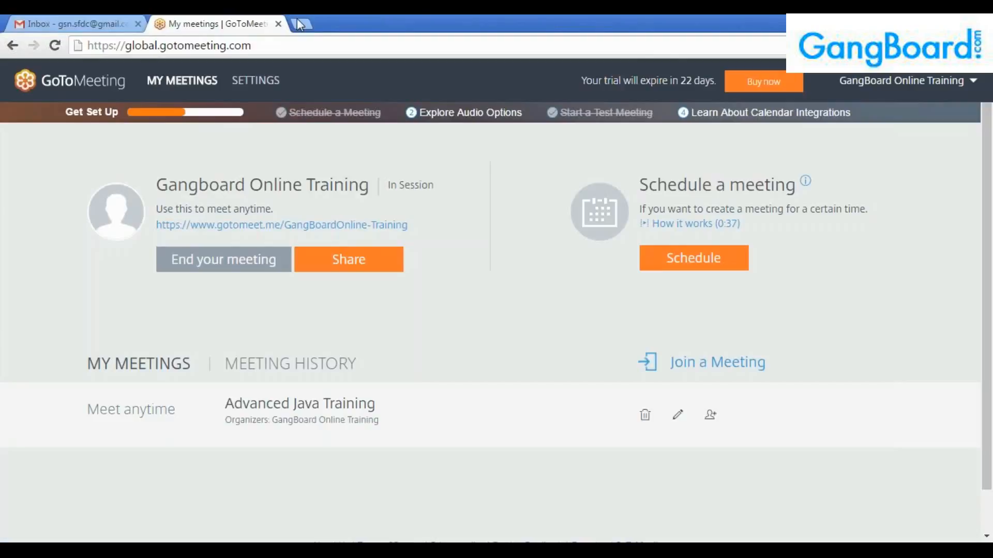
# Open login.salesforce.com in a new browser tab and log in to Salesforce with the saved credentials.
pyautogui.click(301, 24)
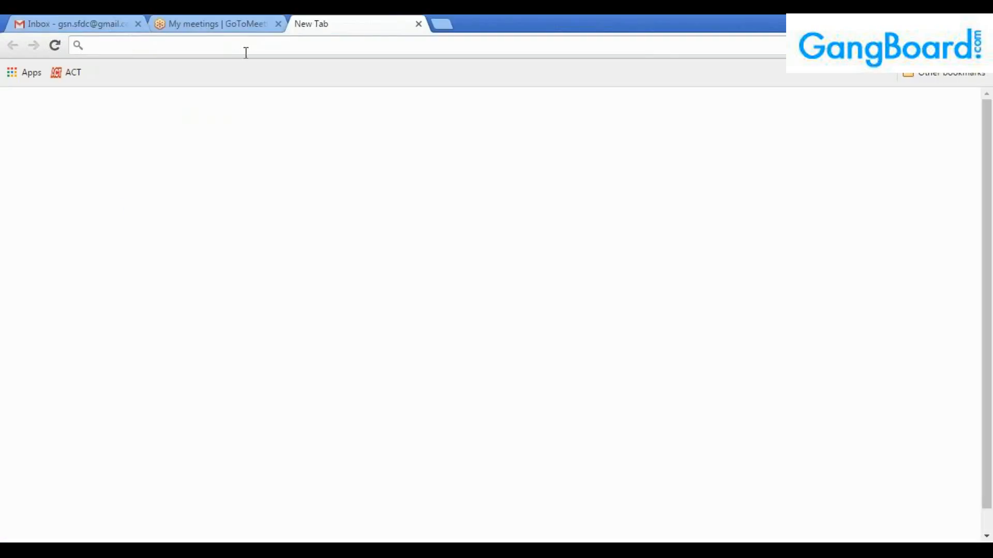
pyautogui.write('login.salesforce.com')
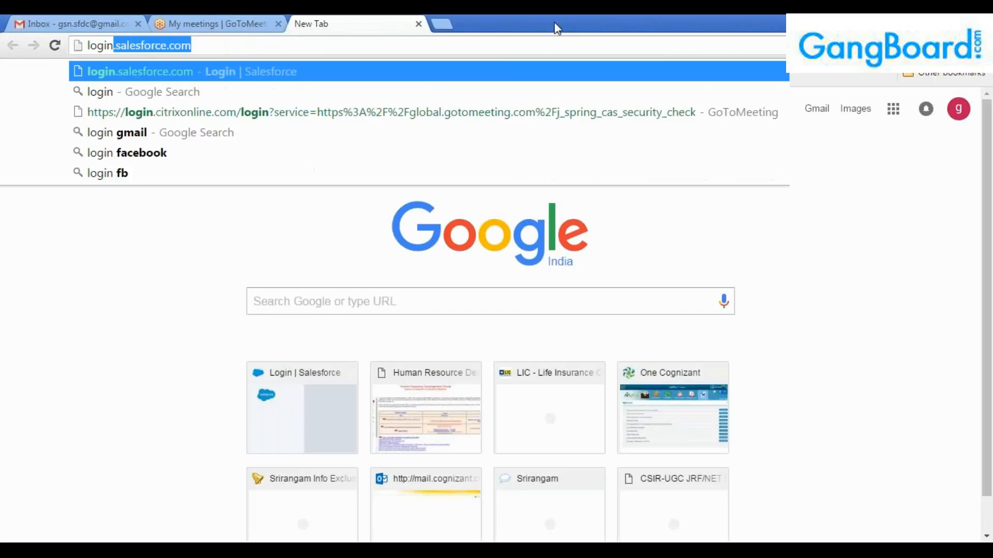
pyautogui.press('Return')
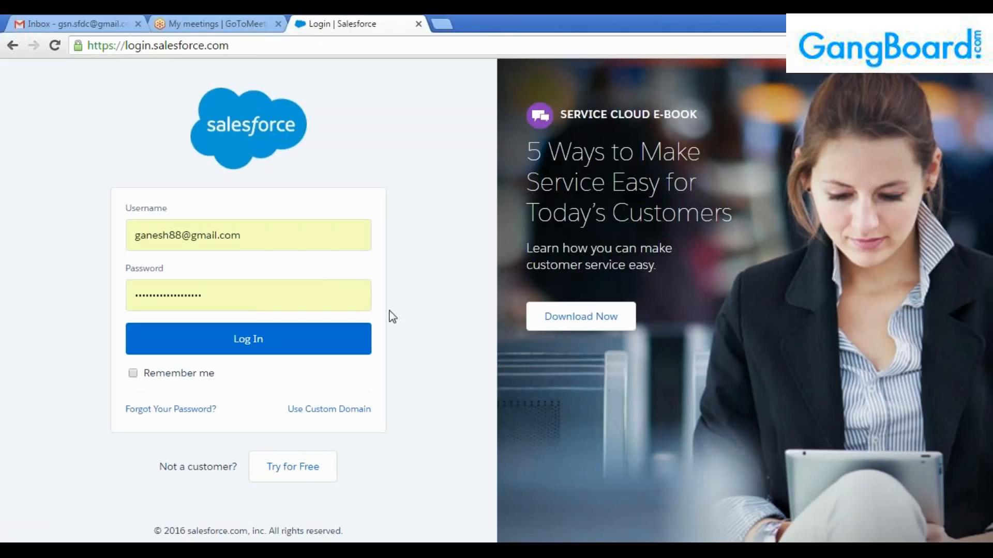
pyautogui.press('Return')
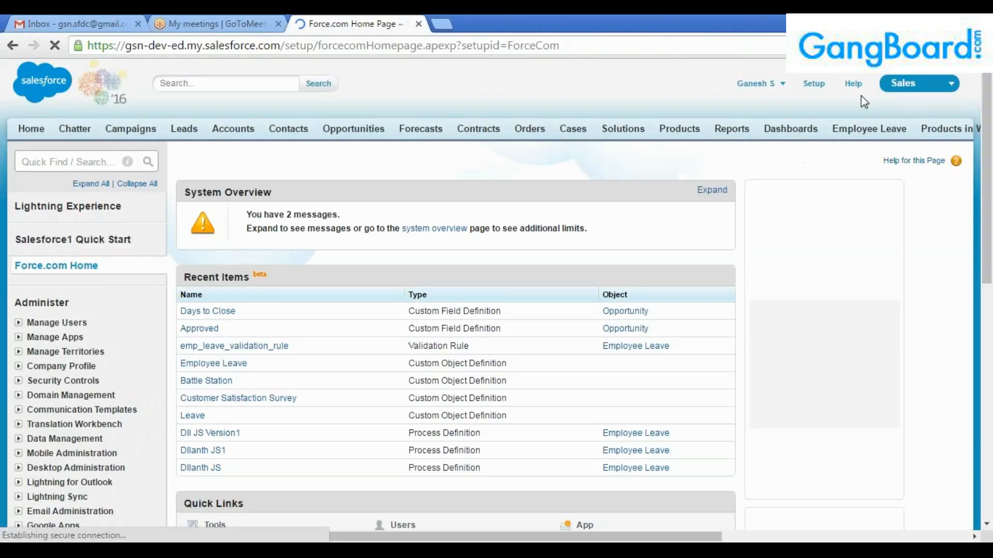
# Switch to the Warehouse app and list the Employee Leave records using the All view.
pyautogui.click(910, 83)
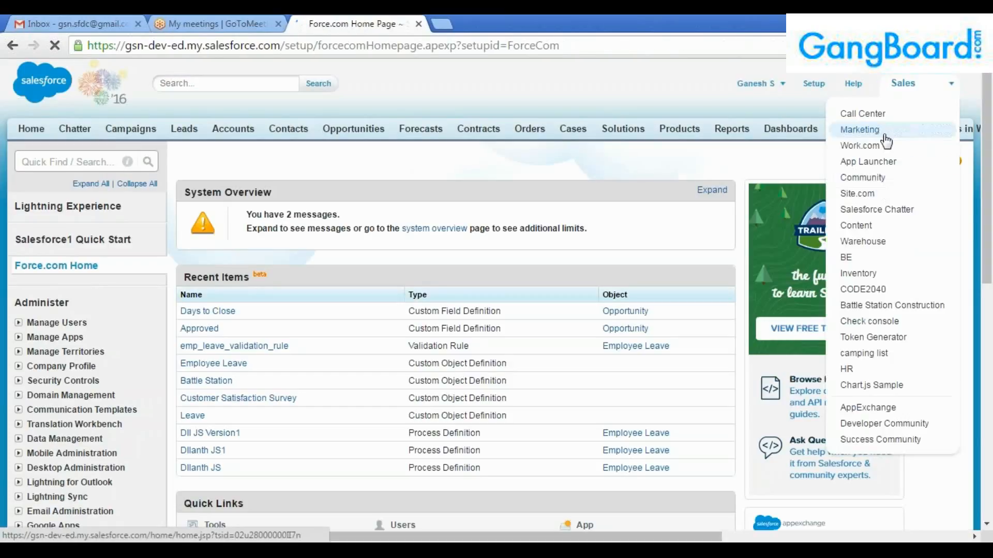
pyautogui.click(862, 241)
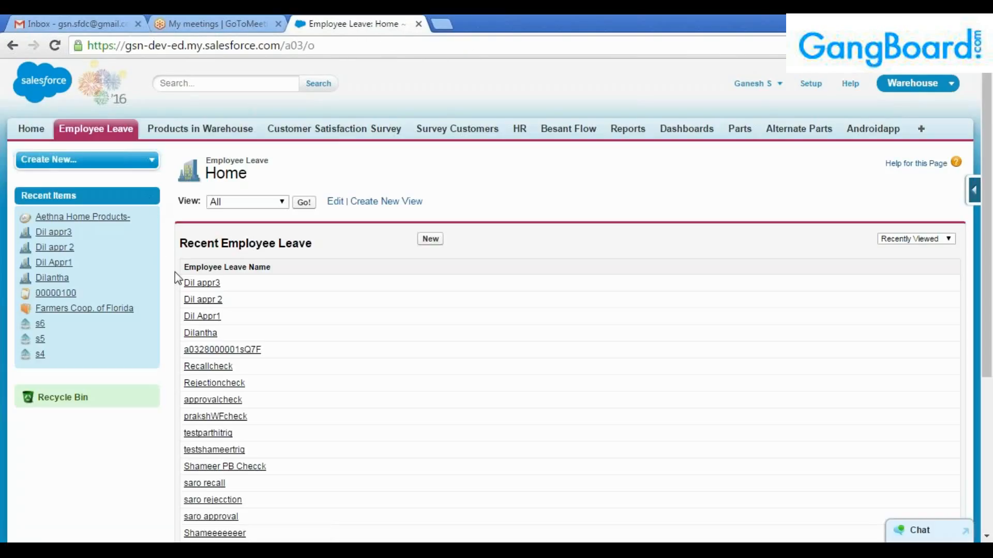
pyautogui.click(309, 204)
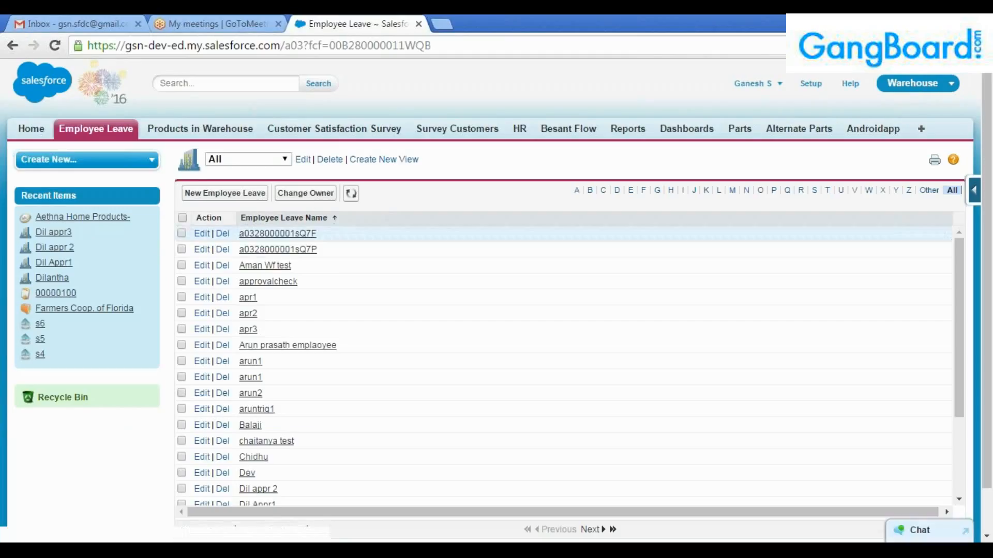
pyautogui.scroll(-2, 195, 364)
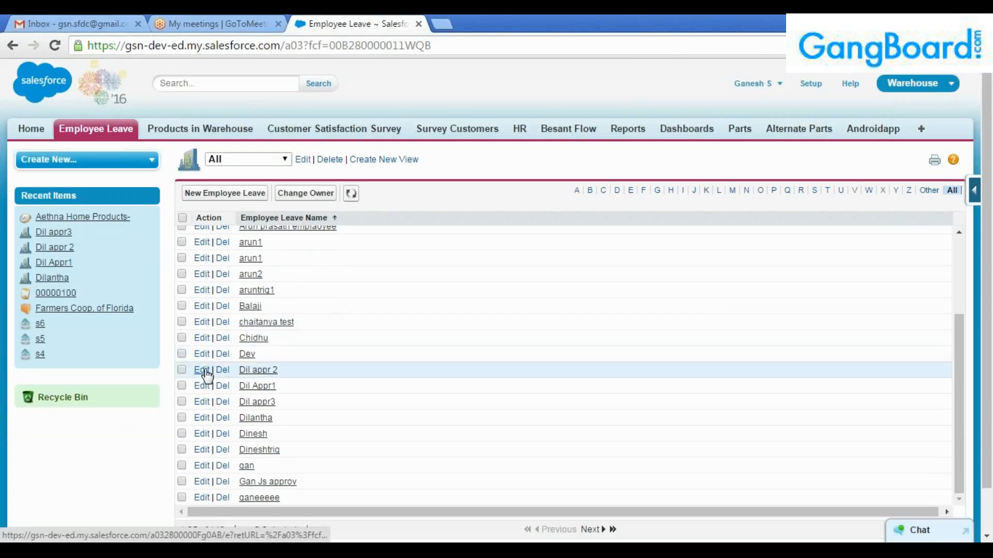
pyautogui.scroll(2, 300, 334)
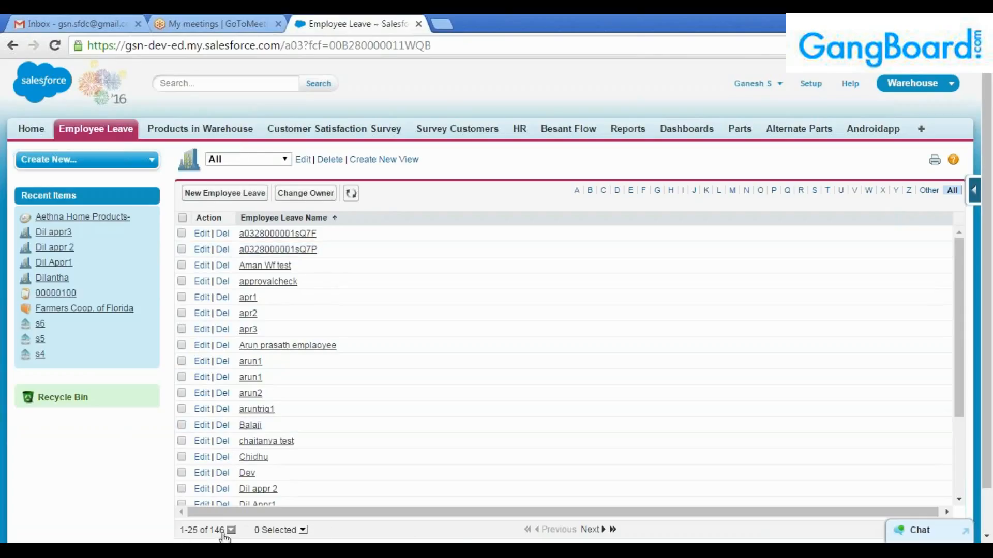
# Open the Employee Leave object's field definitions and review its standard fields and custom fields and relationships.
pyautogui.click(974, 191)
pyautogui.click(854, 215)
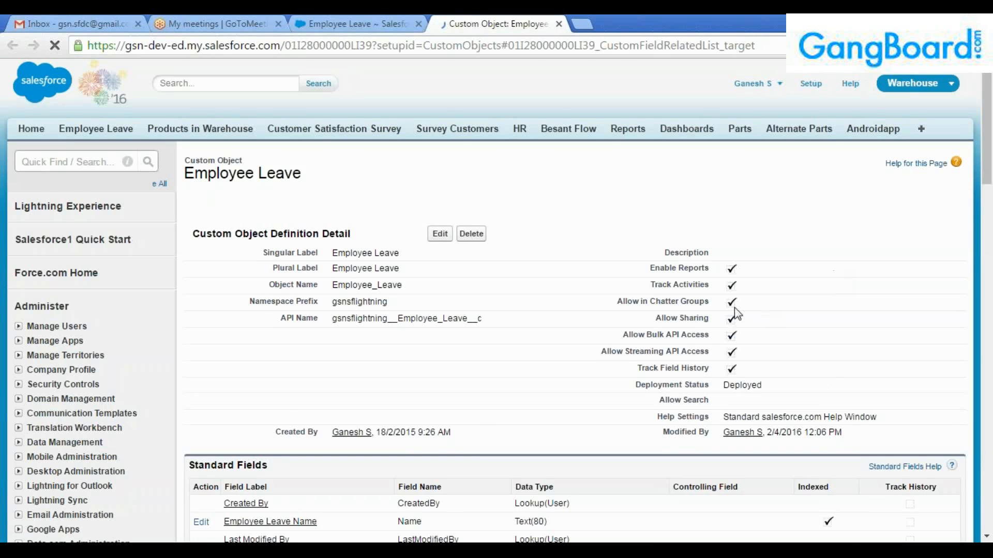
pyautogui.scroll(-4, 720, 305)
pyautogui.scroll(-3, 720, 307)
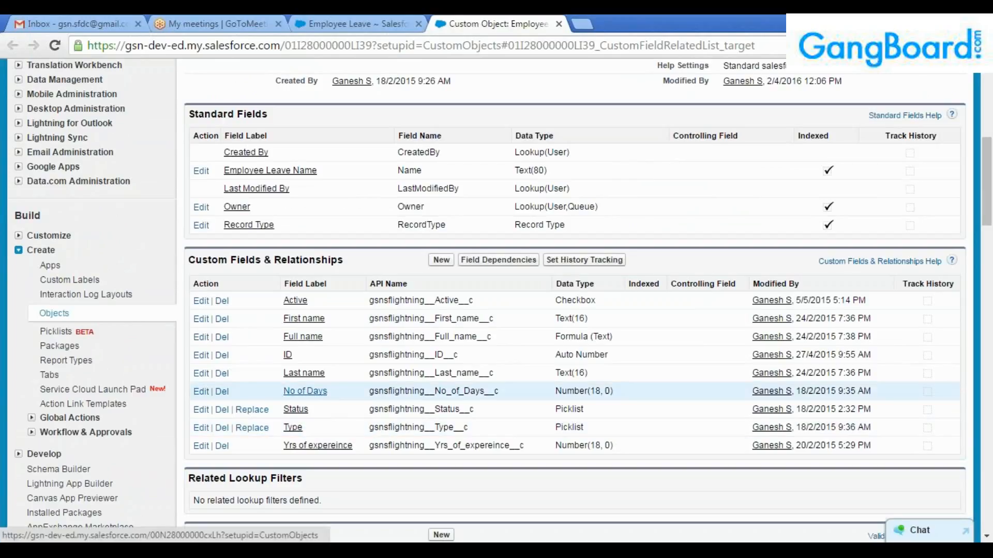
pyautogui.scroll(-1, 713, 316)
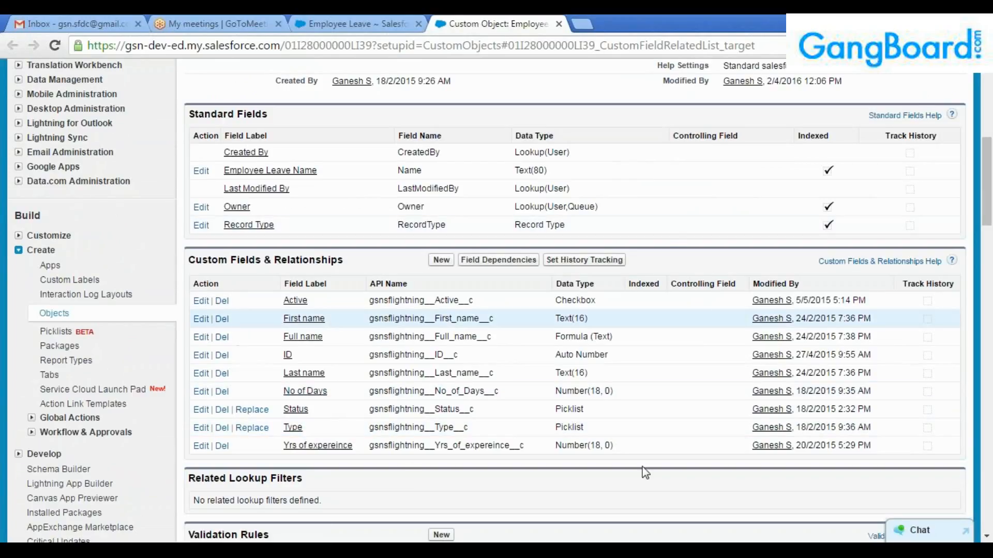
# Return to the Employee Leave record list and collapse the Force.com quick access menu.
pyautogui.click(325, 25)
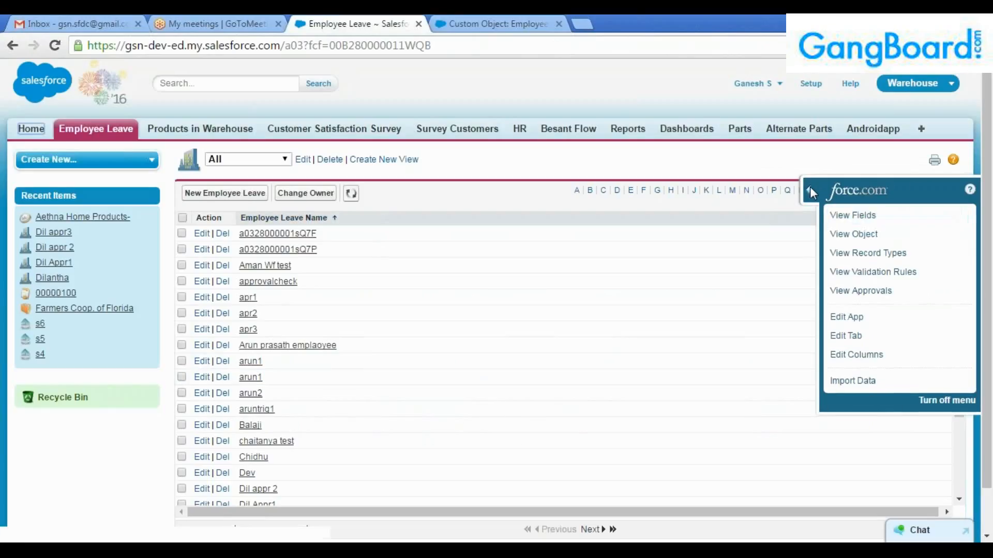
pyautogui.click(810, 190)
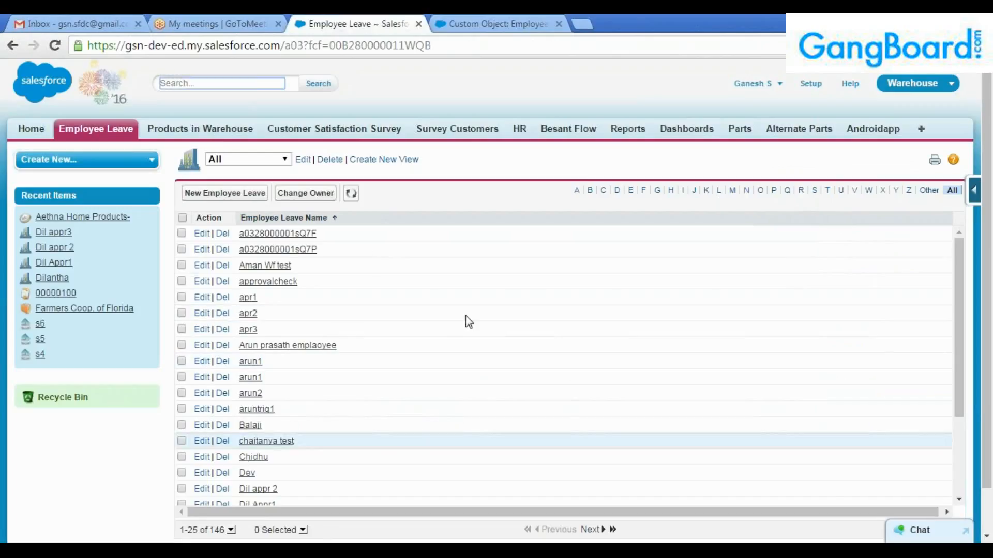
pyautogui.click(102, 136)
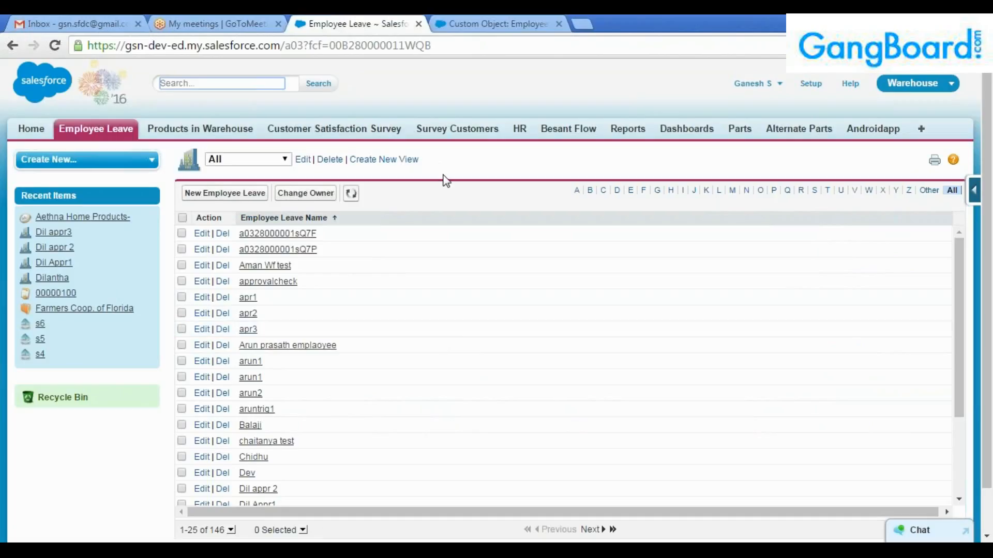
# Switch through the Sales, Call Center and Marketing apps to compare the tabs each one offers.
pyautogui.click(934, 91)
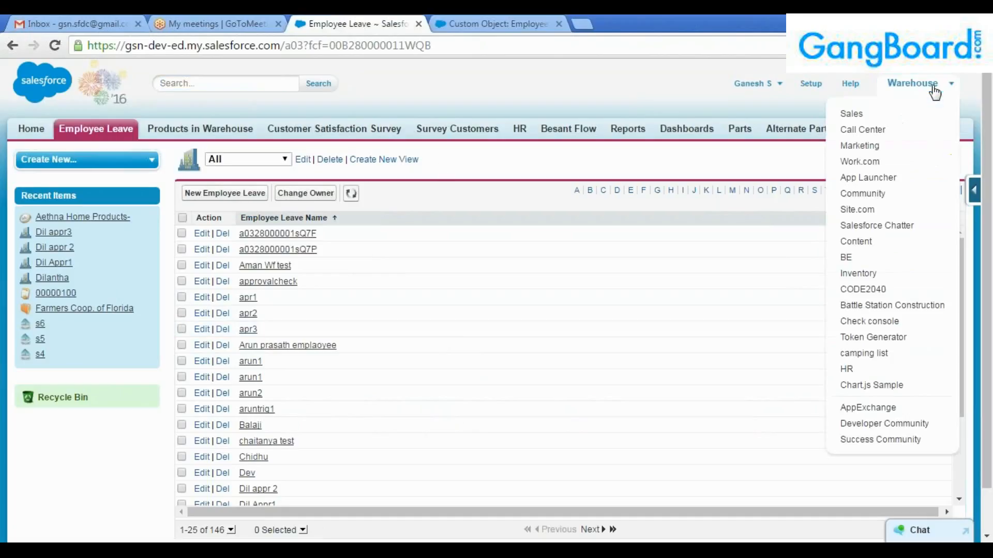
pyautogui.click(861, 116)
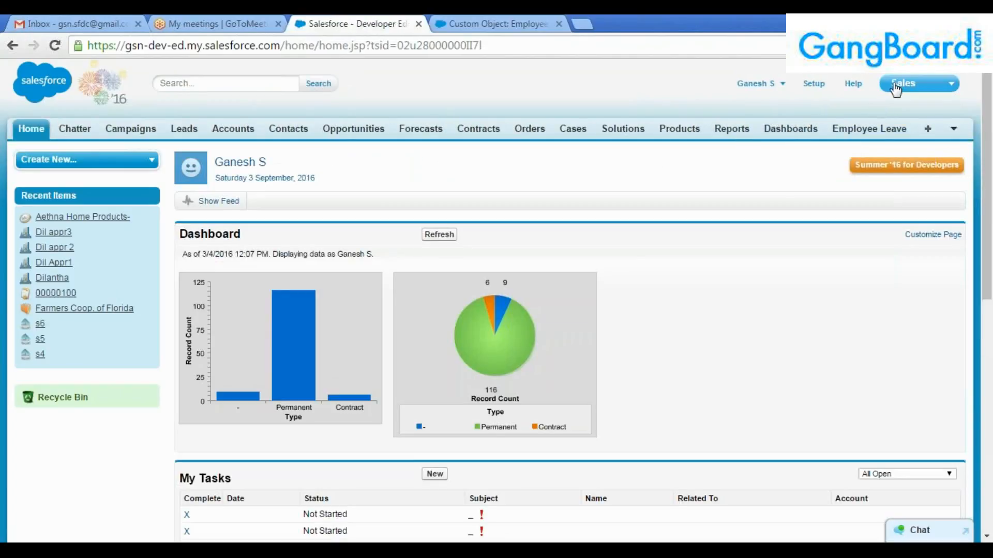
pyautogui.click(888, 89)
pyautogui.click(863, 113)
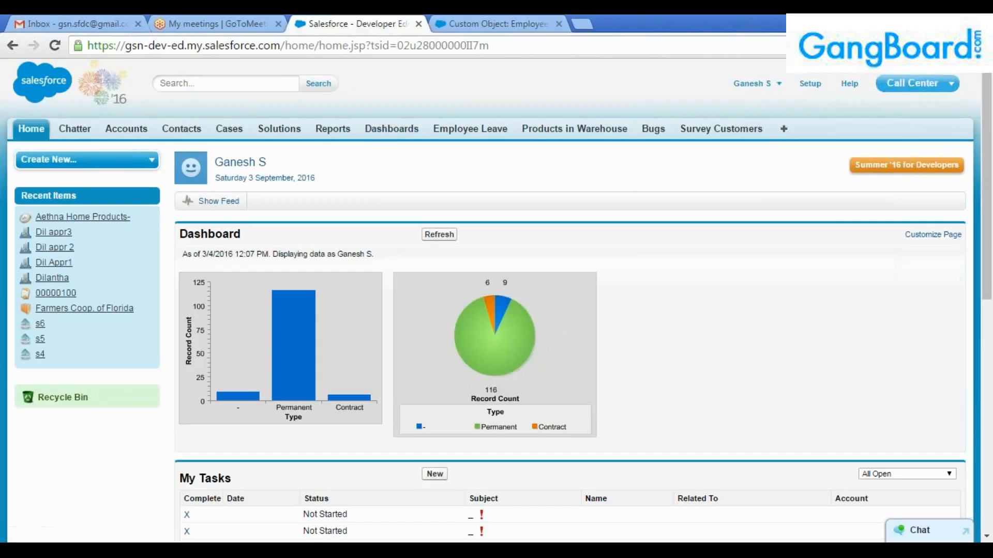
pyautogui.click(905, 85)
pyautogui.click(859, 130)
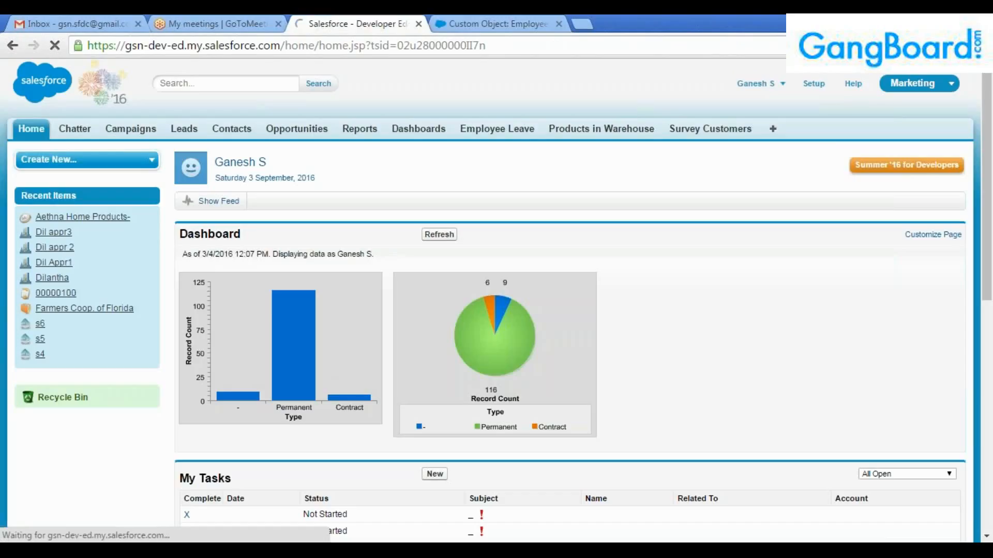
# View the Reports page in the Marketing app, and view it again in the Sales app.
pyautogui.click(368, 130)
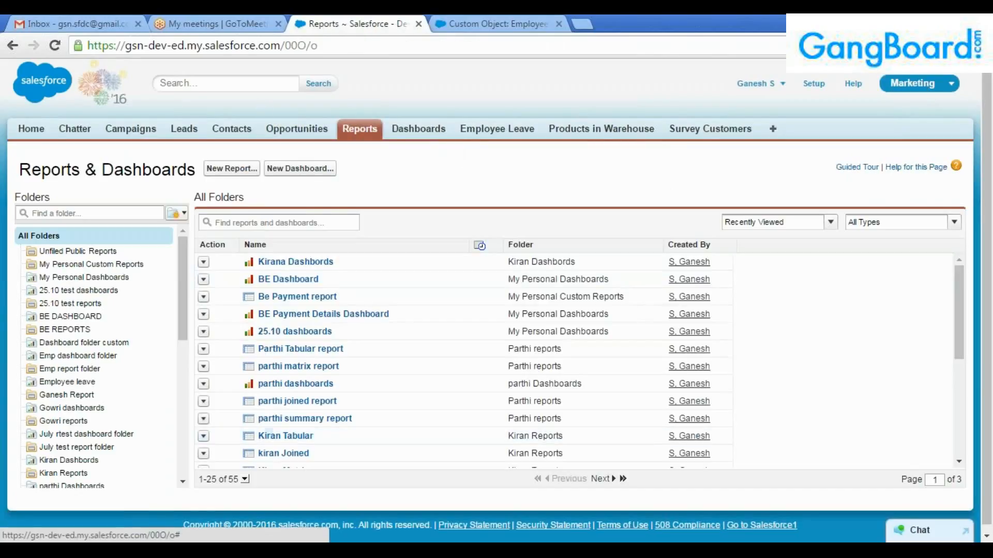
pyautogui.click(914, 84)
pyautogui.click(871, 115)
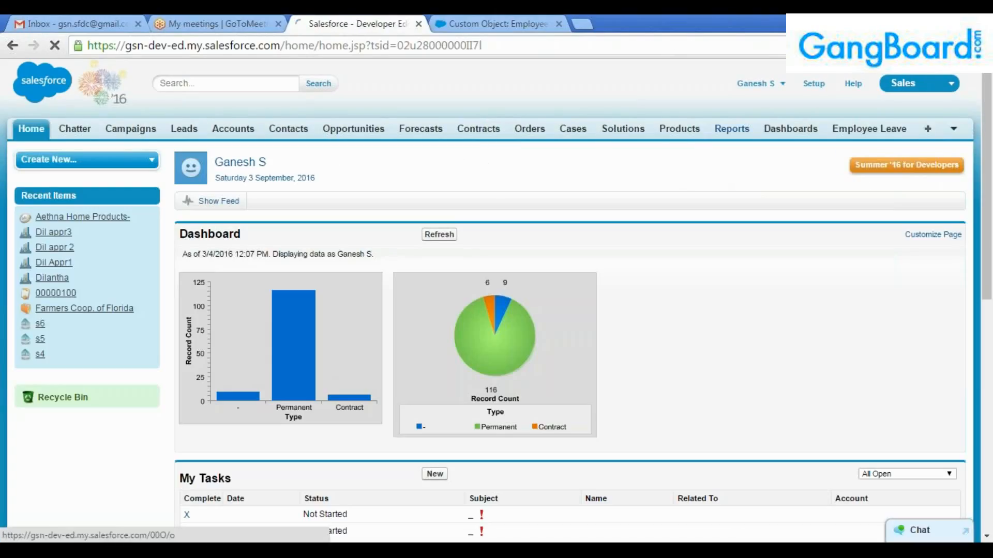
pyautogui.click(731, 129)
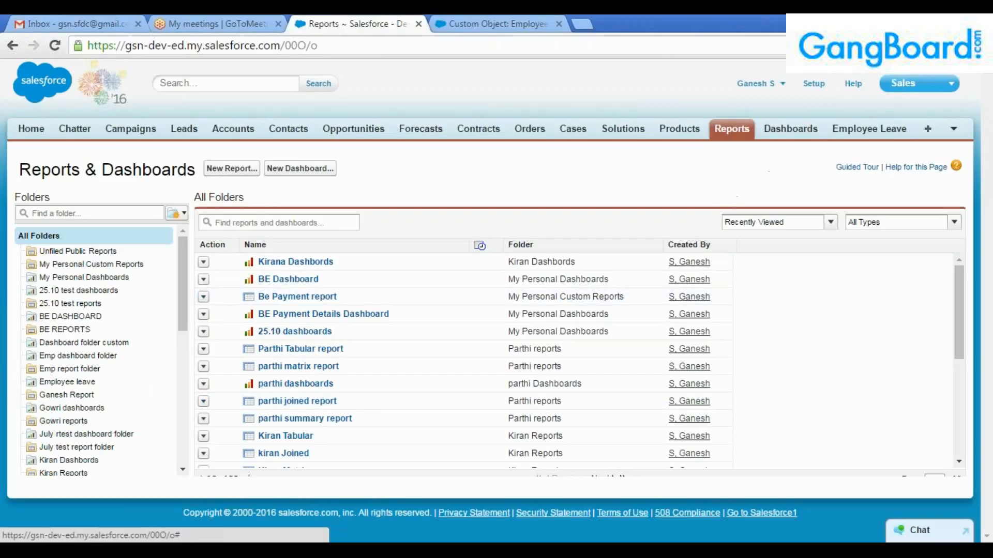
pyautogui.click(900, 91)
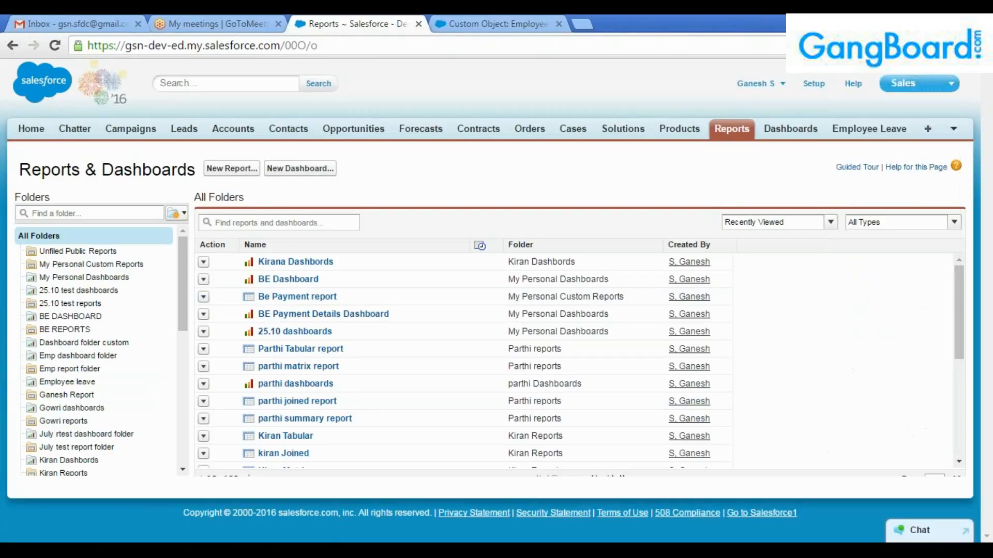
pyautogui.click(913, 85)
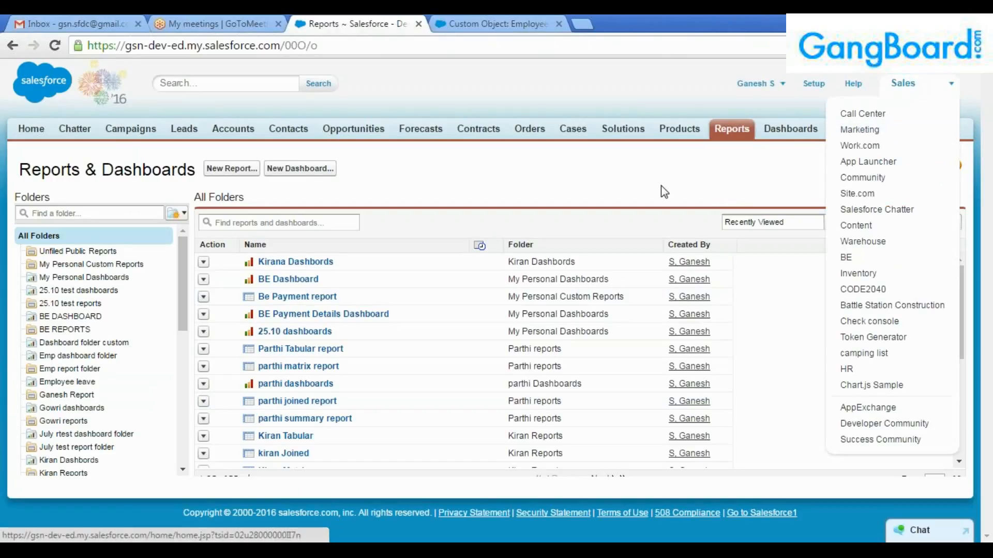
pyautogui.click(733, 129)
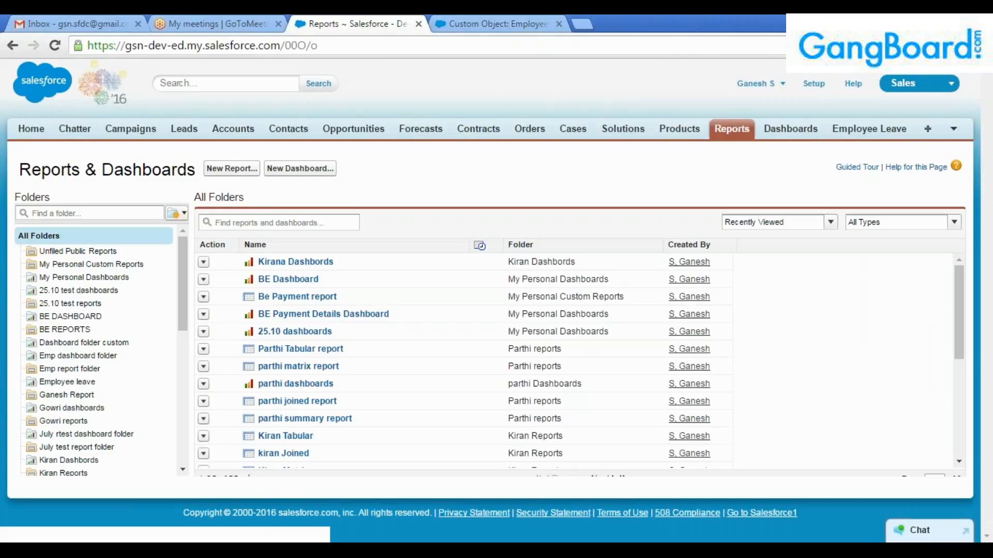
# Switch to the Warehouse app and open Employee Leave in its own browser tab, placed ahead of the object definition tab.
pyautogui.click(913, 84)
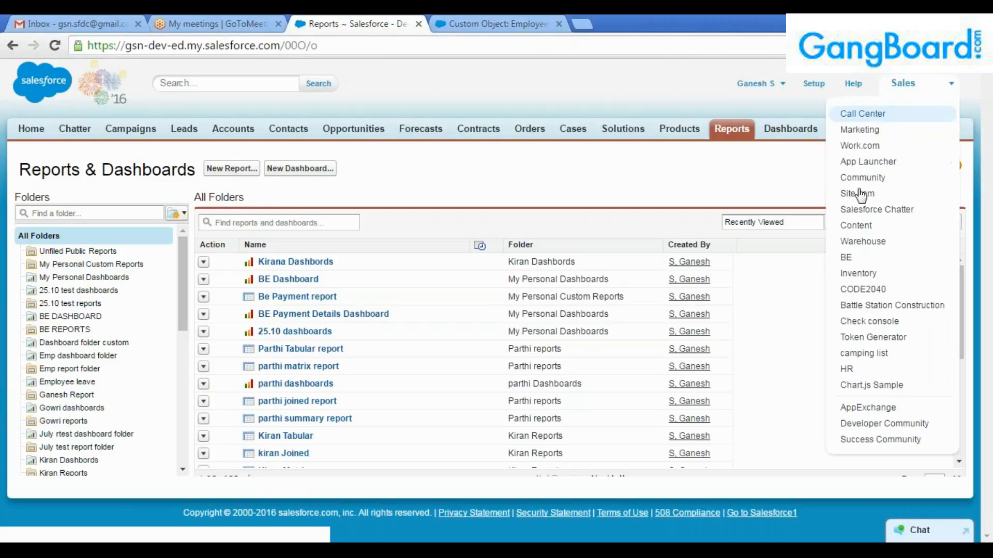
pyautogui.click(863, 244)
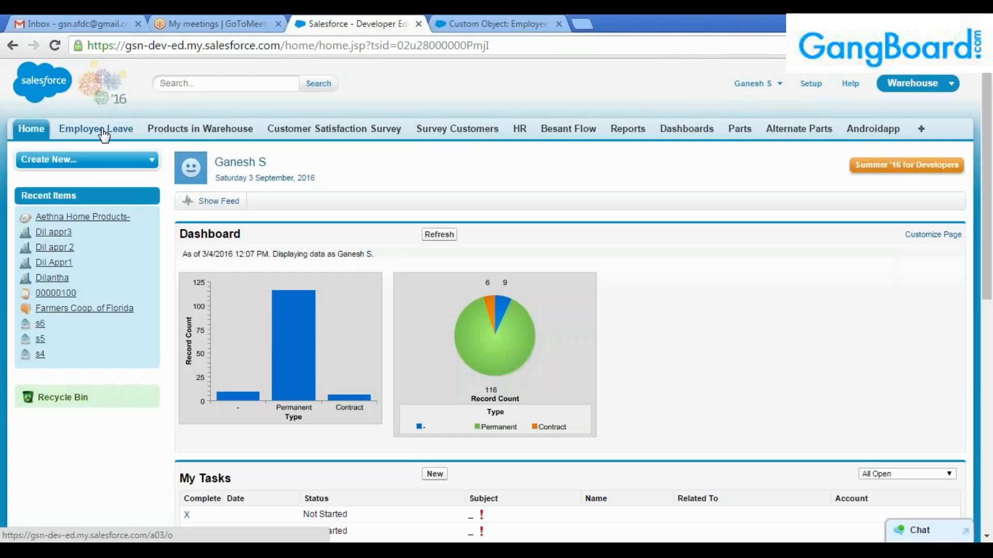
pyautogui.middleClick(98, 131)
pyautogui.click(619, 23)
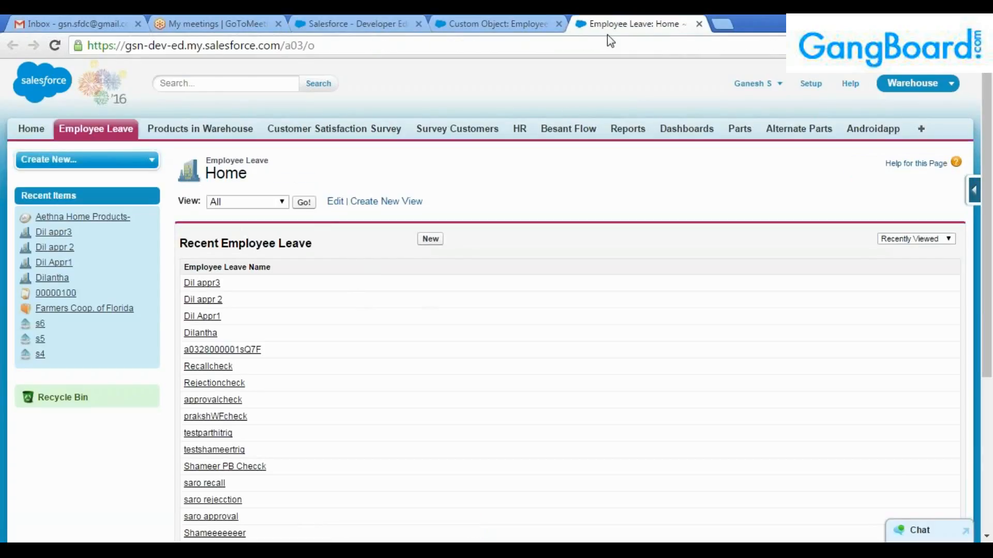
pyautogui.moveTo(613, 24); pyautogui.dragTo(472, 24)
# List all Employee Leave records using the All view, and bring up the object's field definitions for reference.
pyautogui.scroll(-2, 457, 339)
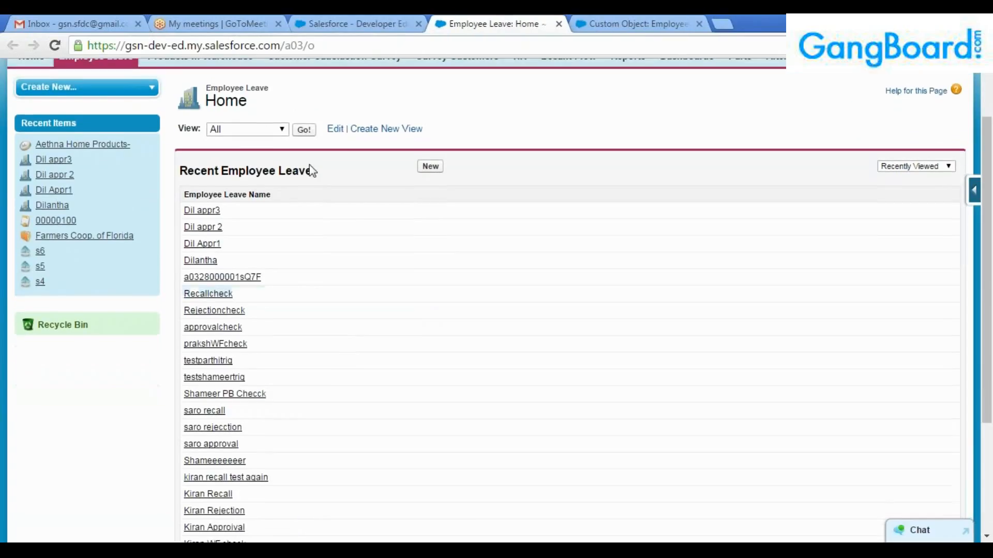
pyautogui.click(304, 128)
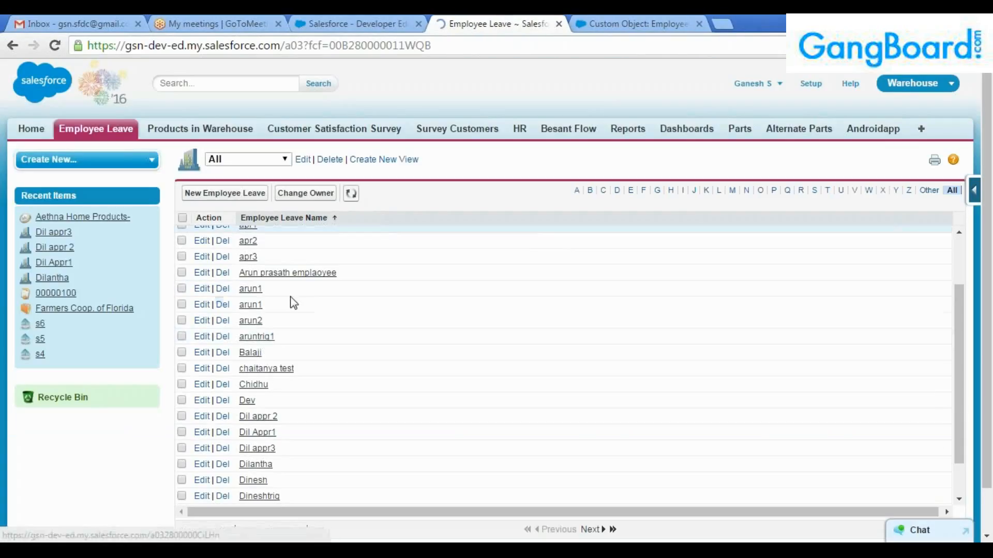
pyautogui.scroll(-2, 346, 290)
pyautogui.click(610, 23)
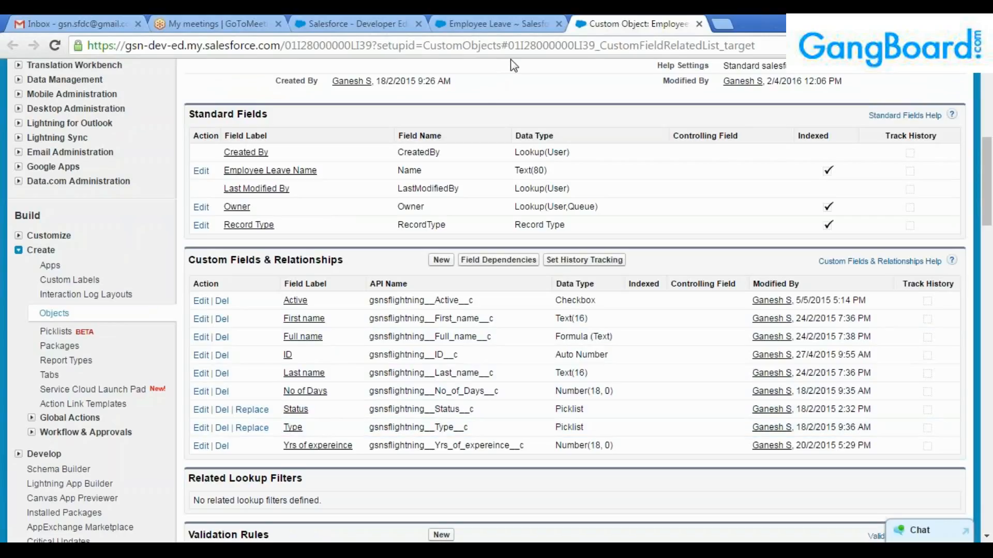
# Create a new report from the Reports page in the Warehouse app, using the default Accounts report type.
pyautogui.click(429, 16)
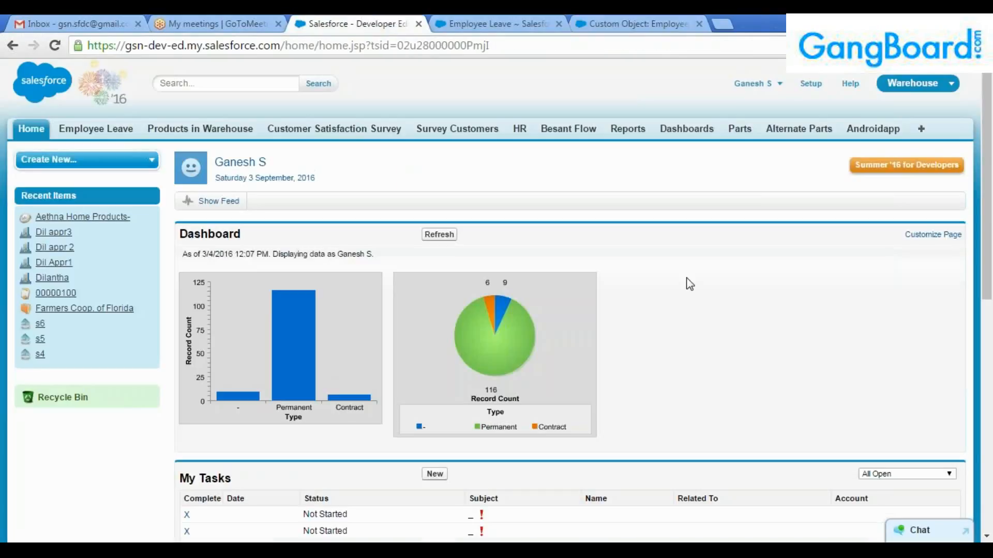
pyautogui.click(627, 129)
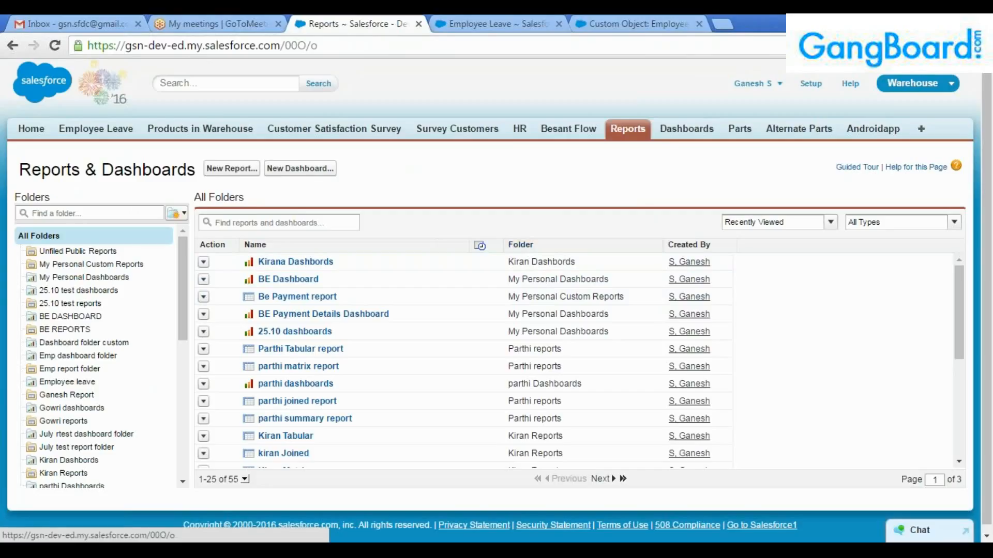
pyautogui.click(229, 171)
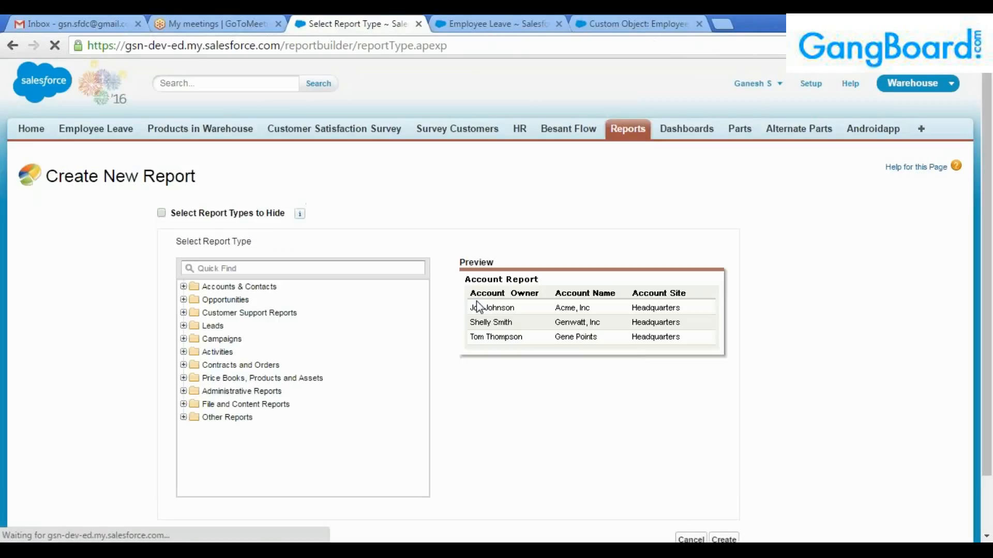
pyautogui.scroll(-2, 556, 387)
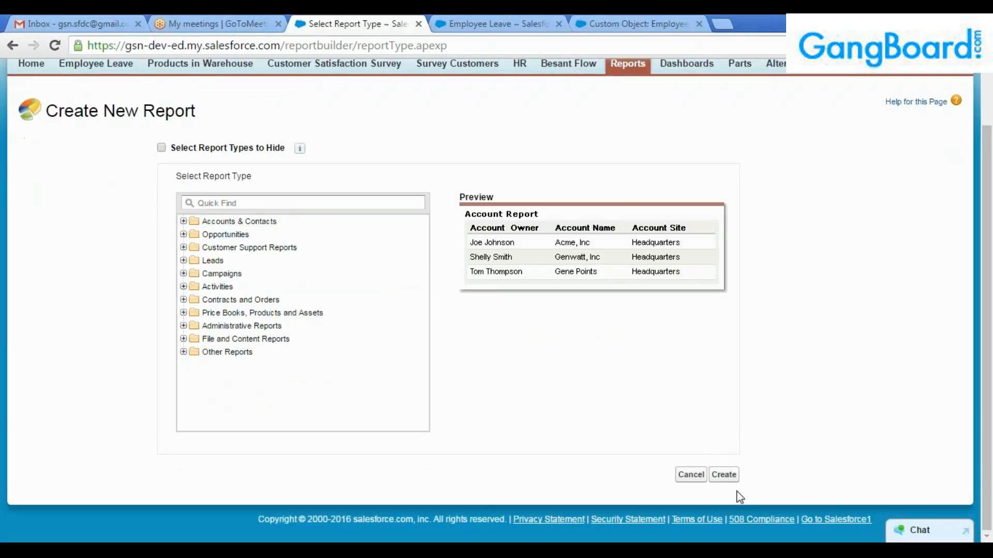
pyautogui.click(724, 475)
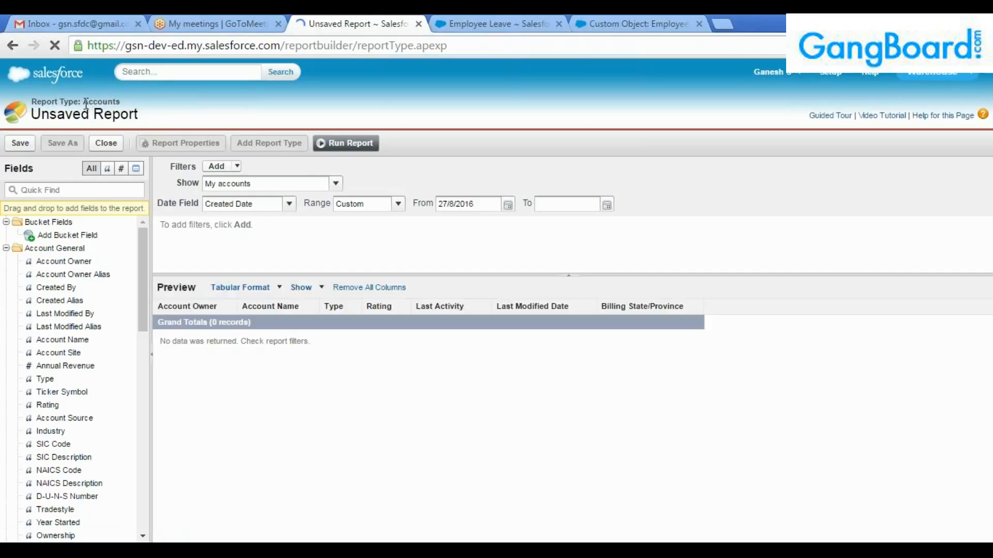
# Examine the unsaved report's type and look through the full list of fields it offers.
pyautogui.doubleClick(105, 102)
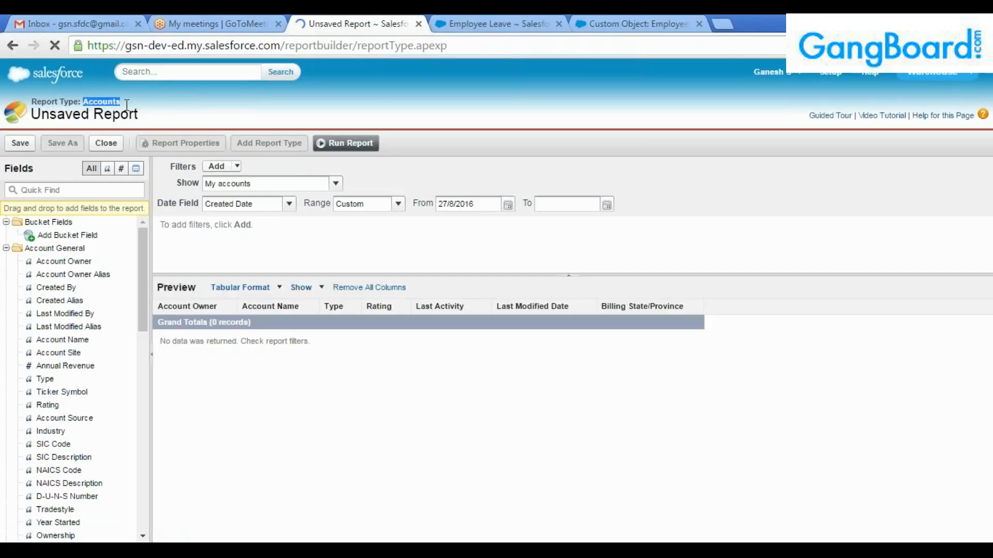
pyautogui.click(77, 101)
pyautogui.moveTo(77, 100); pyautogui.dragTo(129, 103)
pyautogui.click(80, 101)
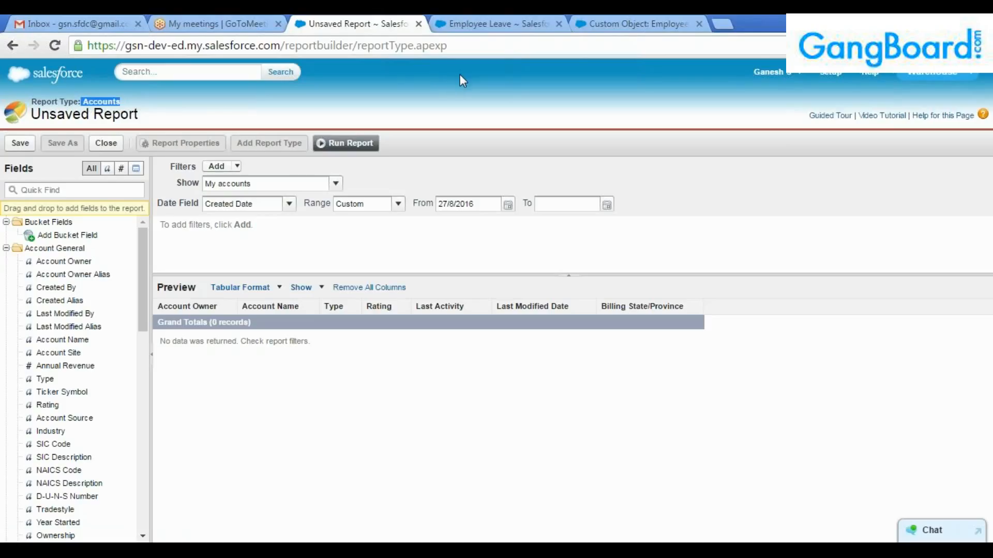
pyautogui.click(124, 105)
pyautogui.moveTo(83, 102); pyautogui.dragTo(124, 103)
pyautogui.scroll(-3, 85, 315)
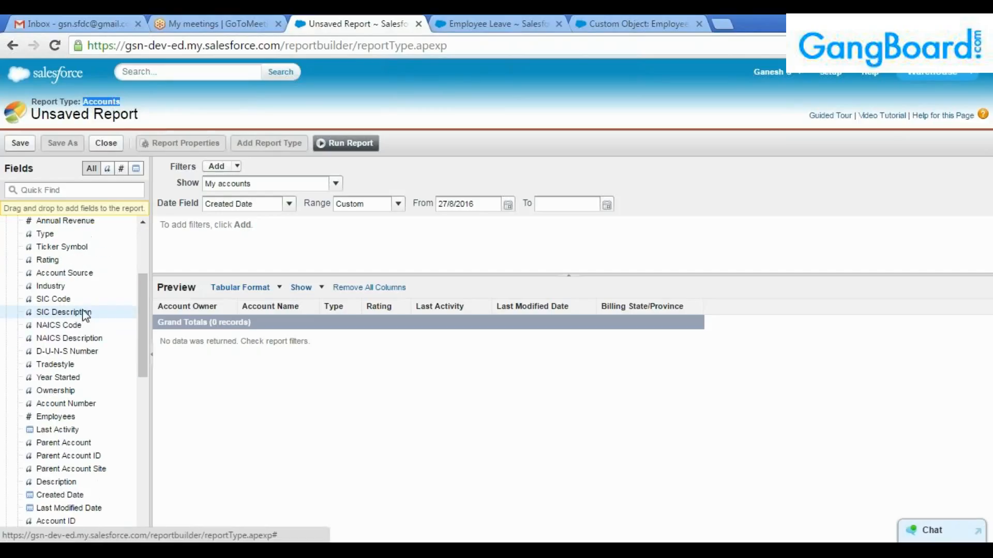
pyautogui.scroll(-10, 85, 314)
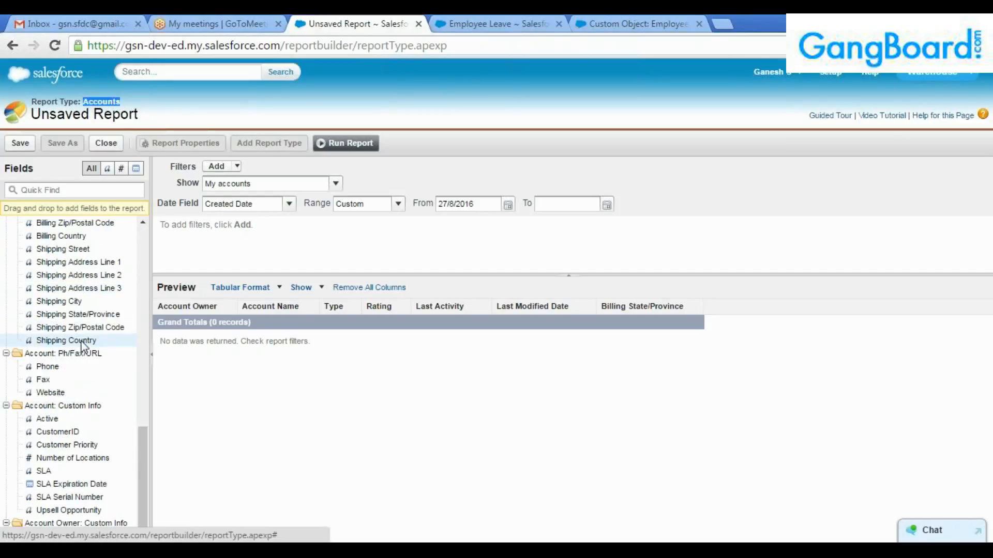
pyautogui.scroll(15, 83, 346)
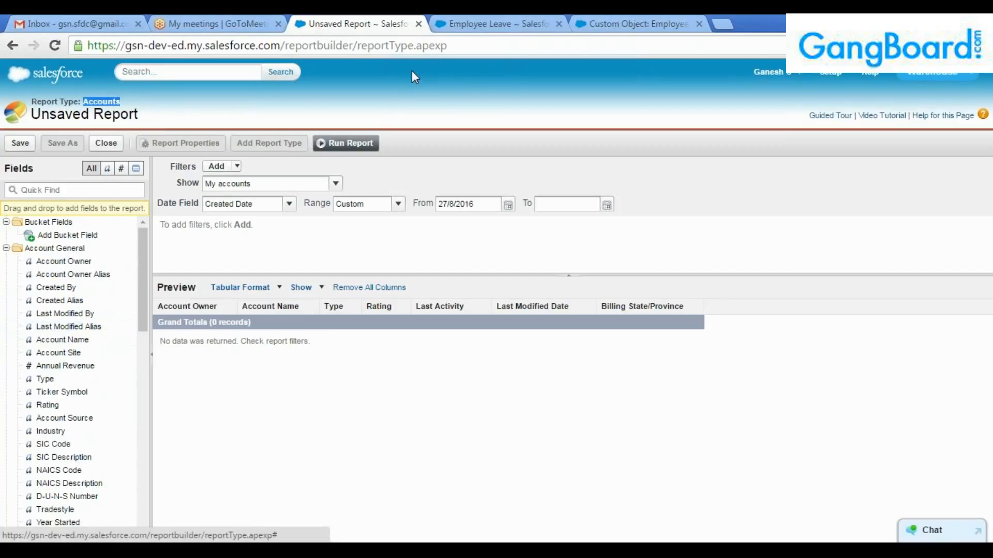
# Copy the "No of Days" label from the Employee Leave field definitions, search the report's fields for it, and clear the search.
pyautogui.click(594, 24)
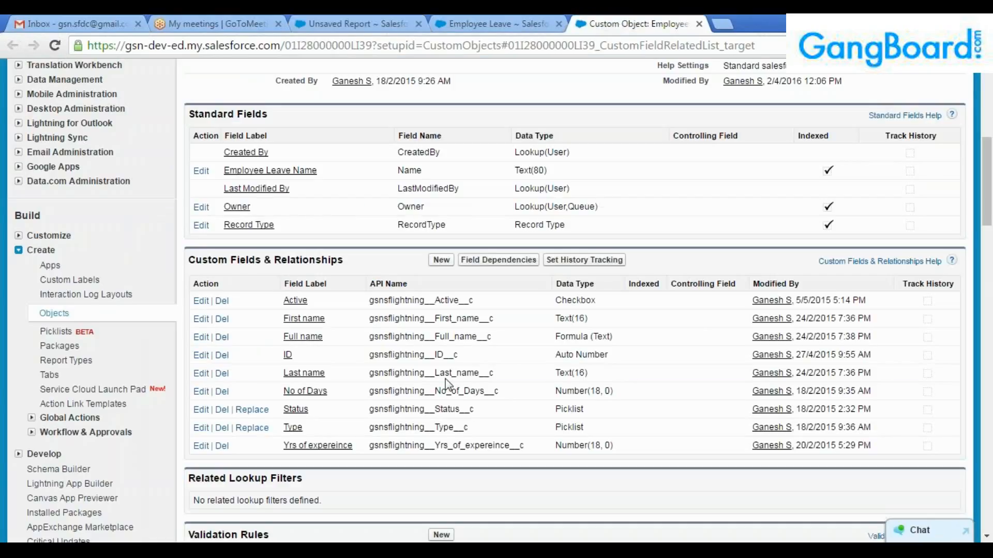
pyautogui.moveTo(343, 399); pyautogui.dragTo(281, 391)
pyautogui.hotkey('ctrl', 'c')
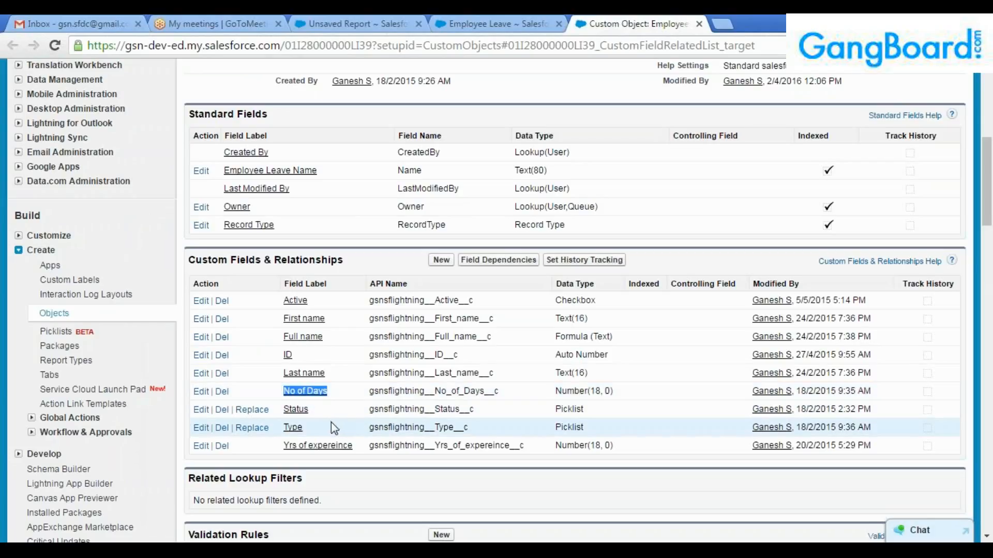
pyautogui.click(351, 24)
pyautogui.click(57, 190)
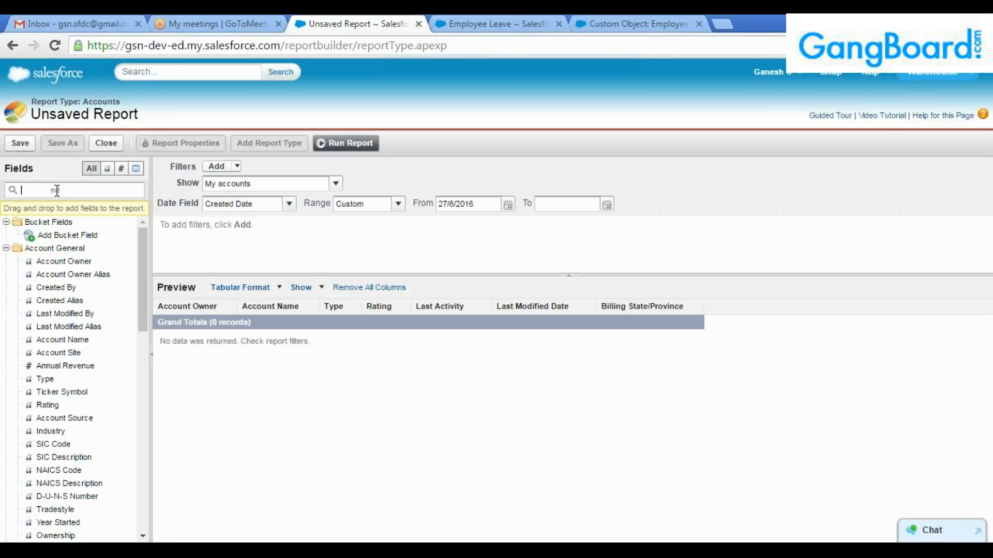
pyautogui.hotkey('ctrl', 'v')
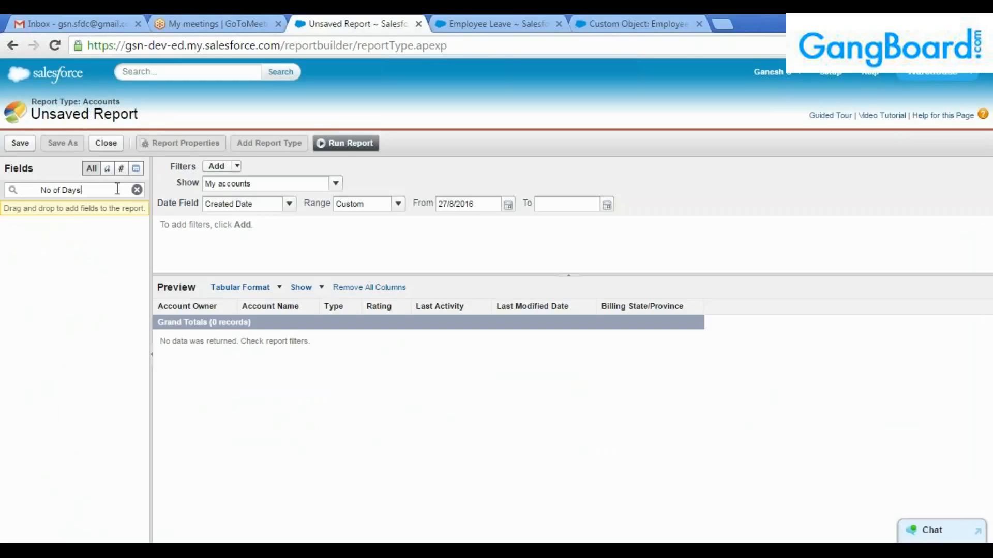
pyautogui.click(137, 190)
# Compare the Accounts report's type and available fields with the Employee Leave records and field definitions.
pyautogui.scroll(-3, 78, 336)
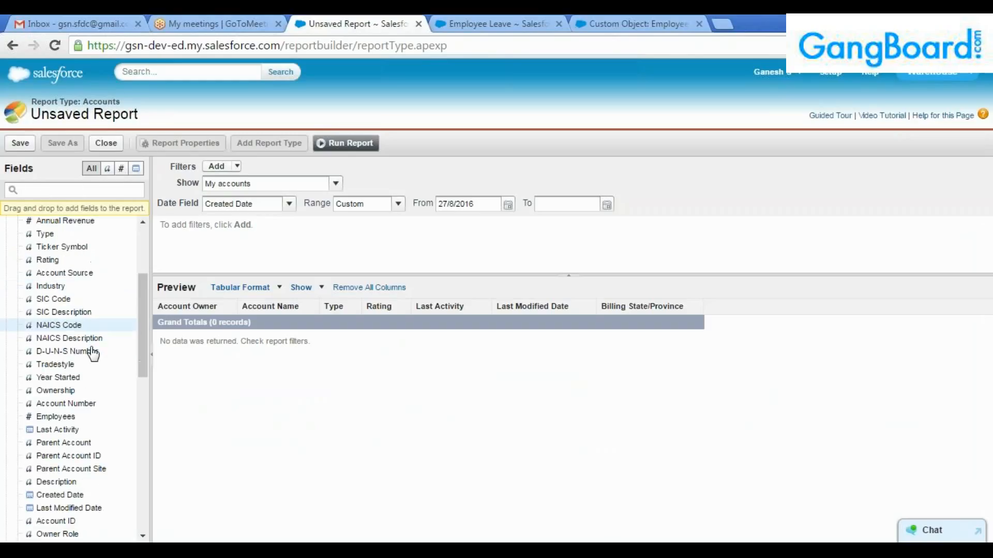
pyautogui.scroll(-3, 78, 351)
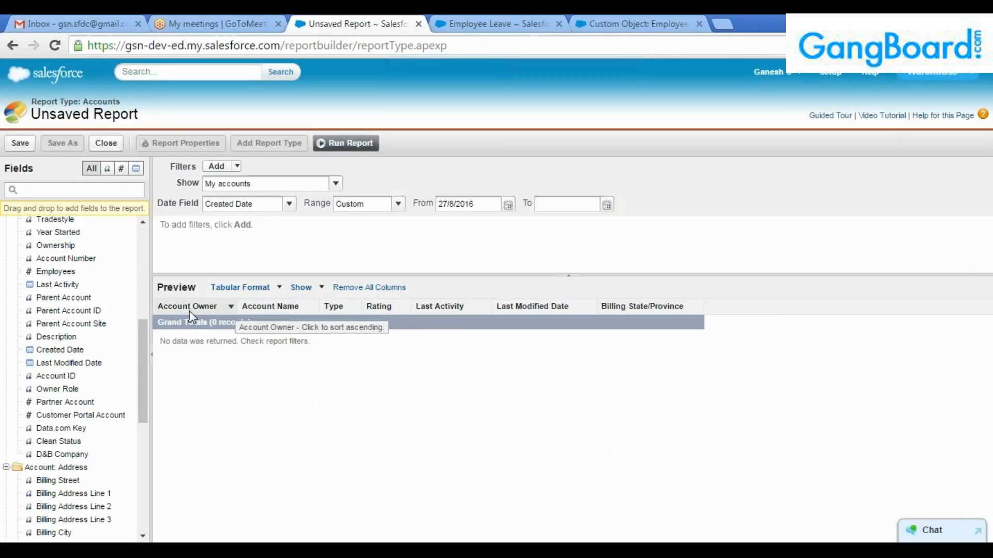
pyautogui.click(87, 100)
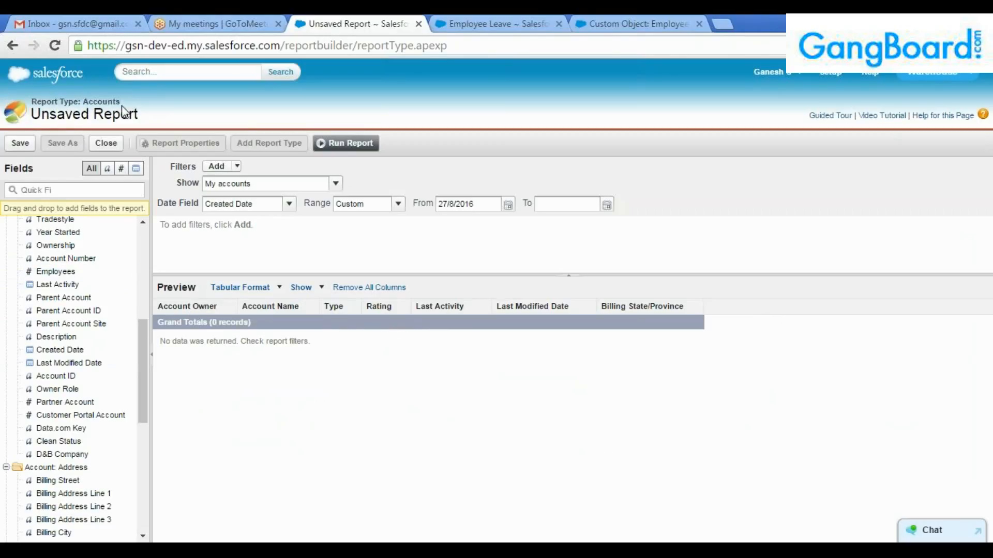
pyautogui.doubleClick(109, 101)
pyautogui.click(109, 102)
pyautogui.click(468, 24)
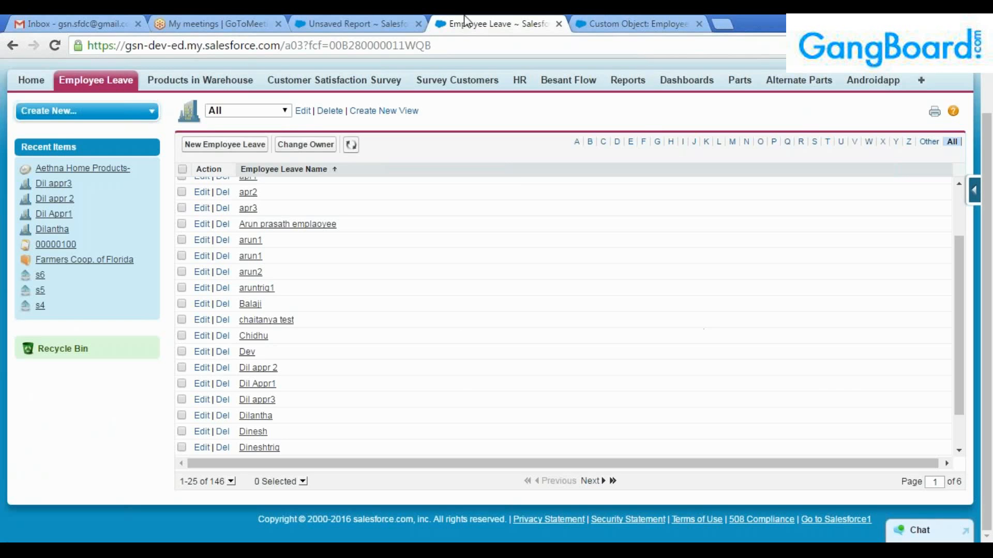
pyautogui.click(583, 23)
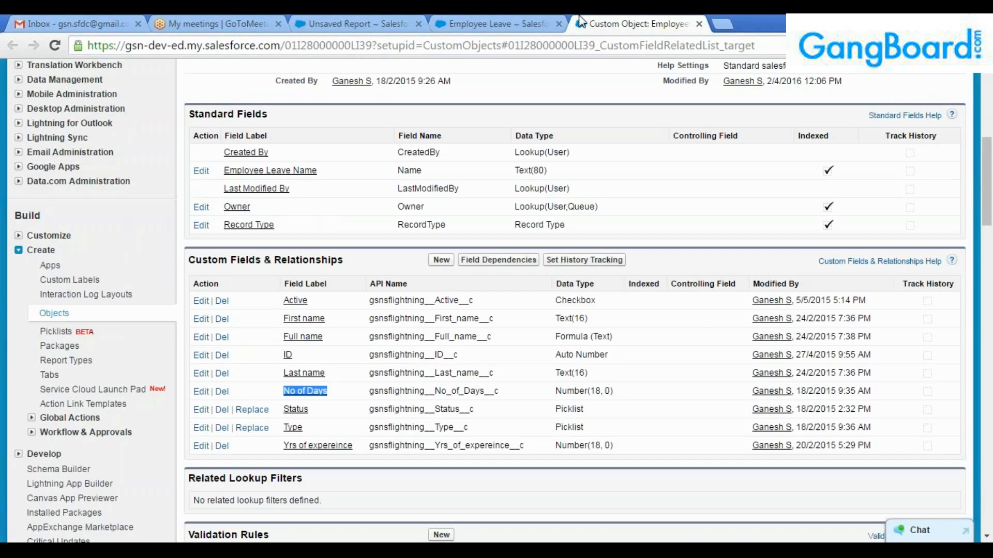
pyautogui.click(397, 21)
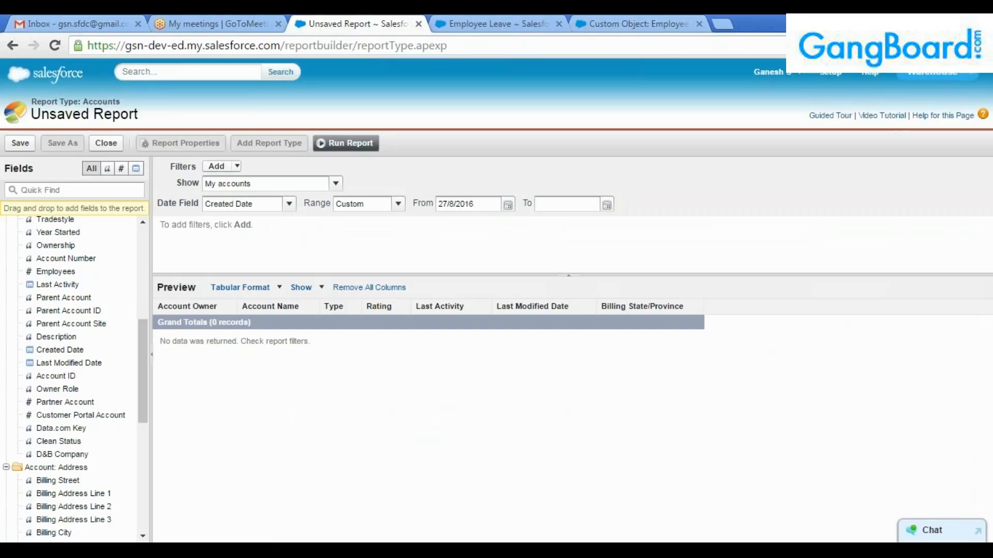
# Leave the unsaved report and find the Report Types page in Setup by searching for "report type".
pyautogui.click(12, 46)
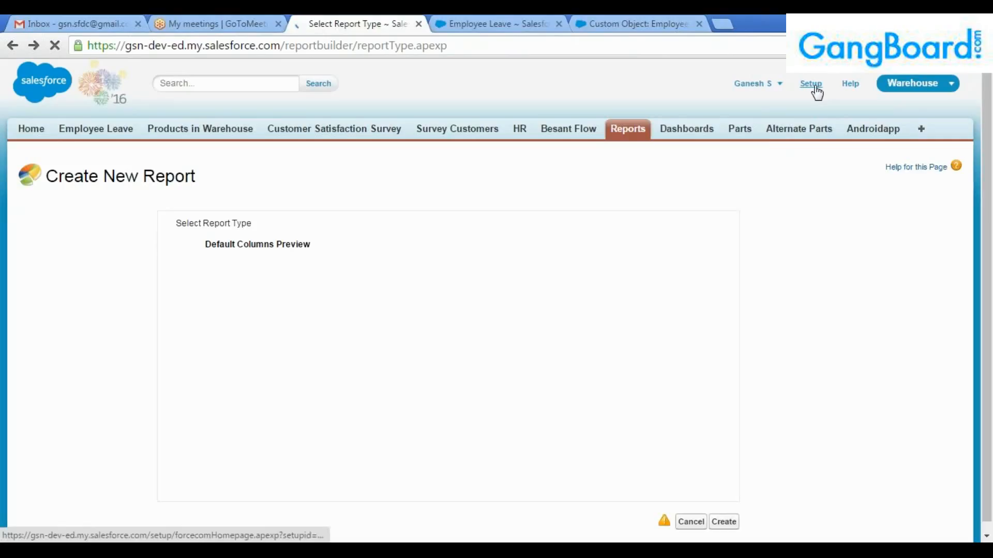
pyautogui.click(813, 85)
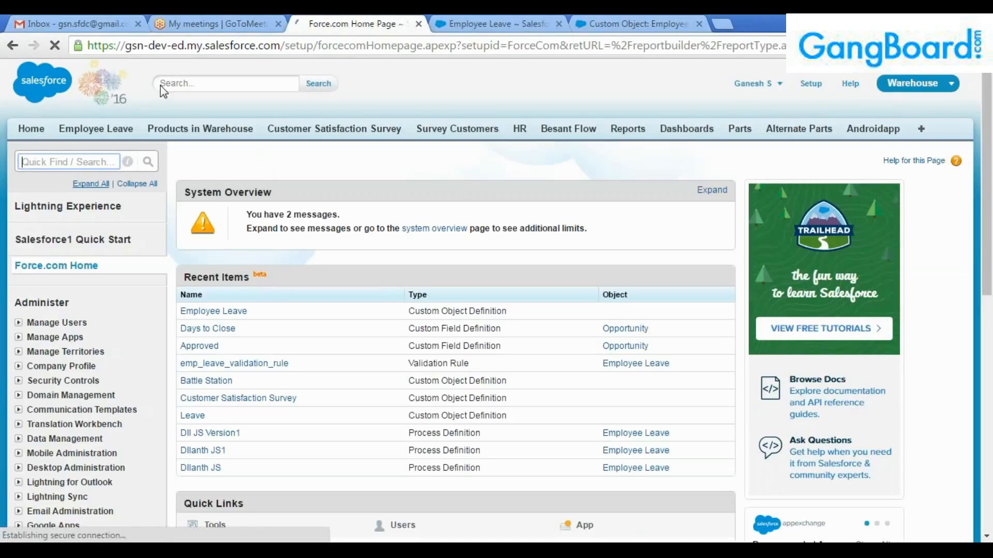
pyautogui.write('report')
pyautogui.press('BackSpace')
pyautogui.press('BackSpace')
pyautogui.press('BackSpace')
pyautogui.press('BackSpace')
pyautogui.press('BackSpace')
pyautogui.press('BackSpace')
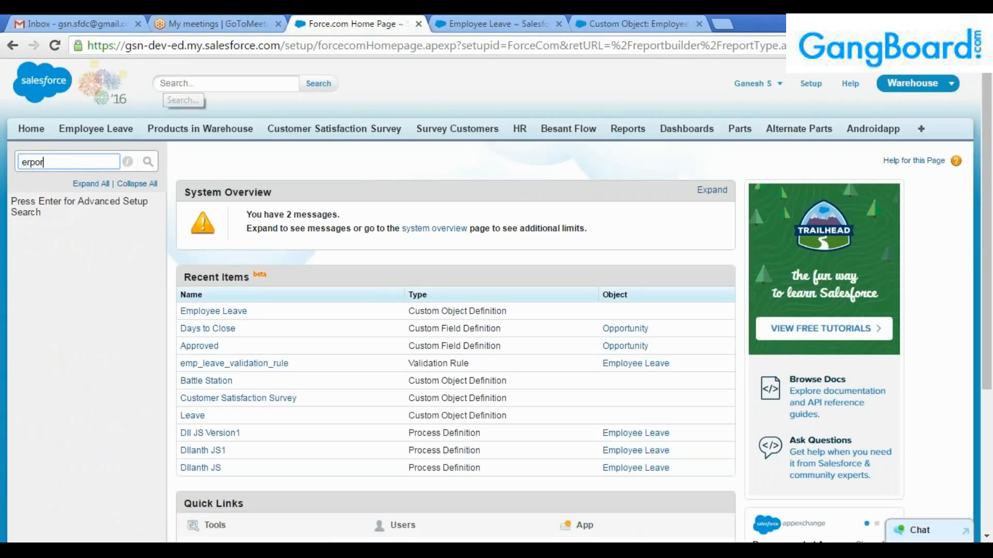
pyautogui.write('re')
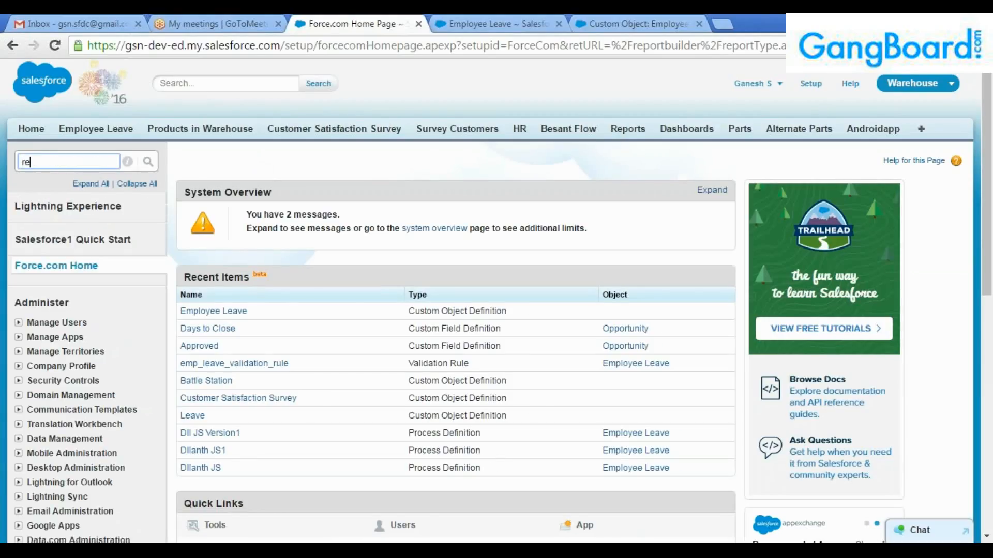
pyautogui.write('port type')
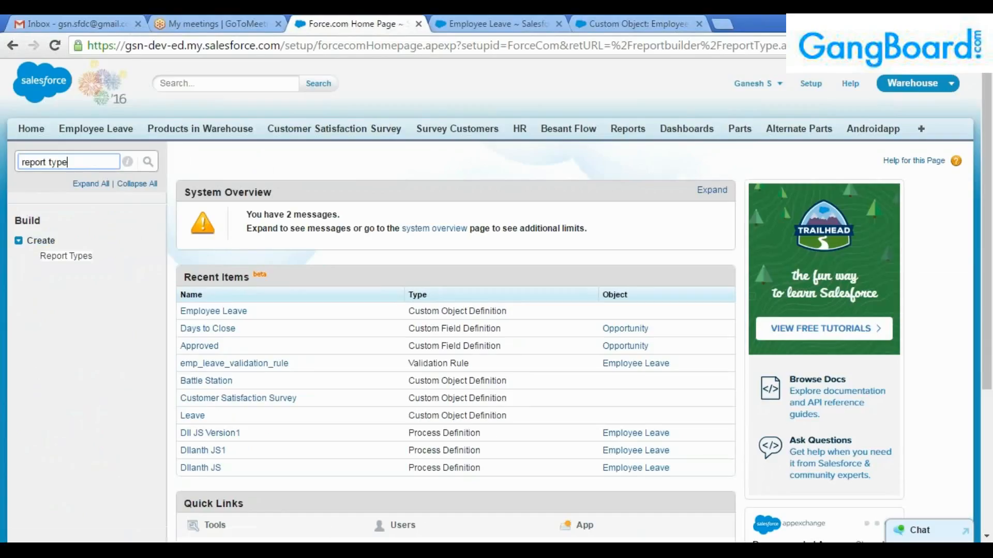
pyautogui.click(65, 256)
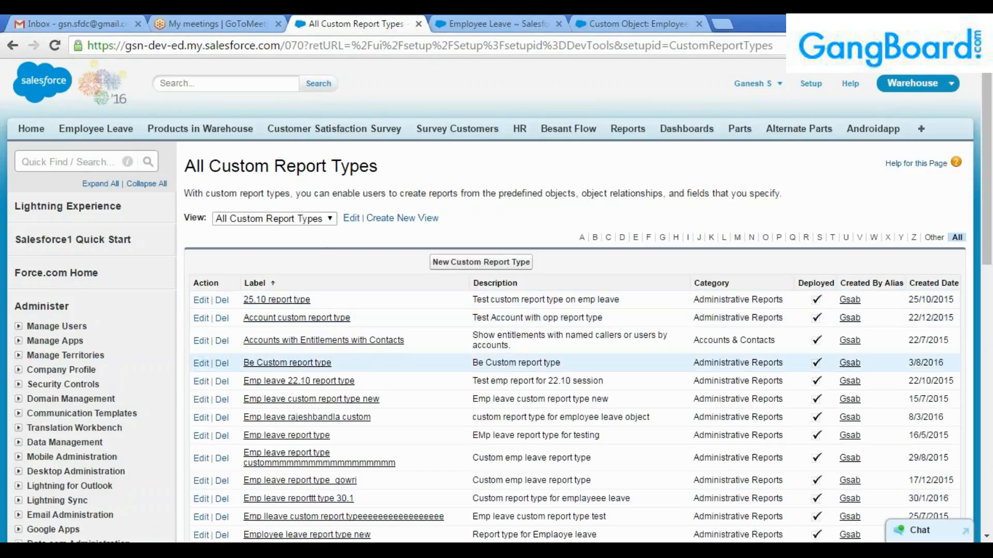
# Start a new custom report type with Employee Leave as its primary object.
pyautogui.click(496, 263)
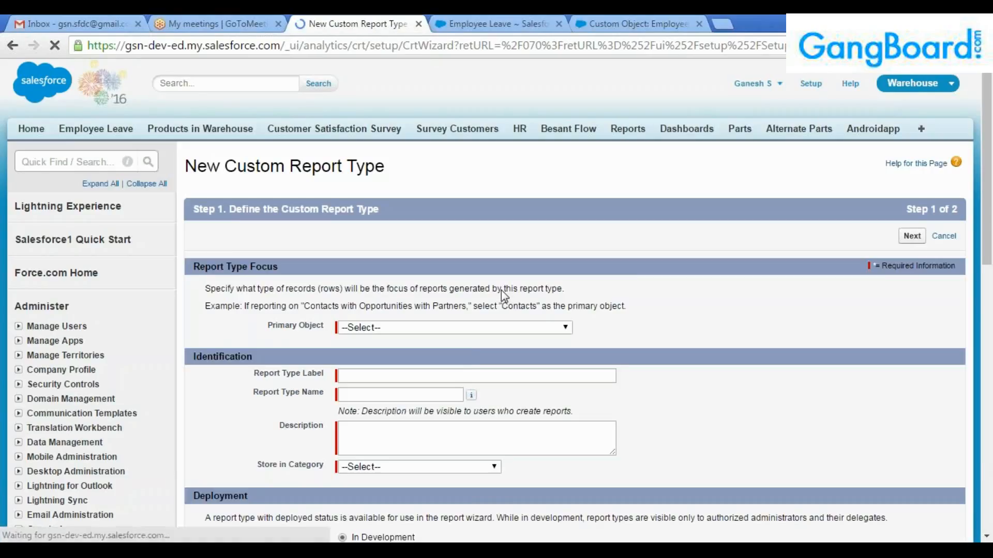
pyautogui.scroll(-1, 627, 291)
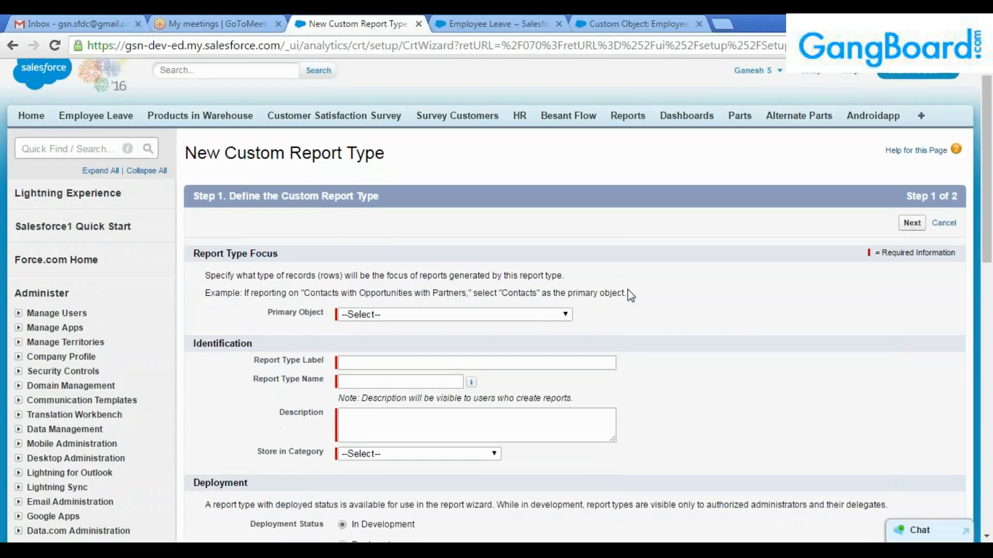
pyautogui.click(473, 257)
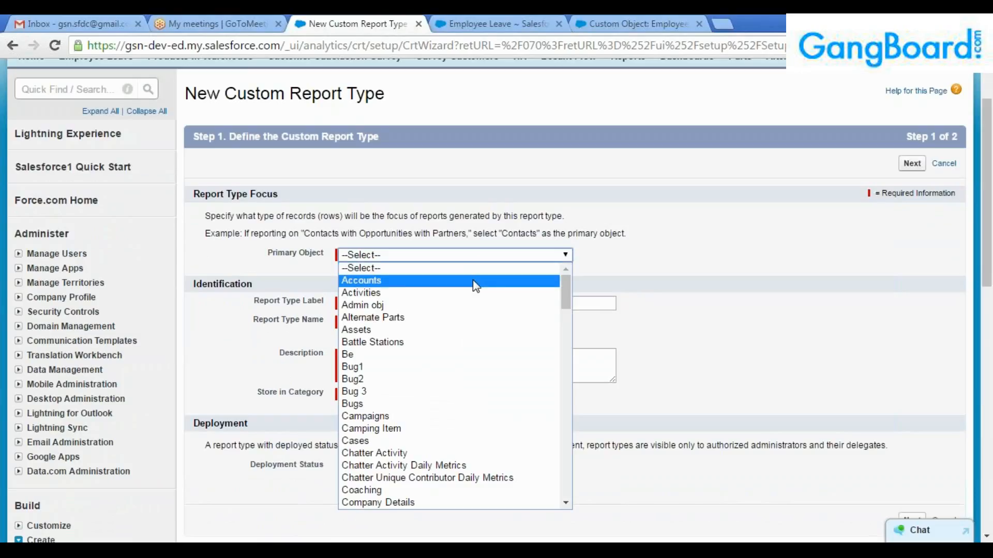
pyautogui.write('emp')
pyautogui.press('Down')
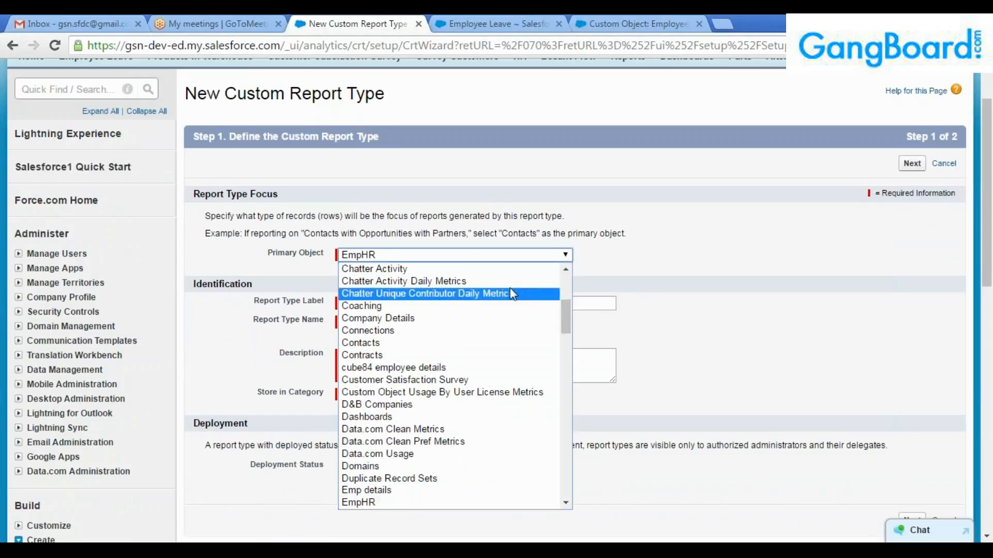
pyautogui.press('Down')
pyautogui.press('Up')
pyautogui.press('Up')
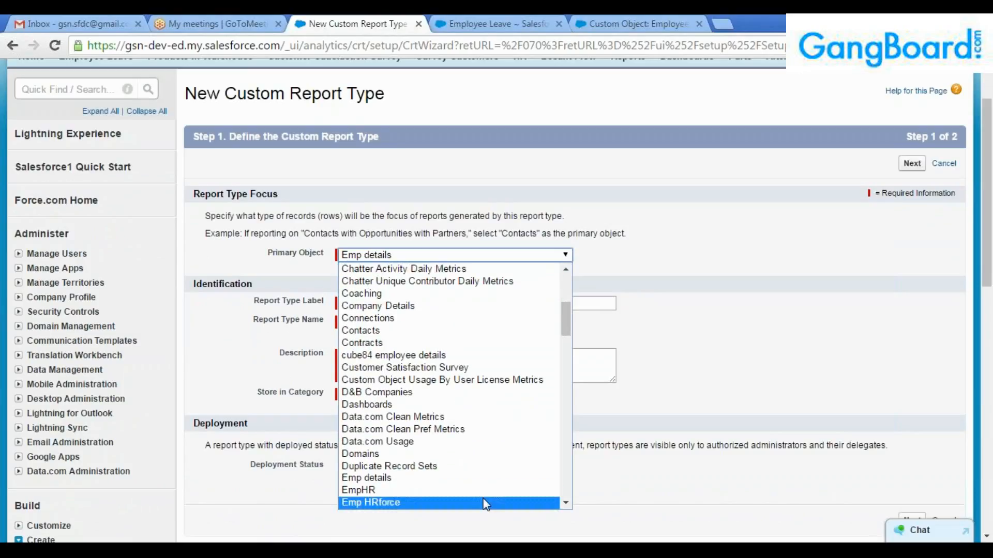
pyautogui.scroll(-4, 486, 504)
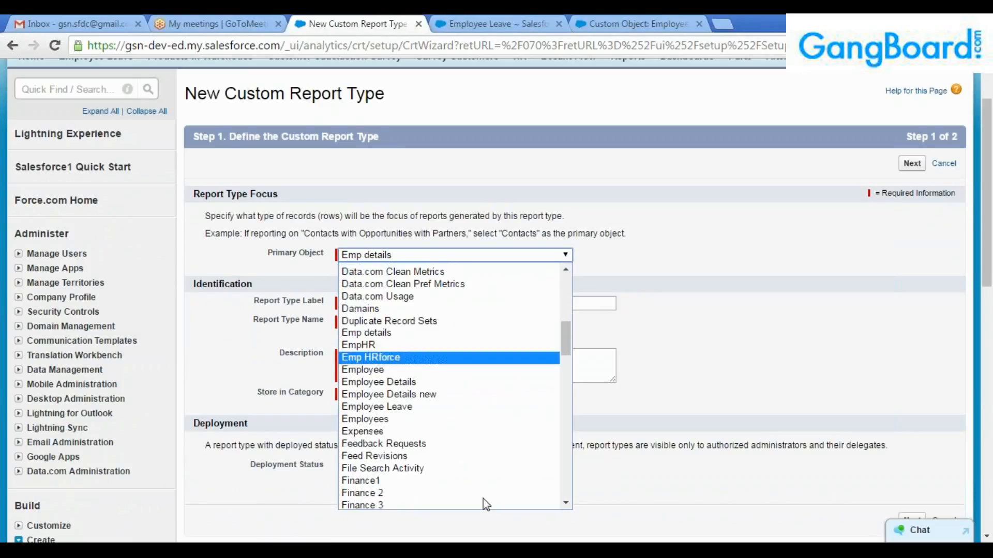
pyautogui.click(412, 408)
# Label the report type with the person's first name followed by "Emp leave rep type", and let the report type name fill from it.
pyautogui.click(391, 306)
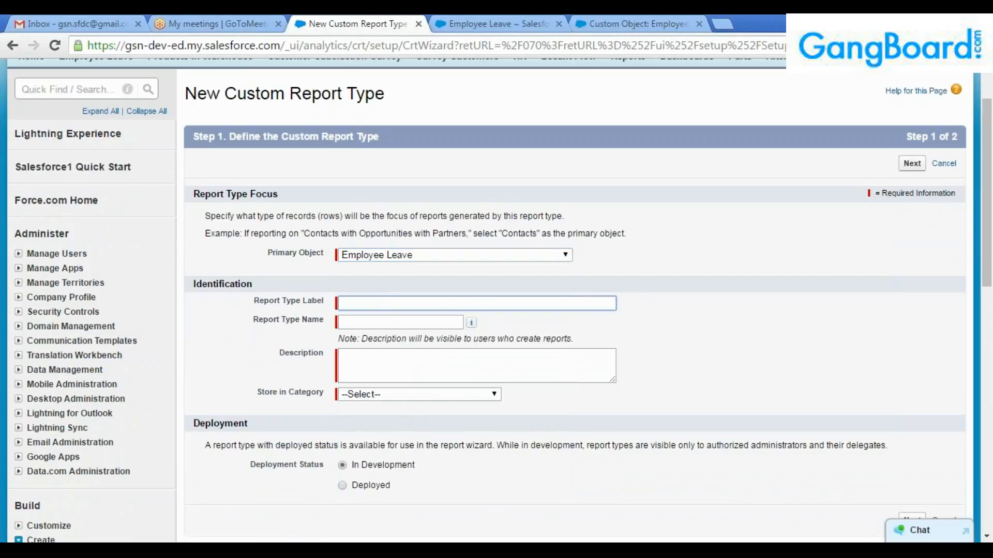
pyautogui.write('Dilantha Emp leave rep tp')
pyautogui.press('BackSpace')
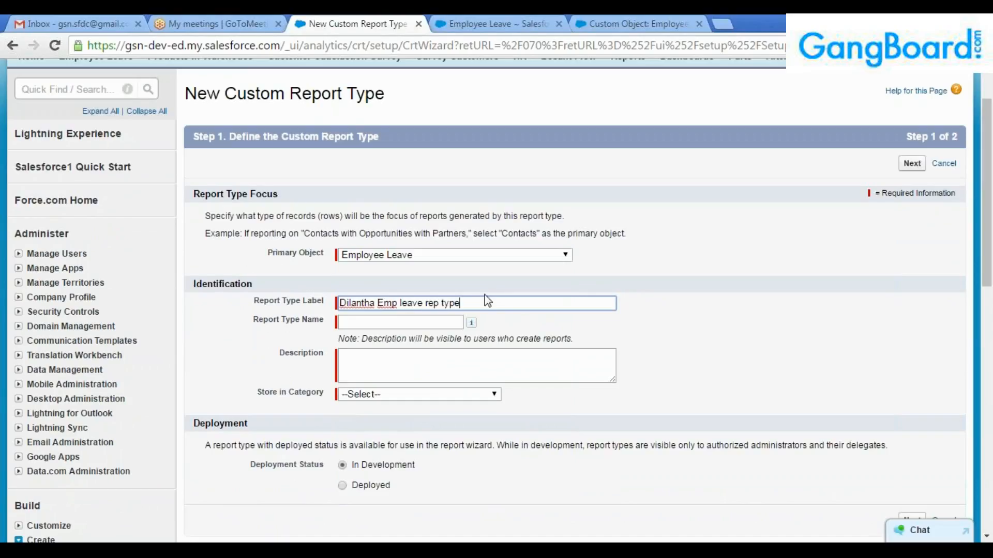
pyautogui.click(396, 323)
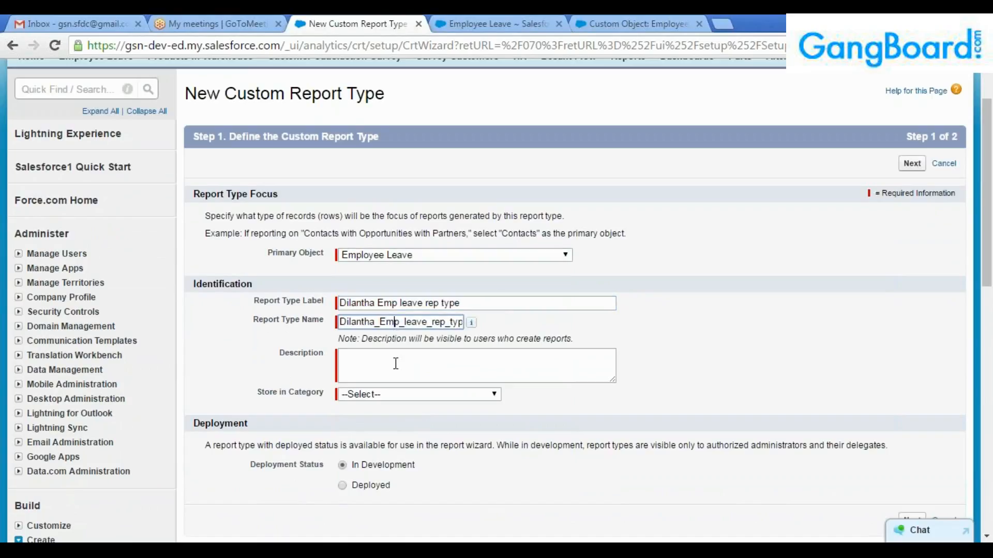
# Describe the report type as "Custom report type for Emp leave object".
pyautogui.click(394, 371)
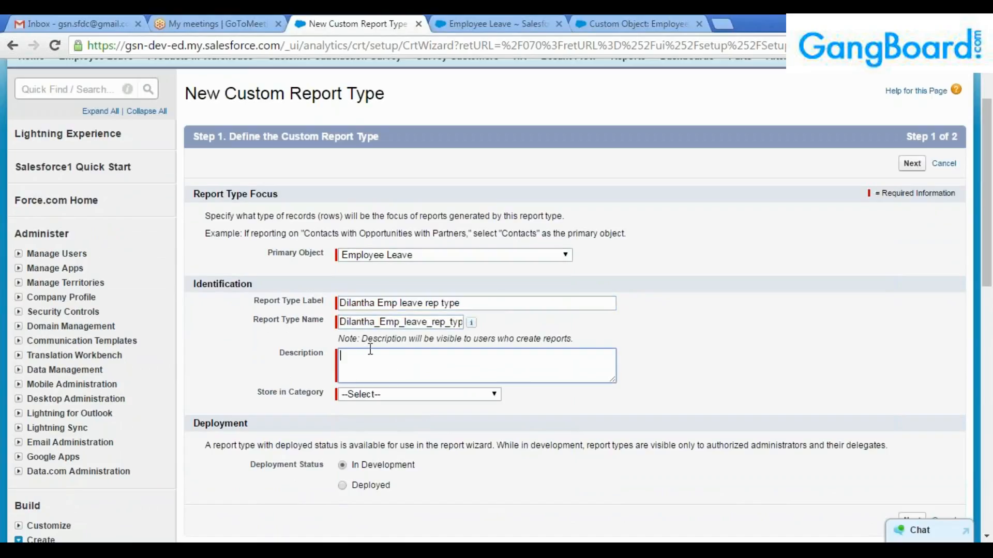
pyautogui.click(465, 303)
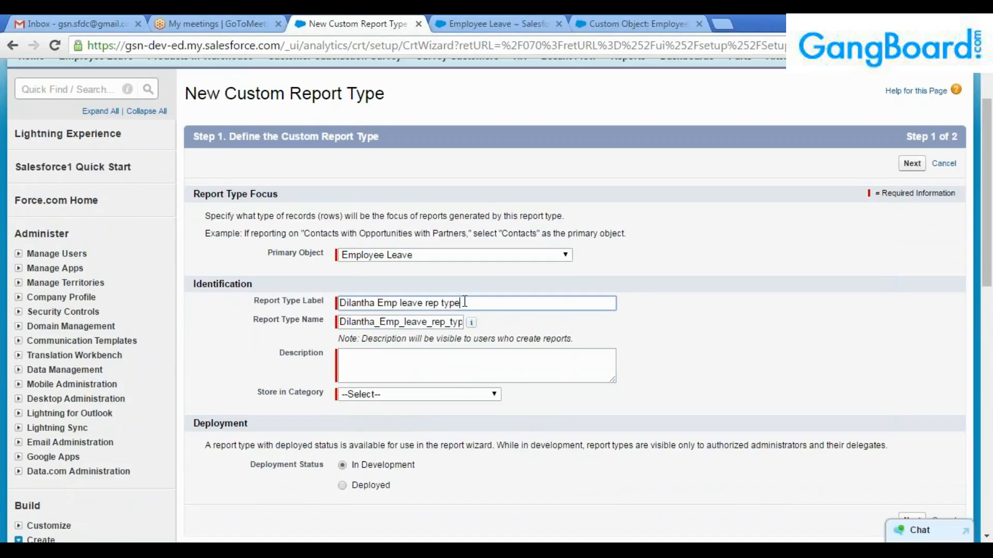
pyautogui.click(419, 373)
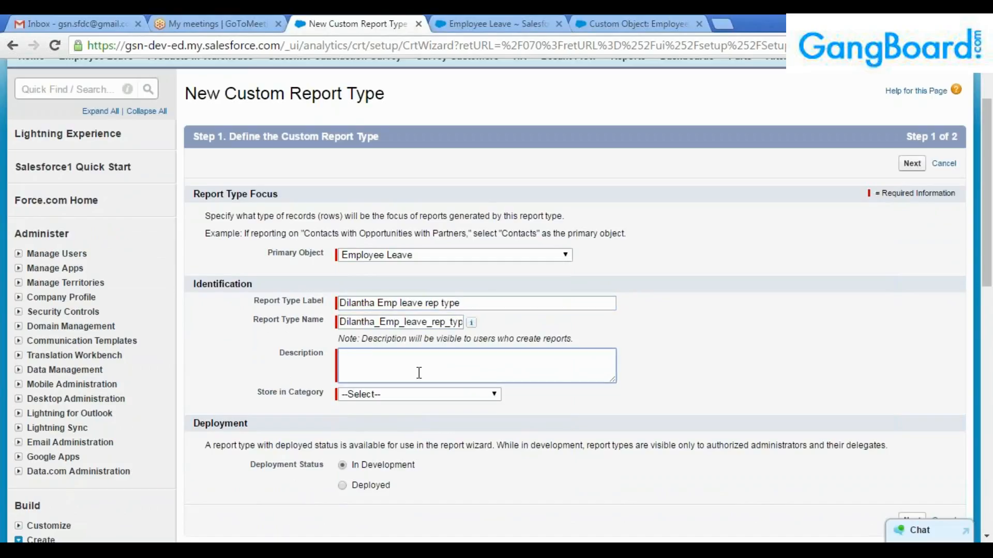
pyautogui.write('Custom report type for Emp o')
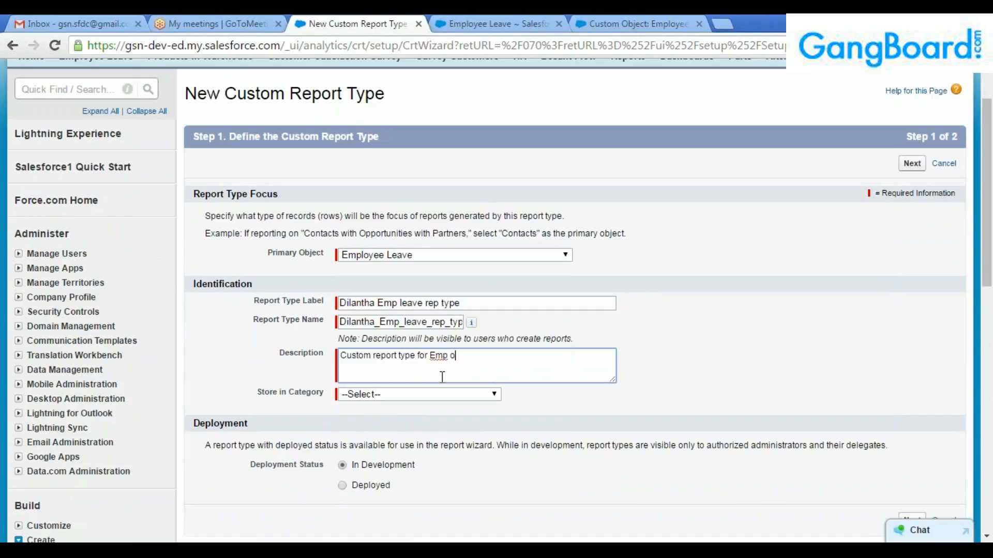
pyautogui.press('BackSpace')
pyautogui.press('BackSpace')
pyautogui.press('BackSpace')
pyautogui.write('leave obj')
pyautogui.press('Tab')
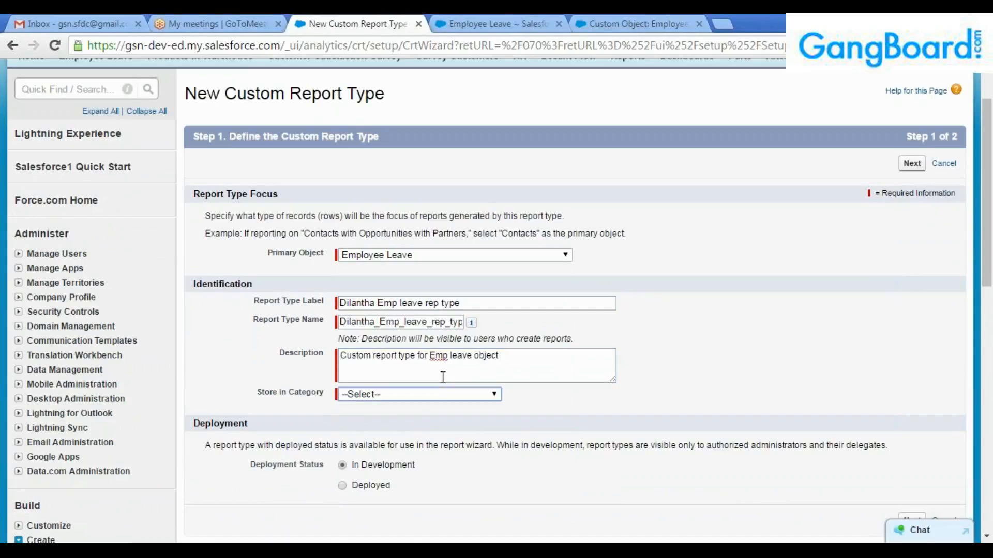
# Store the report type in the Other Reports category, set its deployment status to Deployed, and continue to the report records set.
pyautogui.click(465, 397)
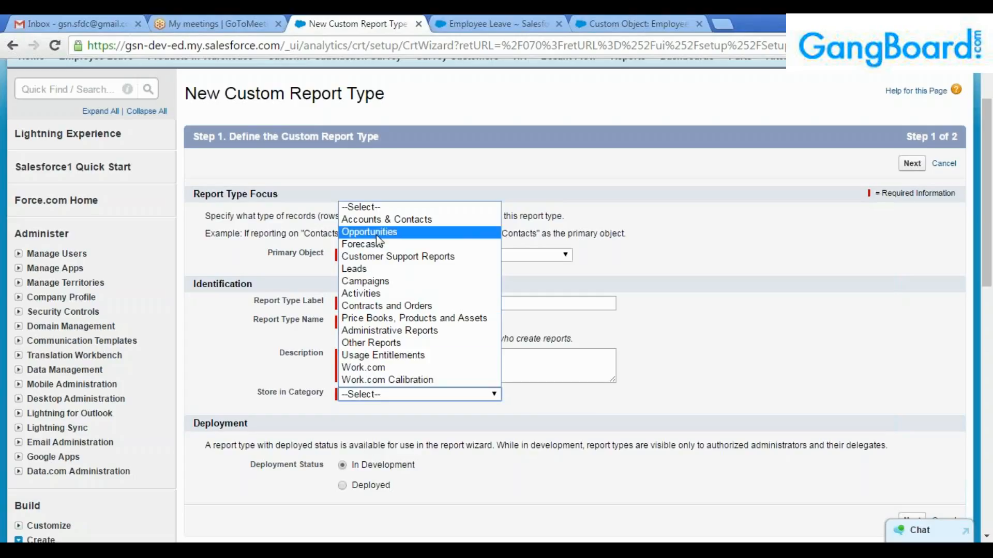
pyautogui.click(379, 344)
pyautogui.scroll(-2, 436, 412)
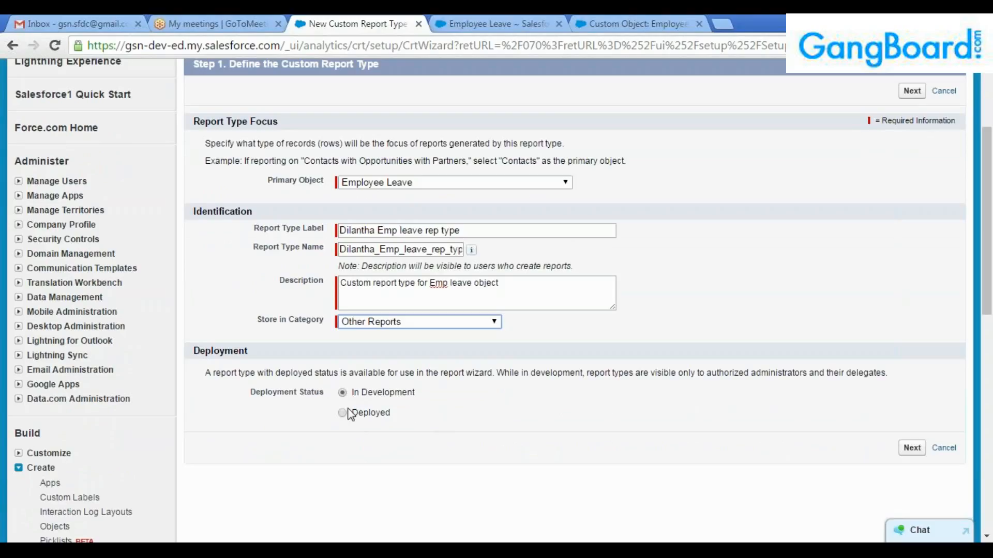
pyautogui.click(343, 413)
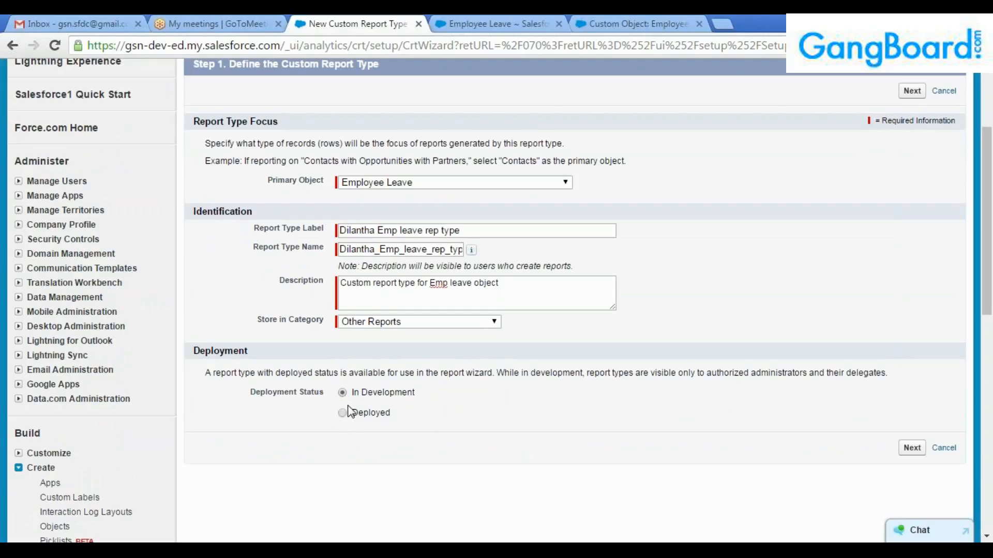
pyautogui.click(344, 413)
pyautogui.scroll(-1, 520, 454)
pyautogui.scroll(-3, 518, 450)
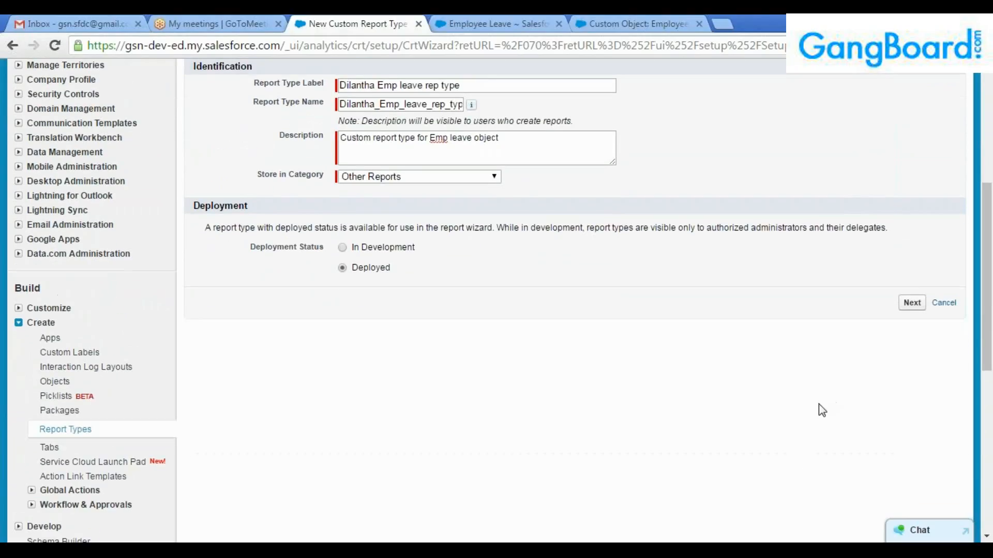
pyautogui.scroll(5, 821, 392)
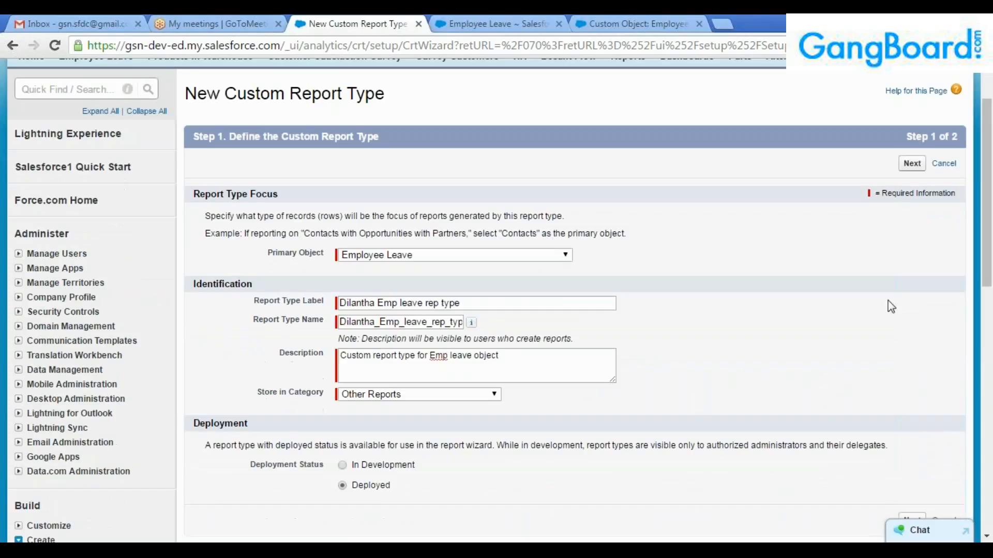
pyautogui.click(912, 163)
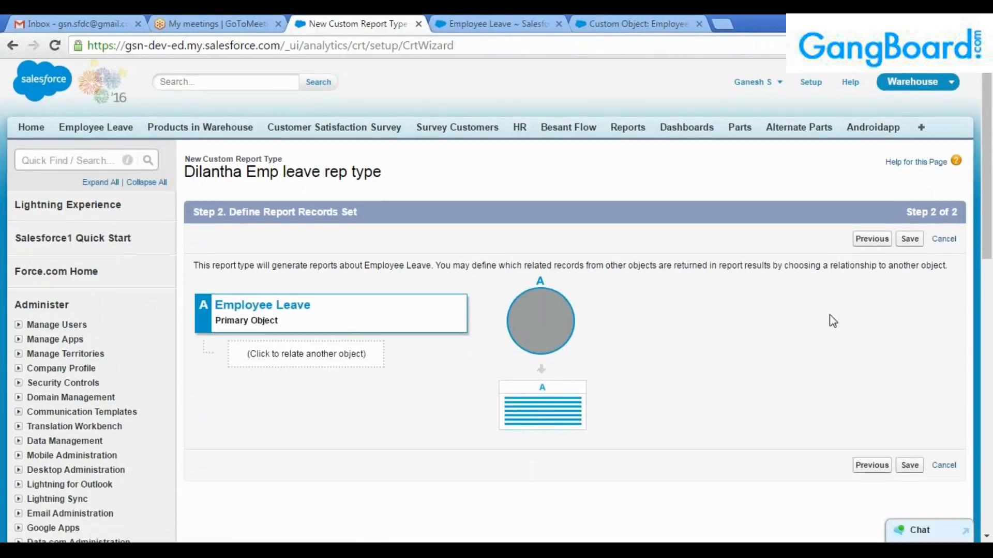
pyautogui.scroll(-1, 831, 321)
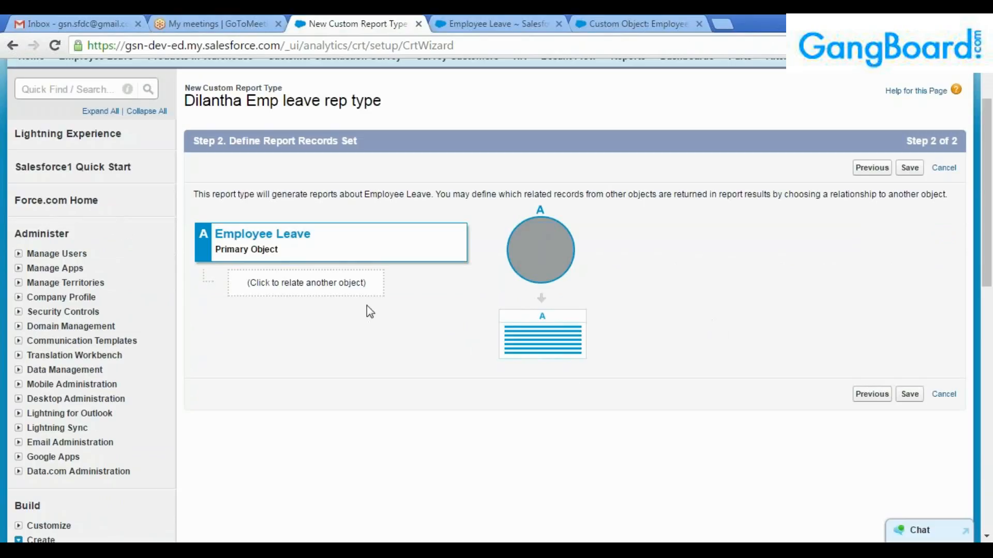
pyautogui.click(362, 288)
pyautogui.click(362, 281)
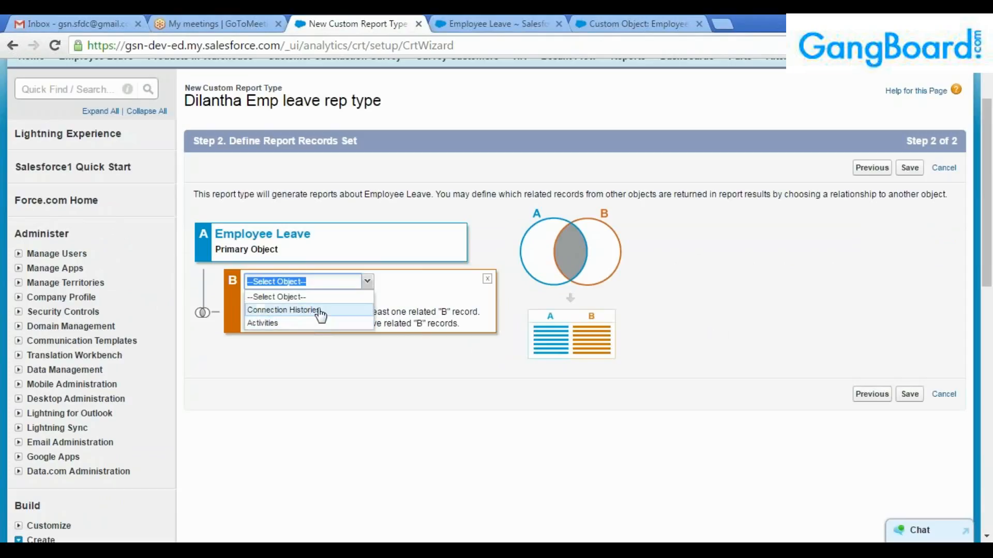
pyautogui.click(486, 280)
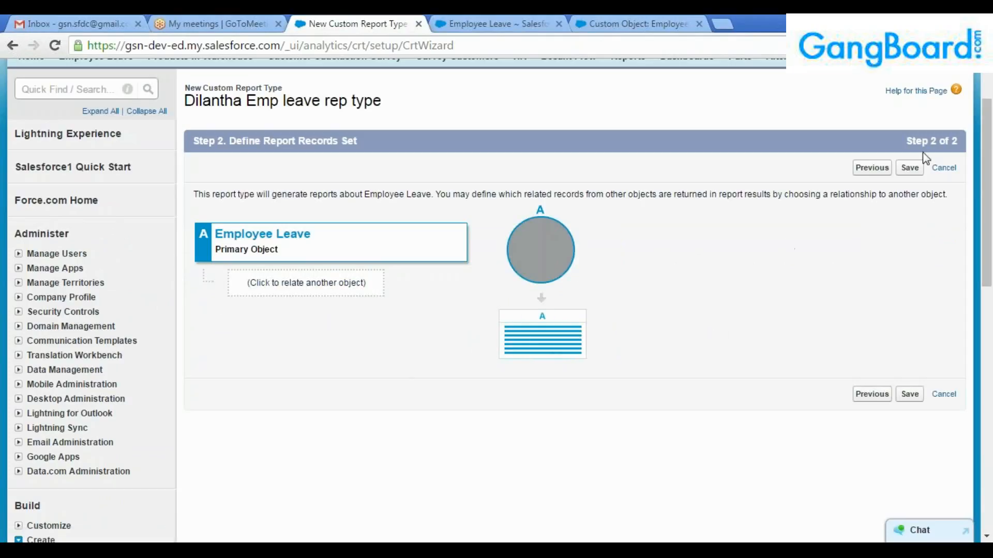
# Save the report type with Employee Leave as its only object, and review its definition and the source of its fields.
pyautogui.click(909, 167)
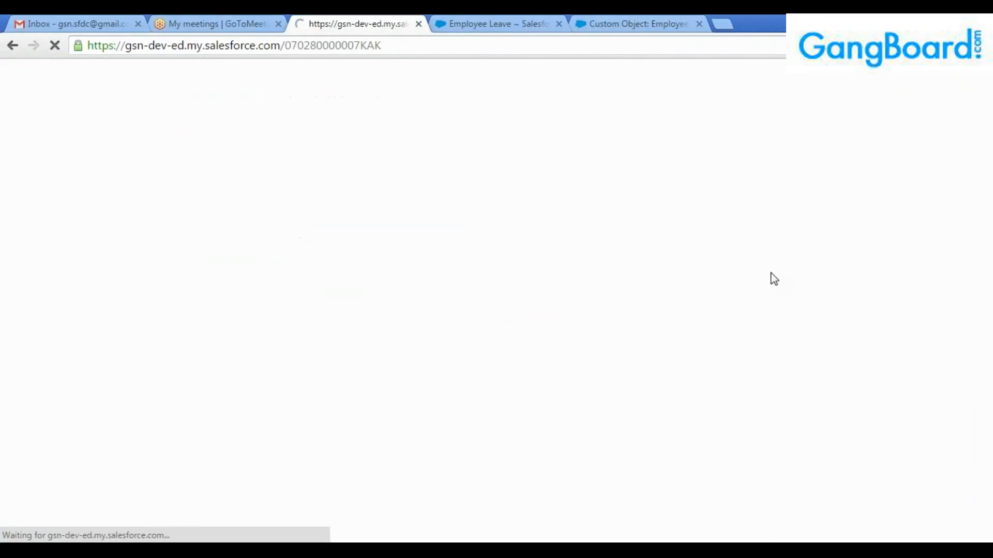
pyautogui.scroll(-1, 765, 282)
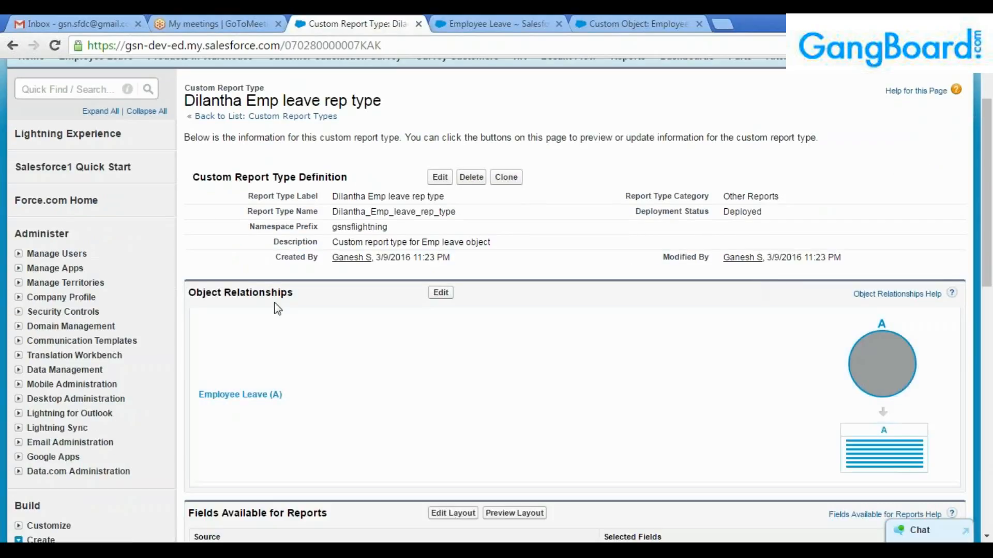
pyautogui.moveTo(393, 106); pyautogui.dragTo(185, 100)
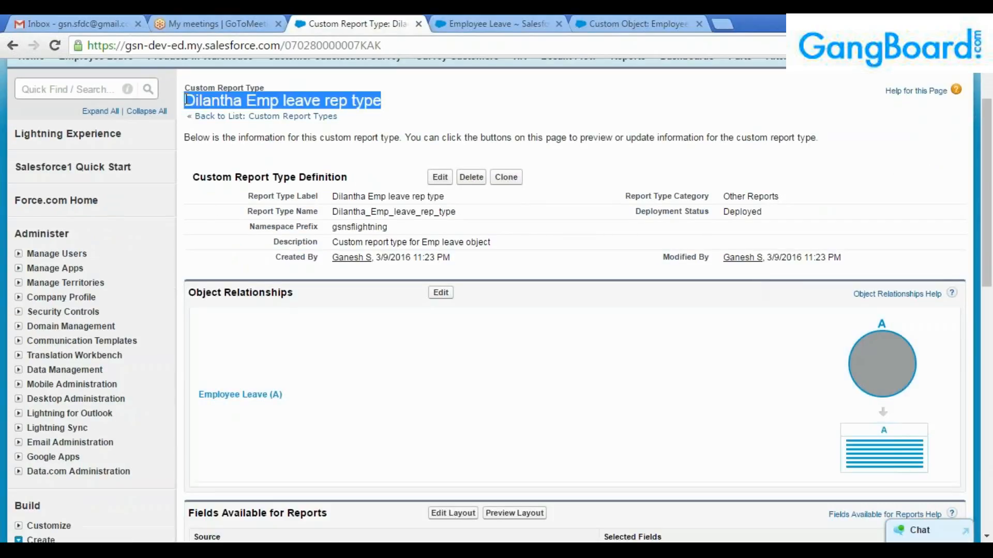
pyautogui.click(386, 78)
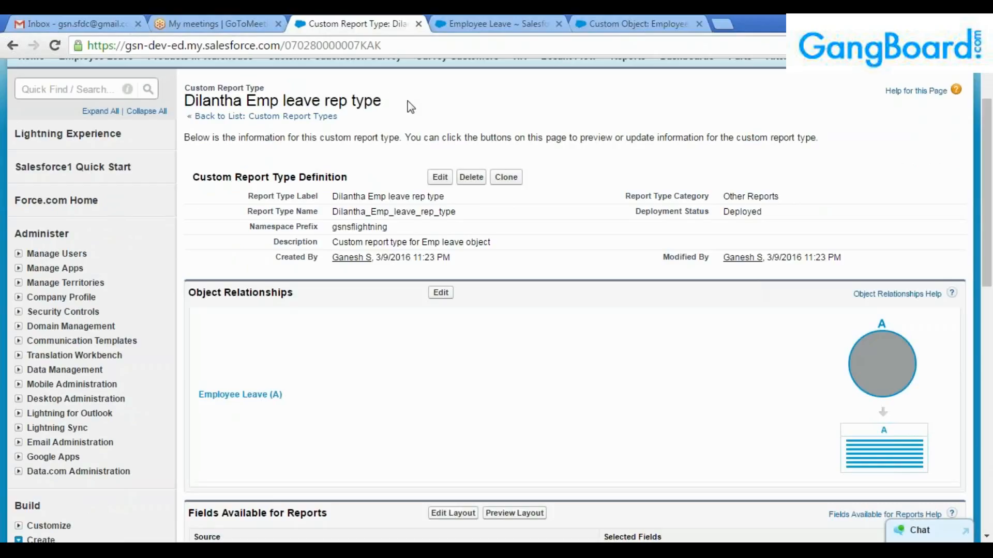
pyautogui.scroll(-2, 402, 243)
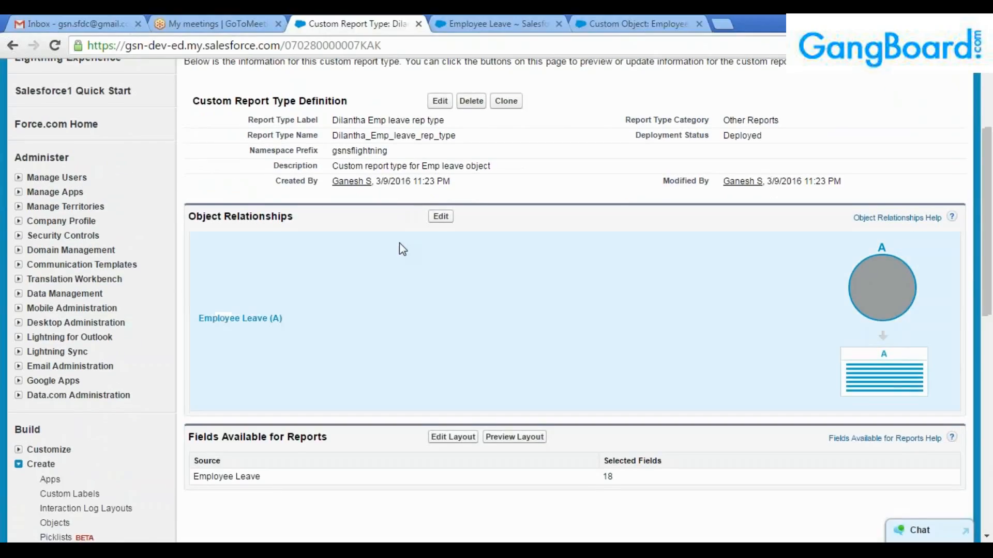
pyautogui.scroll(-1, 397, 269)
pyautogui.tripleClick(265, 344)
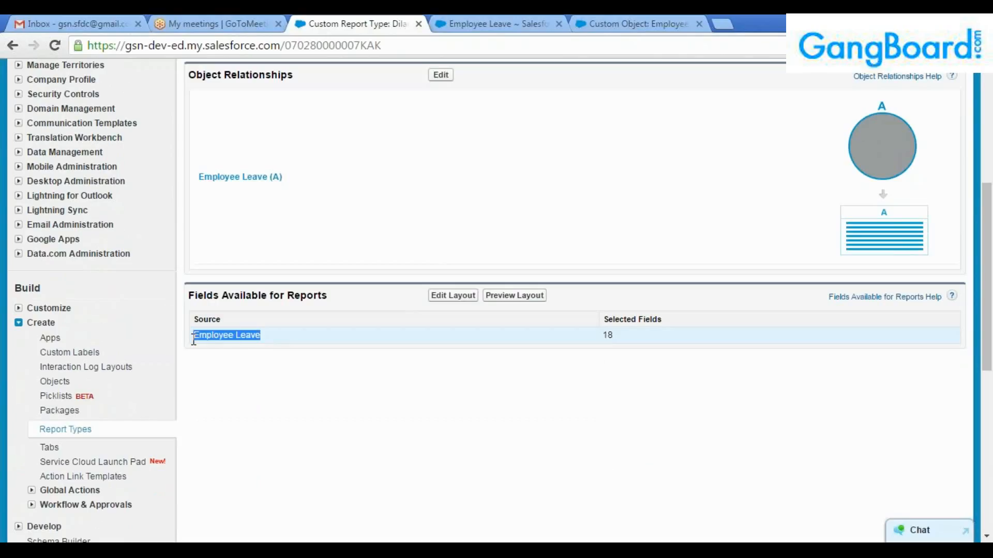
pyautogui.click(287, 336)
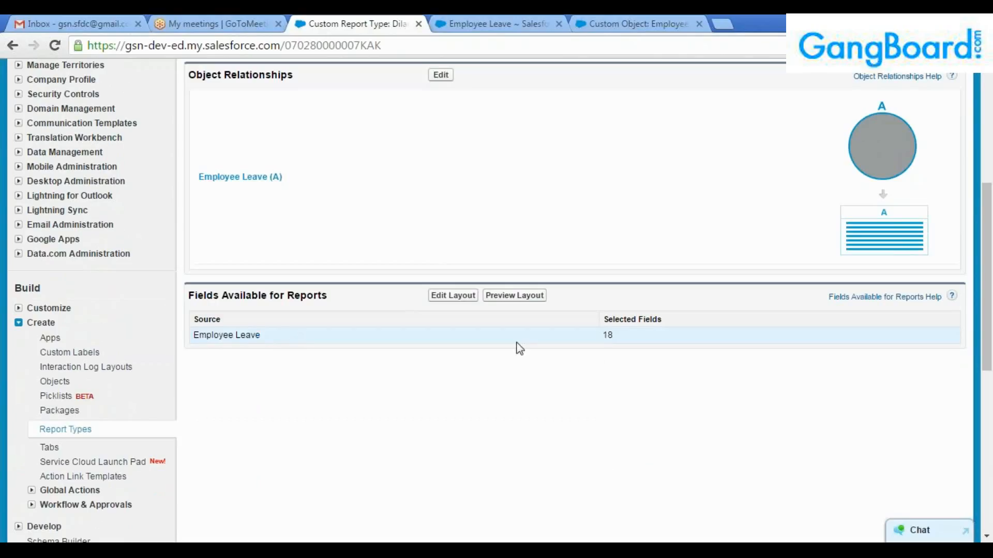
# Open the layout of the fields available for reports in the new report type for editing.
pyautogui.doubleClick(607, 335)
pyautogui.click(453, 299)
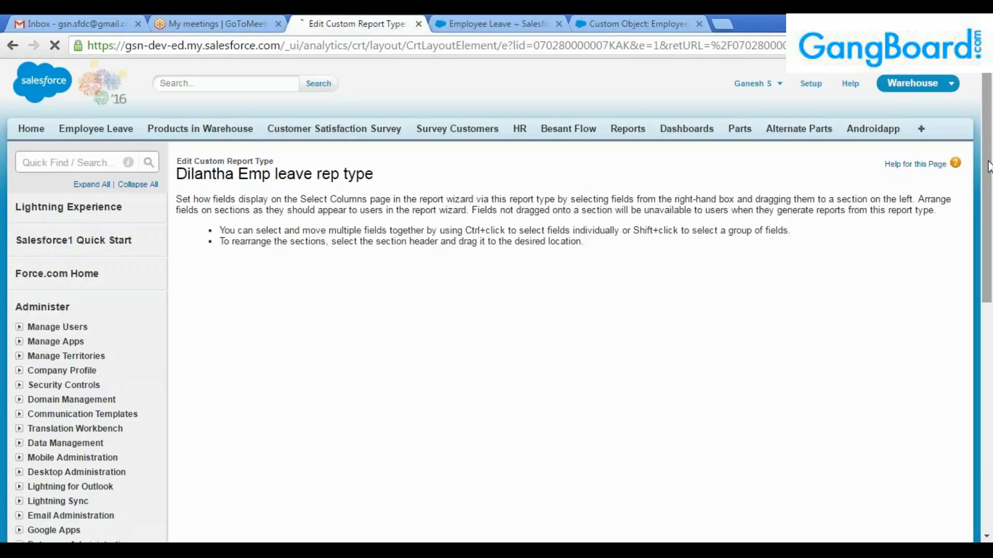
pyautogui.moveTo(985, 167); pyautogui.dragTo(991, 243)
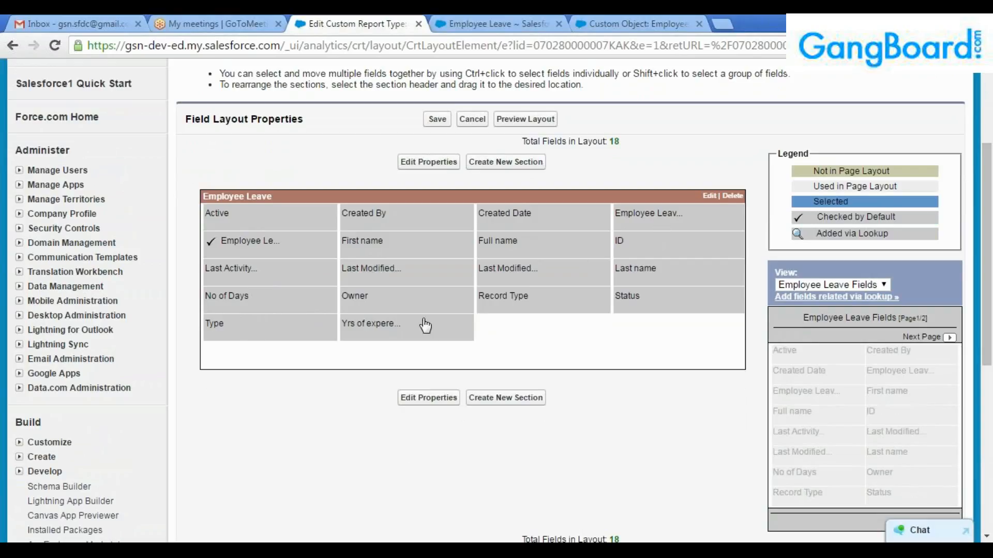
# Compare the fields in the report type's layout with the Employee Leave object's custom fields and its record list.
pyautogui.click(620, 24)
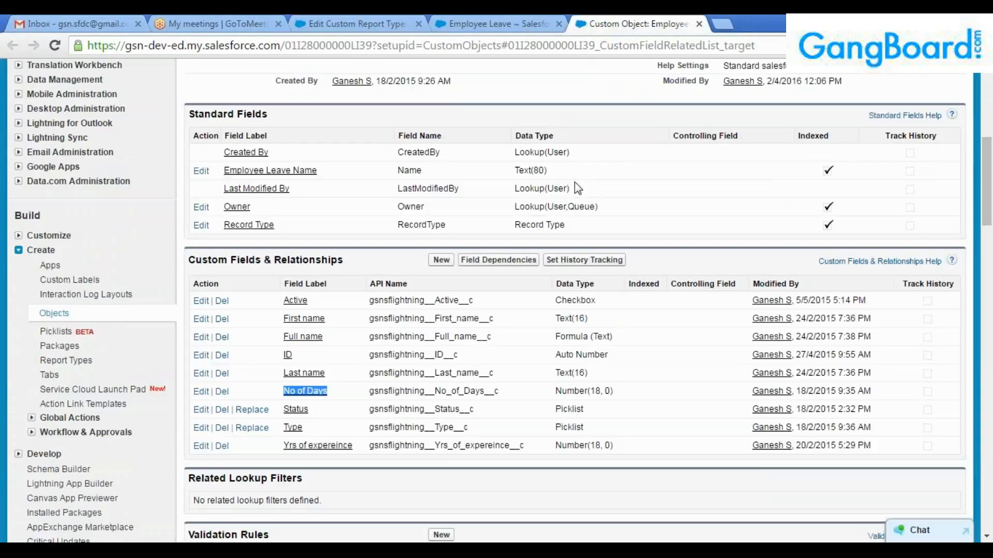
pyautogui.click(343, 403)
pyautogui.moveTo(364, 448); pyautogui.dragTo(327, 311)
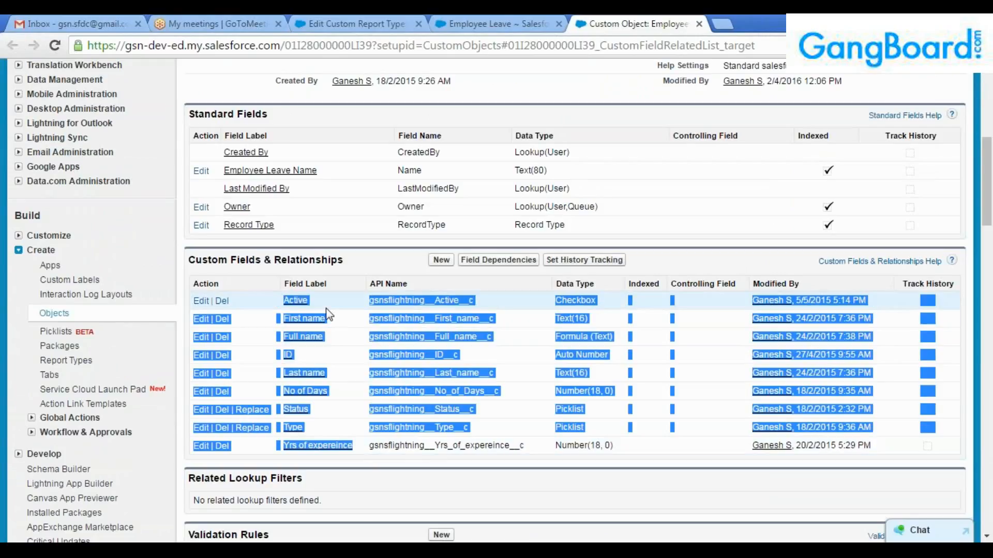
pyautogui.click(347, 312)
pyautogui.click(344, 16)
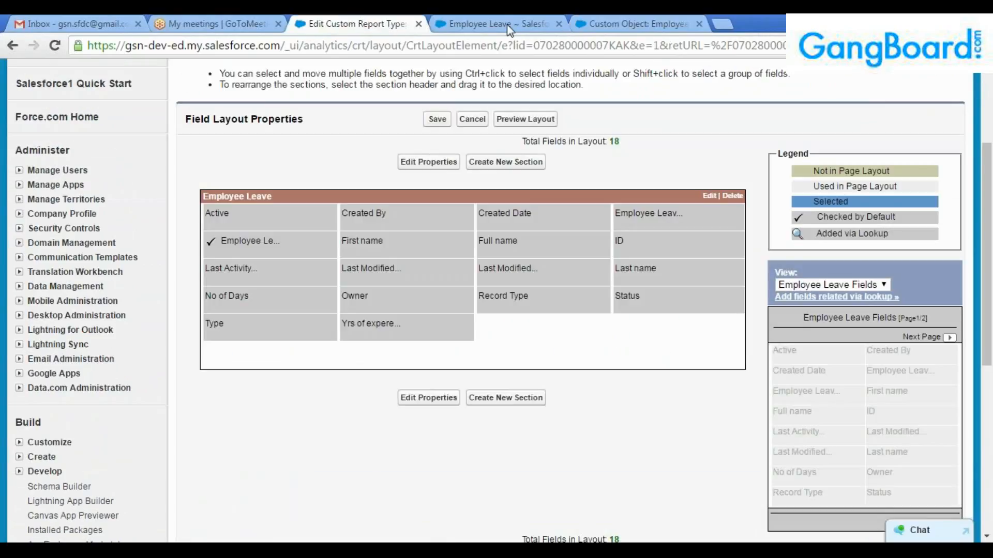
pyautogui.click(470, 24)
pyautogui.click(610, 24)
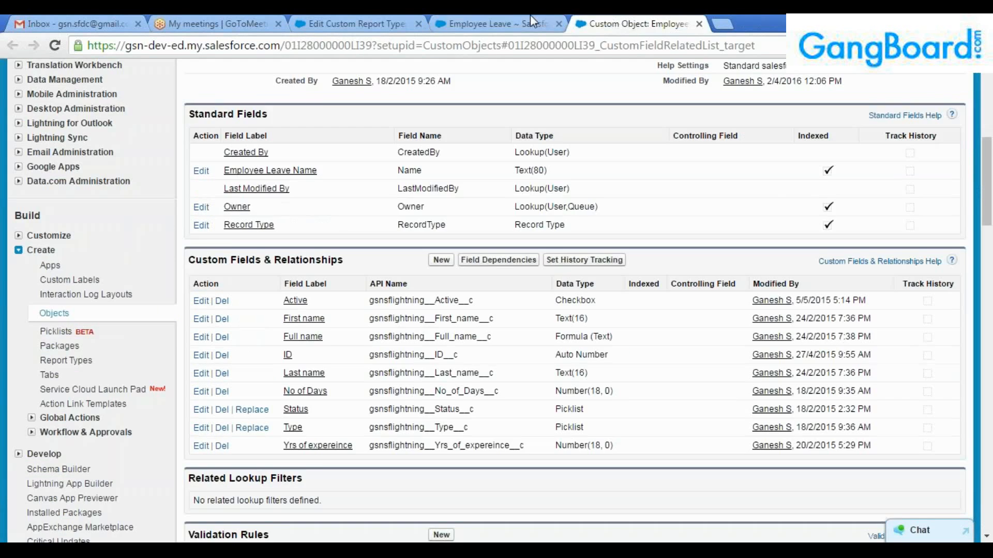
pyautogui.click(482, 24)
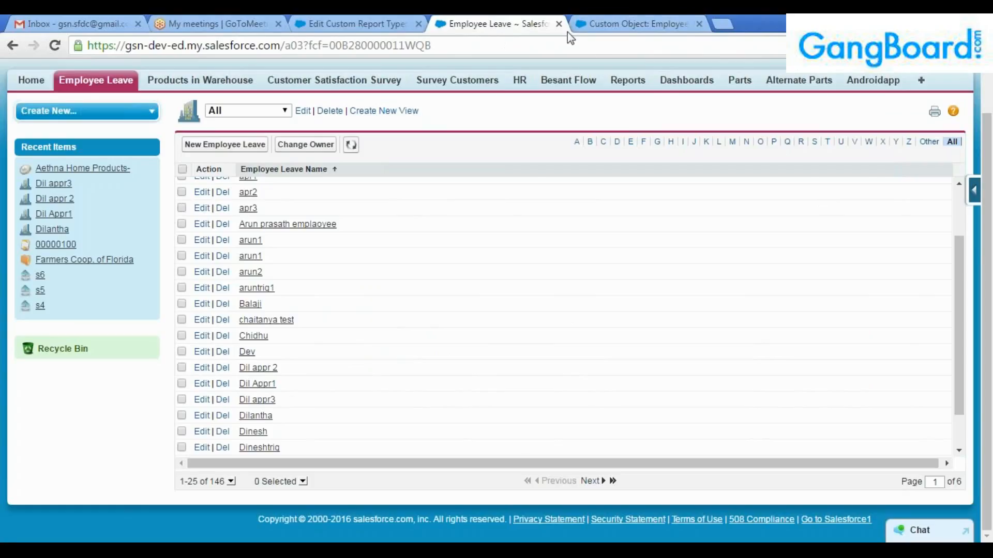
pyautogui.click(612, 23)
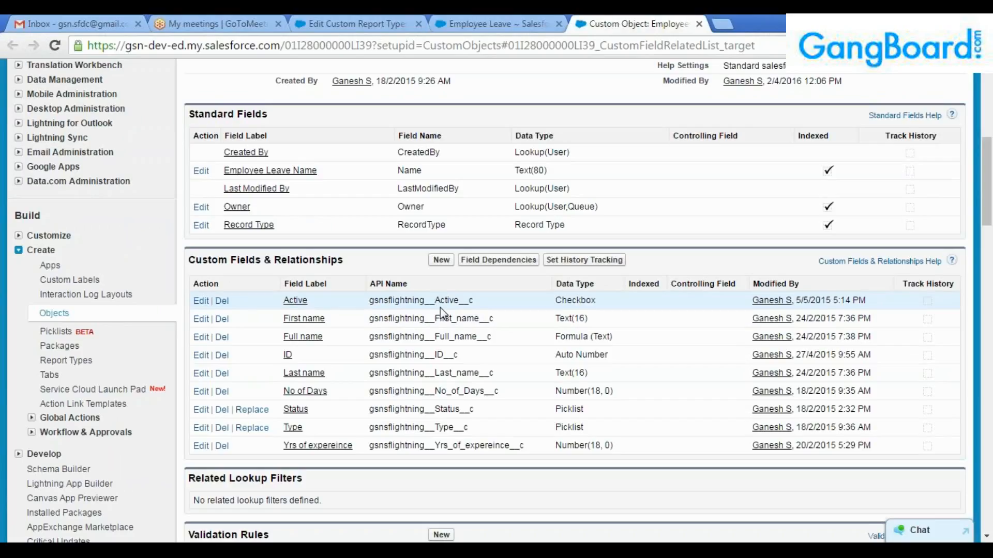
# Remove the Yrs of expereince field from the report type's Employee Leave section, save the layout, and check the selected fields.
pyautogui.click(339, 21)
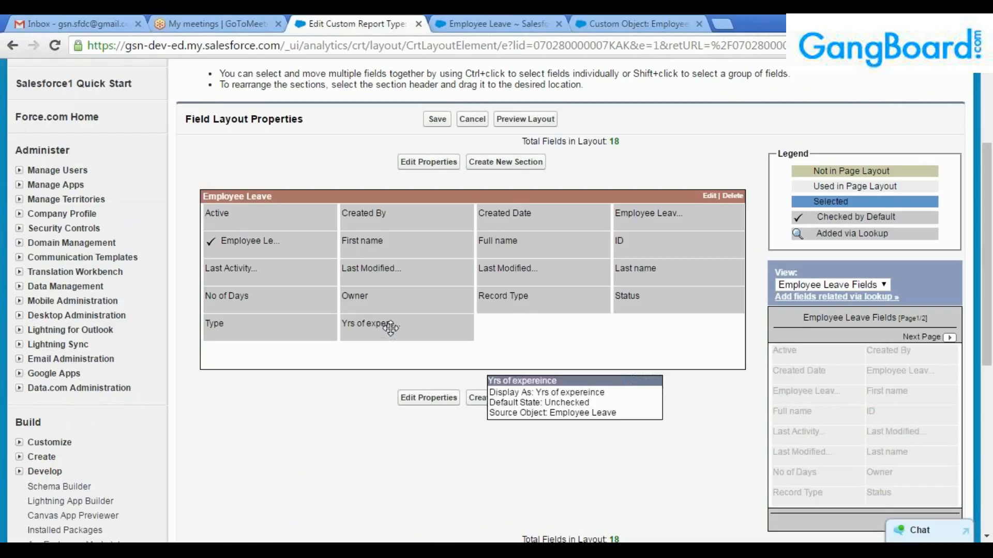
pyautogui.moveTo(391, 329); pyautogui.dragTo(869, 357)
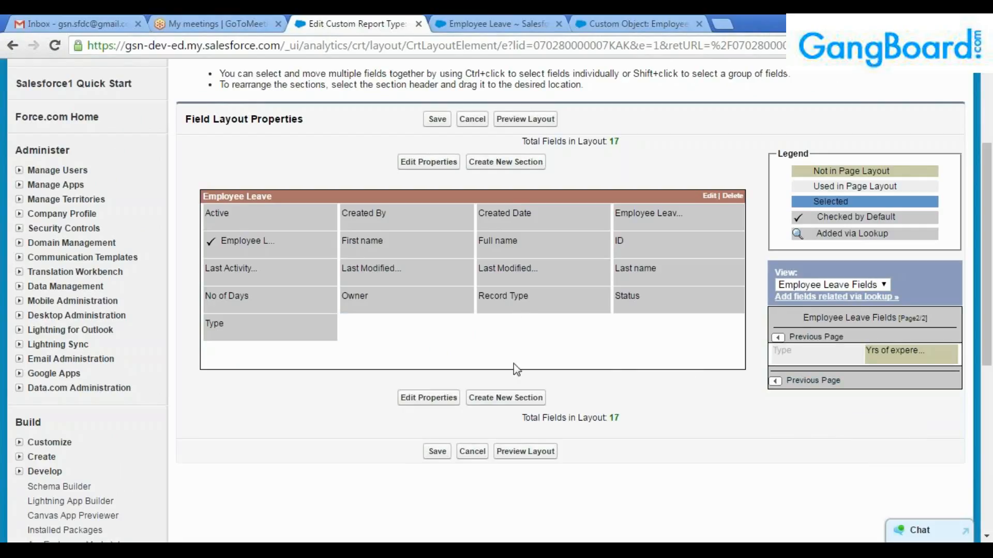
pyautogui.click(437, 452)
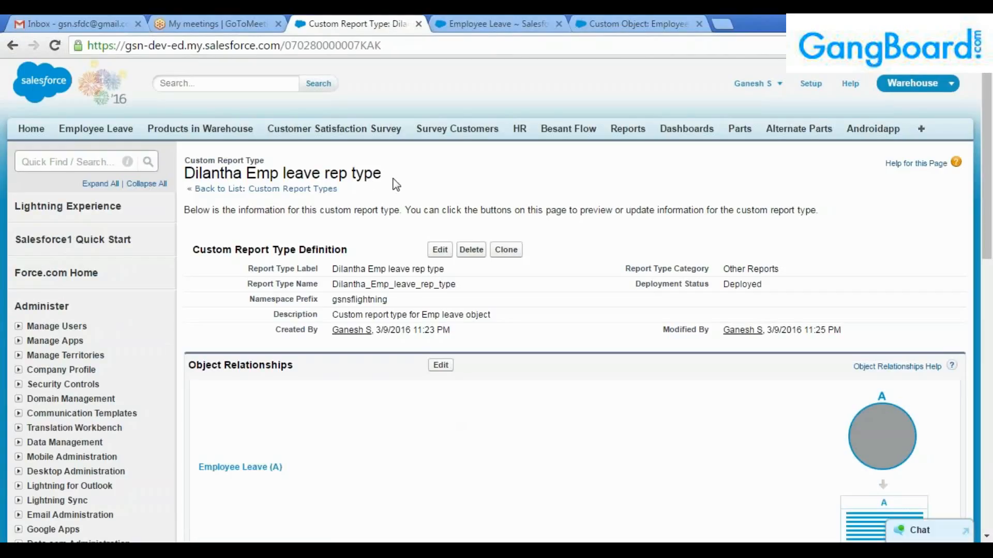
pyautogui.tripleClick(210, 174)
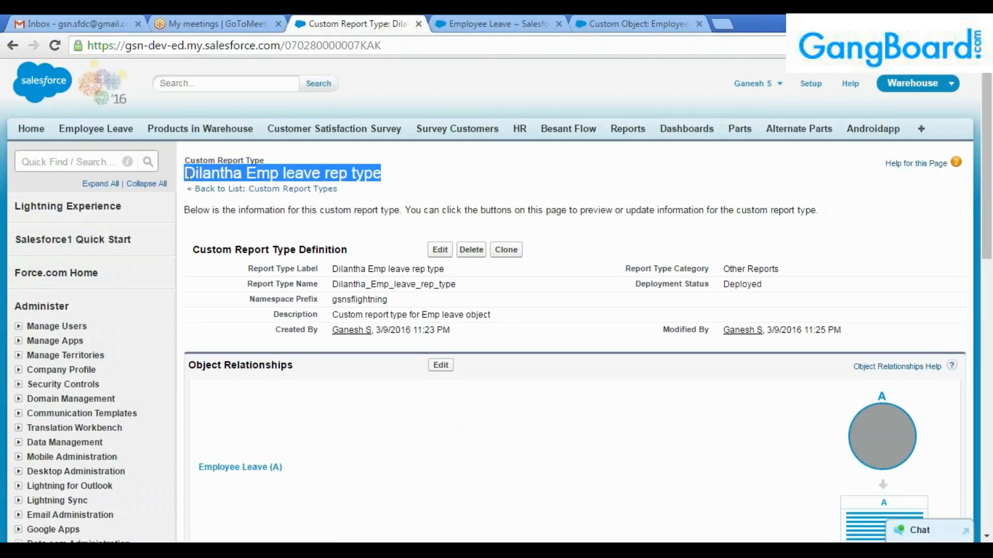
pyautogui.click(394, 180)
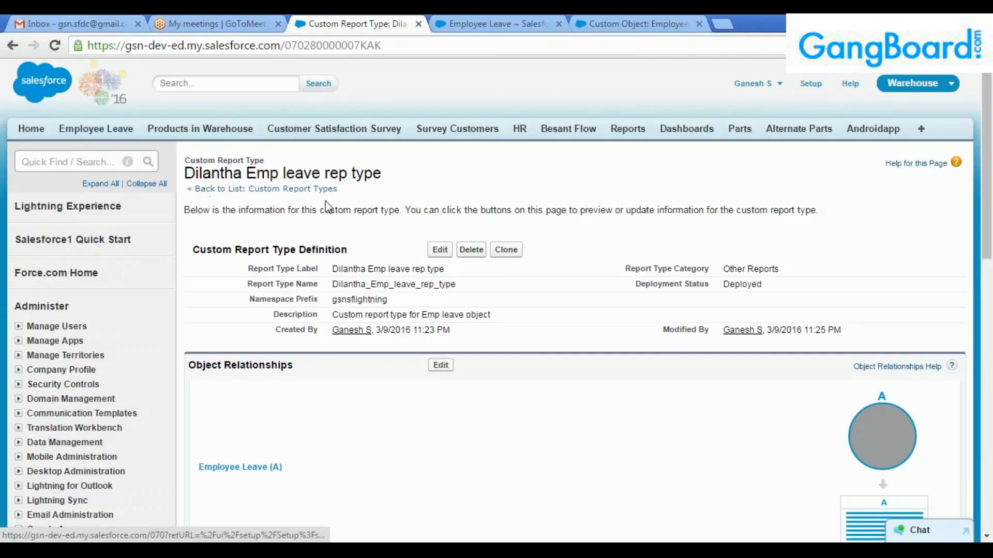
pyautogui.scroll(-3, 433, 315)
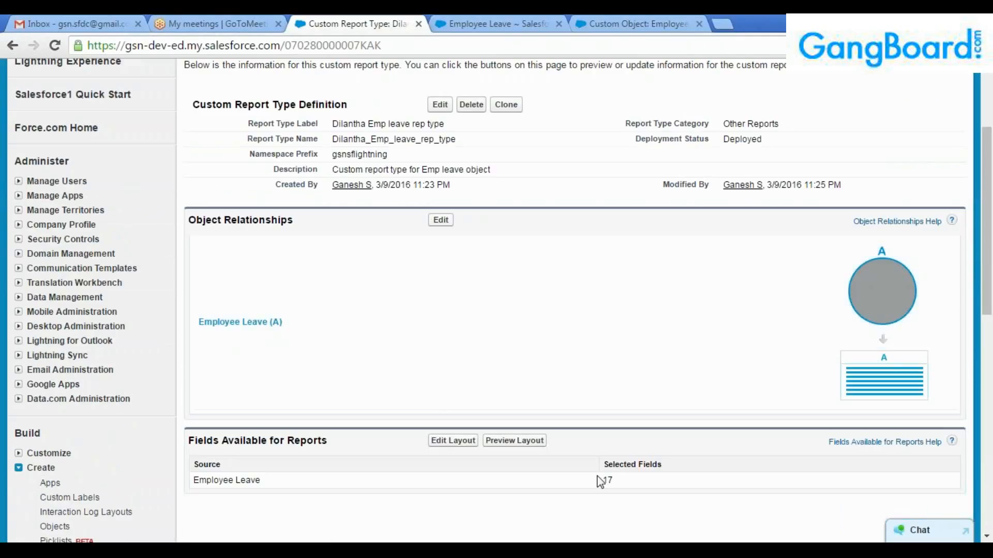
# Compare the report type's selected fields with the Yrs of expereince field among the Employee Leave object's custom fields.
pyautogui.moveTo(603, 481); pyautogui.dragTo(631, 485)
pyautogui.click(630, 485)
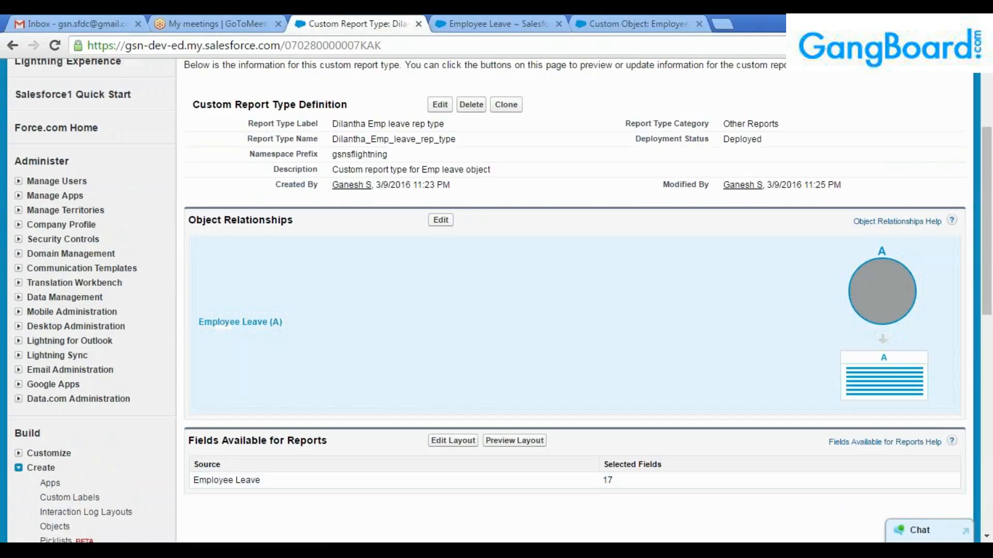
pyautogui.click(620, 24)
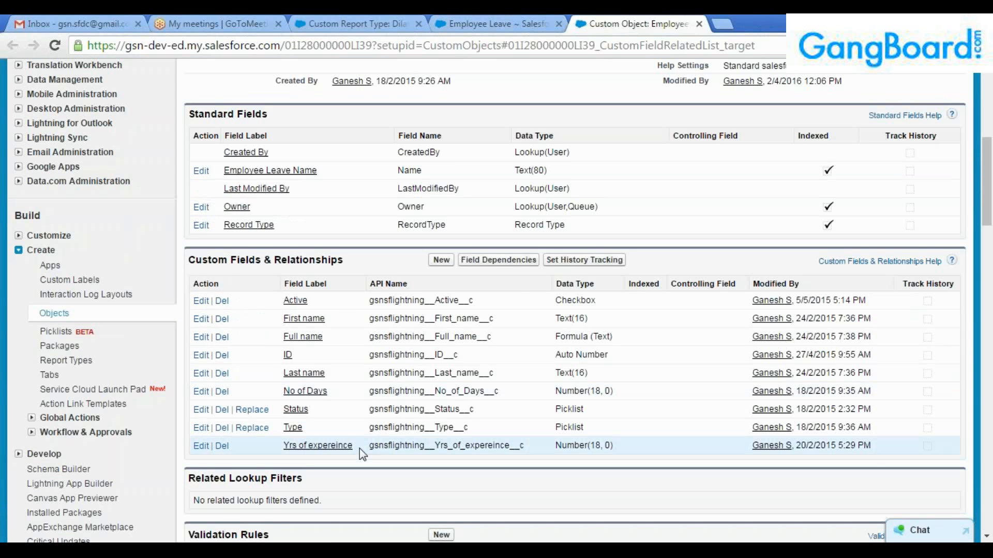
pyautogui.moveTo(359, 448); pyautogui.dragTo(285, 445)
pyautogui.click(504, 24)
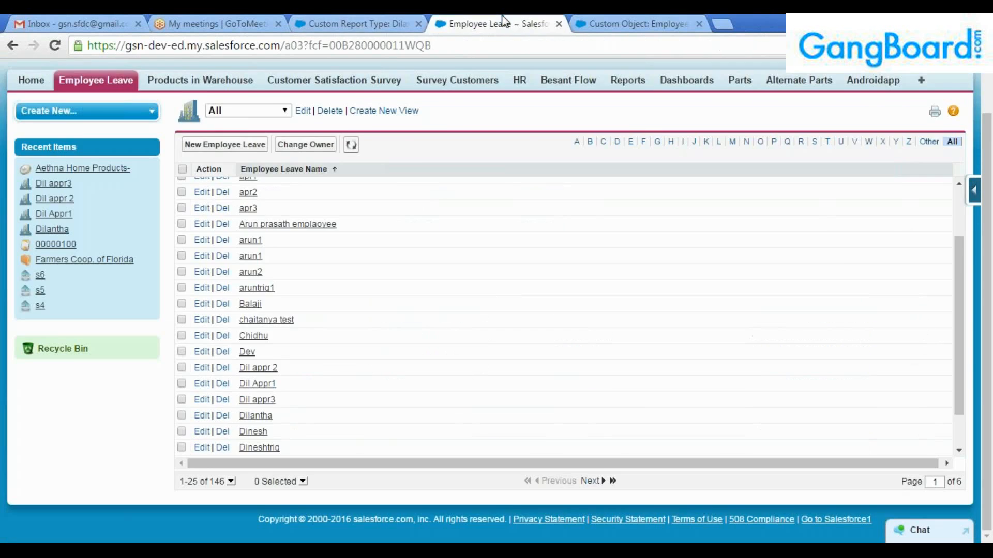
pyautogui.click(352, 23)
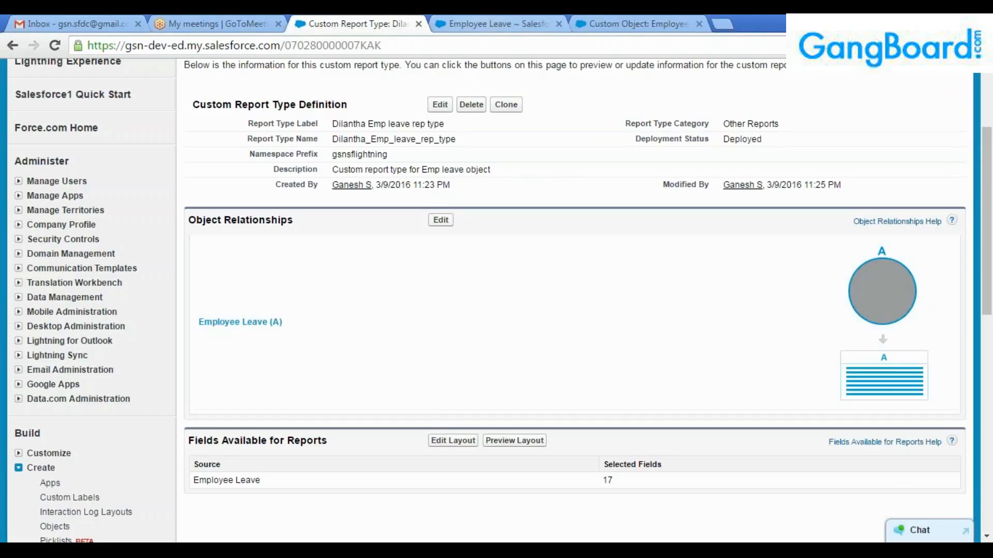
# Open the Reports page in a separate browser tab beside the report type and start a new report.
pyautogui.click(484, 24)
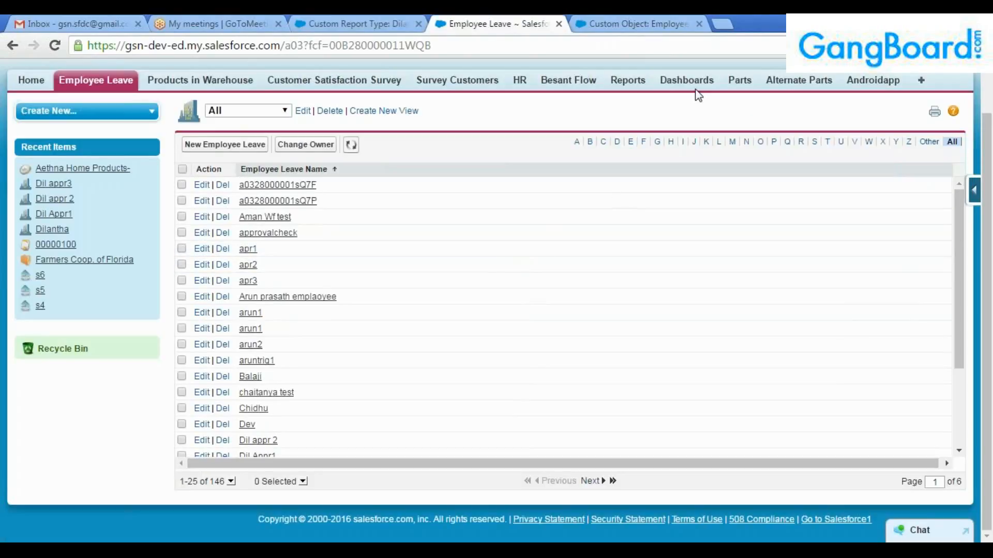
pyautogui.middleClick(627, 86)
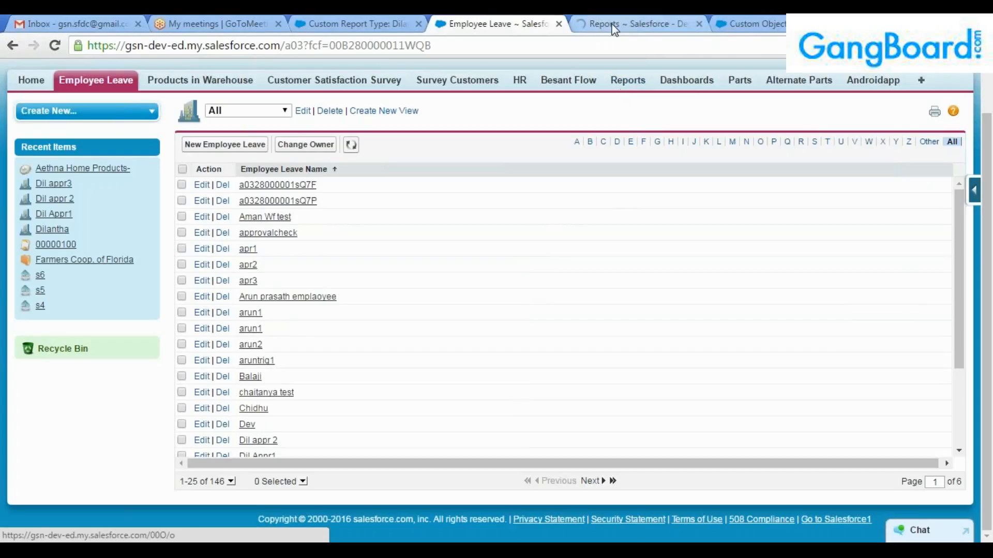
pyautogui.moveTo(641, 24); pyautogui.dragTo(344, 20)
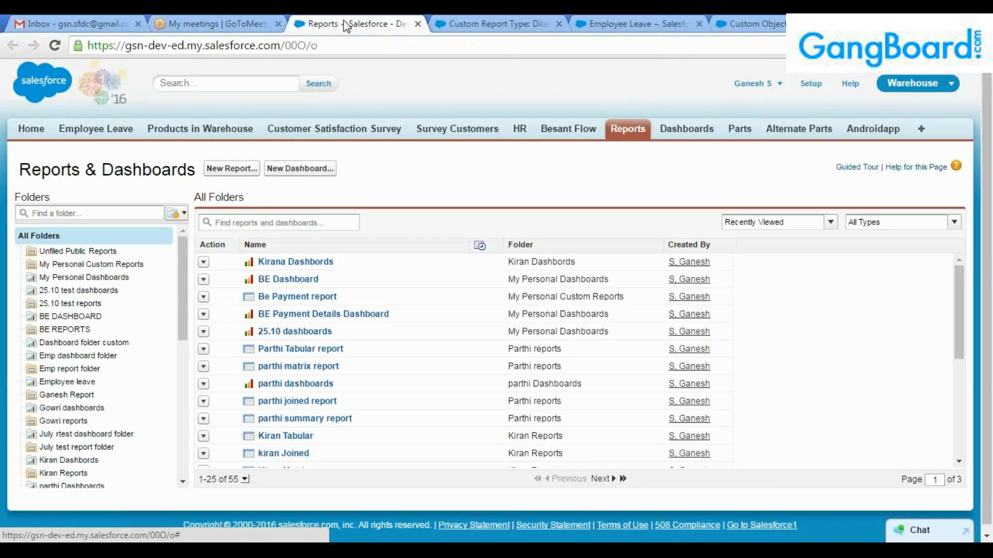
pyautogui.click(231, 168)
pyautogui.click(265, 267)
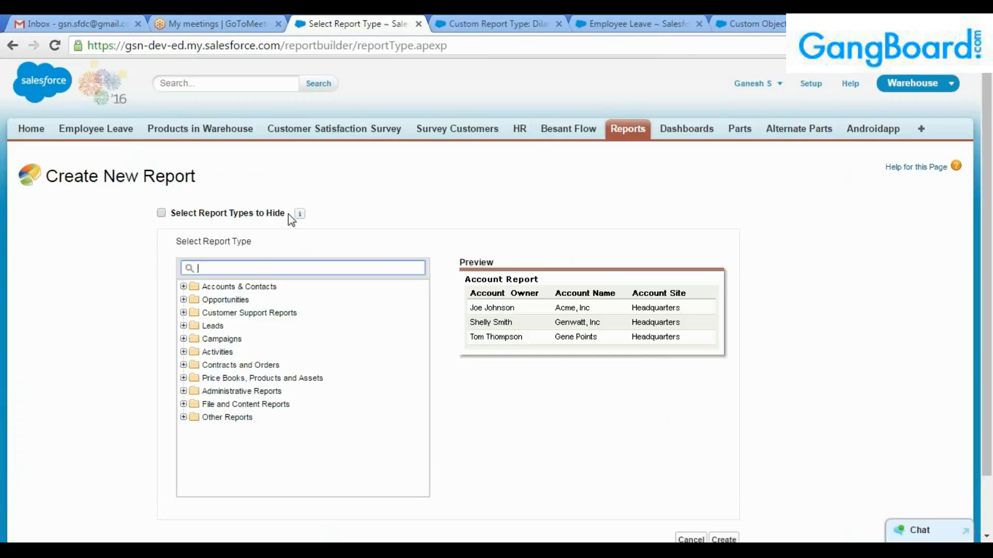
# Copy the custom Employee Leave report type's label, find that type under Other Reports, and create a report from it.
pyautogui.click(450, 21)
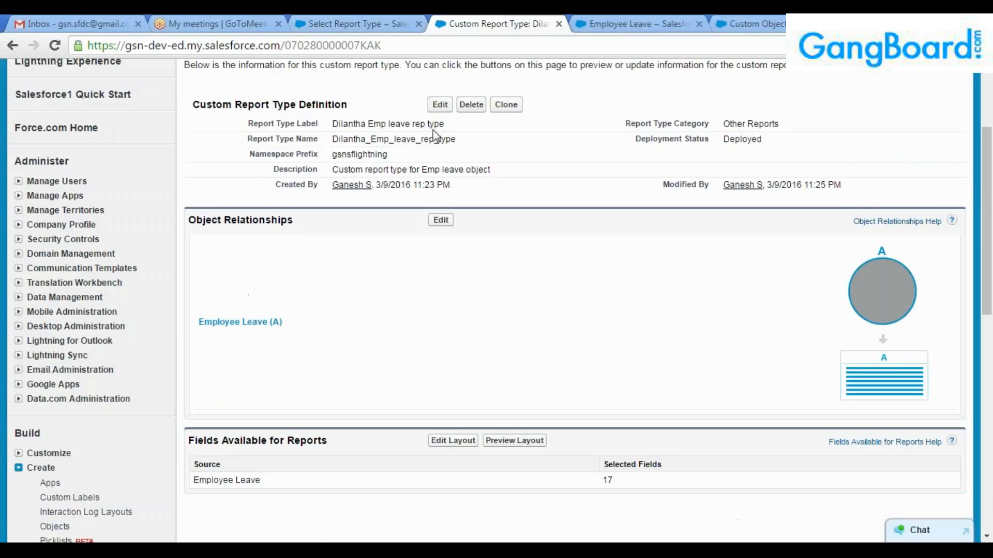
pyautogui.moveTo(445, 124); pyautogui.dragTo(337, 128)
pyautogui.hotkey('ctrl', 'c')
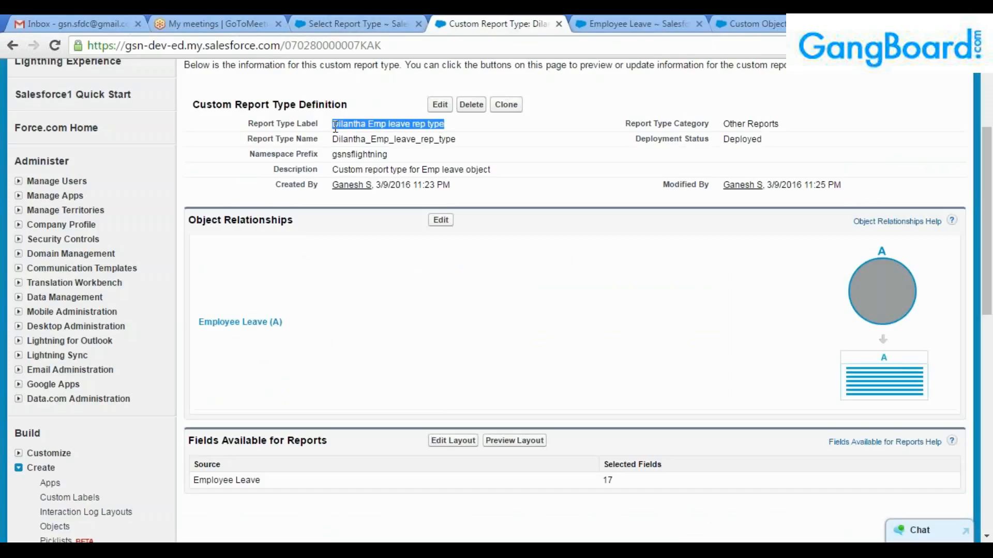
pyautogui.click(420, 19)
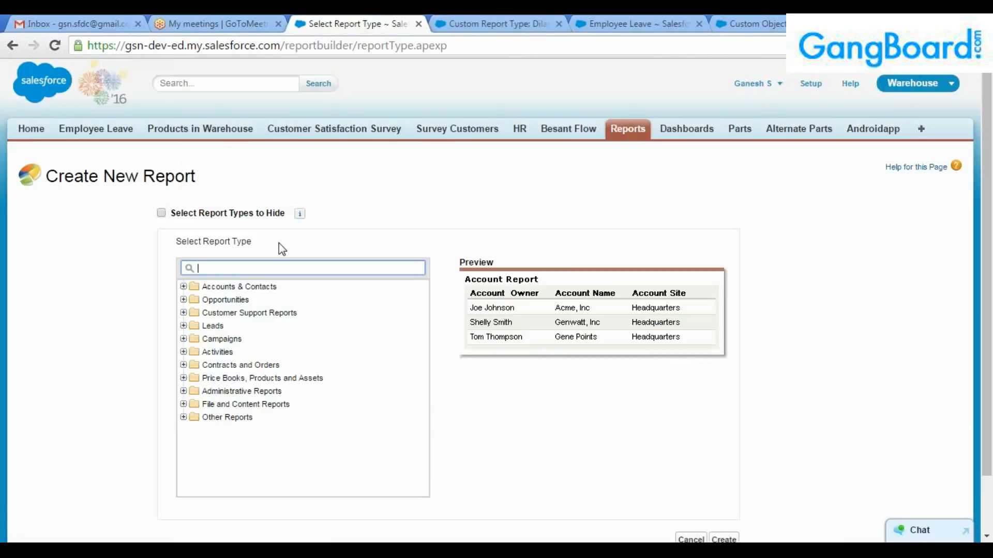
pyautogui.hotkey('ctrl', 'v')
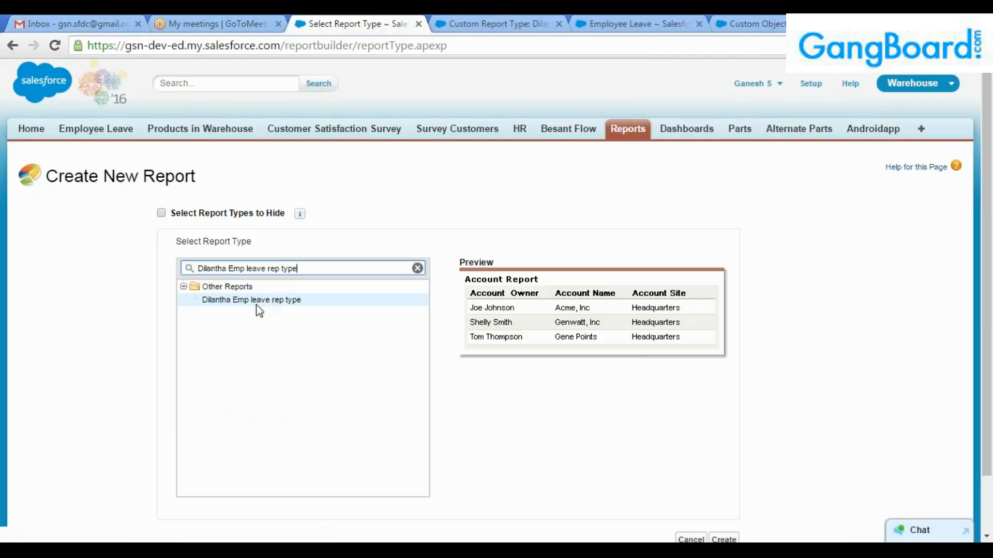
pyautogui.click(255, 303)
pyautogui.scroll(-2, 537, 430)
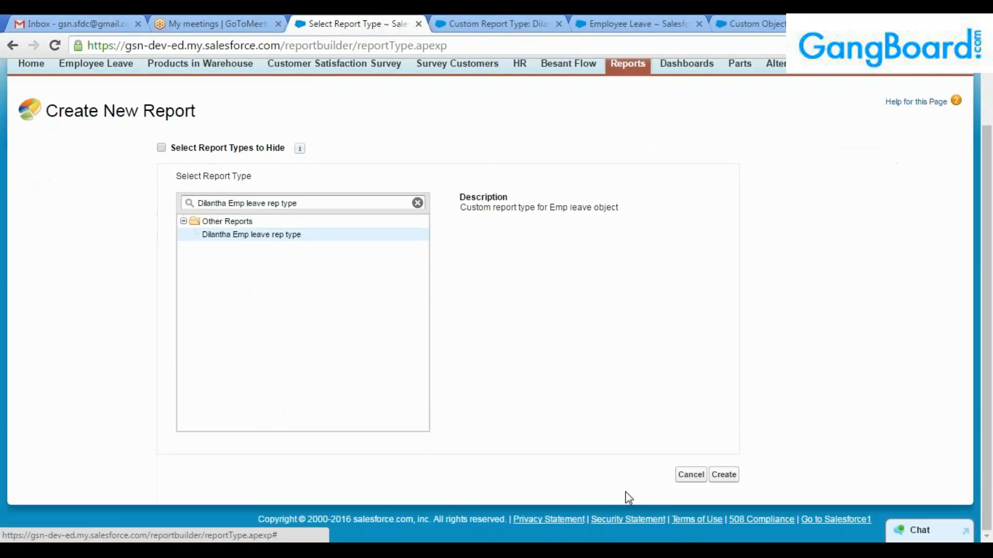
pyautogui.click(723, 475)
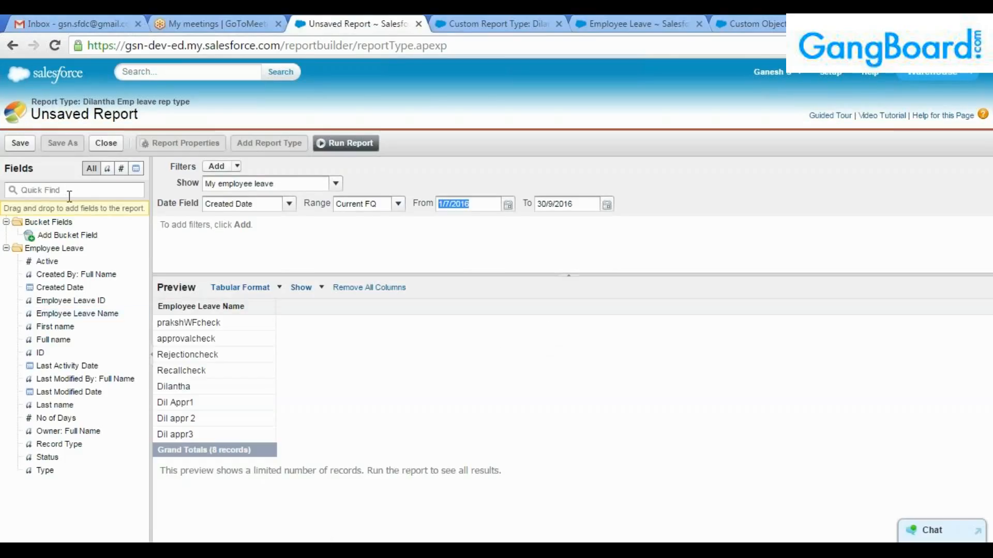
# Search the report's available fields for "yrs" to check the removed Yrs of expereince field, and clear the search.
pyautogui.click(17, 190)
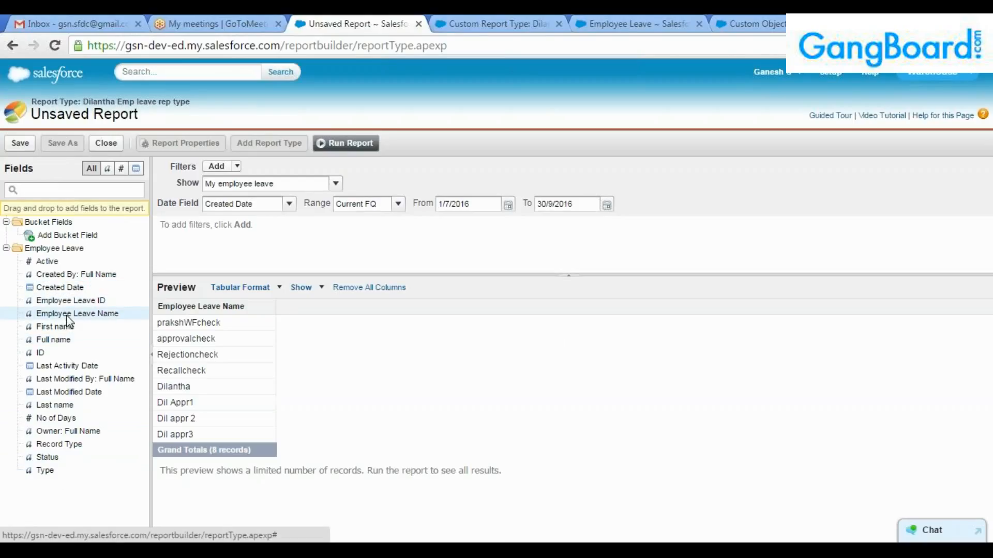
pyautogui.click(592, 24)
pyautogui.click(492, 21)
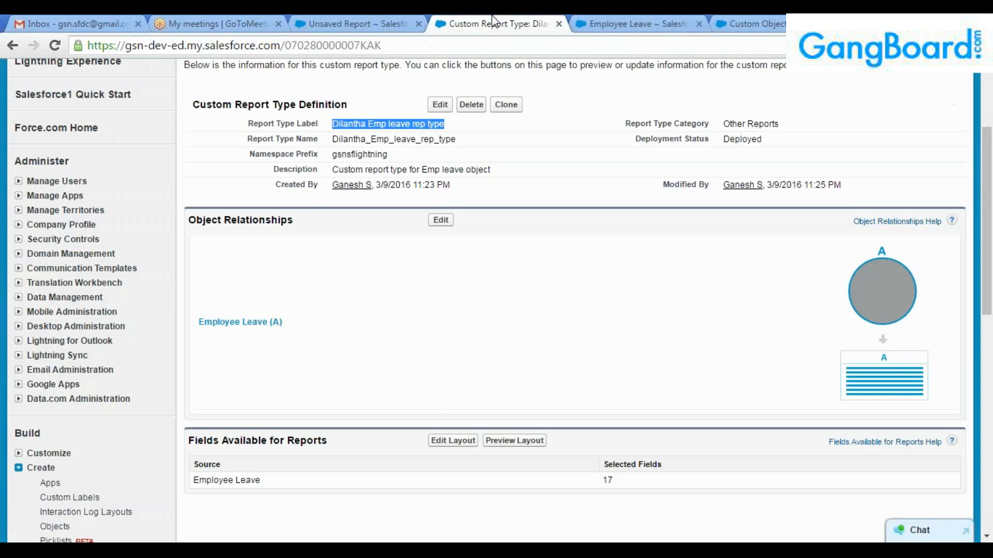
pyautogui.click(634, 23)
pyautogui.click(365, 21)
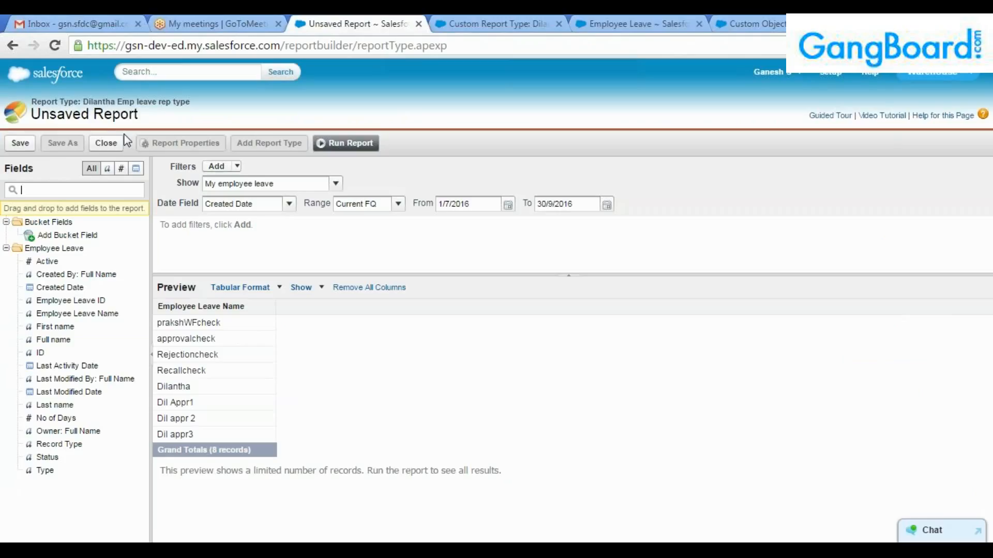
pyautogui.write('rs')
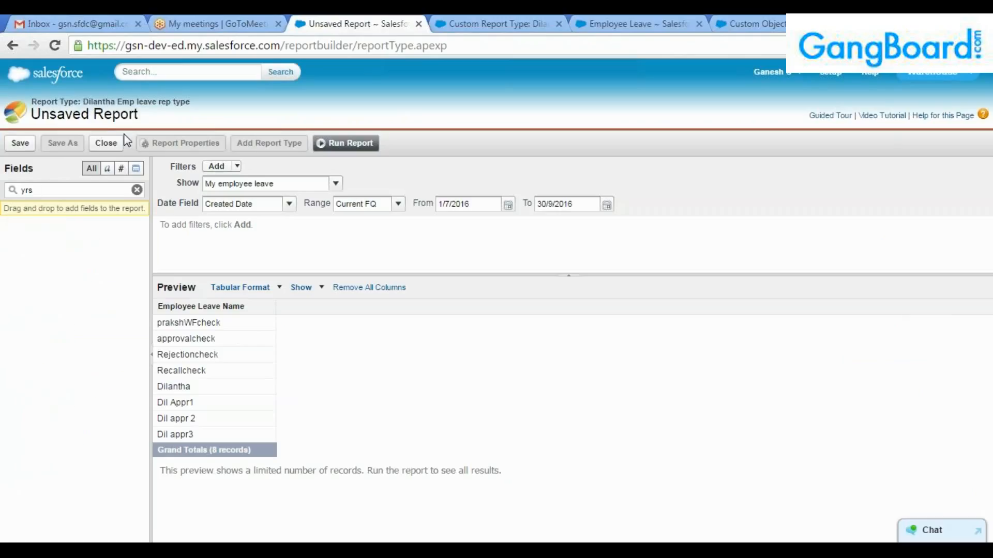
pyautogui.press('BackSpace')
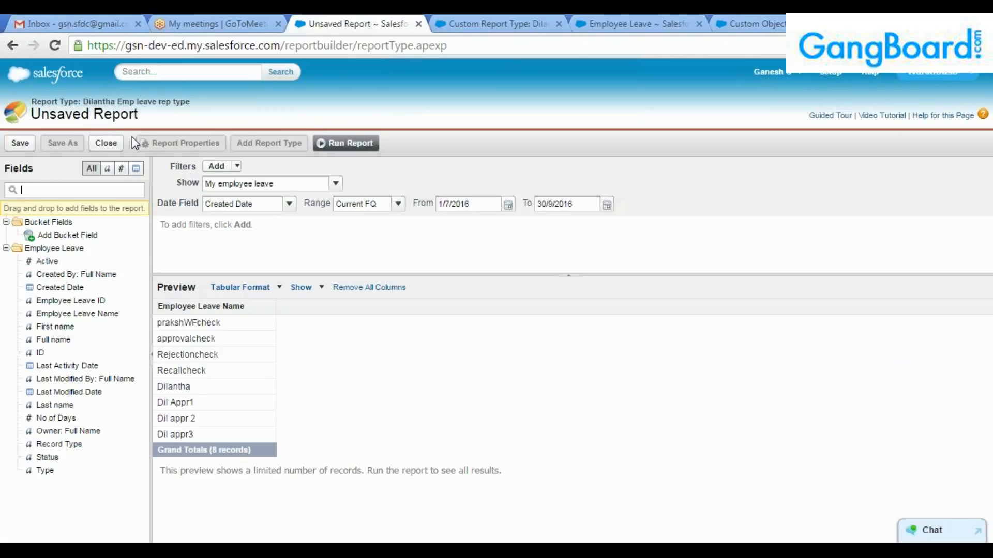
# Leave the unsaved report, add Yrs of expereince back to the Employee Leave section of the report type's field layout, and save it.
pyautogui.click(5, 48)
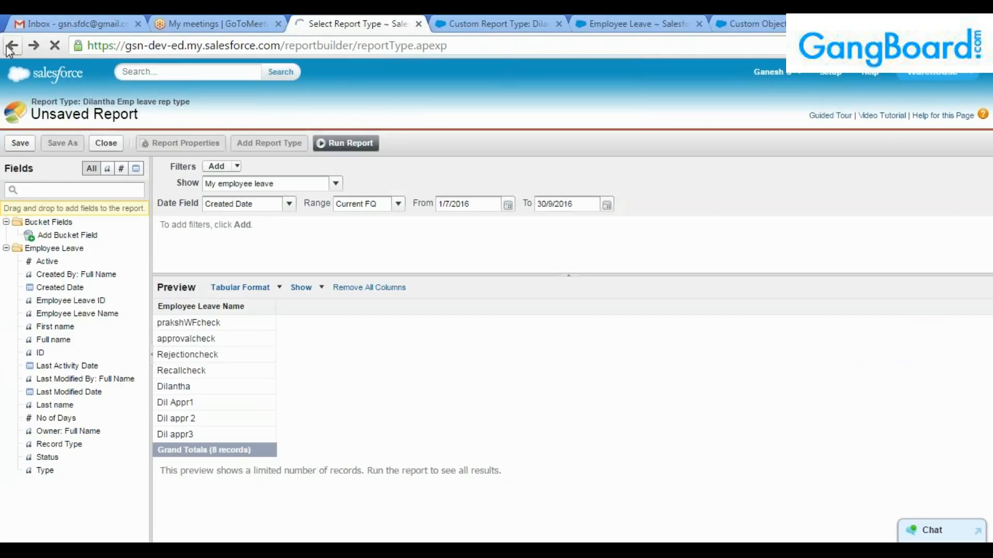
pyautogui.click(10, 50)
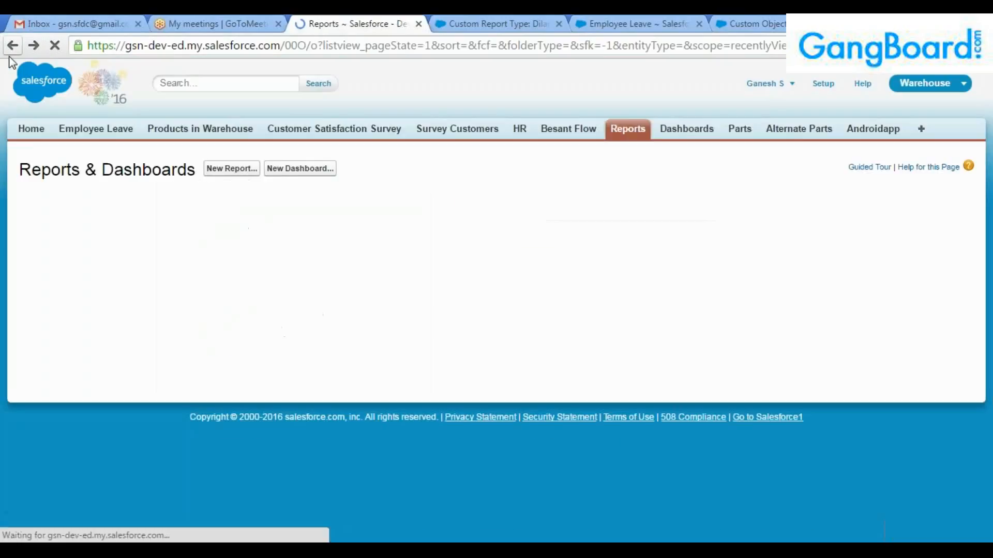
pyautogui.click(463, 26)
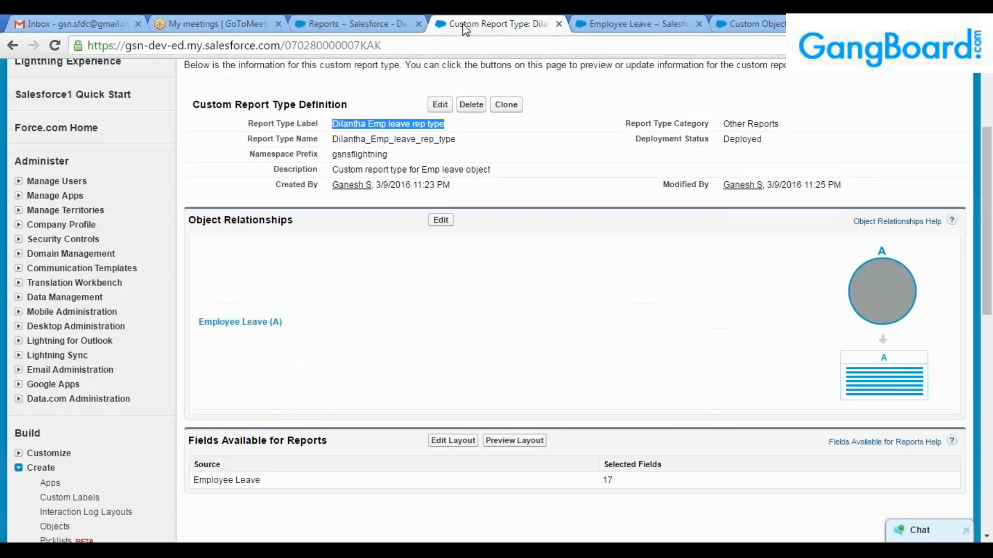
pyautogui.click(451, 441)
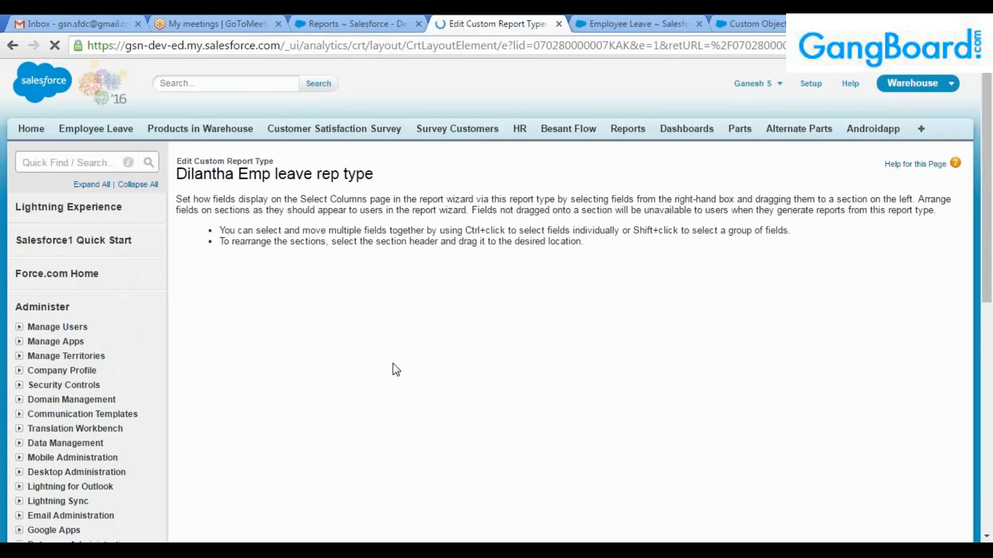
pyautogui.scroll(-4, 498, 351)
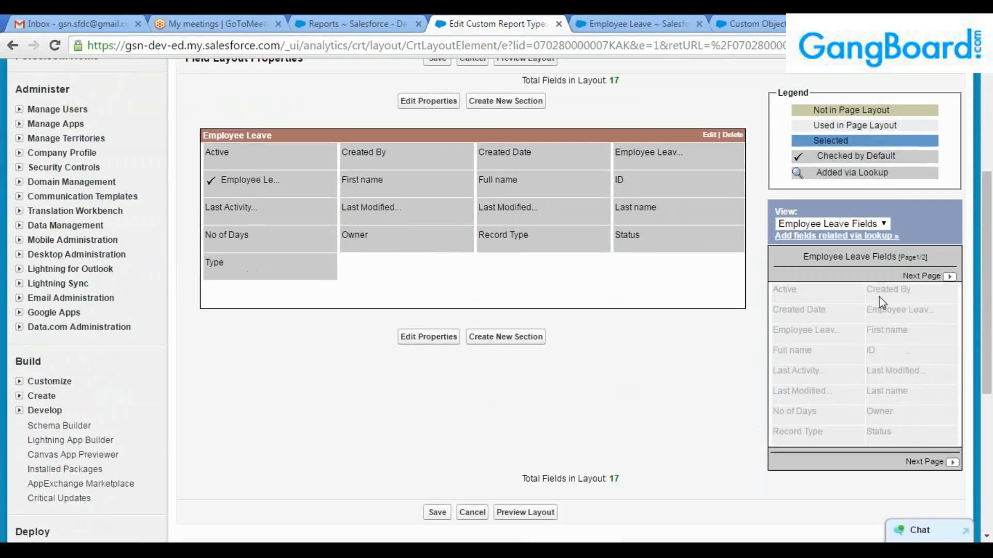
pyautogui.click(950, 276)
pyautogui.moveTo(889, 290)
pyautogui.mouseDown()
pyautogui.moveTo(569, 254)
pyautogui.moveTo(425, 264)
pyautogui.mouseUp()
pyautogui.click(437, 391)
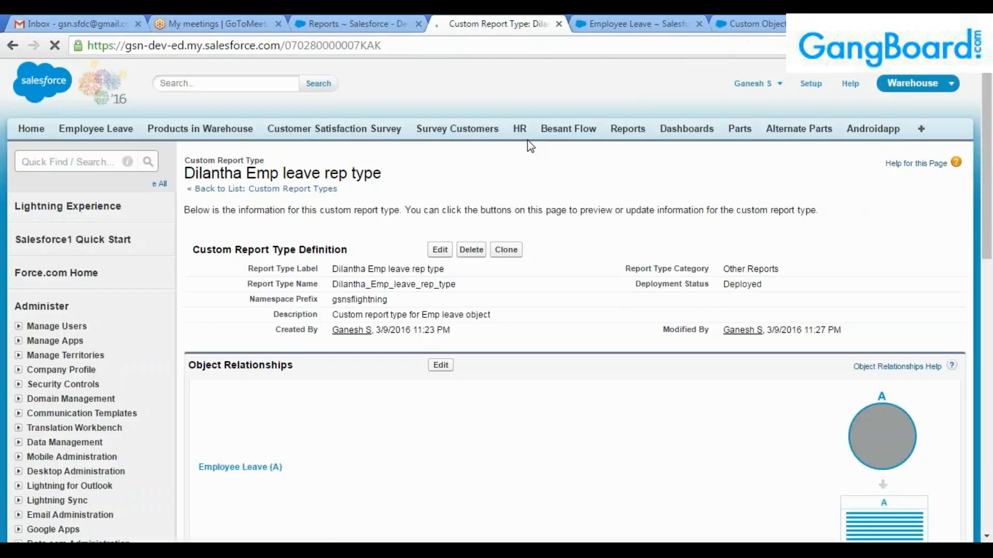
pyautogui.click(384, 17)
pyautogui.click(232, 168)
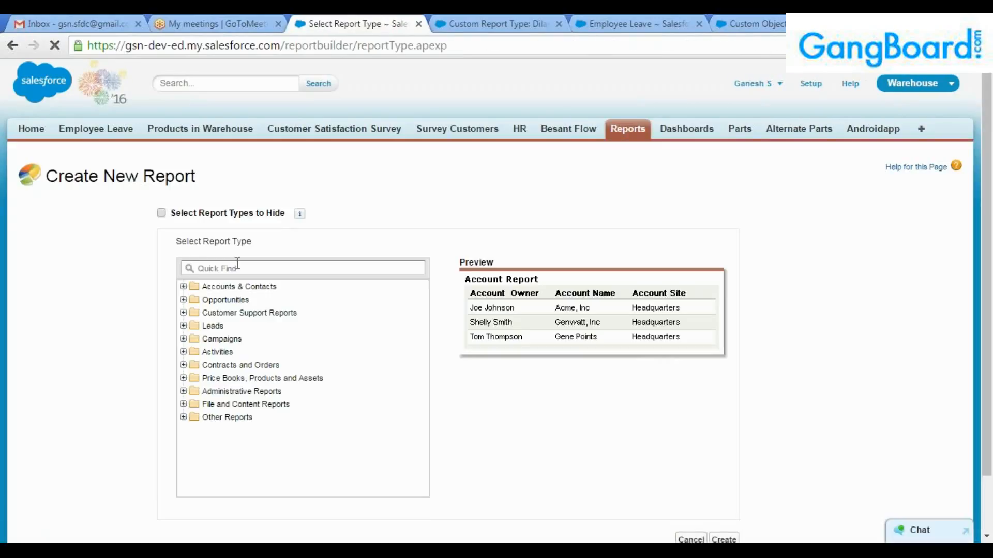
pyautogui.write('dina')
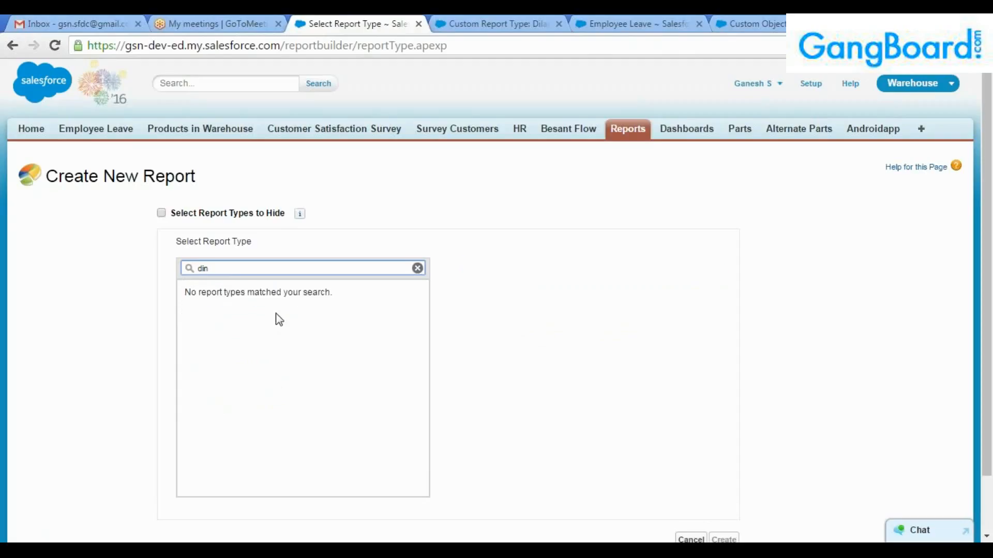
pyautogui.press('BackSpace')
pyautogui.write('lan')
pyautogui.click(304, 304)
pyautogui.scroll(-2, 621, 414)
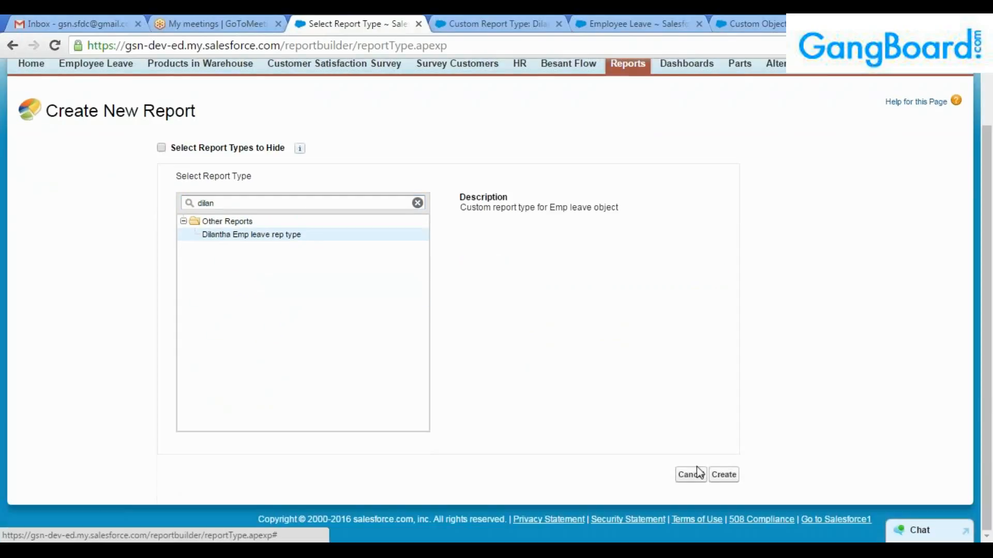
pyautogui.click(691, 475)
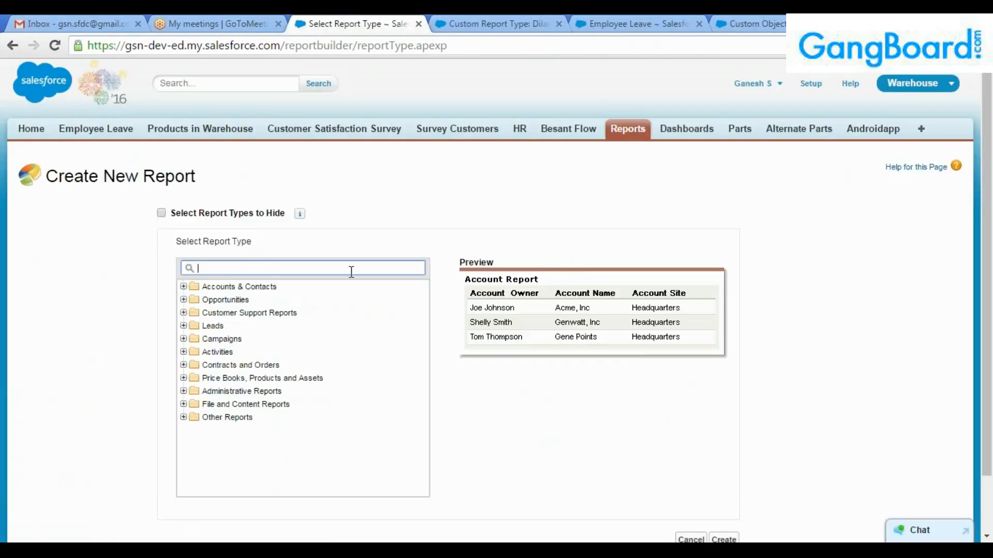
# Find the custom Employee Leave report type under Other Reports and create a new report from it.
pyautogui.write('ilan')
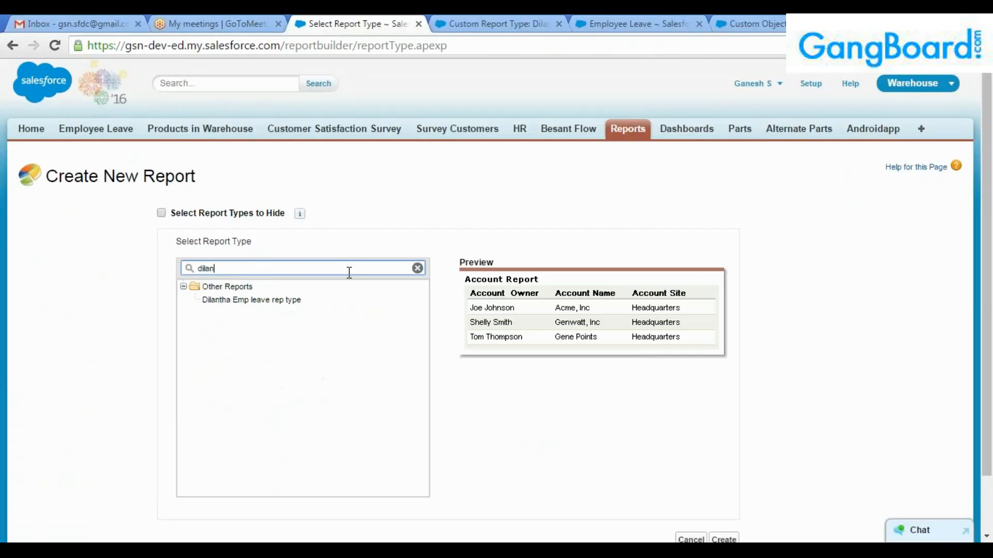
pyautogui.click(288, 301)
pyautogui.scroll(-2, 582, 357)
pyautogui.click(725, 476)
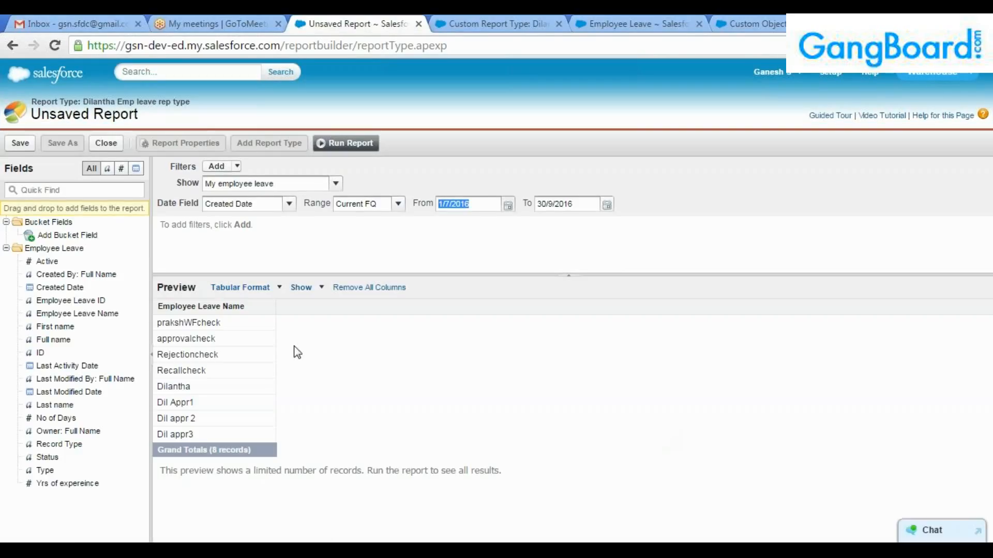
# Add Yrs of expereince and Employee Leave ID as report columns, with Employee Leave ID placed directly after Employee Leave Name.
pyautogui.doubleClick(90, 485)
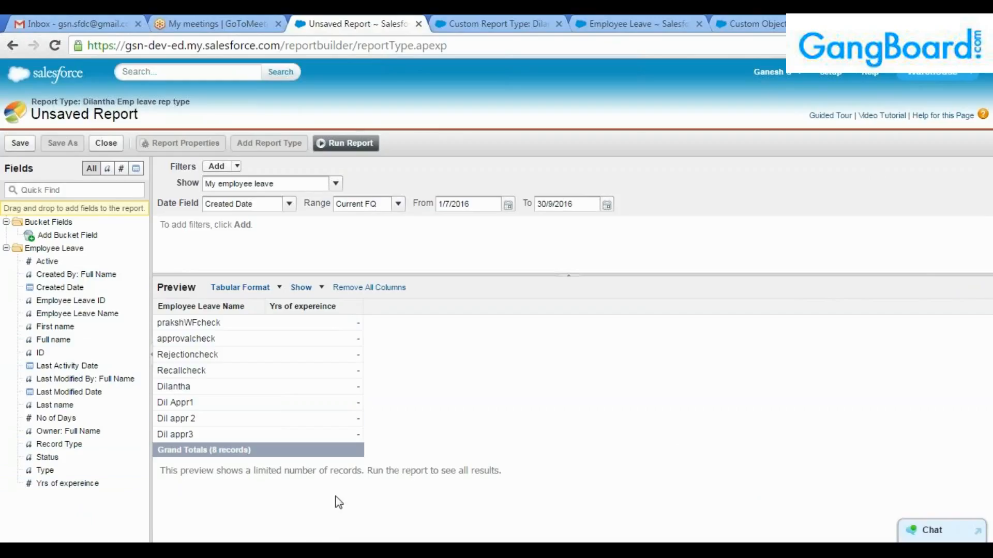
pyautogui.click(273, 289)
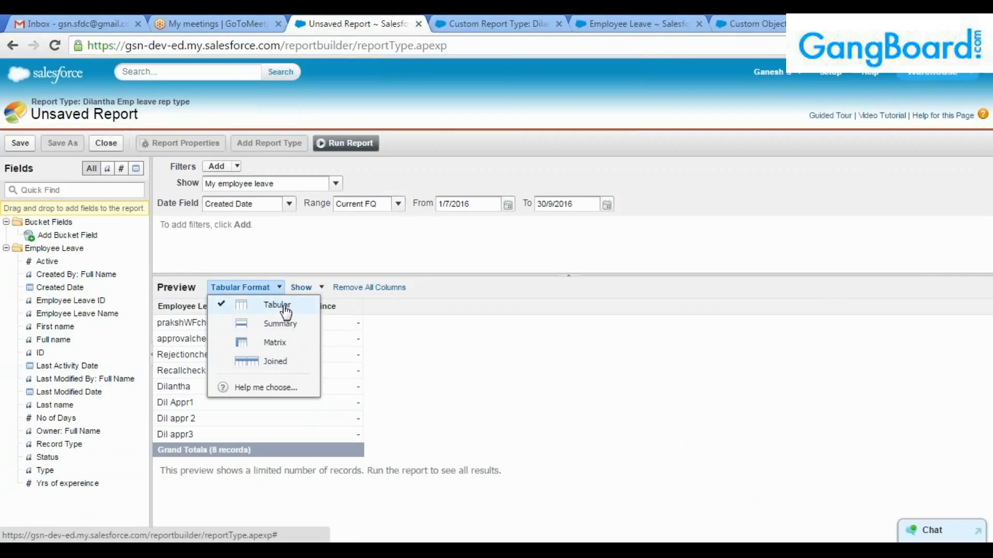
pyautogui.click(288, 270)
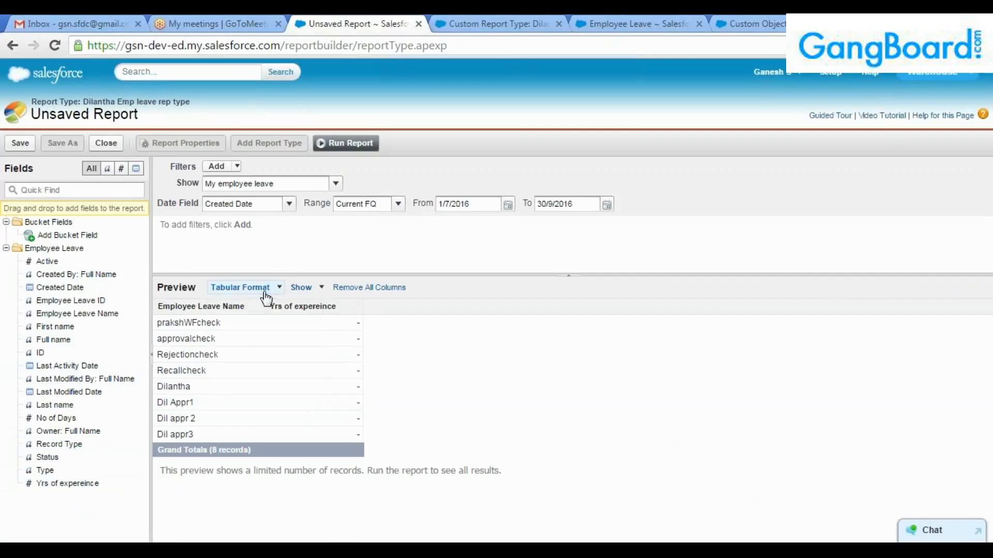
pyautogui.doubleClick(99, 302)
pyautogui.moveTo(363, 310); pyautogui.dragTo(305, 321)
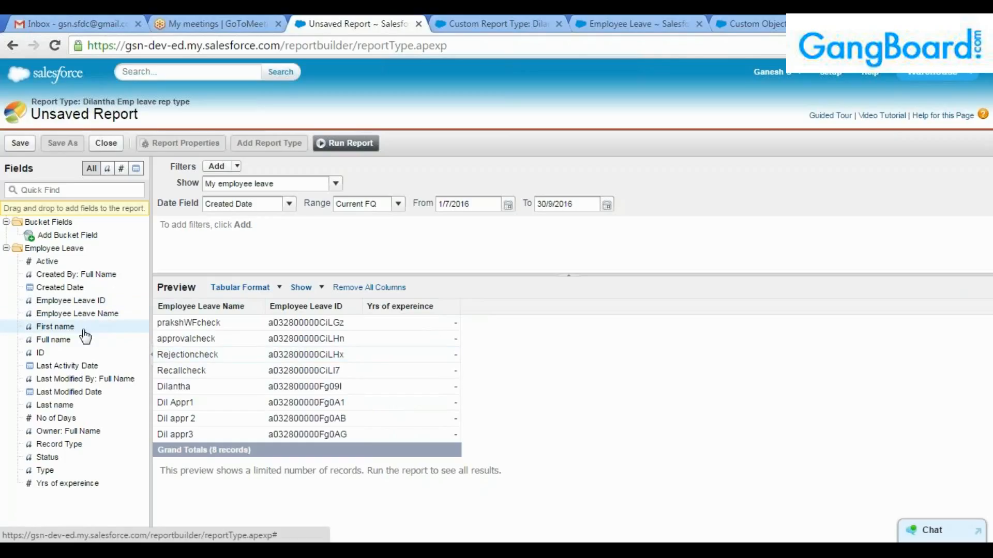
# Add First name, Last name, Full name, No of Days, Created Date, Last Activity Date and Last Modified Date as report columns.
pyautogui.doubleClick(67, 331)
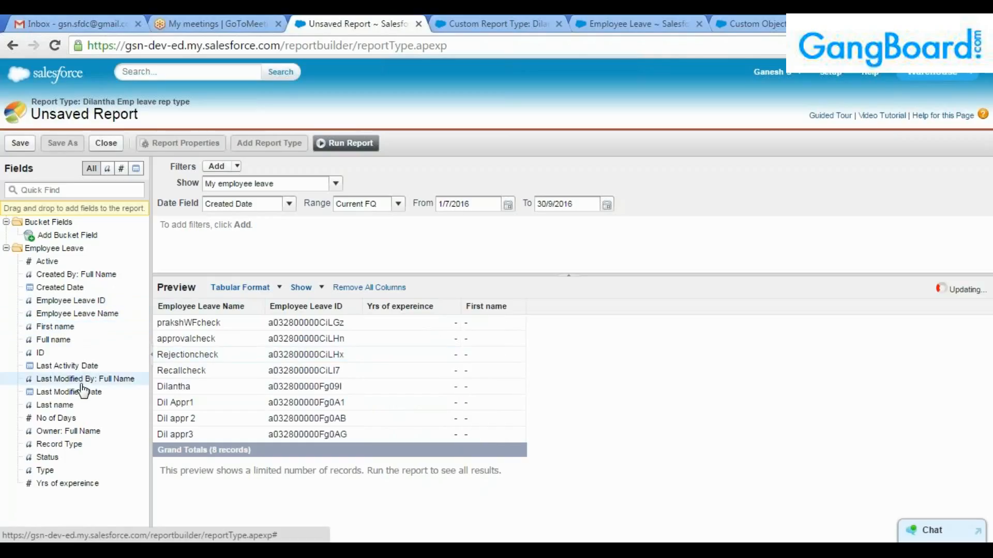
pyautogui.doubleClick(57, 405)
pyautogui.doubleClick(56, 340)
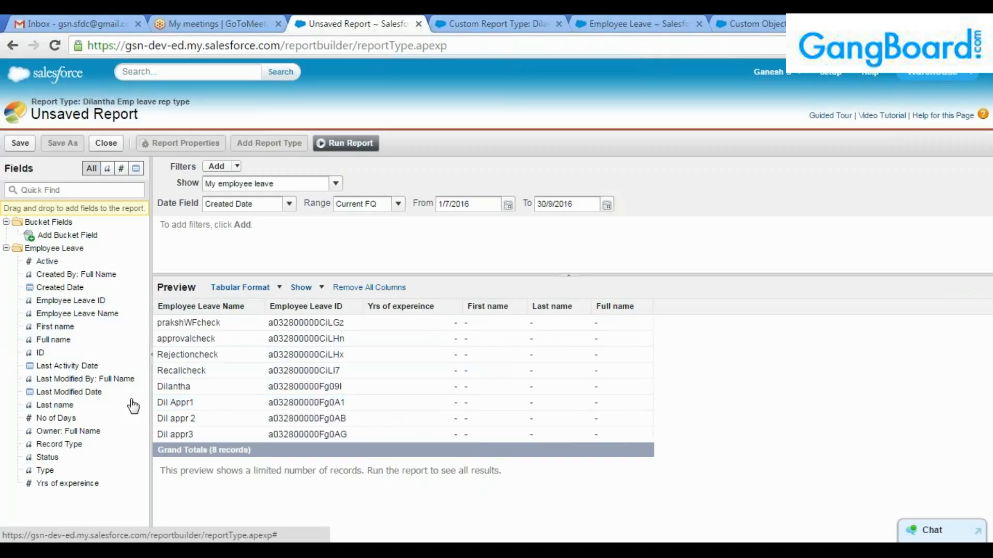
pyautogui.doubleClick(81, 420)
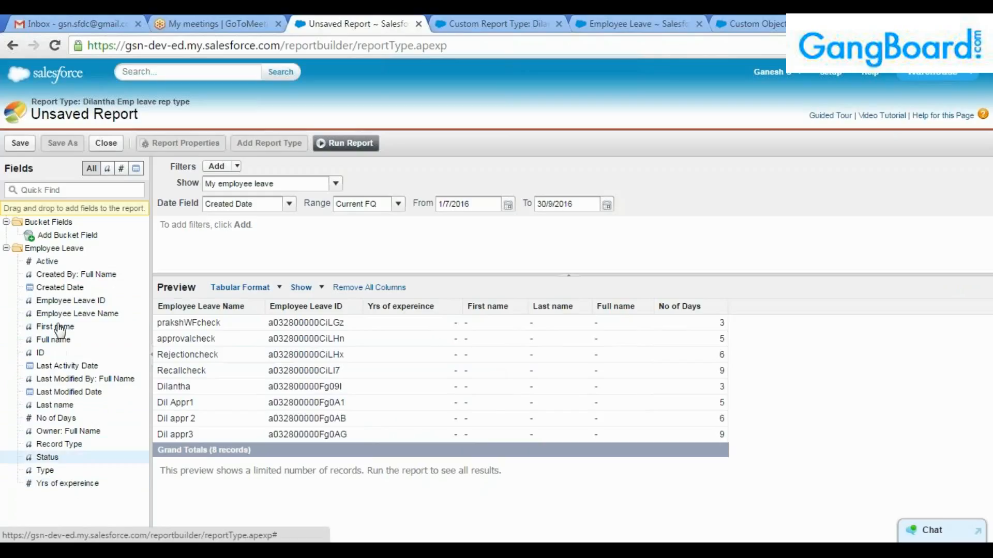
pyautogui.doubleClick(65, 289)
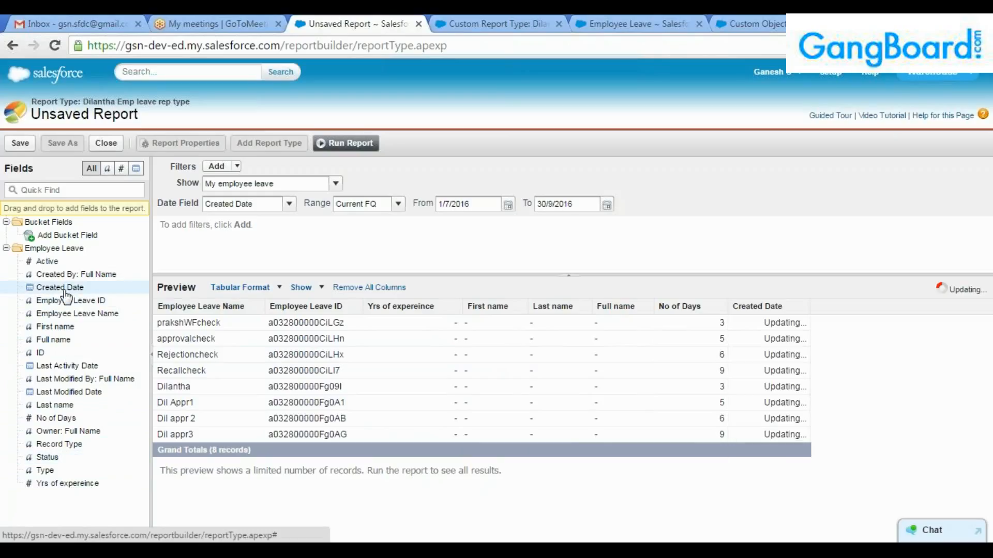
pyautogui.doubleClick(67, 367)
pyautogui.doubleClick(62, 393)
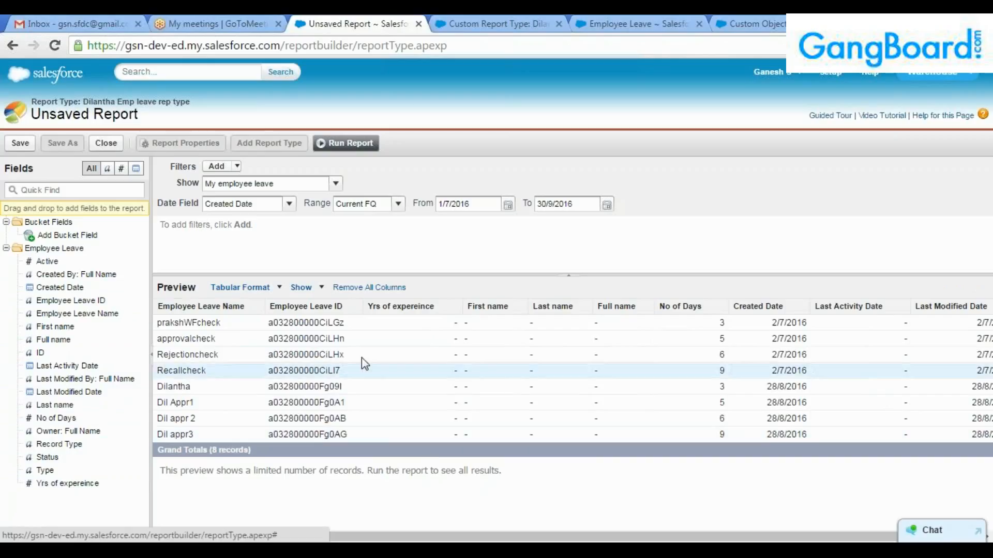
# Set the report to show All employee leave with the Created Date range set to All Time.
pyautogui.click(335, 185)
pyautogui.click(243, 252)
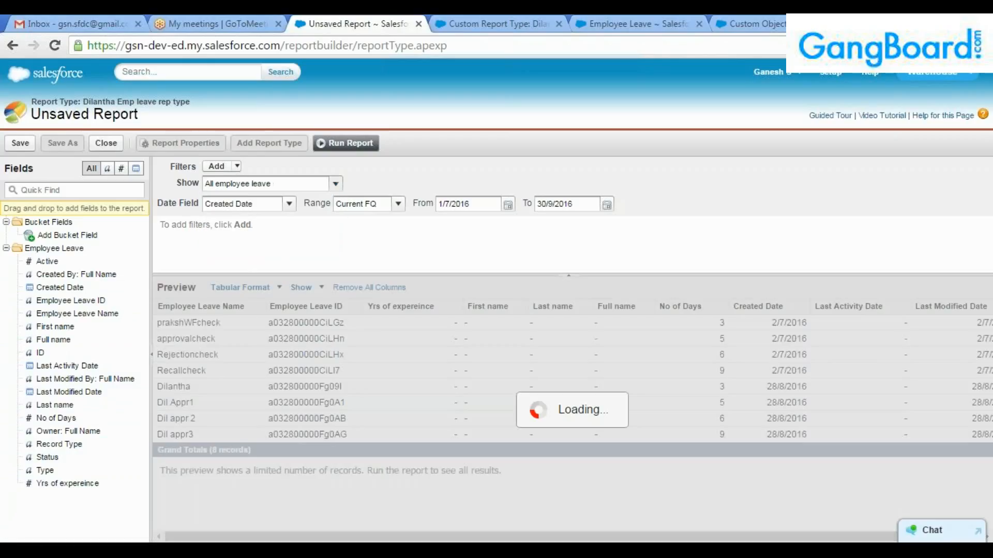
pyautogui.click(398, 204)
pyautogui.click(380, 222)
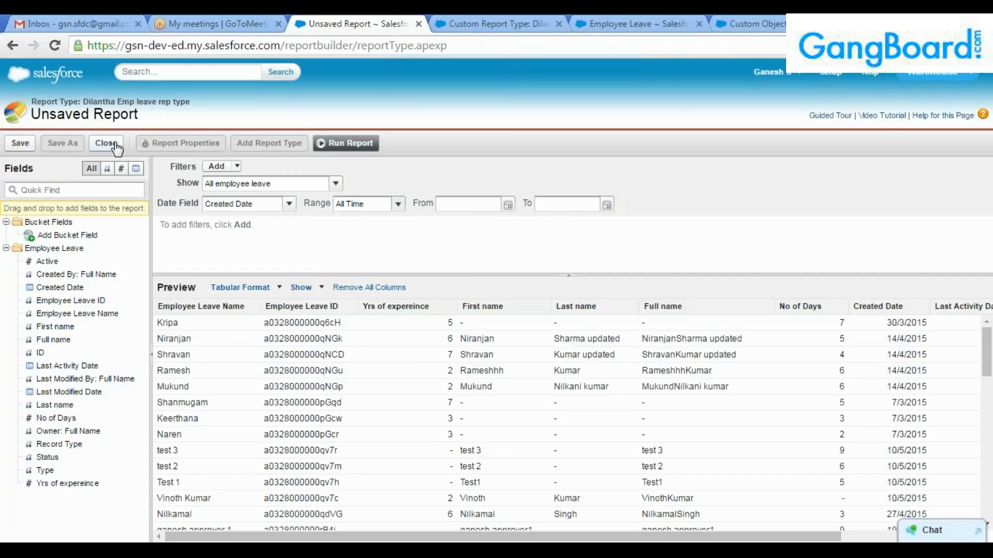
# Browse the existing report folders in the other Salesforce browser tab, and create a report folder labelled with the trainee's first name followed by "Reports".
pyautogui.click(480, 15)
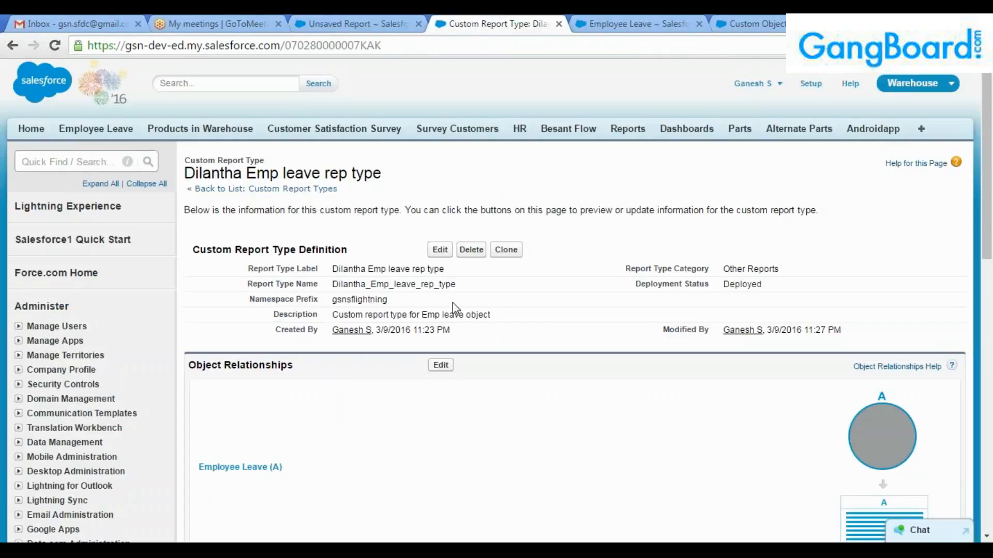
pyautogui.click(646, 128)
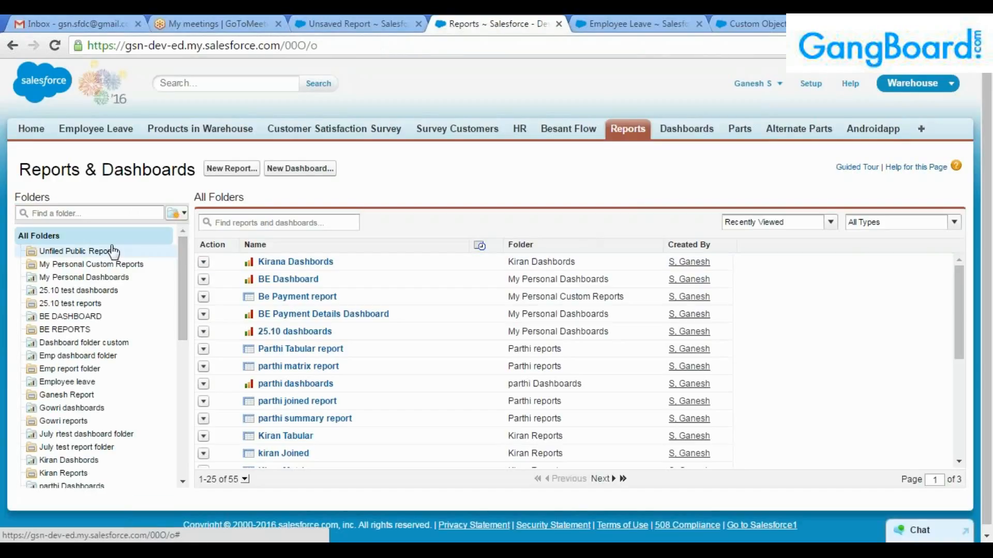
pyautogui.scroll(-6, 87, 360)
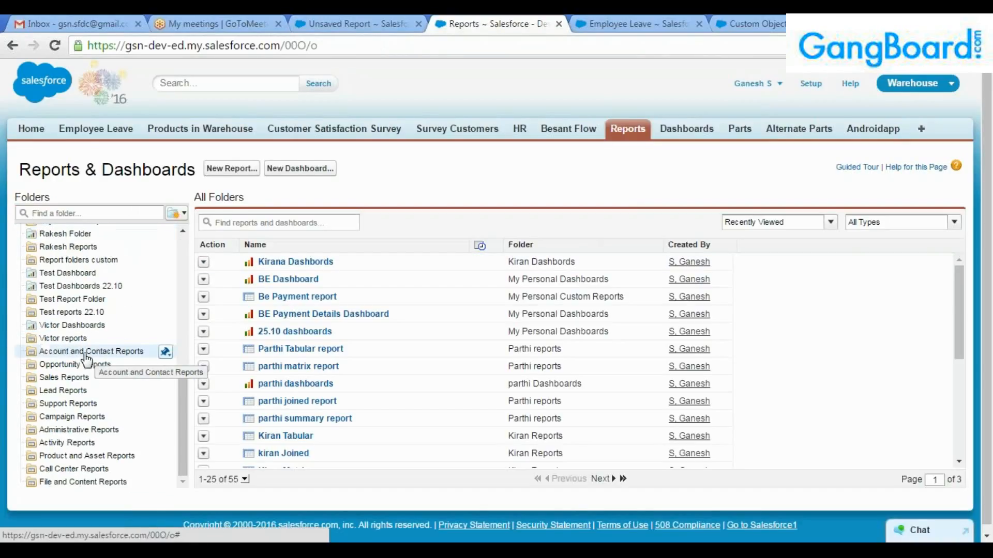
pyautogui.scroll(5, 88, 361)
pyautogui.scroll(1, 88, 360)
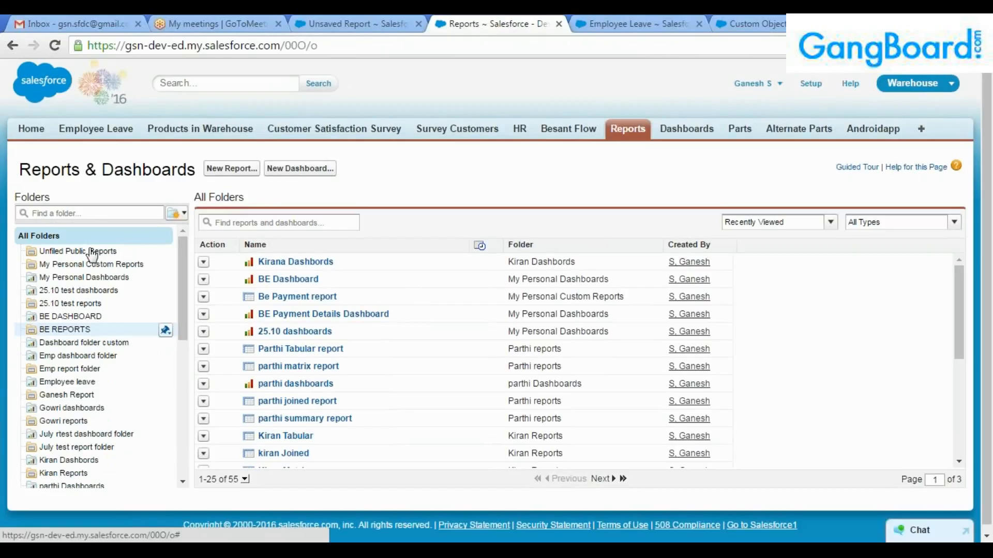
pyautogui.click(639, 131)
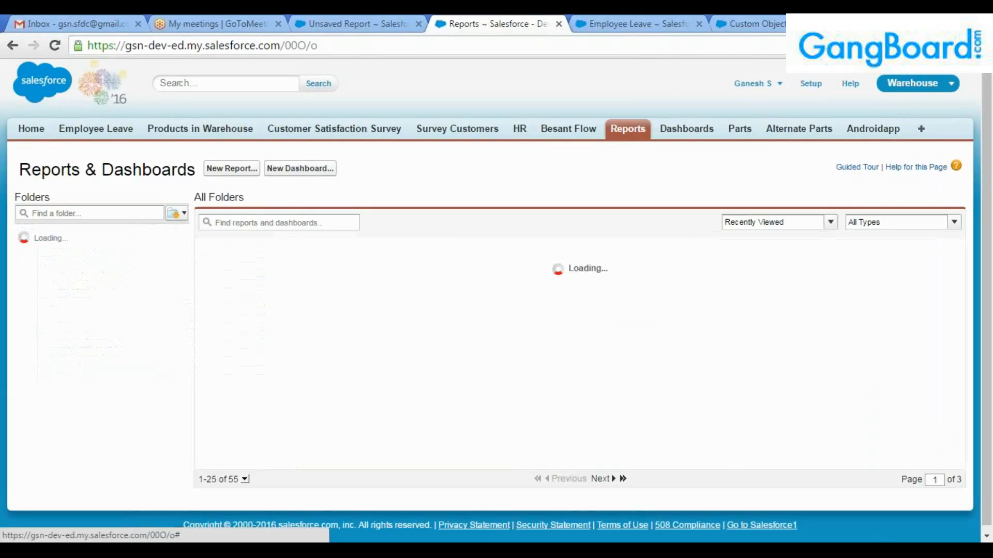
pyautogui.click(178, 214)
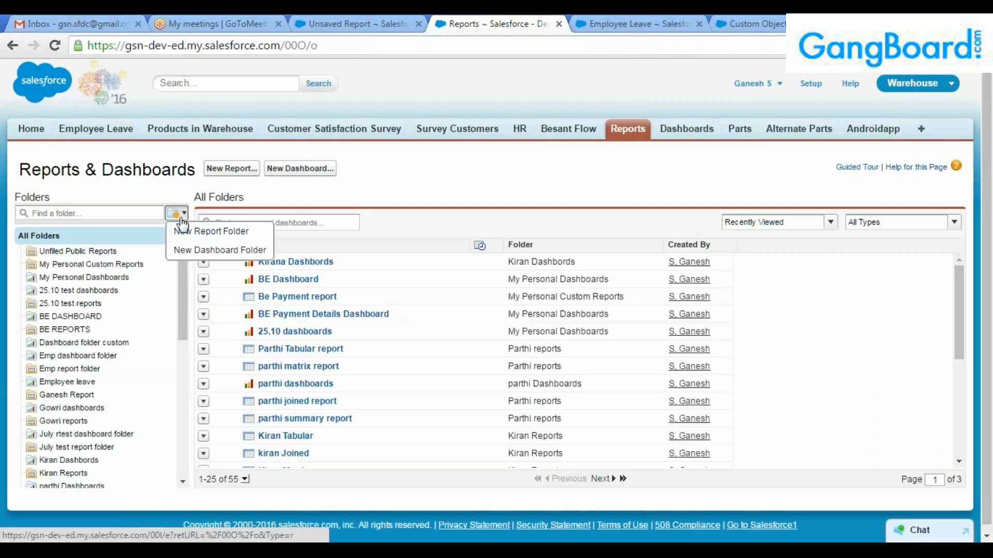
pyautogui.click(238, 241)
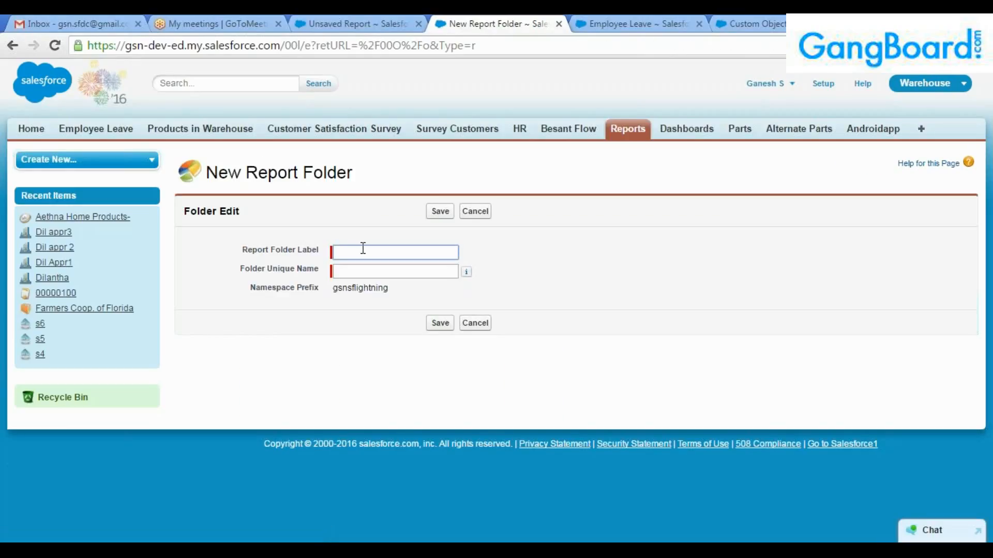
pyautogui.write('Di')
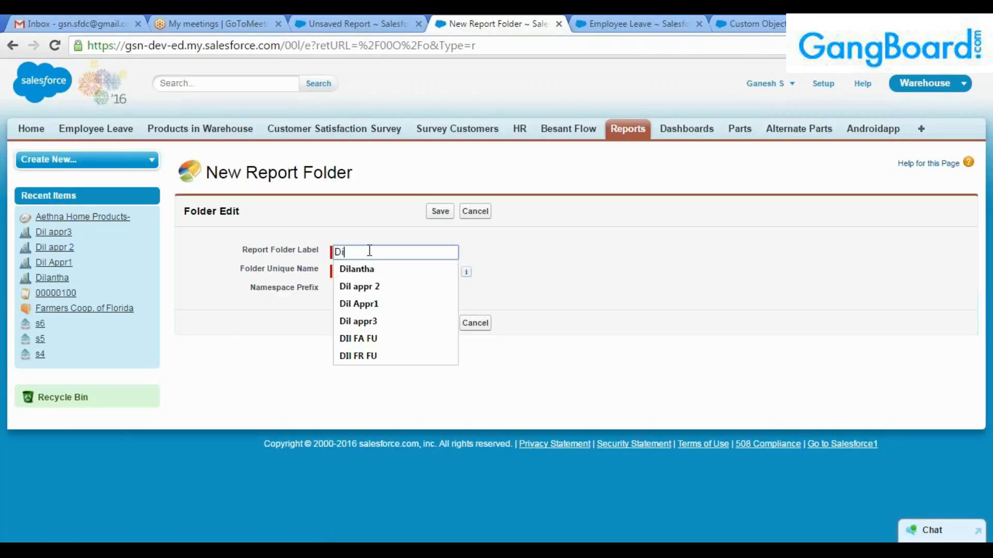
pyautogui.write('lantha Reports')
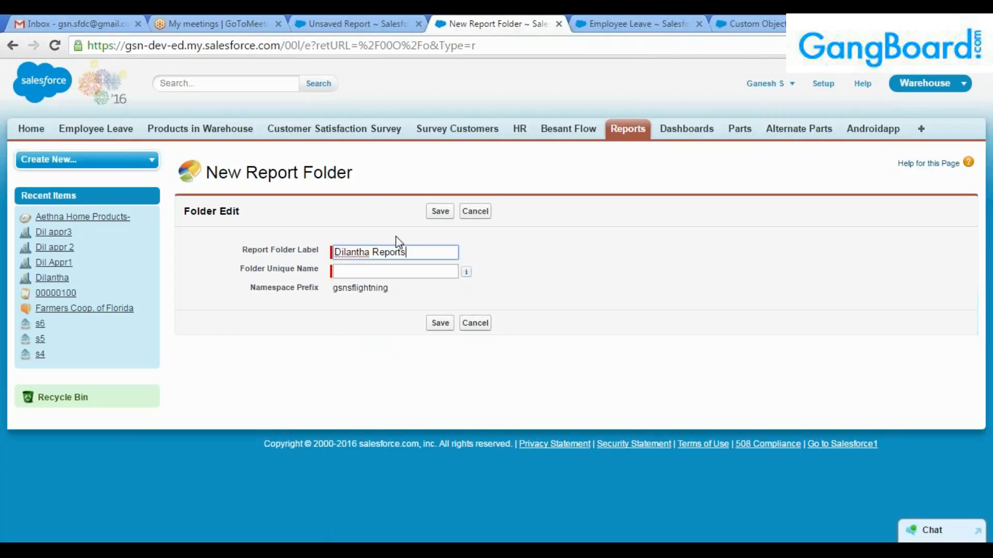
pyautogui.click(440, 211)
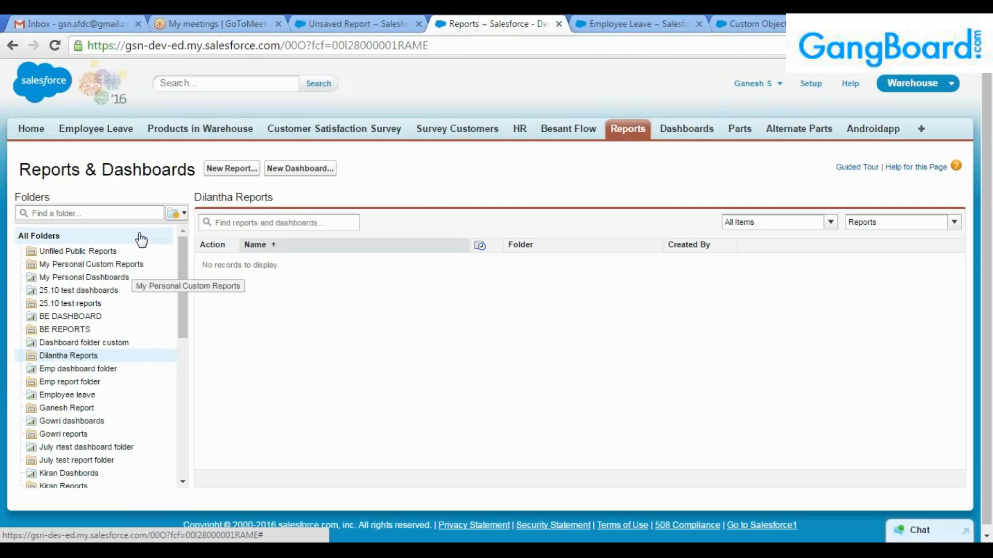
# Create a dashboard folder labelled with the trainee's first name followed by "Dashboards".
pyautogui.click(179, 213)
pyautogui.click(198, 251)
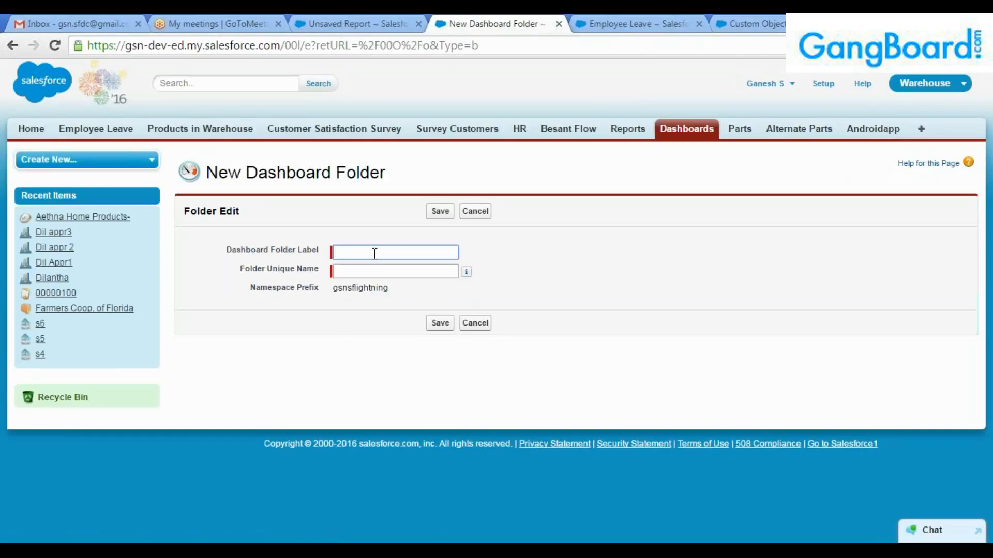
pyautogui.write('Dilanth ')
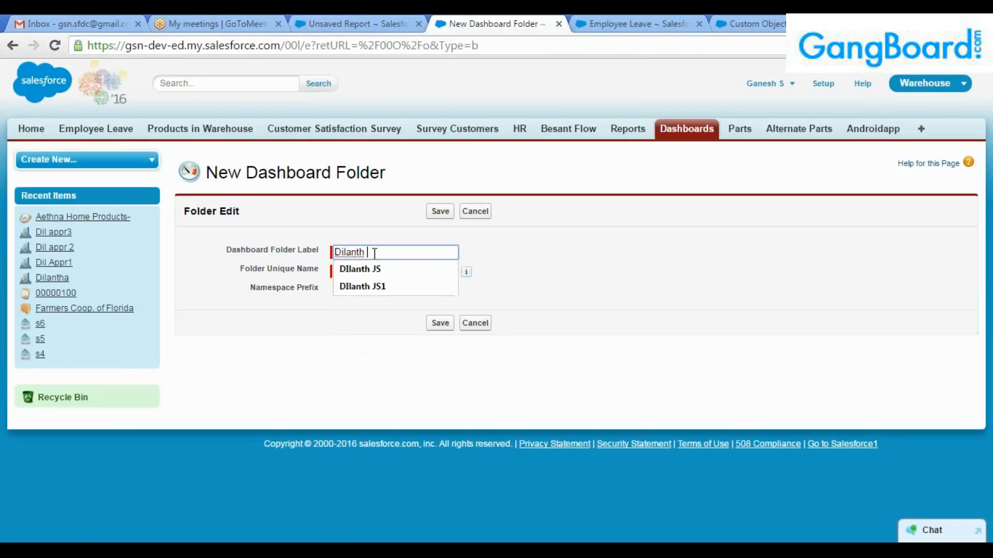
pyautogui.write('a')
pyautogui.press('BackSpace')
pyautogui.press('BackSpace')
pyautogui.write('a')
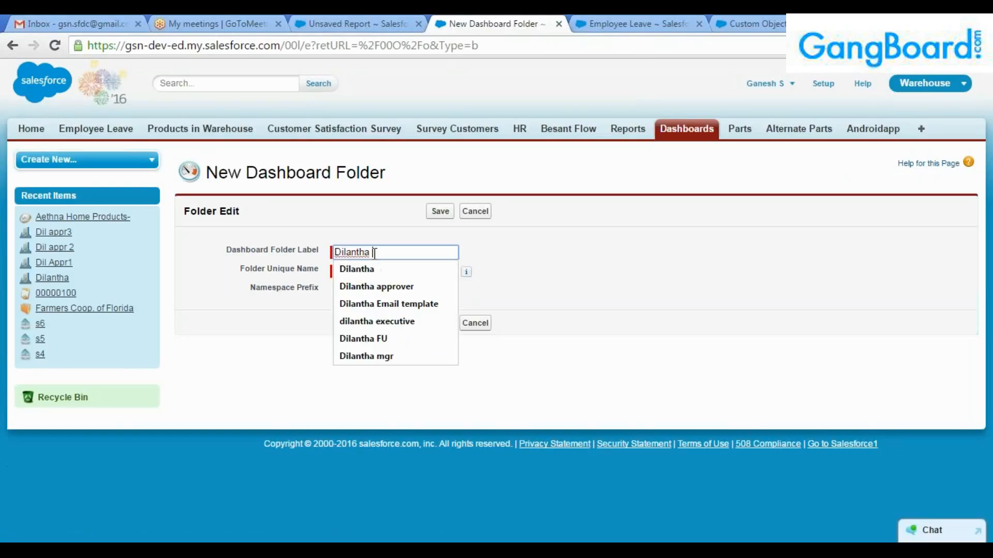
pyautogui.write(' Dashbo')
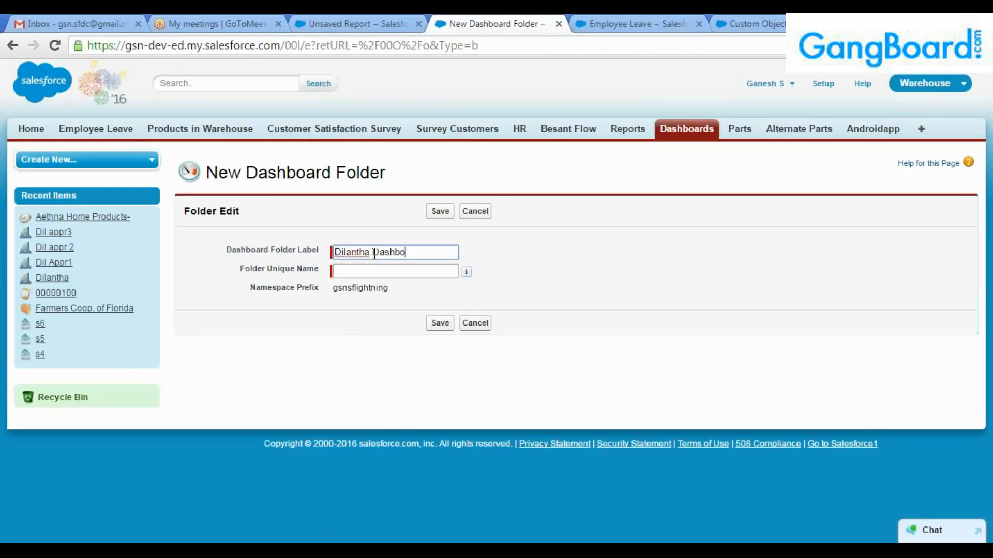
pyautogui.write('ards')
pyautogui.press('Tab')
pyautogui.click(448, 211)
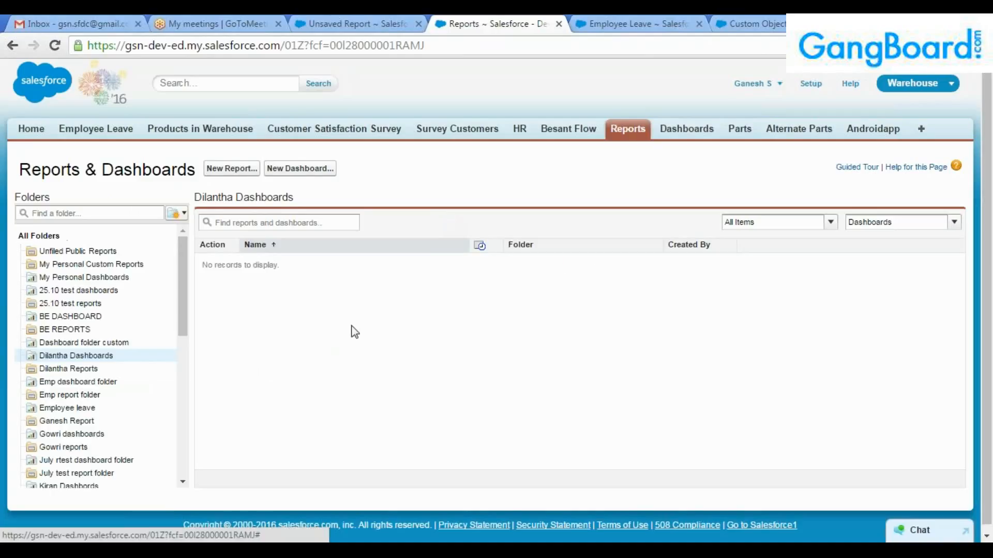
# View the contents of the newly created dashboard folder and report folder.
pyautogui.click(101, 372)
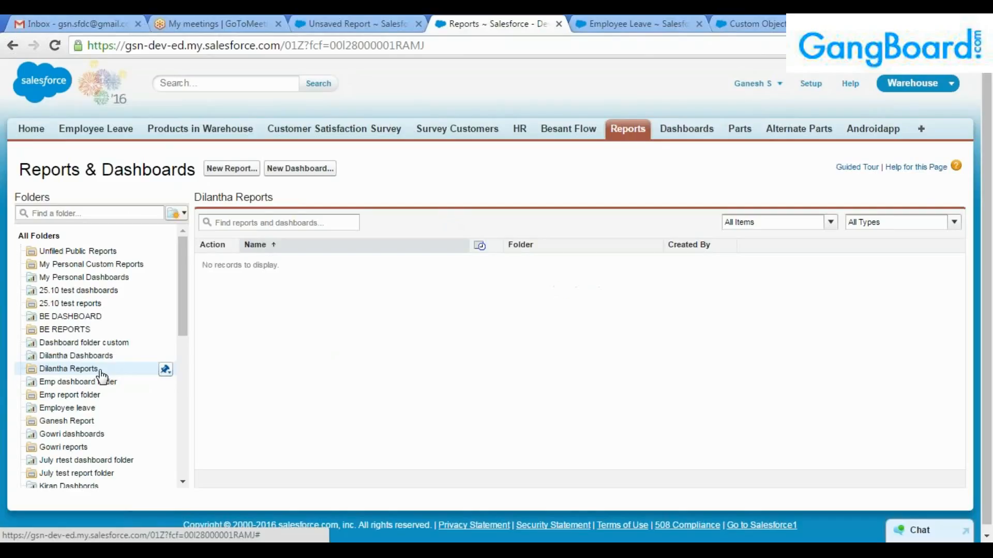
pyautogui.click(101, 357)
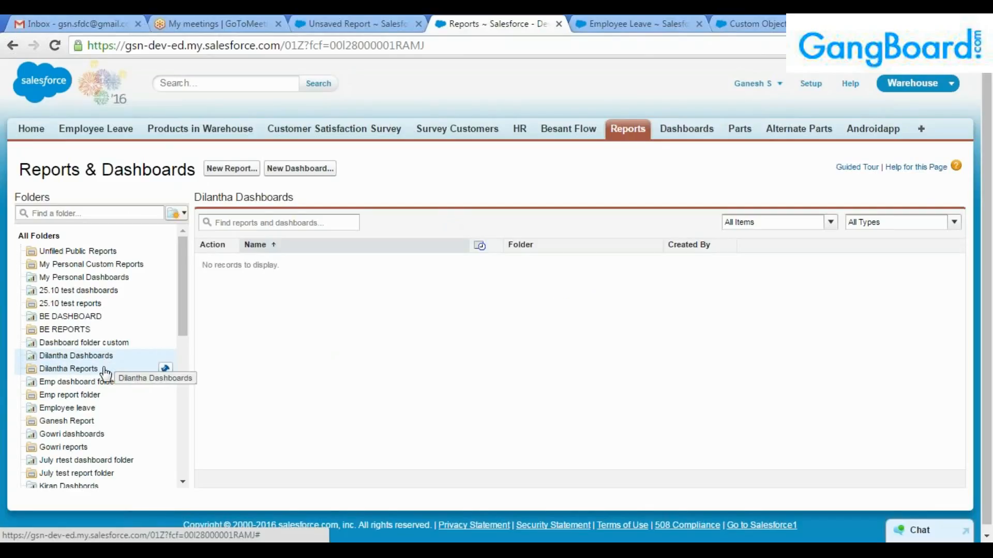
pyautogui.click(102, 372)
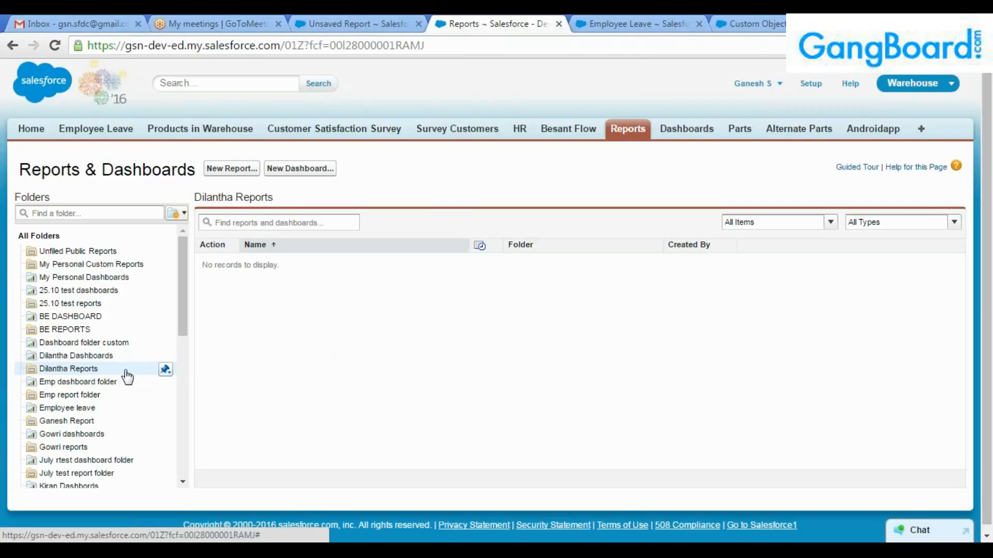
# Share the new report folder with the first listed user at Viewer access, checking the available access levels, and close the sharing dialog.
pyautogui.click(168, 375)
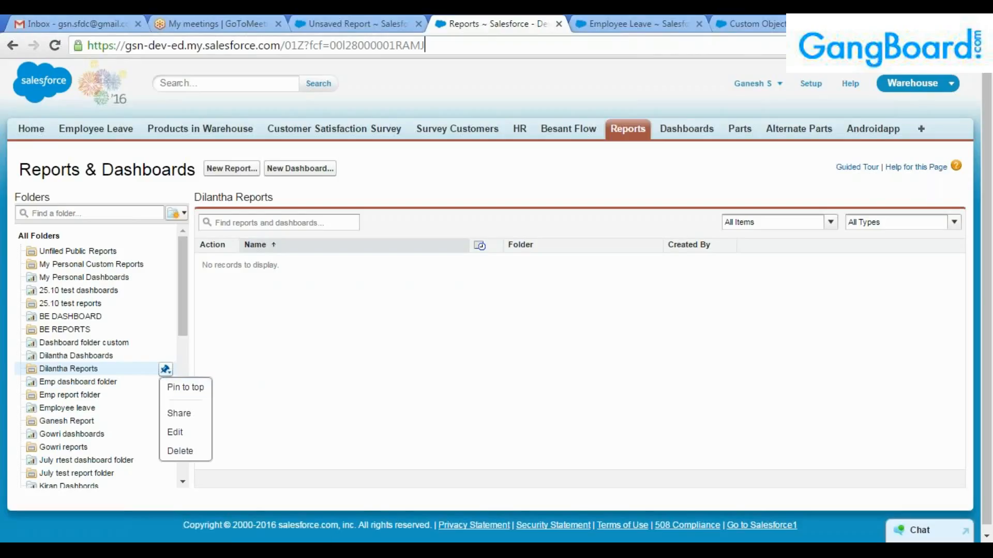
pyautogui.click(446, 47)
pyautogui.click(446, 46)
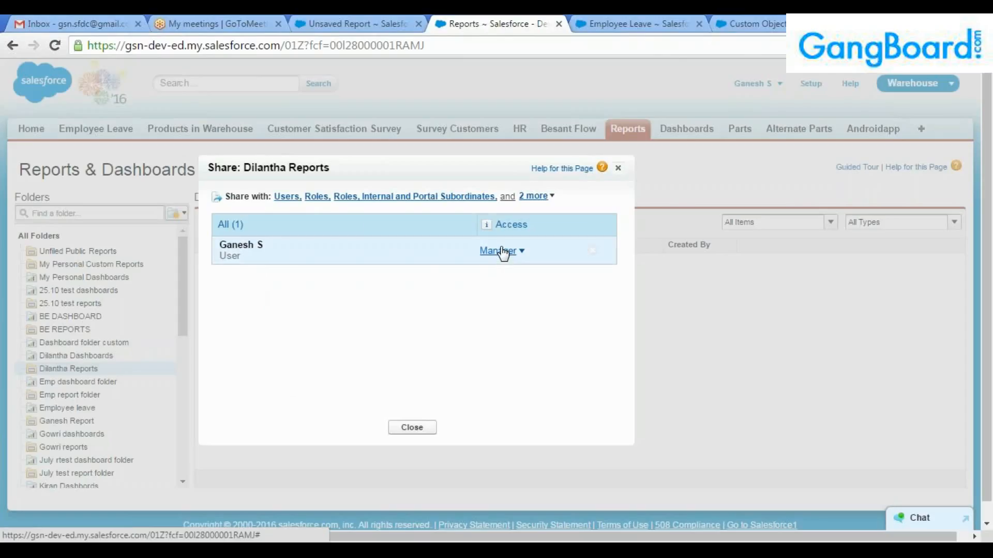
pyautogui.click(292, 197)
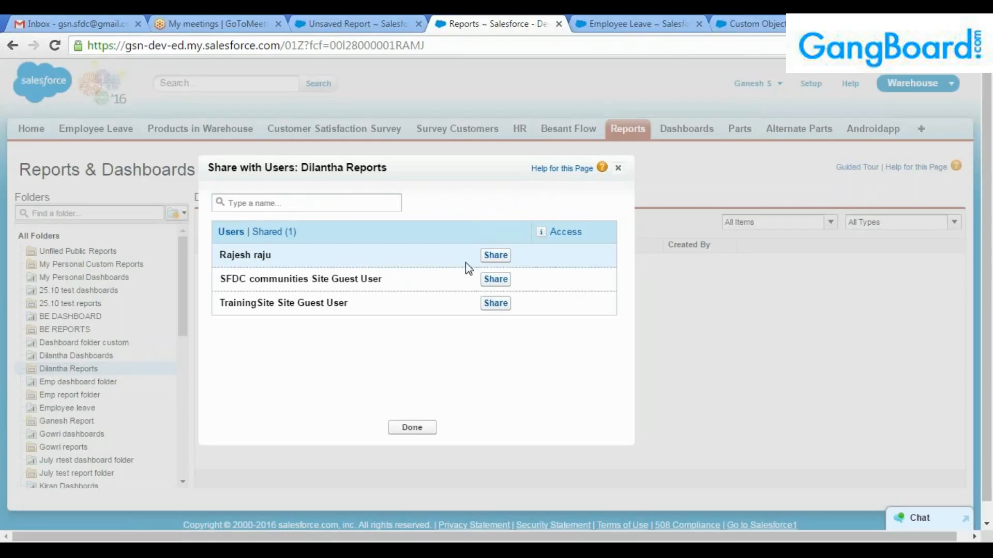
pyautogui.moveTo(284, 259); pyautogui.dragTo(213, 256)
pyautogui.click(303, 257)
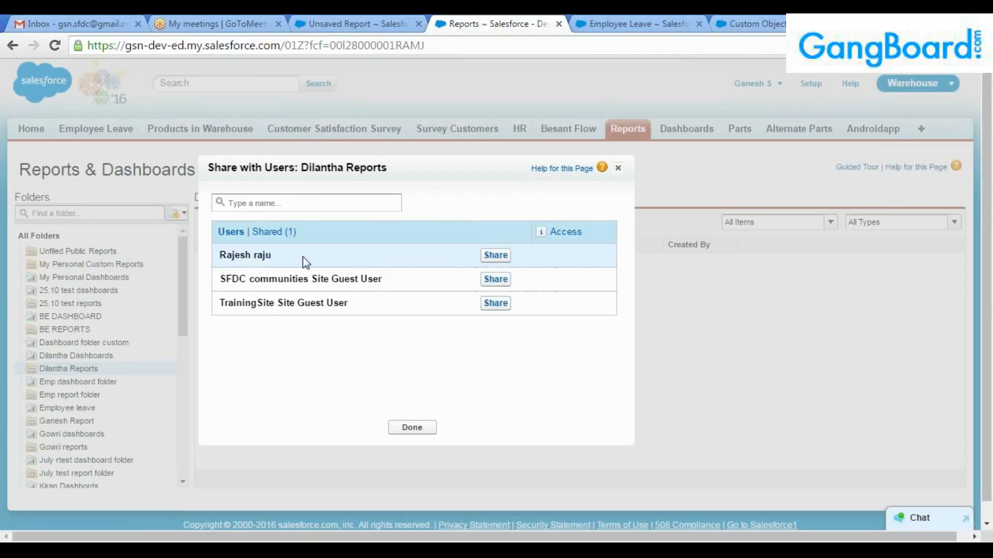
pyautogui.click(498, 256)
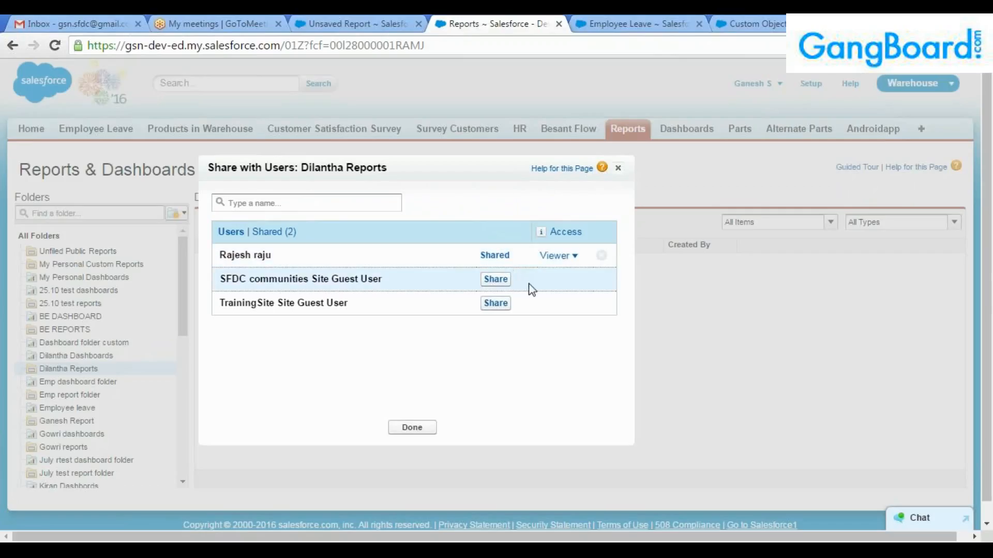
pyautogui.click(575, 257)
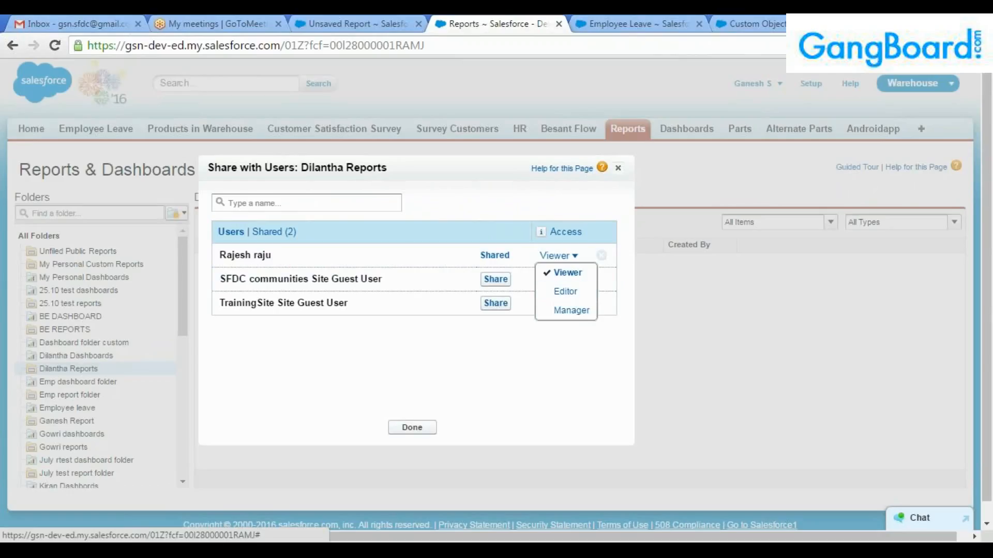
pyautogui.click(416, 432)
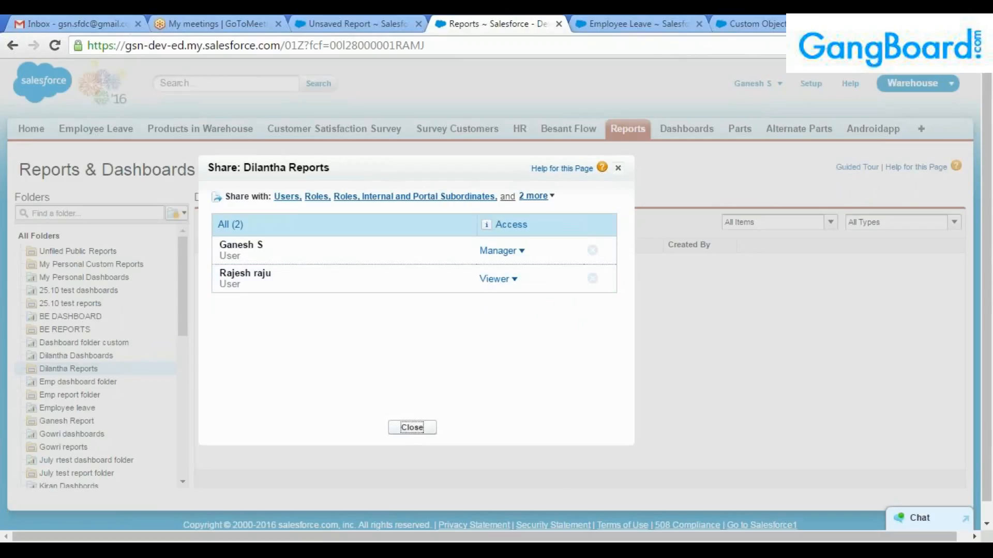
pyautogui.click(412, 429)
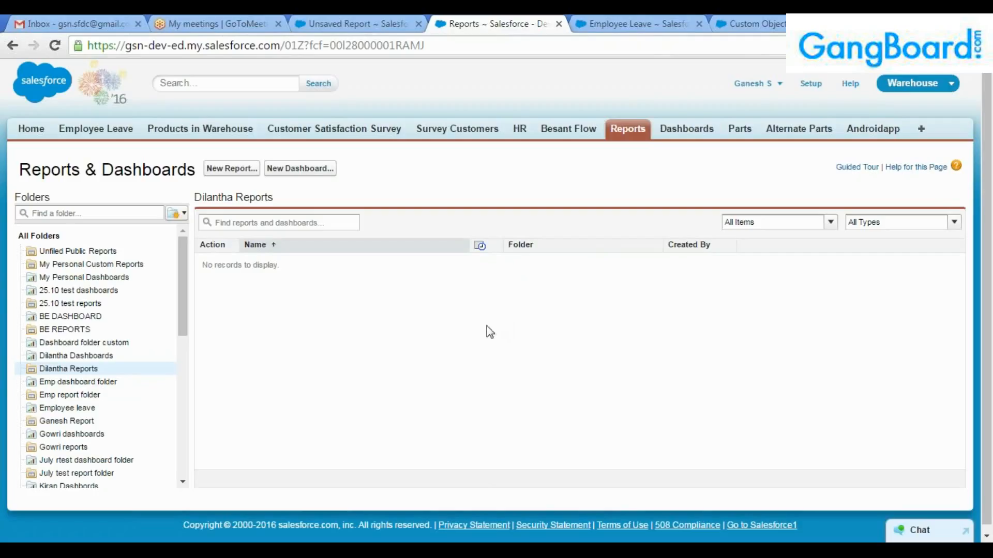
pyautogui.click(344, 25)
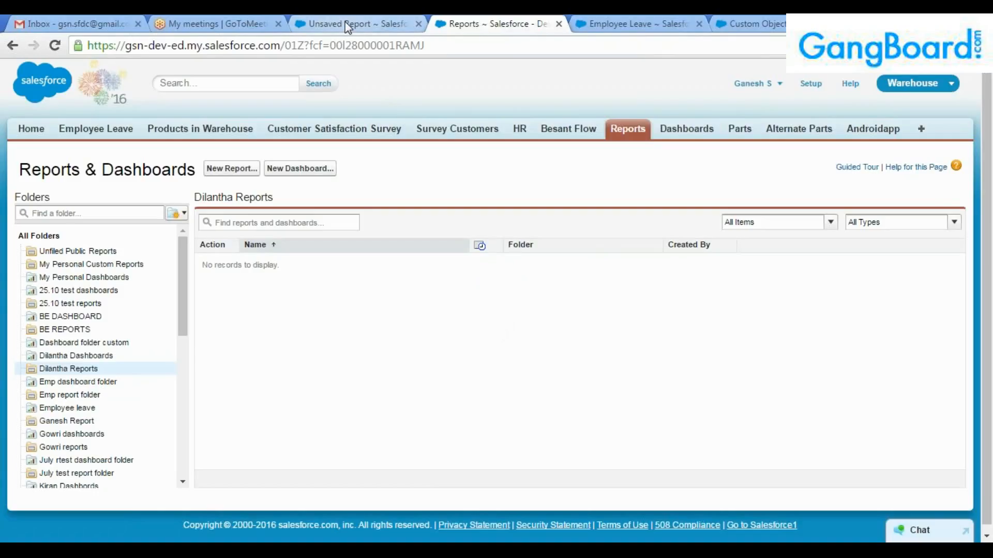
pyautogui.click(20, 144)
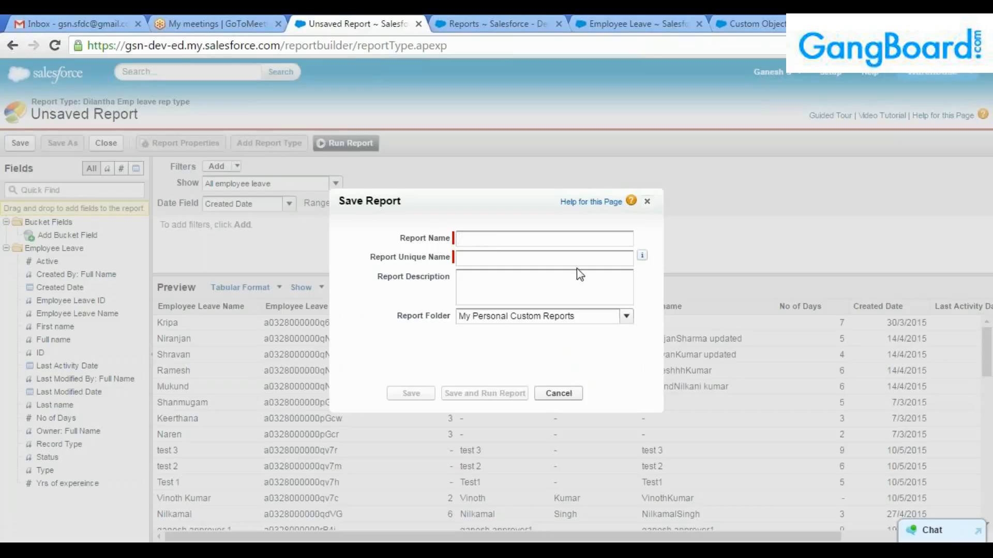
pyautogui.write('Dila')
pyautogui.press('BackSpace')
pyautogui.write('Tab report')
pyautogui.press('Tab')
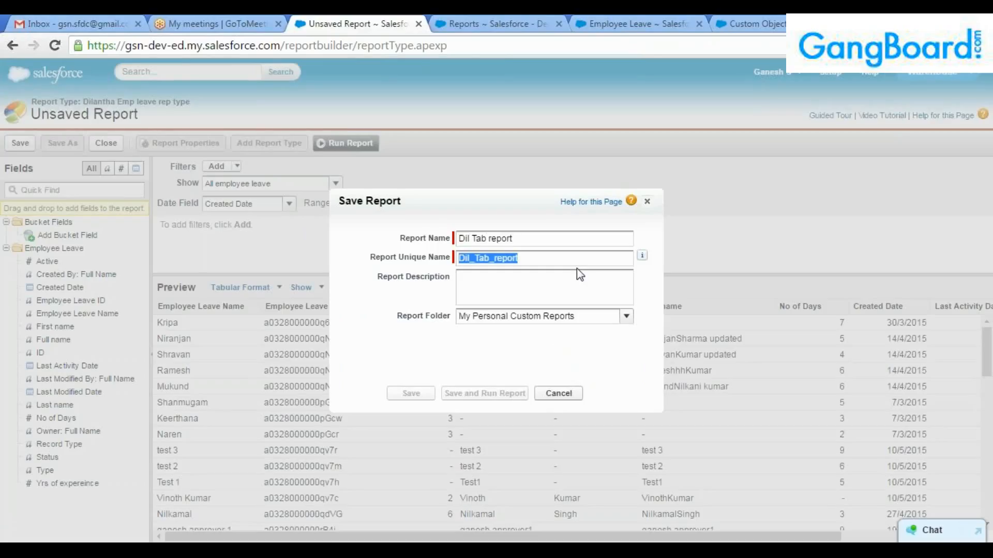
pyautogui.click(569, 279)
pyautogui.click(626, 316)
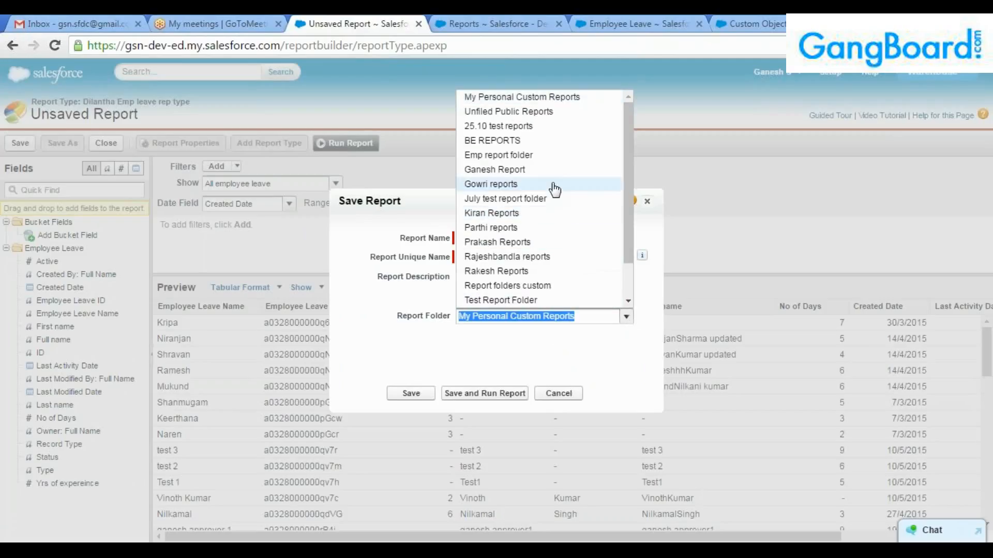
pyautogui.scroll(-1, 555, 190)
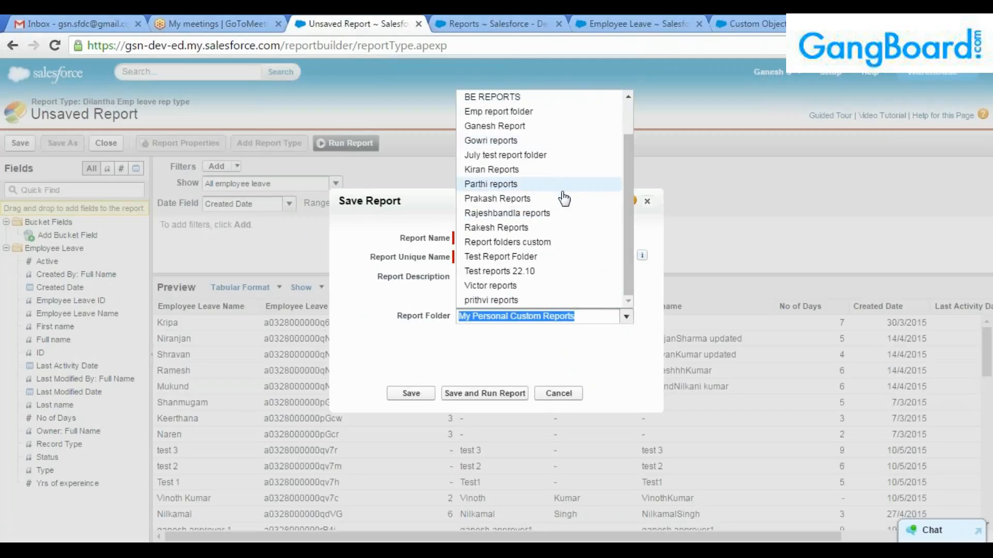
pyautogui.scroll(1, 566, 201)
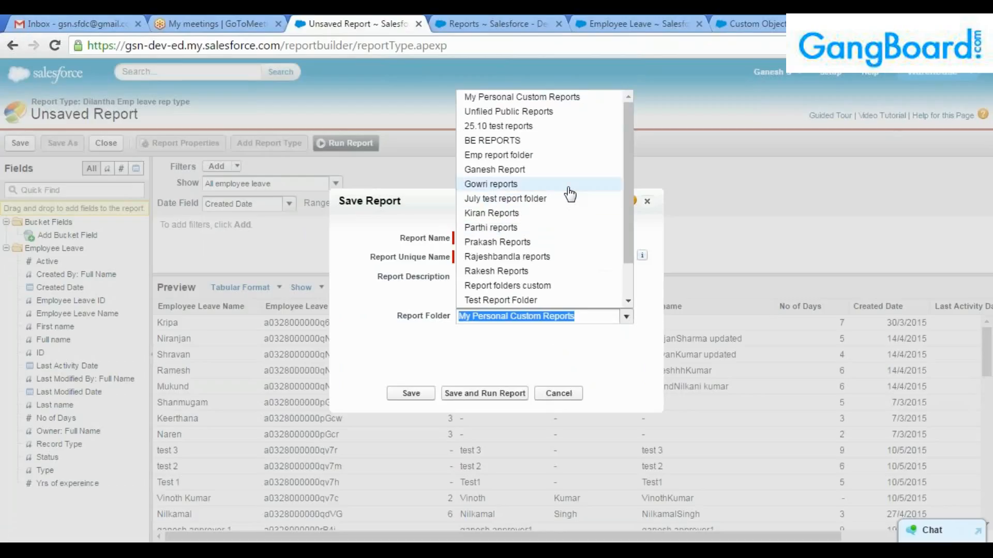
pyautogui.click(558, 395)
pyautogui.click(559, 395)
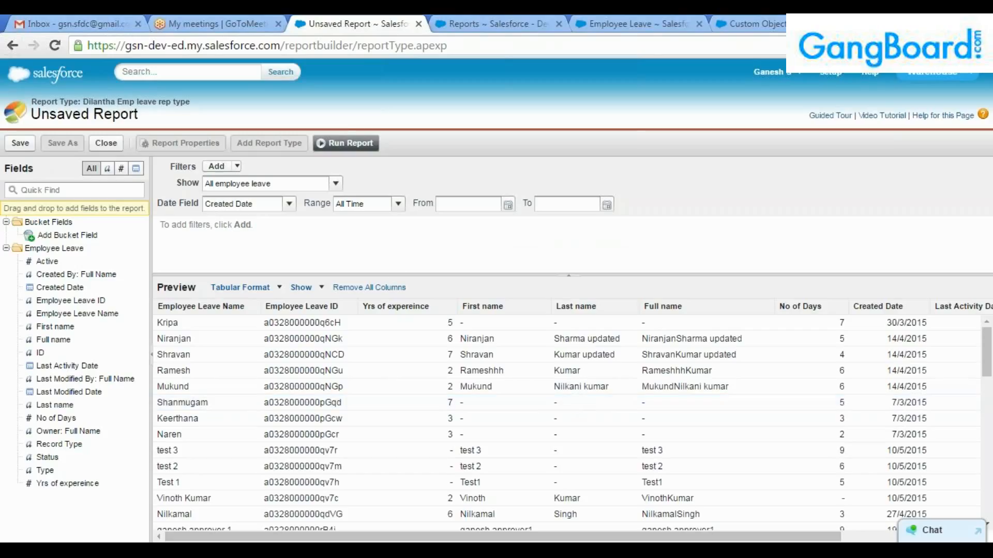
# Return to the report type selection, find the trainee's custom "Emp leave rep type", and create a new report from it.
pyautogui.click(12, 45)
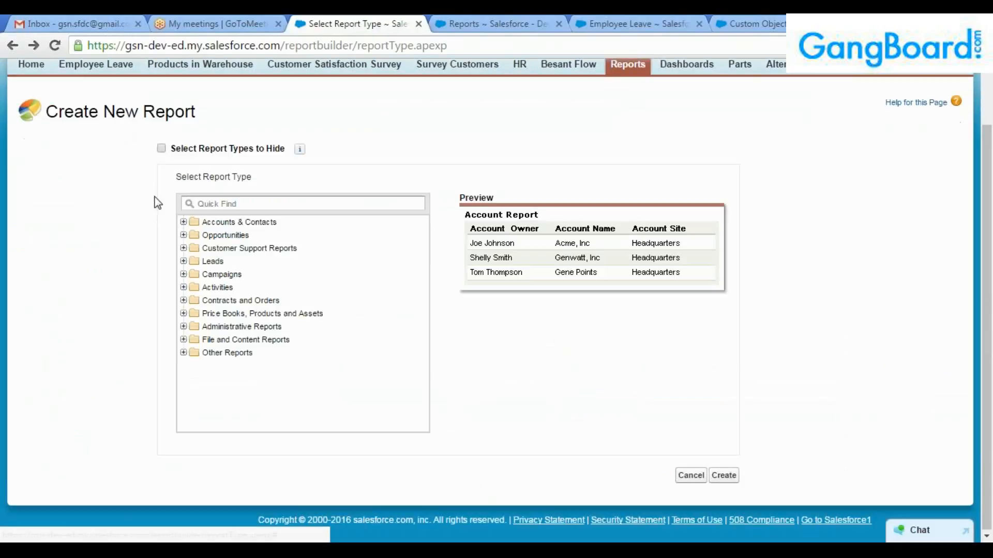
pyautogui.click(240, 204)
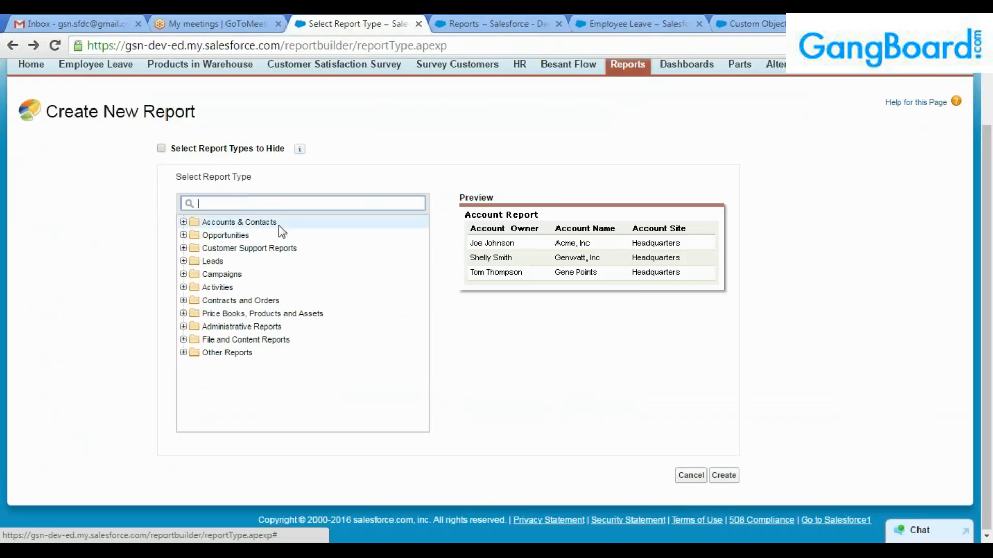
pyautogui.write('dil')
pyautogui.click(252, 235)
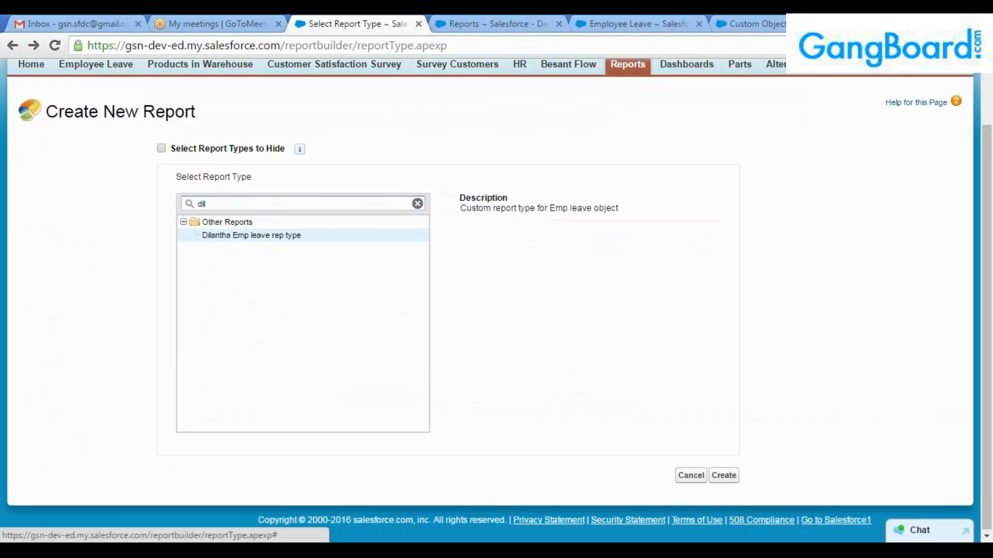
pyautogui.click(724, 476)
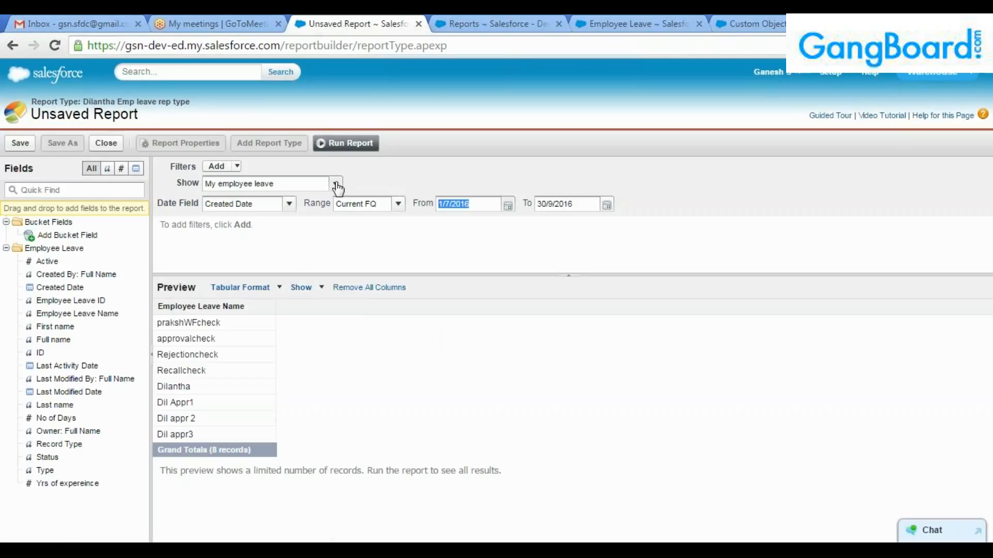
# Set the report to show All employee leave records with a Created Date range of All Time.
pyautogui.click(334, 185)
pyautogui.click(243, 250)
pyautogui.click(398, 204)
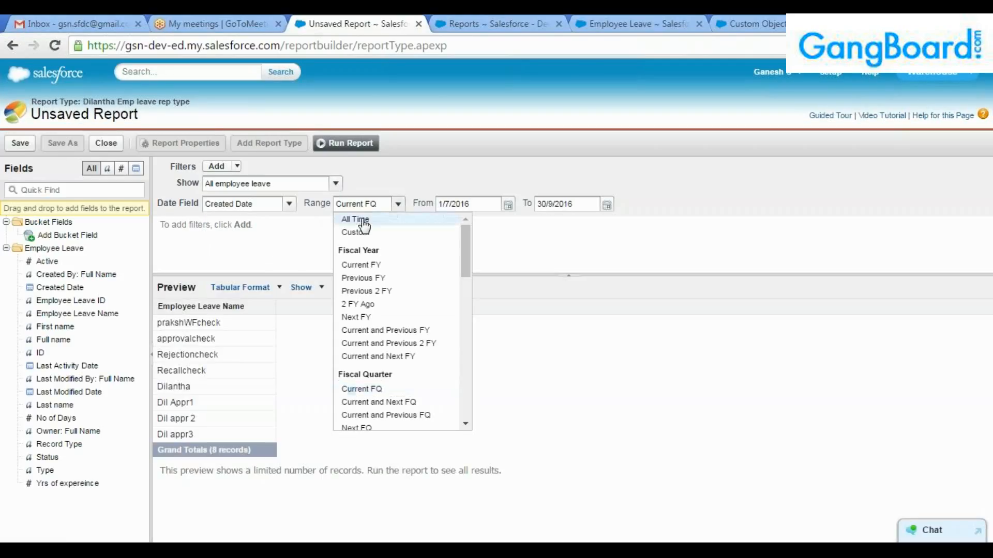
pyautogui.click(355, 219)
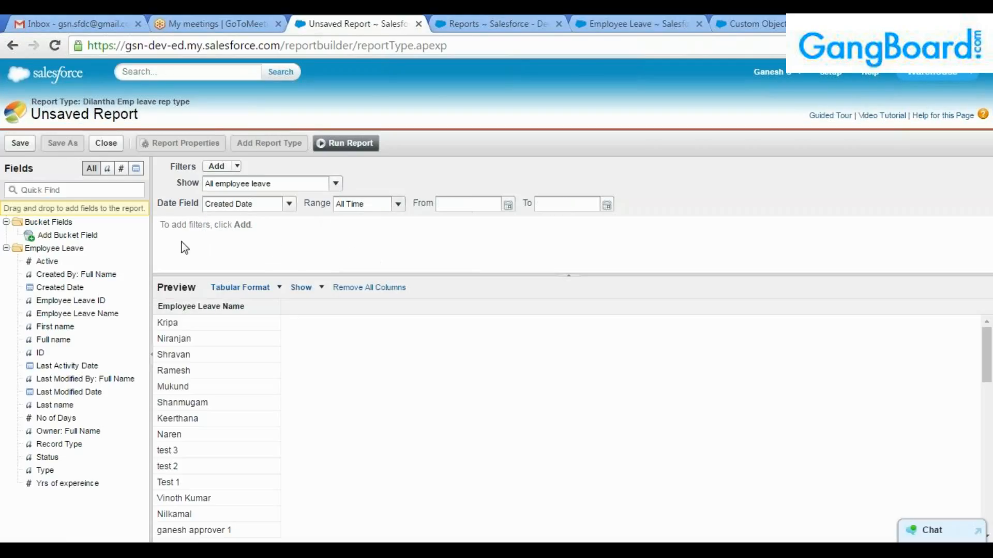
# Add the Employee Leave ID, First name, Full name and Last name columns, placing Last name directly before Full name.
pyautogui.doubleClick(91, 305)
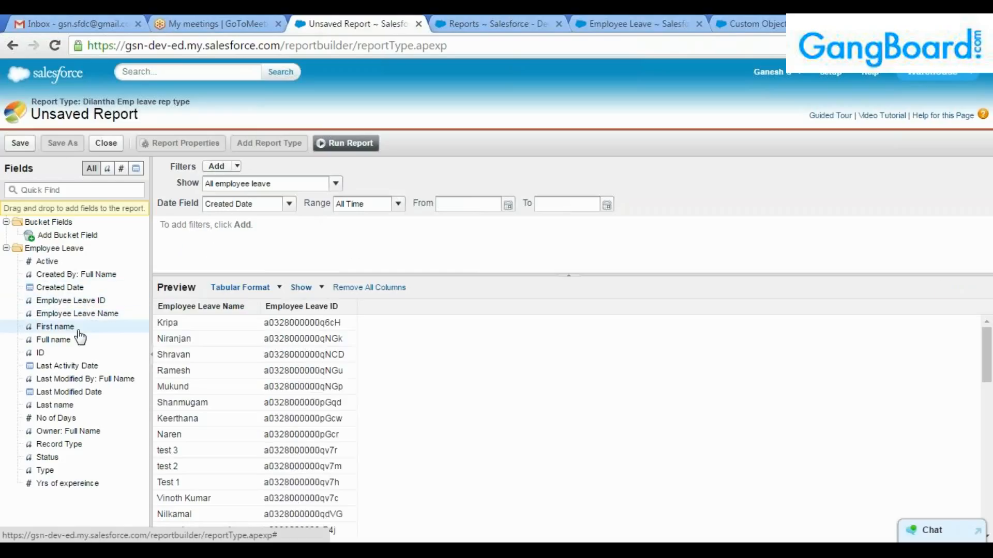
pyautogui.doubleClick(72, 330)
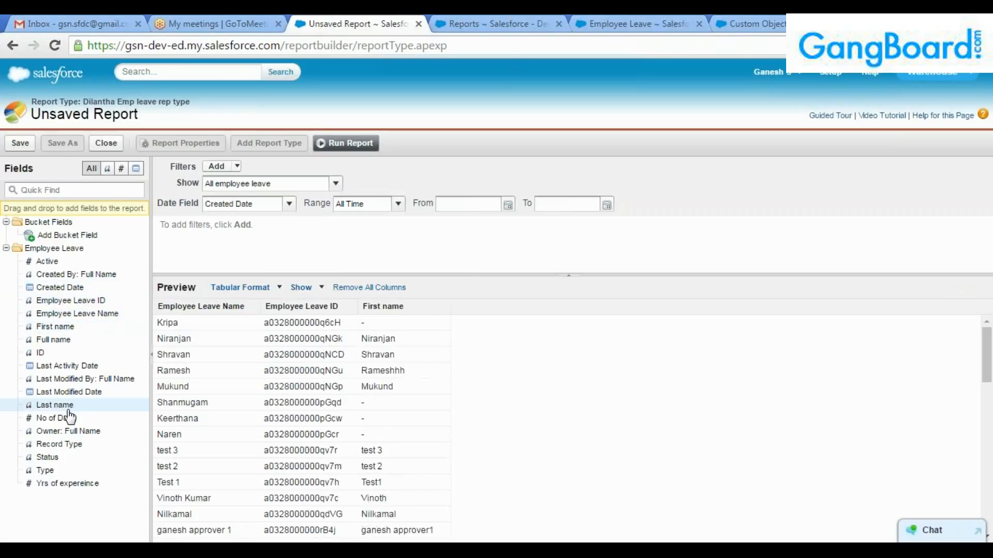
pyautogui.doubleClick(64, 341)
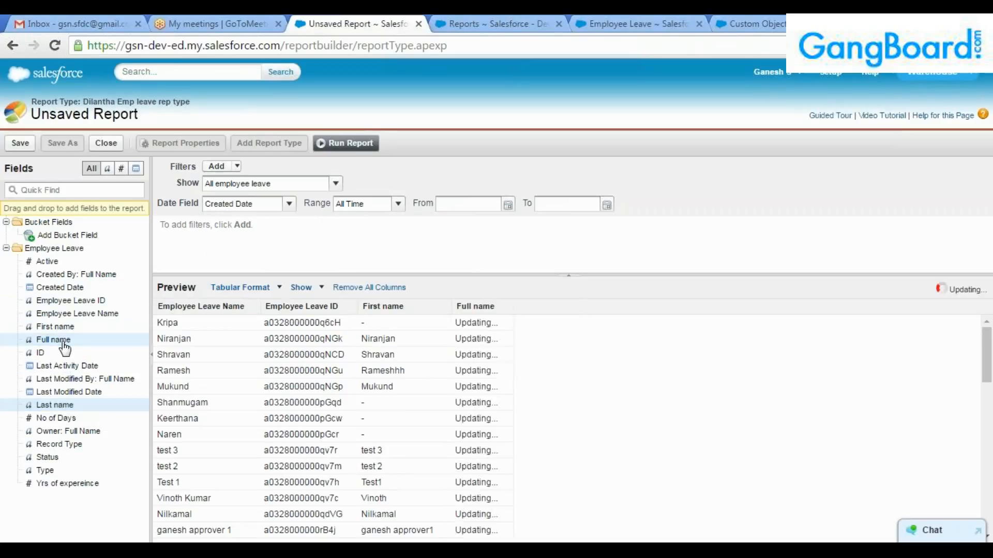
pyautogui.doubleClick(56, 405)
pyautogui.moveTo(610, 306); pyautogui.dragTo(470, 307)
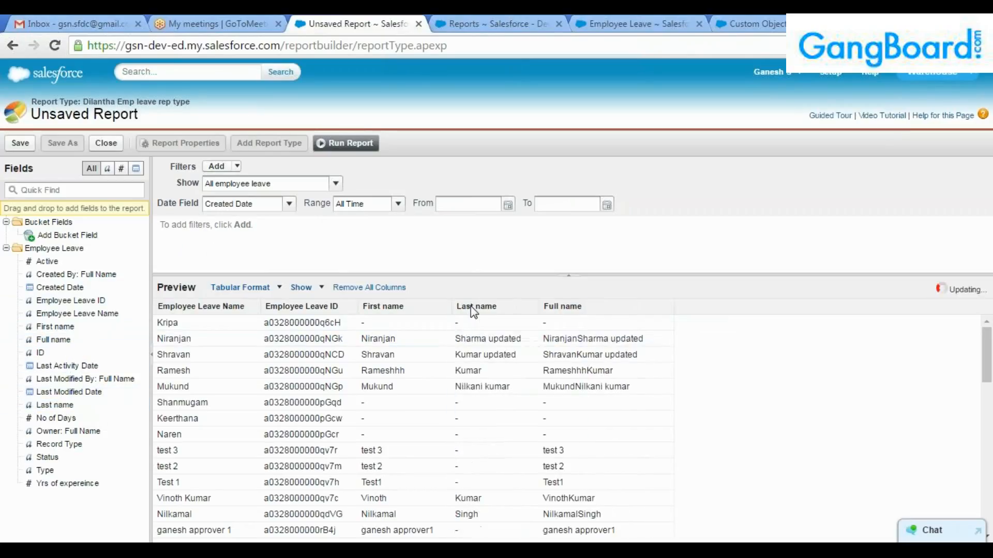
# Add the Owner: Full Name, No of Days, Yrs of expereince, Created Date and Last Modified Date columns to the report.
pyautogui.doubleClick(75, 437)
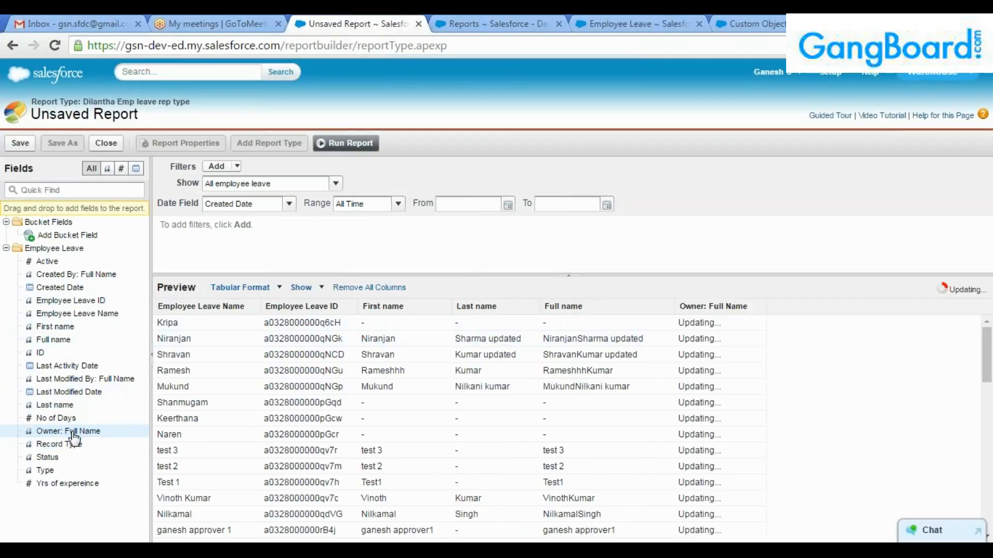
pyautogui.doubleClick(75, 419)
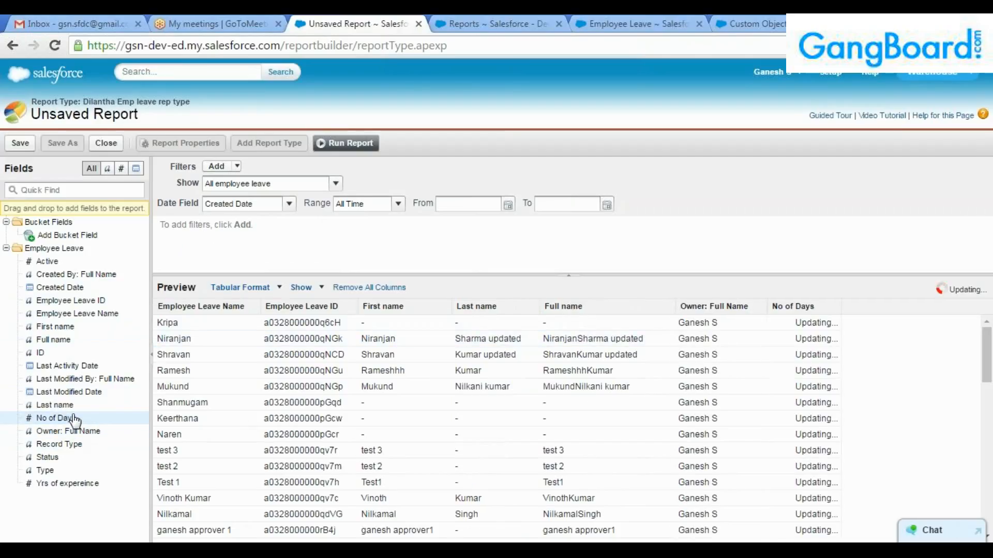
pyautogui.doubleClick(67, 486)
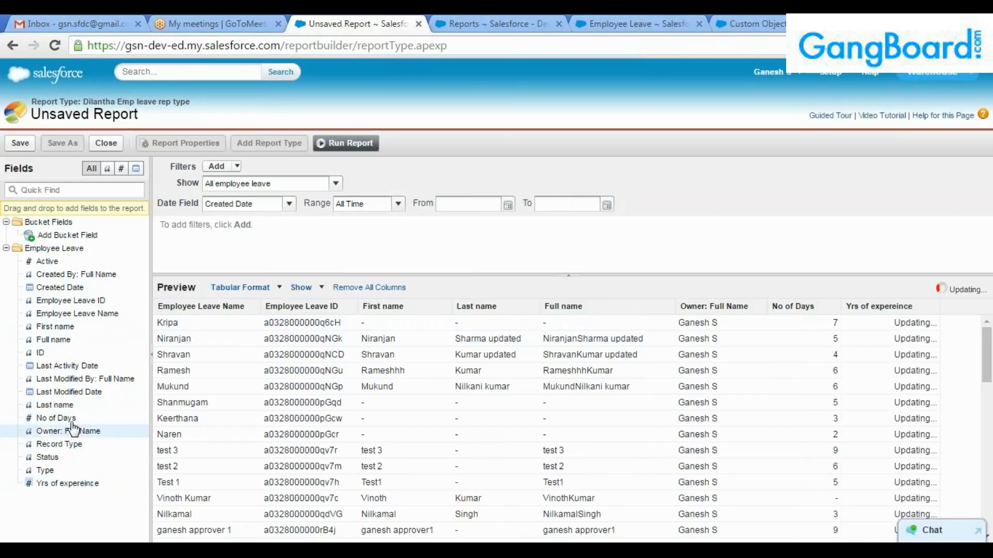
pyautogui.doubleClick(75, 293)
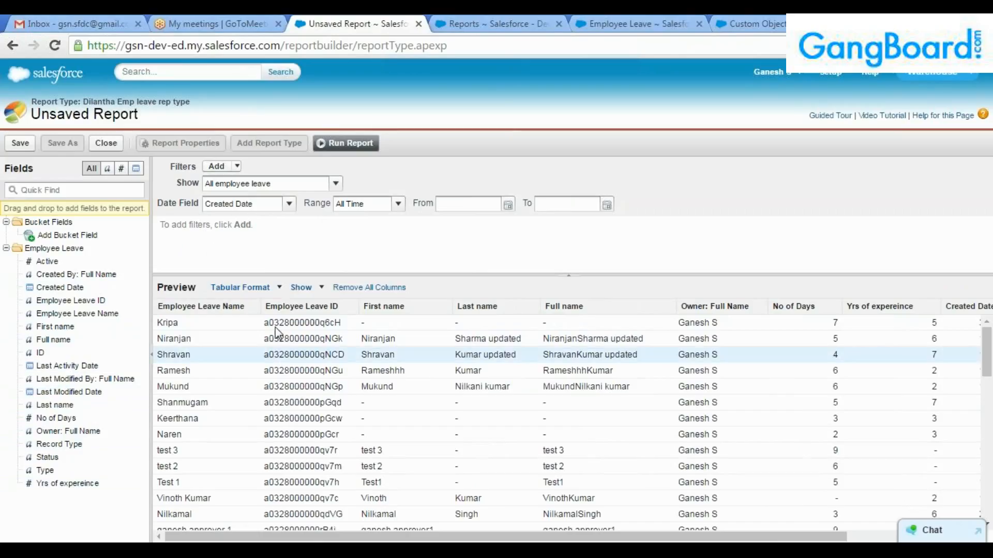
# Save the report as the trainee's short name followed by "Tqab report" in the trainee's own Reports folder, and run it.
pyautogui.click(20, 147)
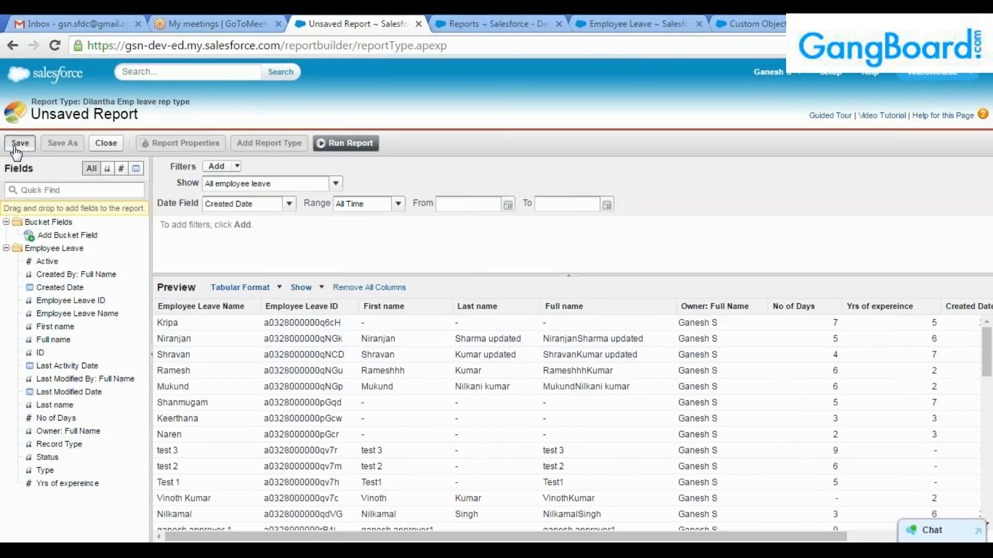
pyautogui.click(487, 238)
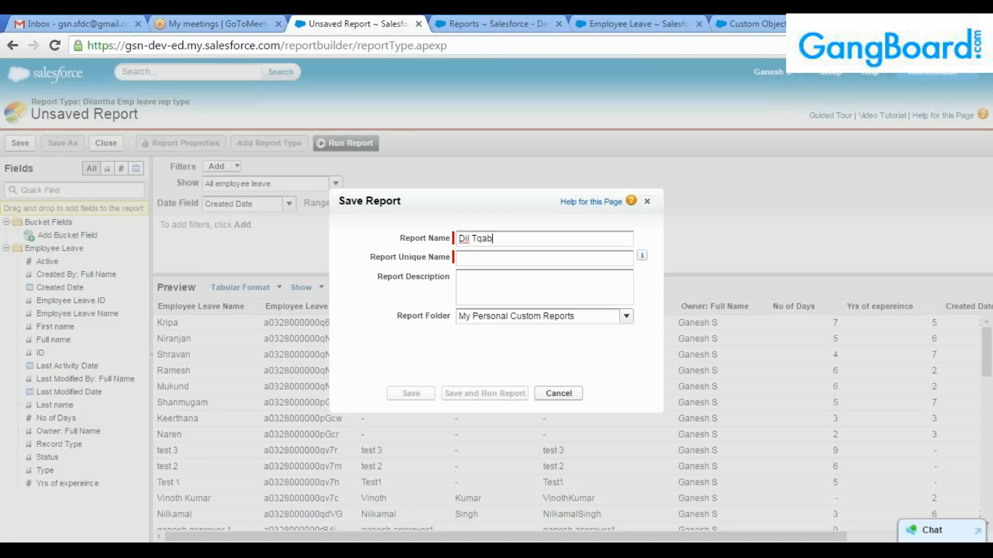
pyautogui.write('Dil Tqab report')
pyautogui.press('Tab')
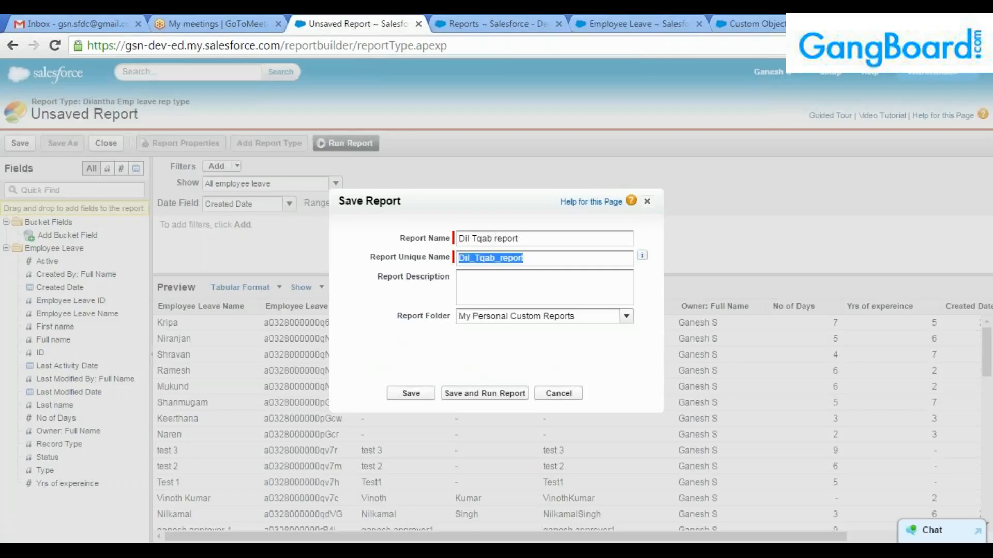
pyautogui.press('Tab')
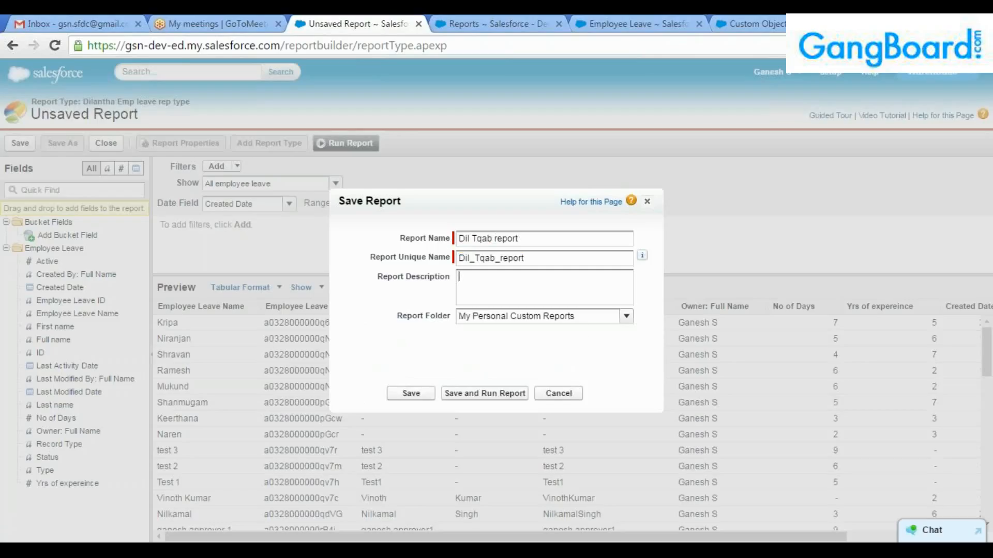
pyautogui.click(626, 316)
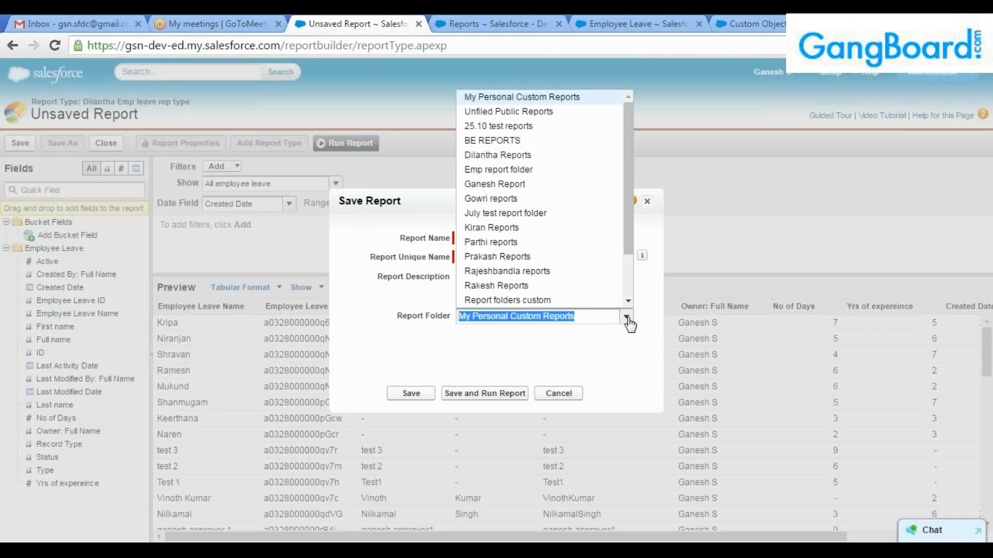
pyautogui.click(503, 156)
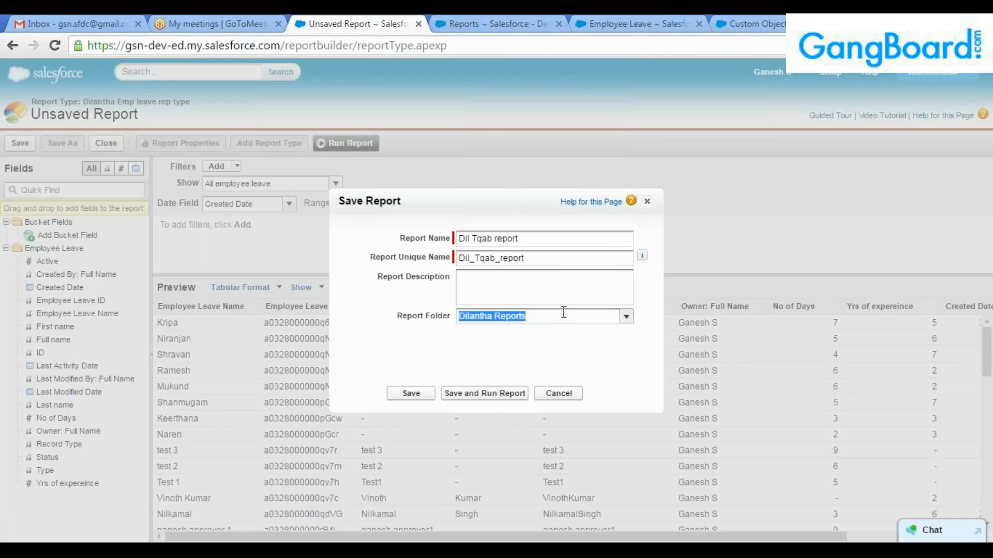
pyautogui.click(484, 394)
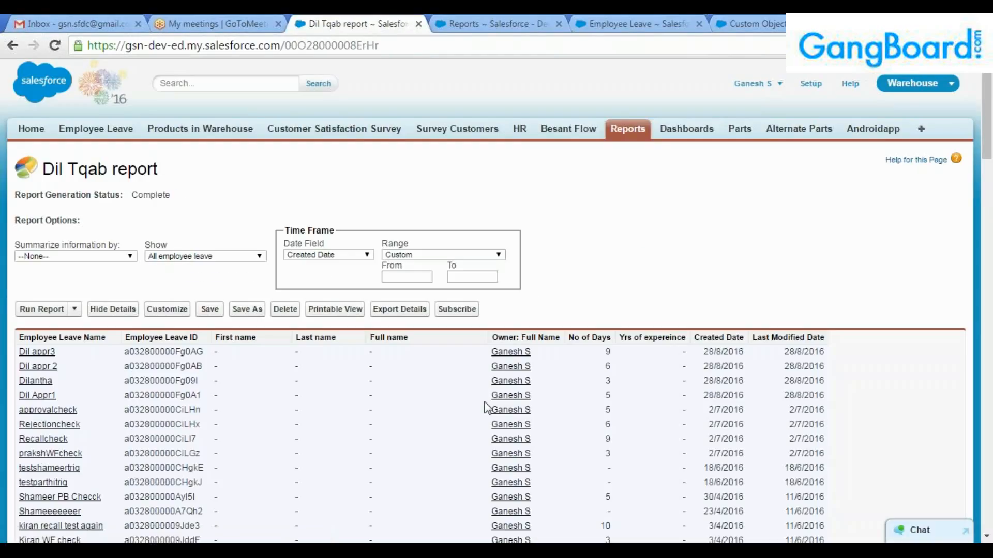
# Review the report through to its grand totals and compare it with the All list view of Employee Leave in the other browser tab.
pyautogui.scroll(-3, 954, 343)
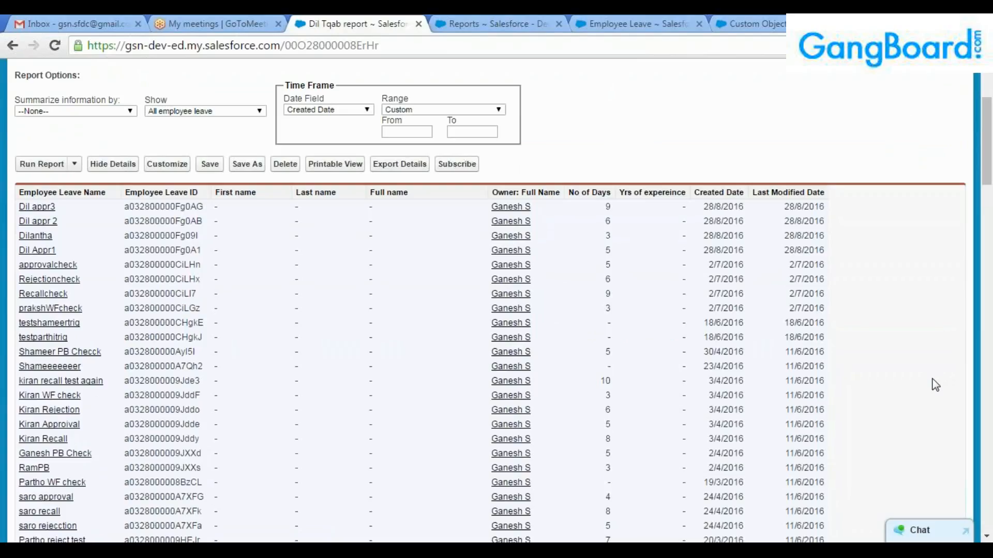
pyautogui.scroll(-15, 935, 385)
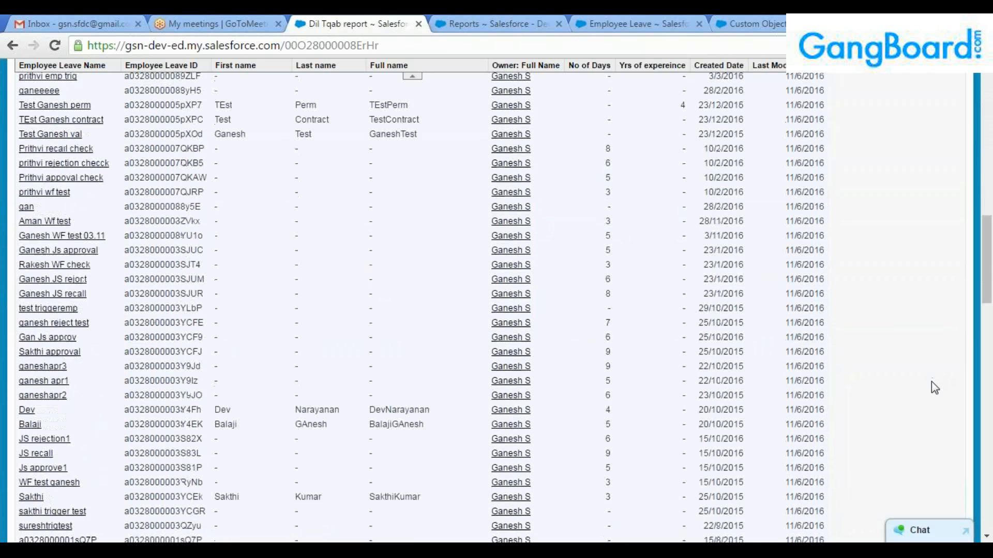
pyautogui.scroll(-10, 932, 387)
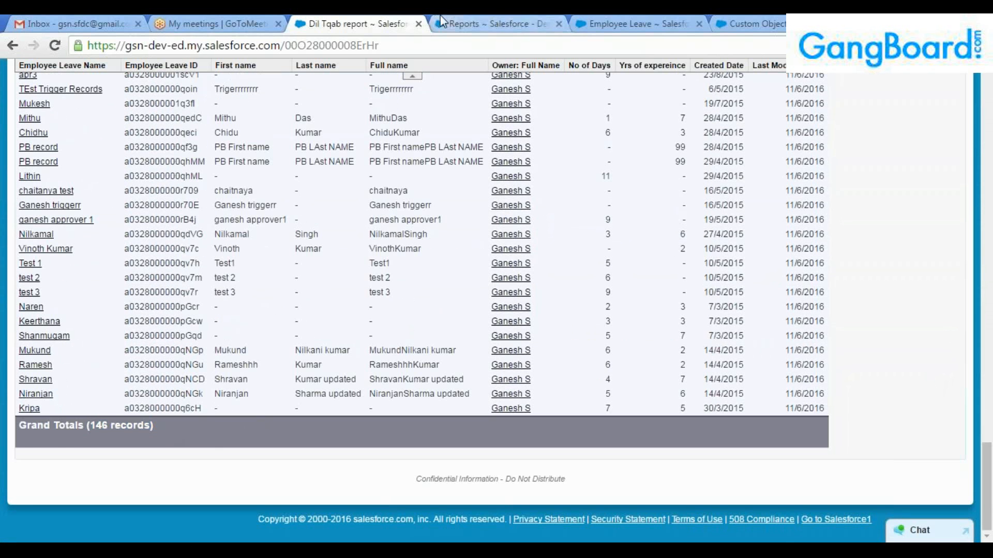
pyautogui.click(455, 24)
pyautogui.click(103, 129)
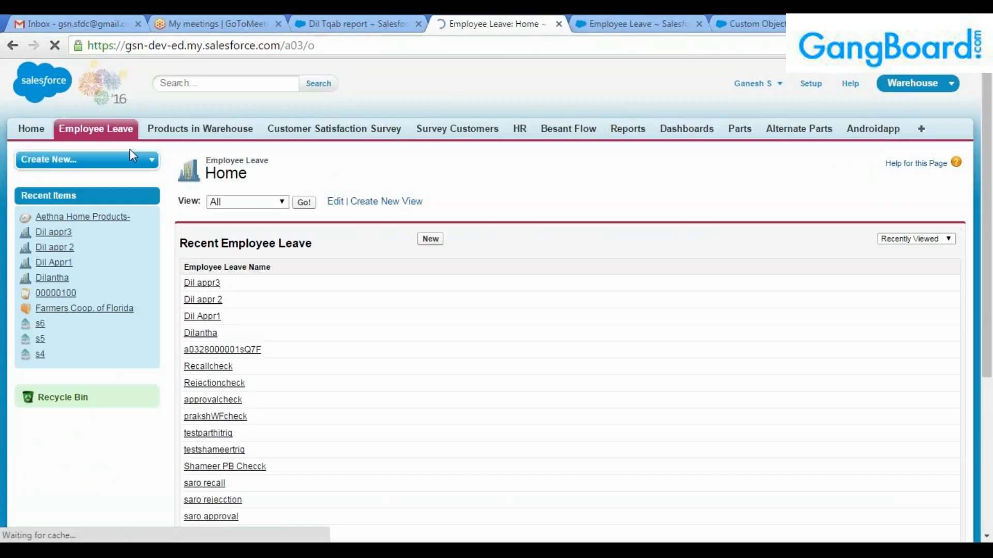
pyautogui.click(304, 202)
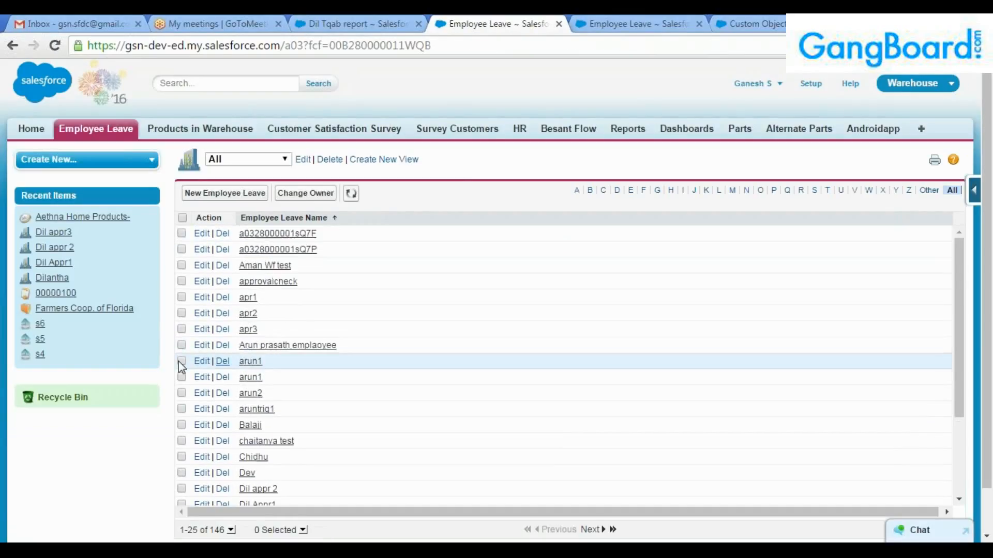
pyautogui.scroll(-3, 182, 382)
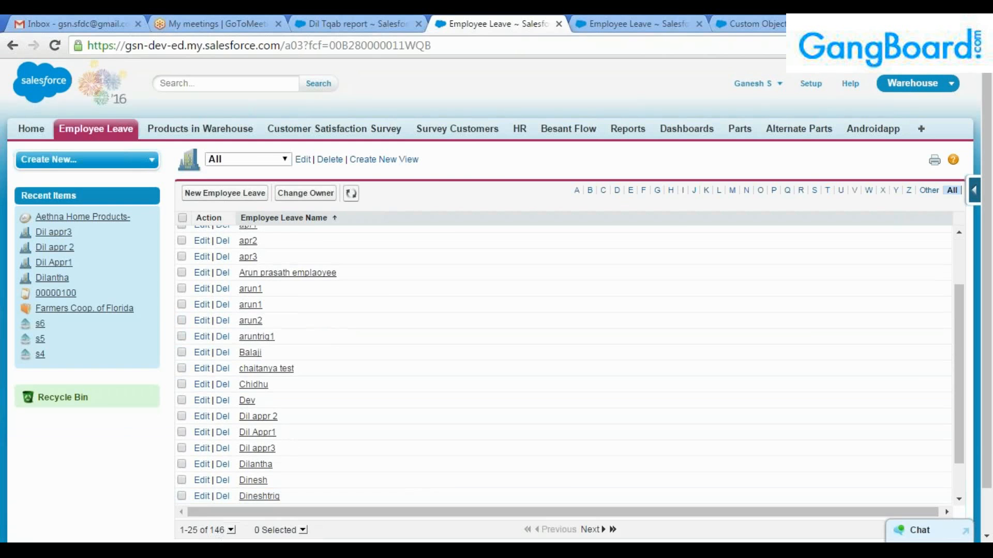
pyautogui.click(373, 22)
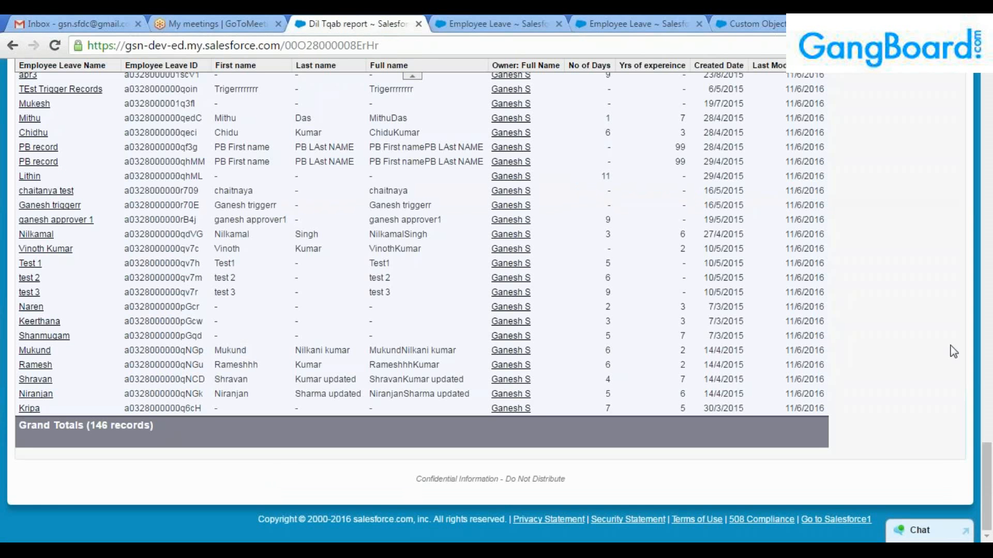
# Look back through the report's rows from the grand totals up to the report options and column headings.
pyautogui.scroll(15, 953, 352)
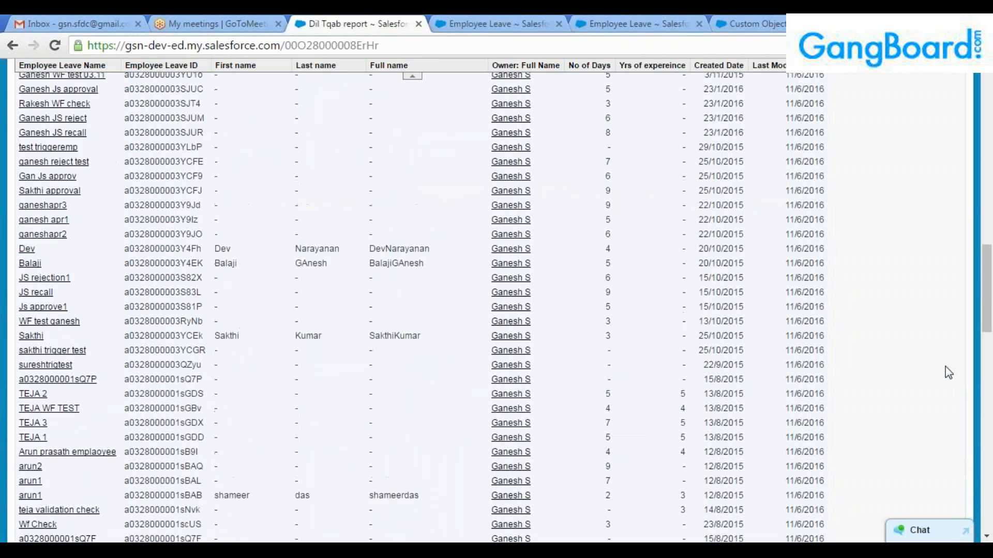
pyautogui.scroll(15, 949, 372)
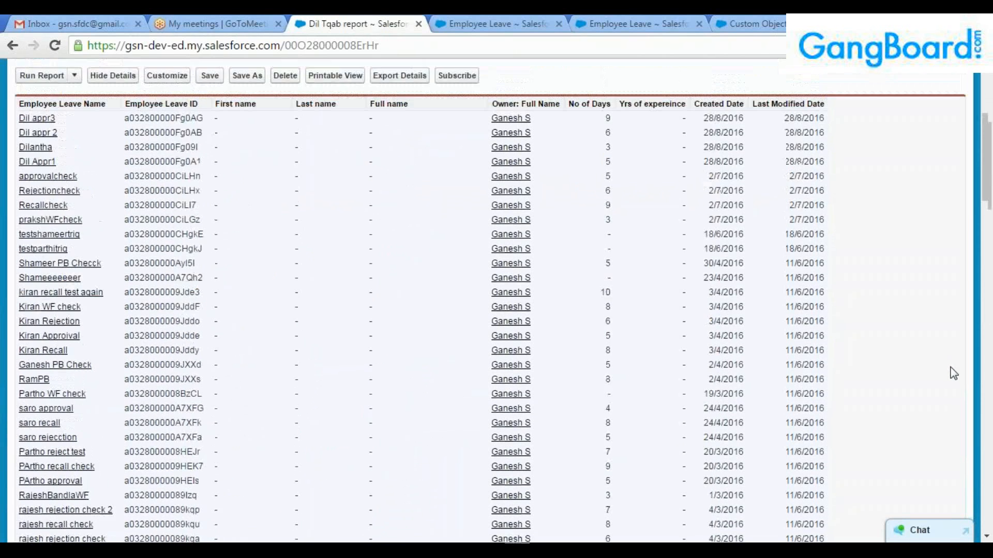
pyautogui.scroll(5, 953, 373)
pyautogui.scroll(-15, 954, 368)
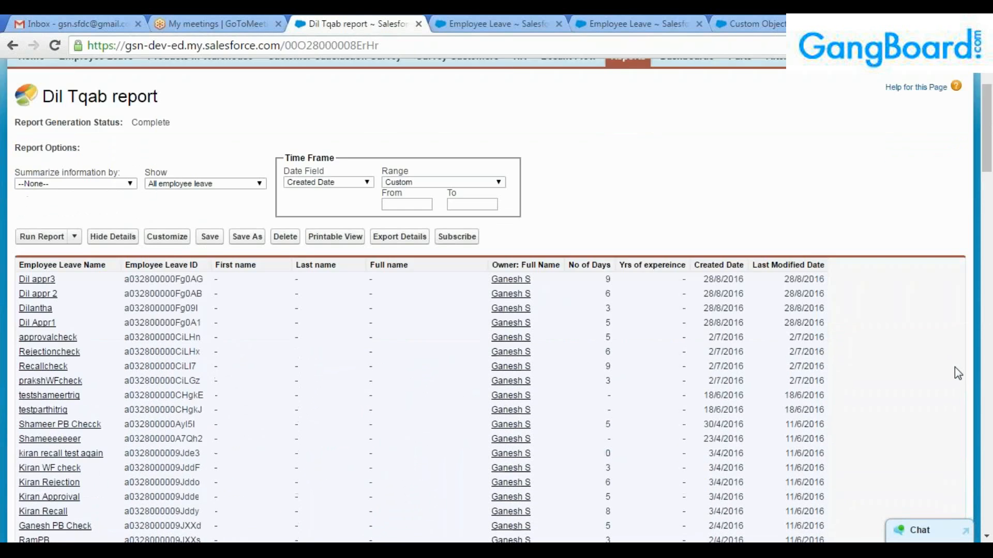
pyautogui.moveTo(978, 384); pyautogui.dragTo(935, 216)
# In the Employee Leave tab, open apr2 and the recent record named after the trainee, and examine the latter's detail fields and related lists.
pyautogui.click(500, 23)
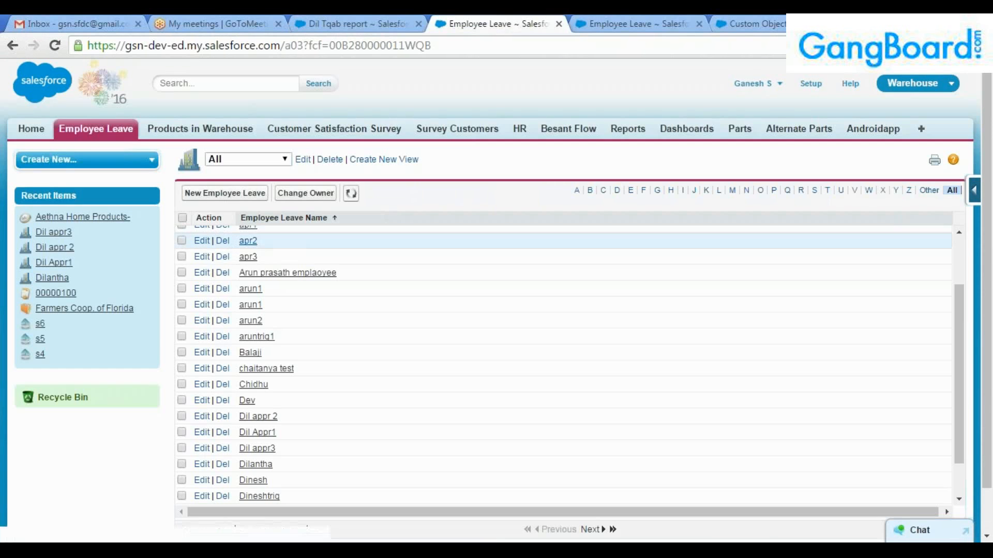
pyautogui.click(250, 242)
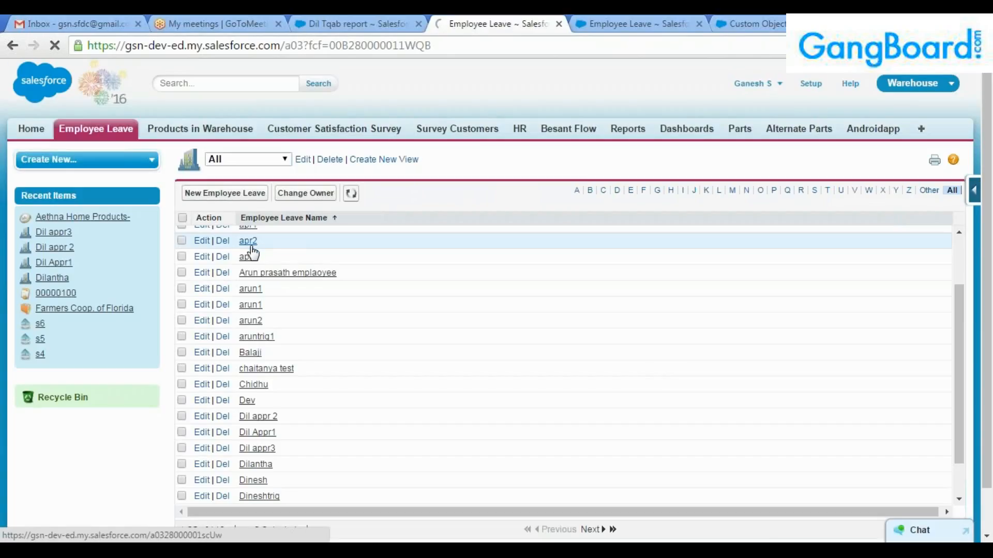
pyautogui.click(12, 46)
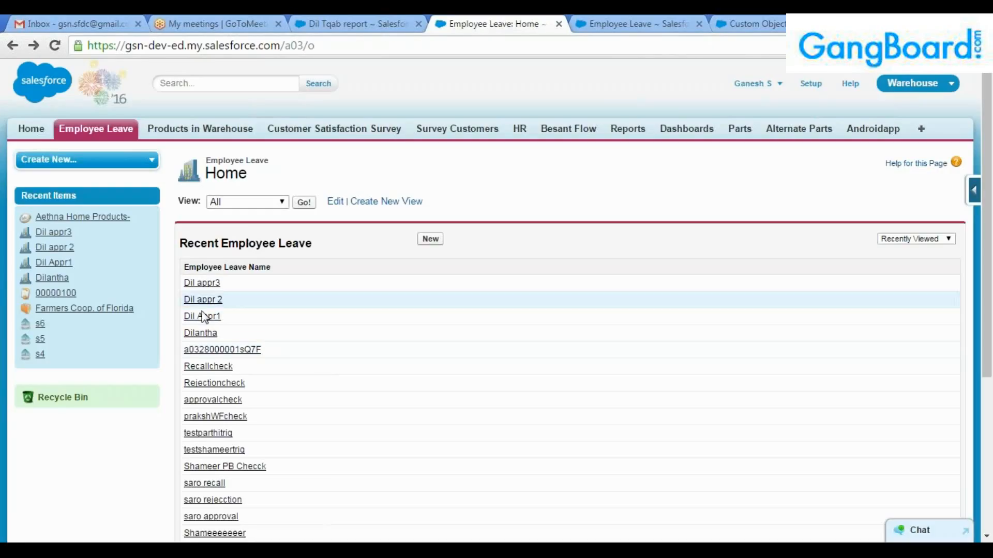
pyautogui.click(200, 334)
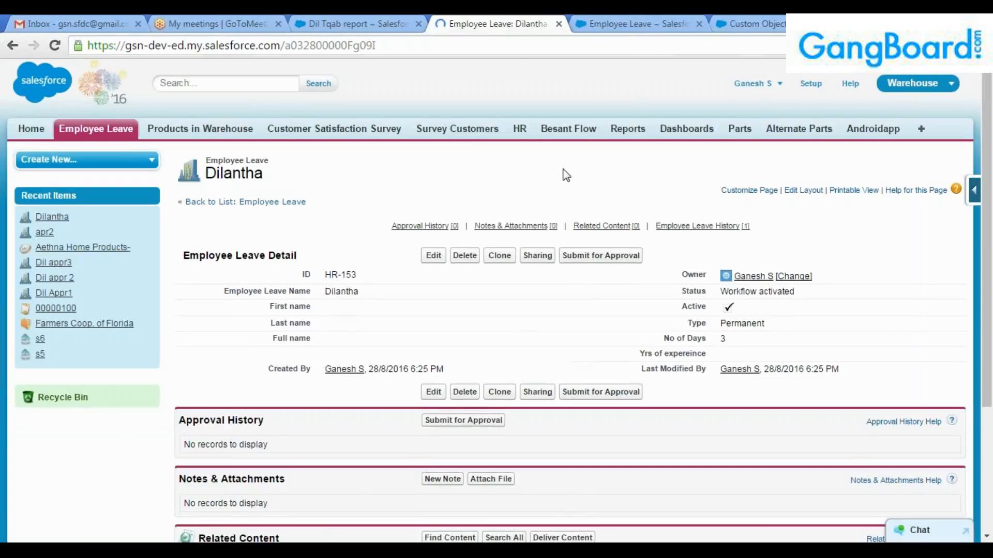
pyautogui.scroll(-3, 237, 335)
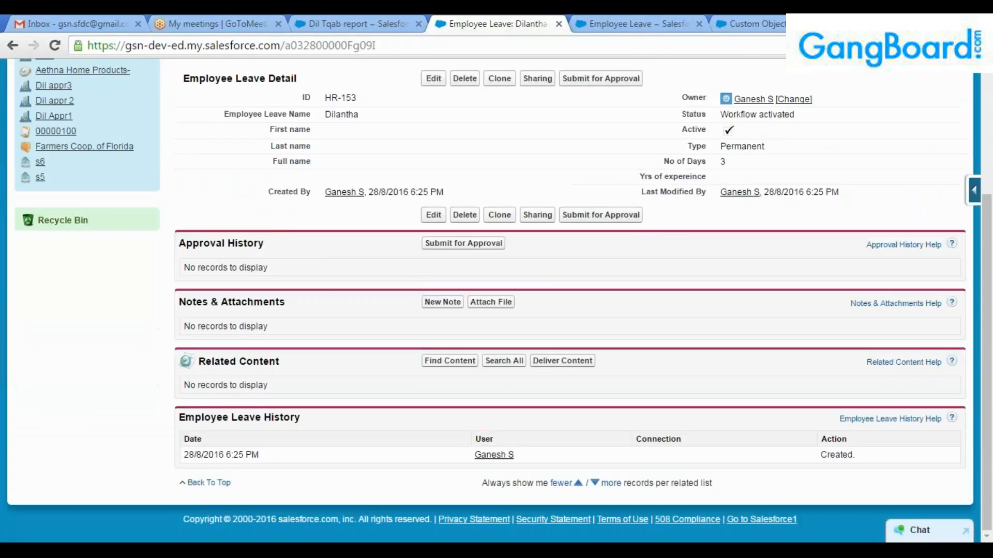
pyautogui.scroll(3, 237, 335)
pyautogui.click(12, 46)
# Return to the report and examine its Employee Leave names, IDs and field values across the rows.
pyautogui.click(362, 26)
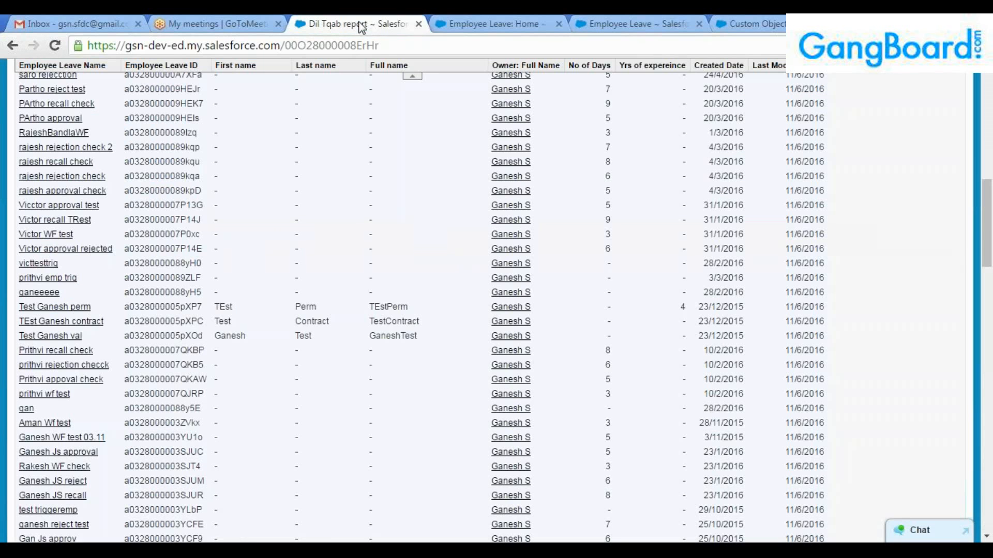
pyautogui.scroll(10, 465, 263)
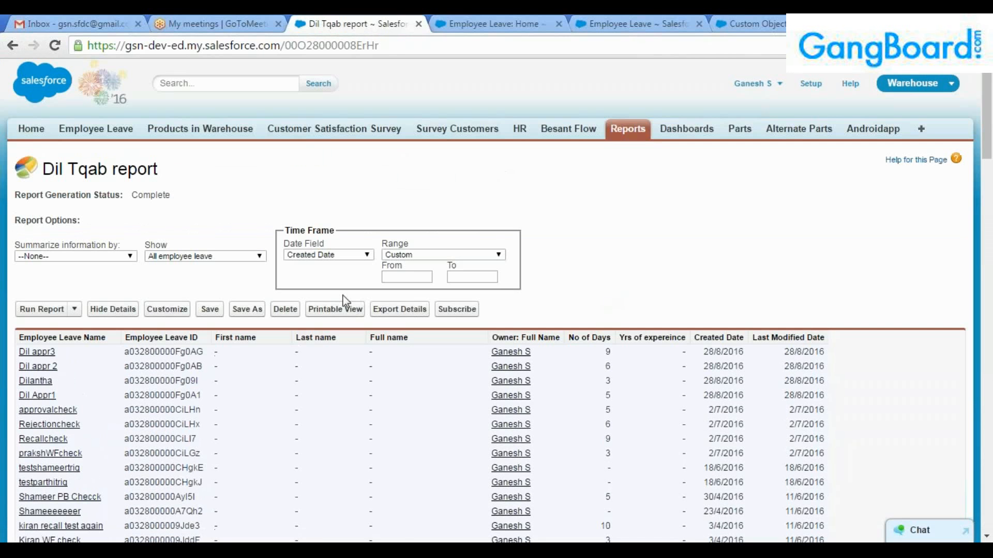
pyautogui.scroll(-15, 381, 355)
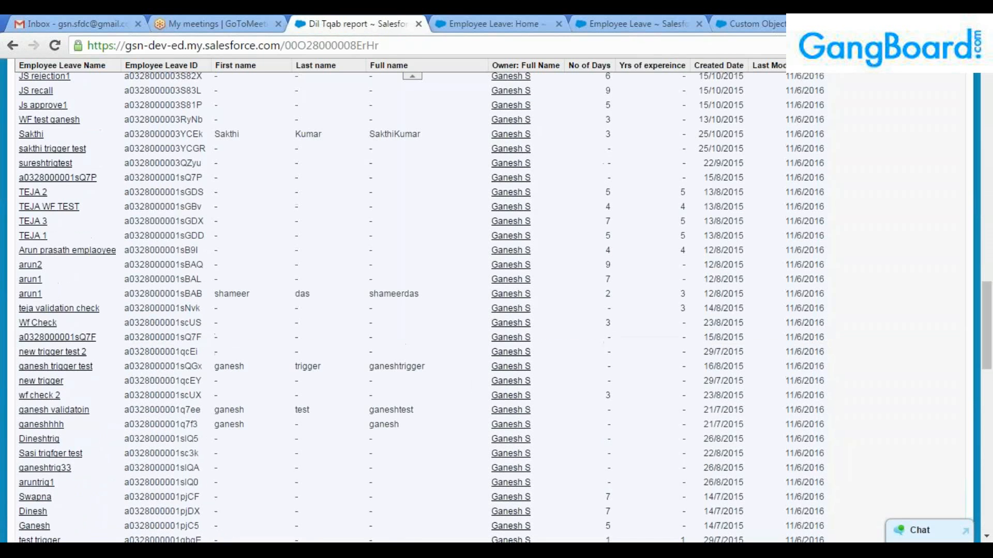
pyautogui.scroll(-5, 317, 321)
pyautogui.scroll(15, 310, 328)
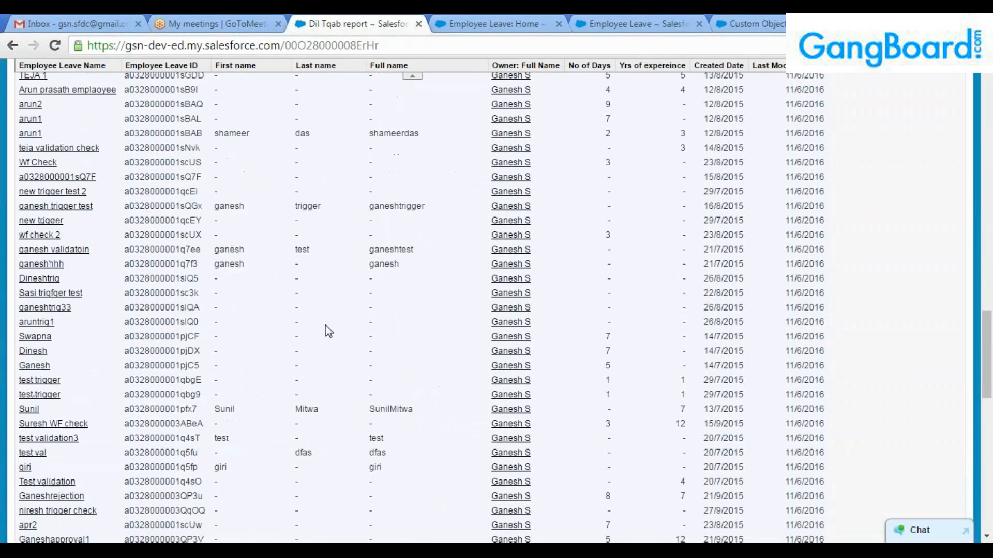
pyautogui.scroll(15, 330, 331)
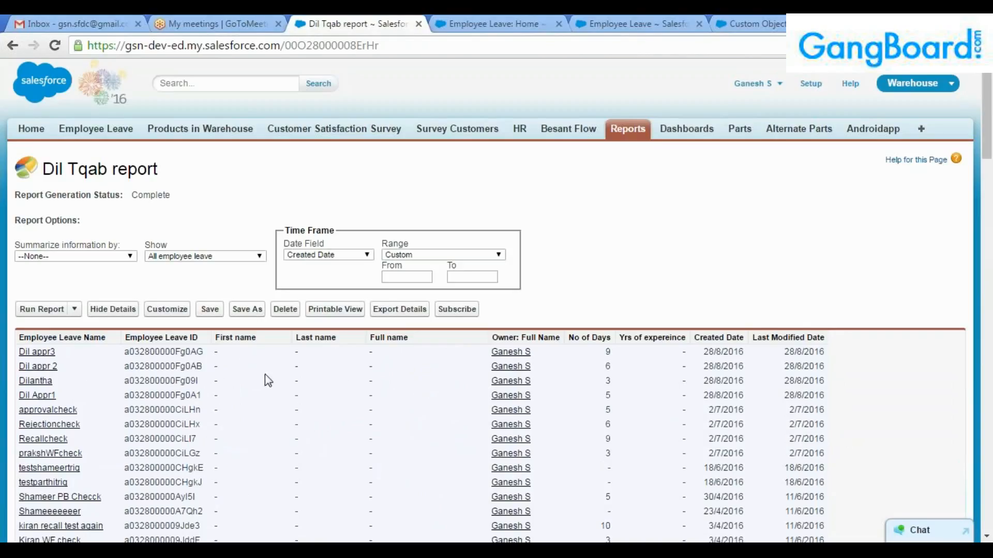
pyautogui.scroll(-1, 266, 424)
pyautogui.scroll(-3, 267, 426)
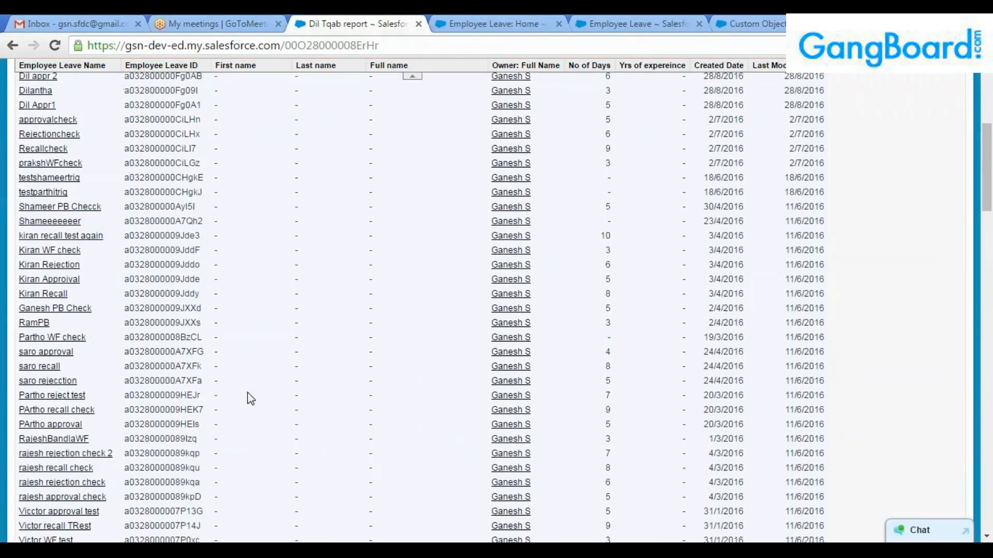
pyautogui.scroll(1, 104, 174)
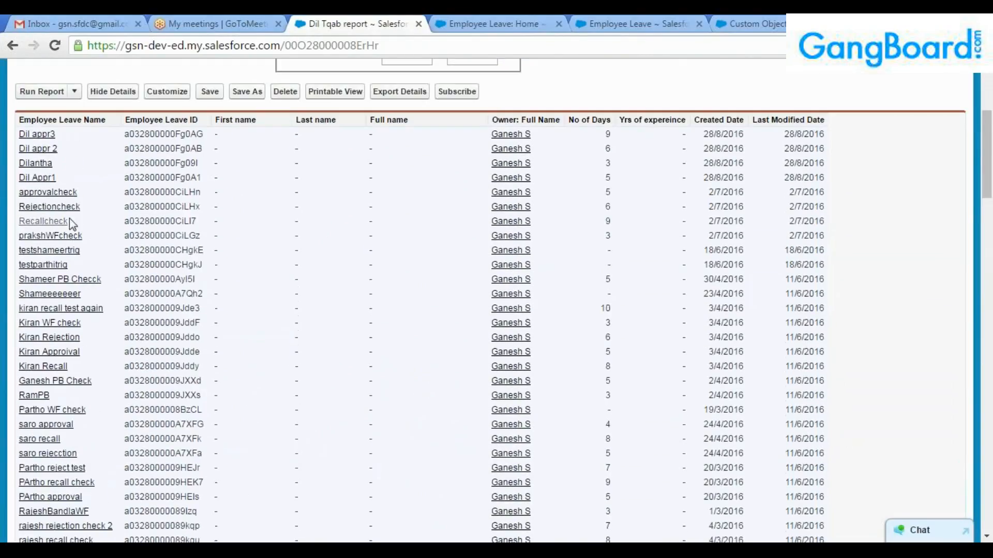
# Open the Employee Leave record named after the trainee from the report, inspect its name field and return to the report.
pyautogui.click(36, 164)
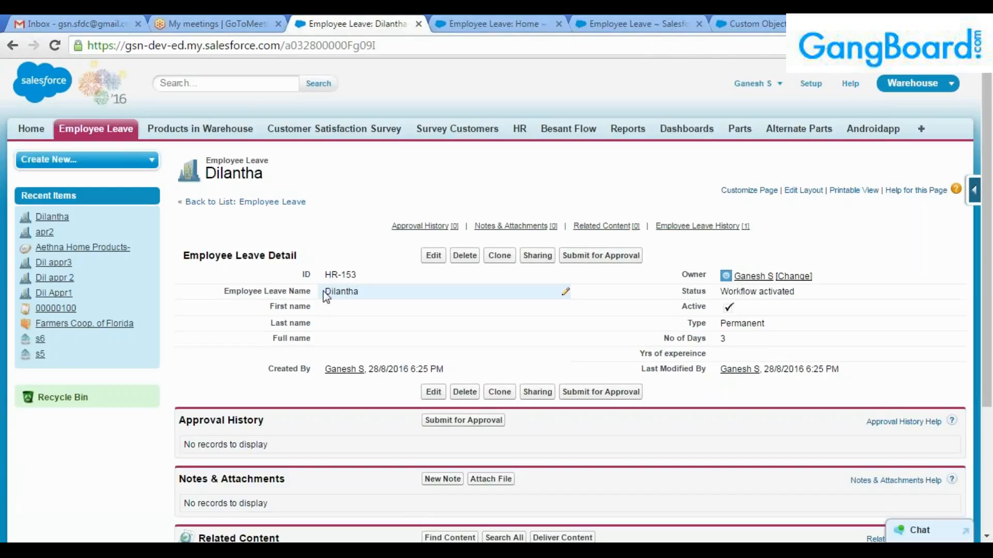
pyautogui.doubleClick(327, 296)
pyautogui.click(348, 288)
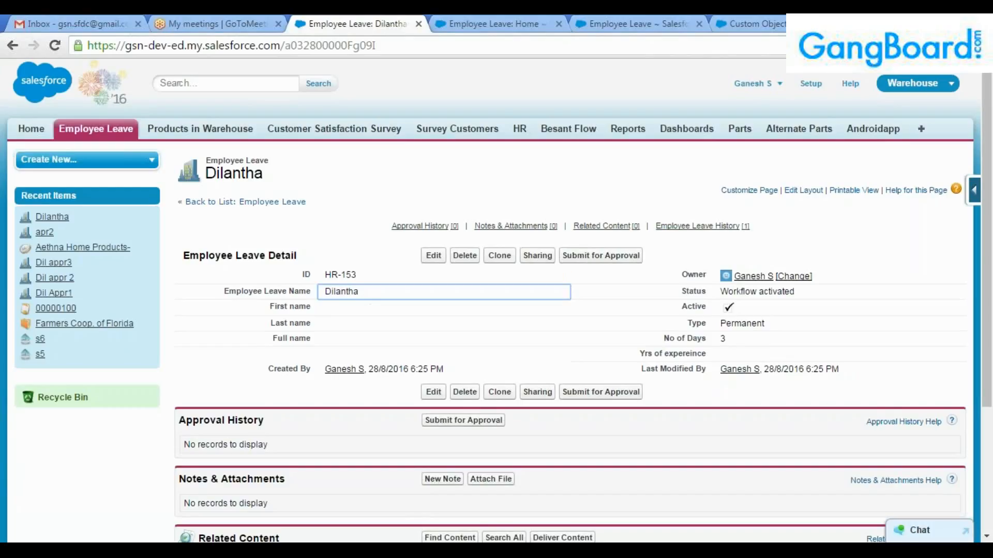
pyautogui.click(12, 45)
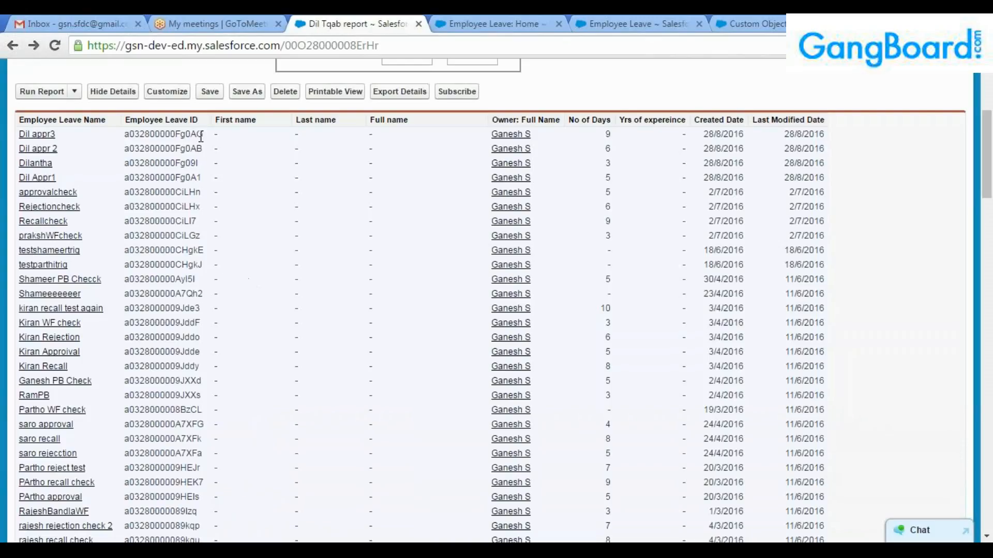
# Examine the Employee Leave ID values in the report's first rows, highlighting the a03 prefix in the approvalcheck row.
pyautogui.doubleClick(128, 135)
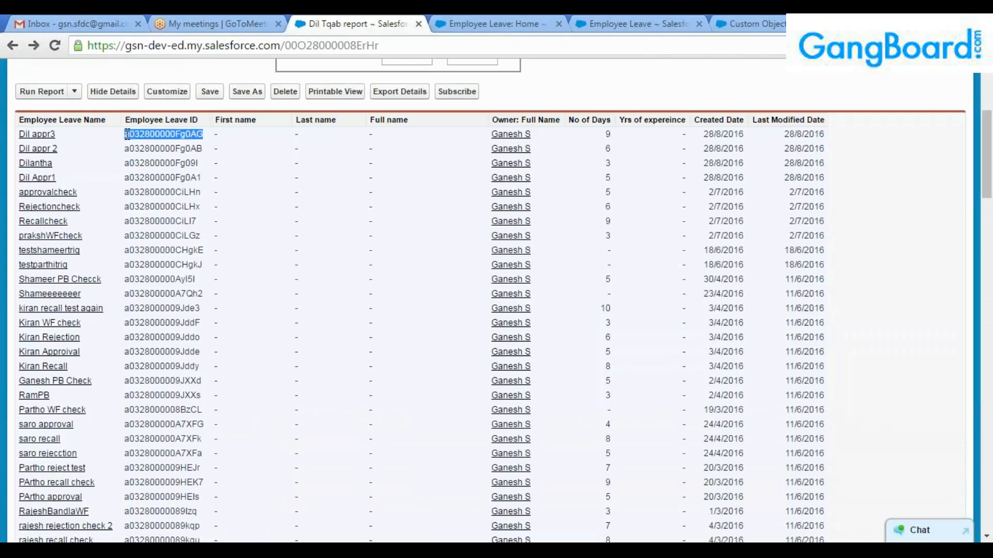
pyautogui.click(195, 167)
pyautogui.moveTo(143, 148); pyautogui.dragTo(126, 176)
pyautogui.click(138, 195)
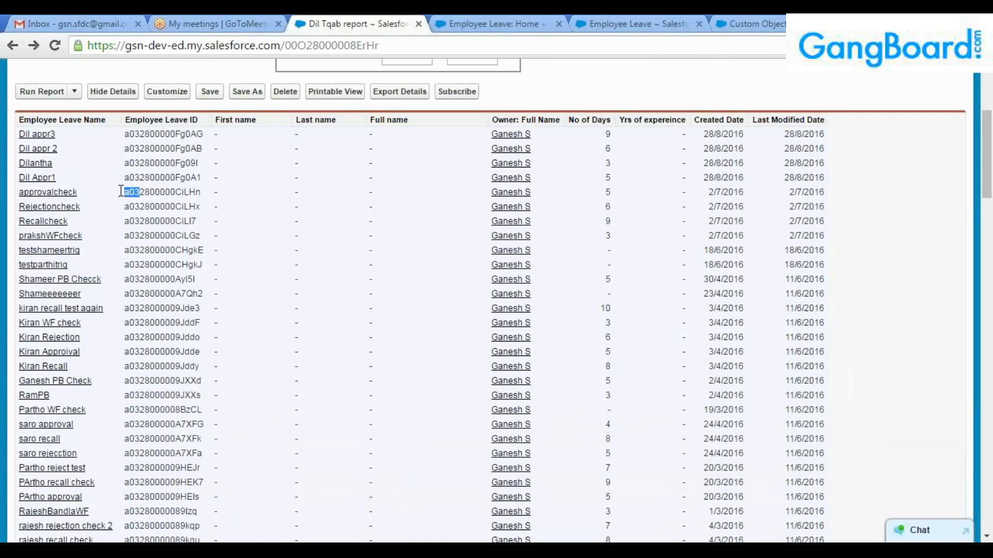
pyautogui.click(121, 191)
pyautogui.scroll(5, 243, 196)
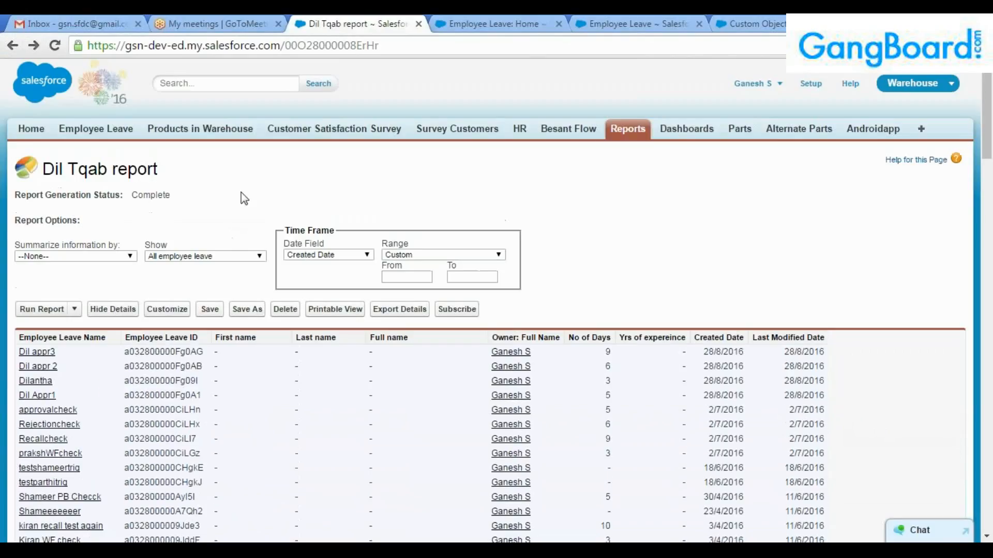
pyautogui.click(494, 24)
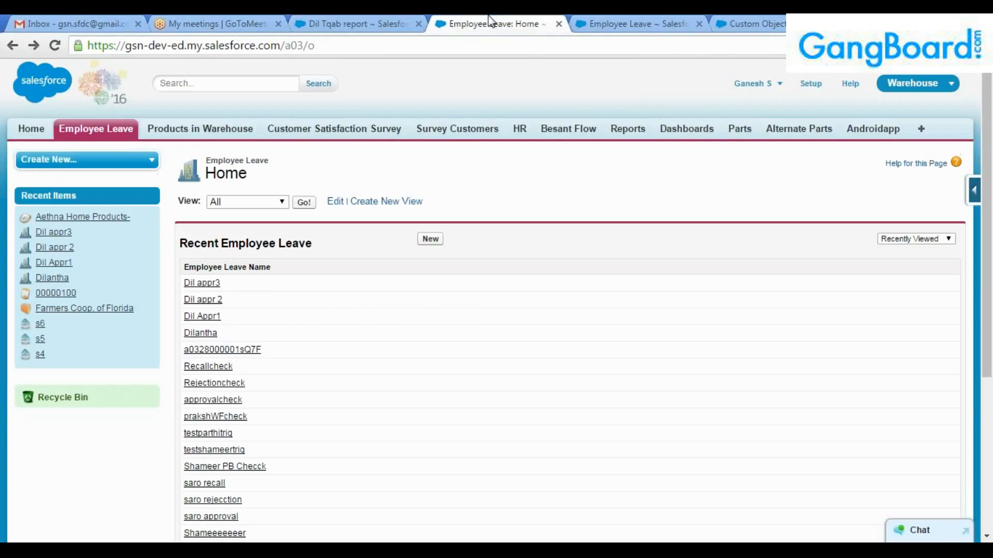
pyautogui.click(618, 23)
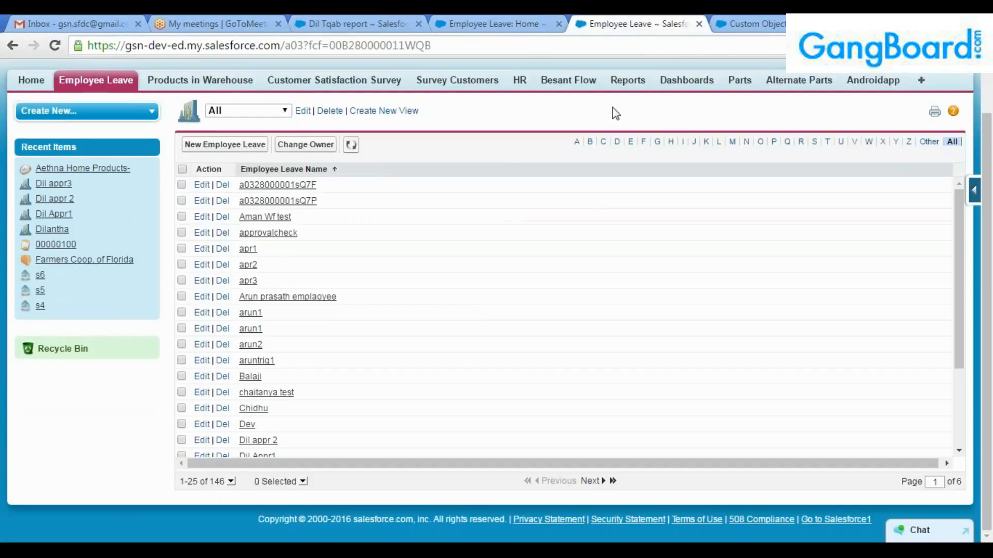
pyautogui.click(312, 20)
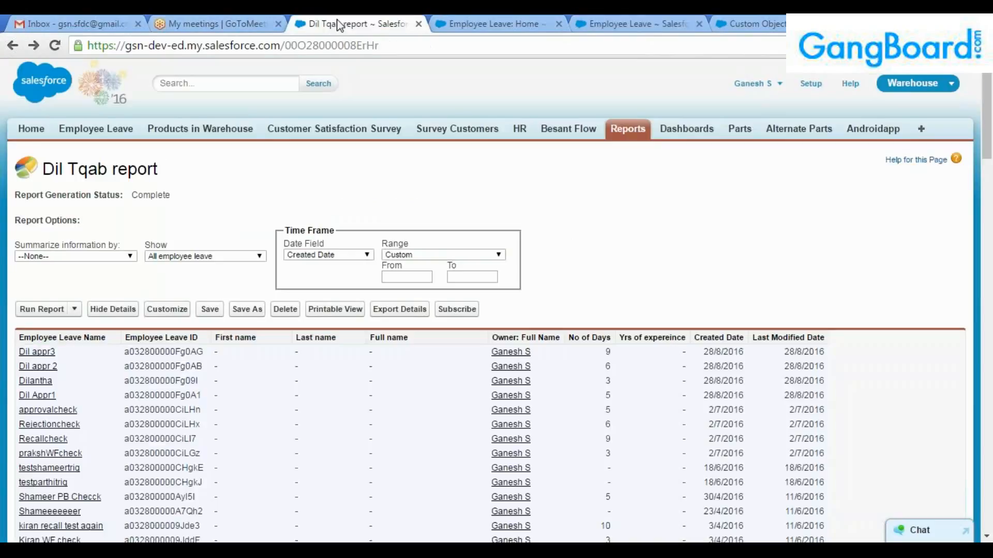
# Open the Home page in a new browser tab and replace its URL path with a03 to load the Employee Leave list.
pyautogui.keyDown('ctrl'); pyautogui.click(29, 132); pyautogui.keyUp('ctrl')
pyautogui.click(442, 18)
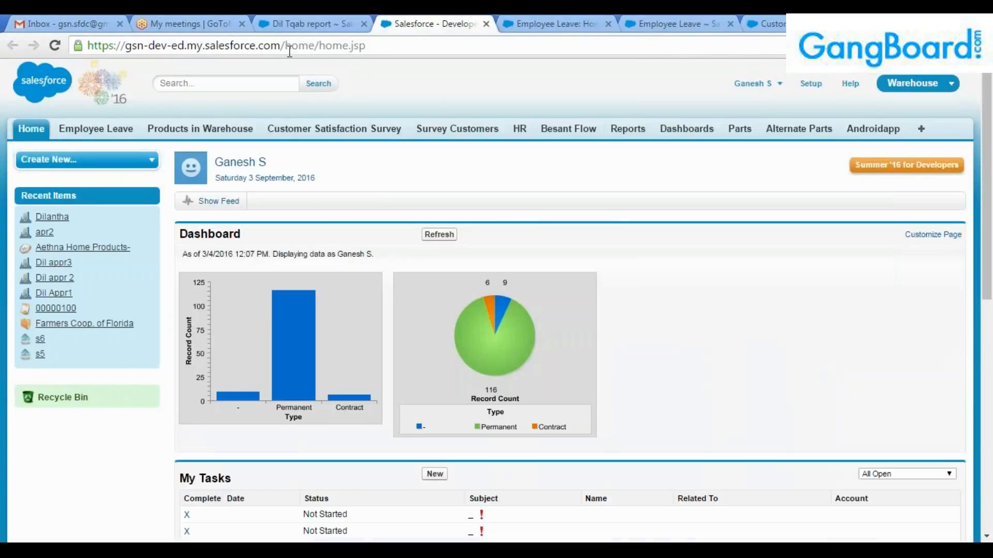
pyautogui.moveTo(285, 45); pyautogui.dragTo(432, 39)
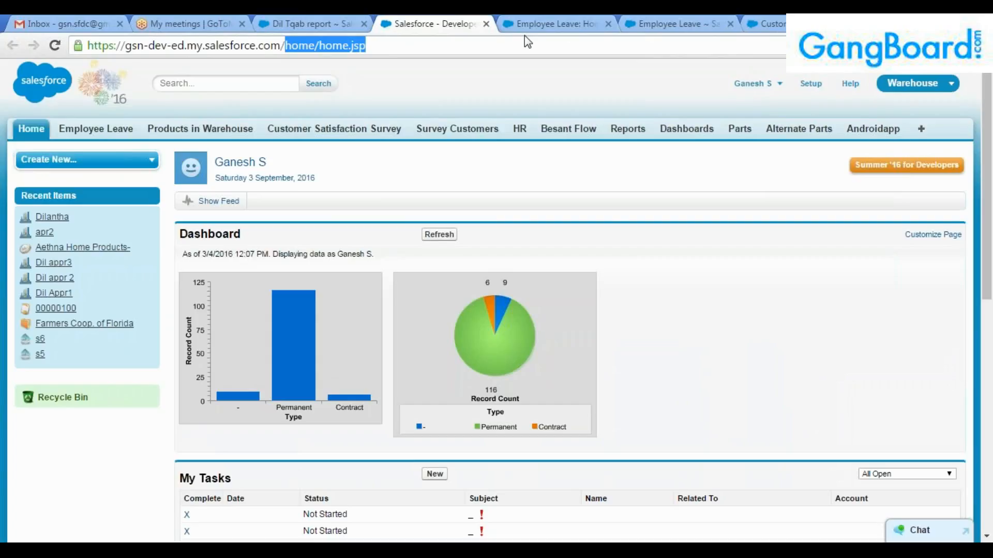
pyautogui.write('a03')
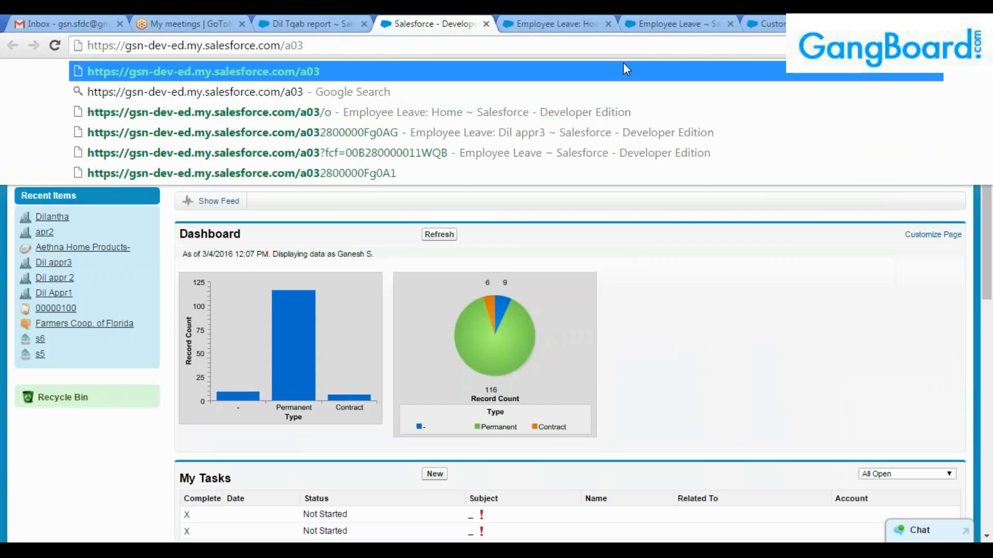
pyautogui.press('Return')
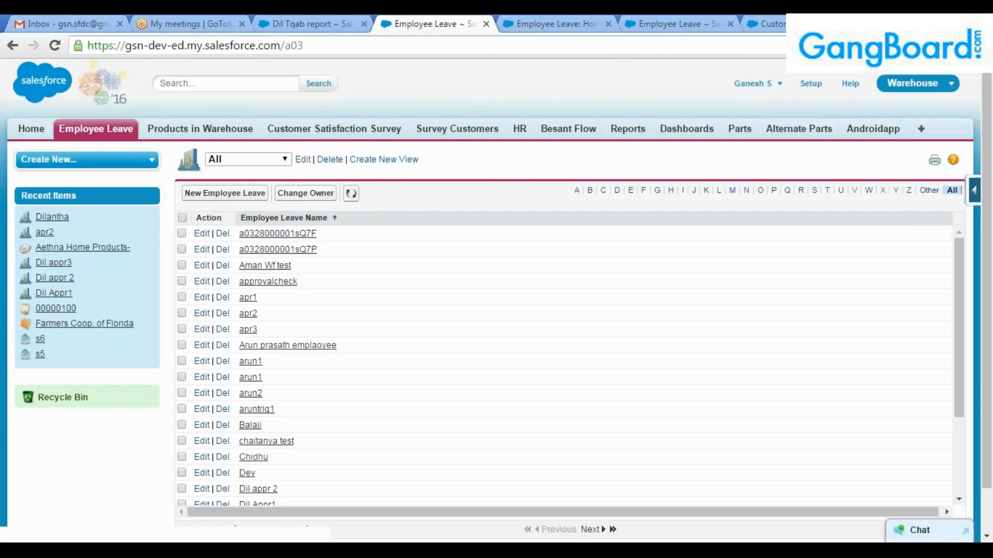
# Replace the a03 prefix in the URL with 001 to load the Accounts list.
pyautogui.doubleClick(293, 45)
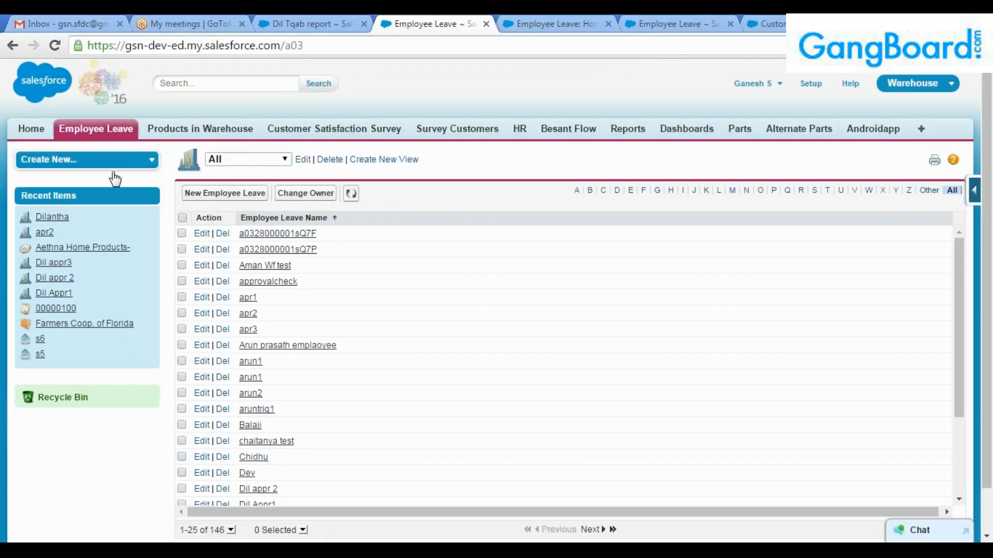
pyautogui.doubleClick(290, 45)
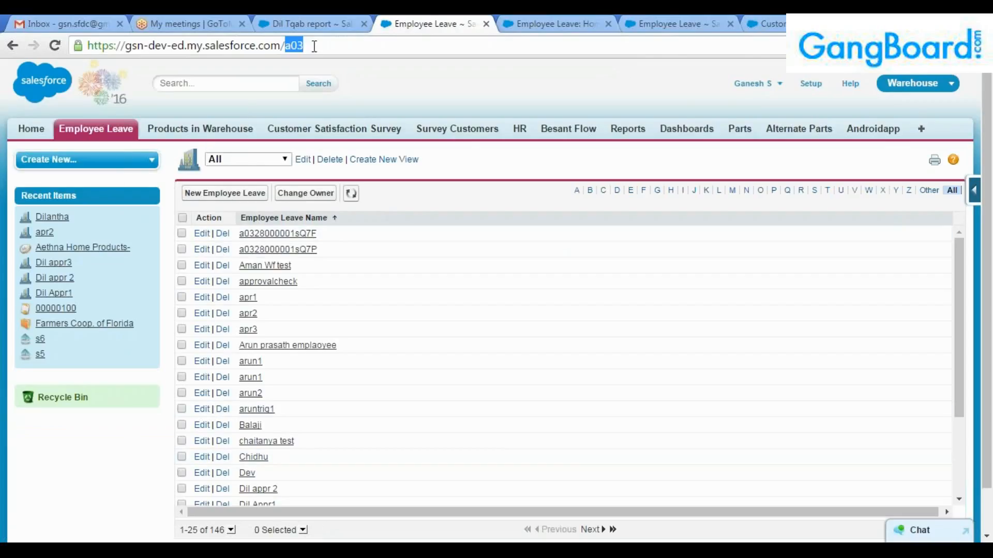
pyautogui.write('001')
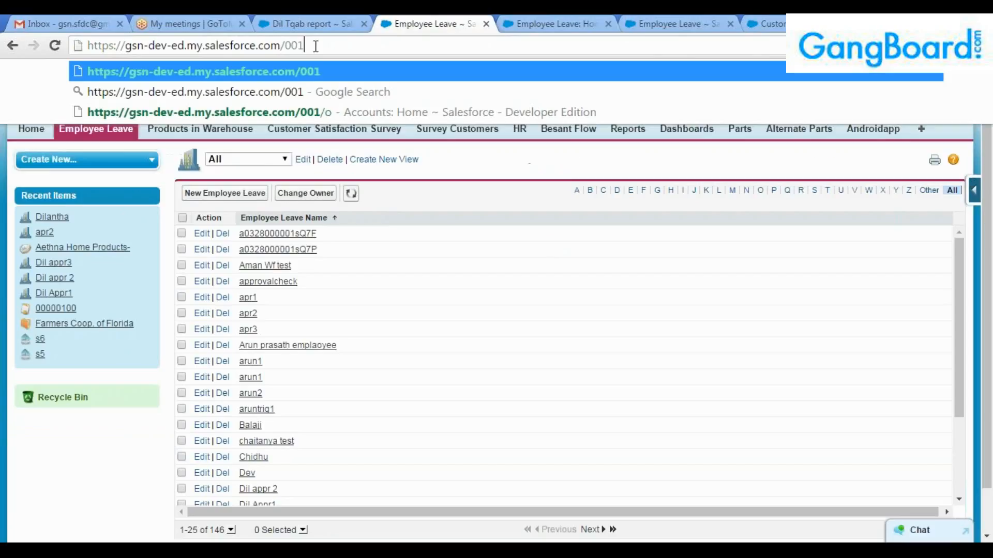
pyautogui.press('Return')
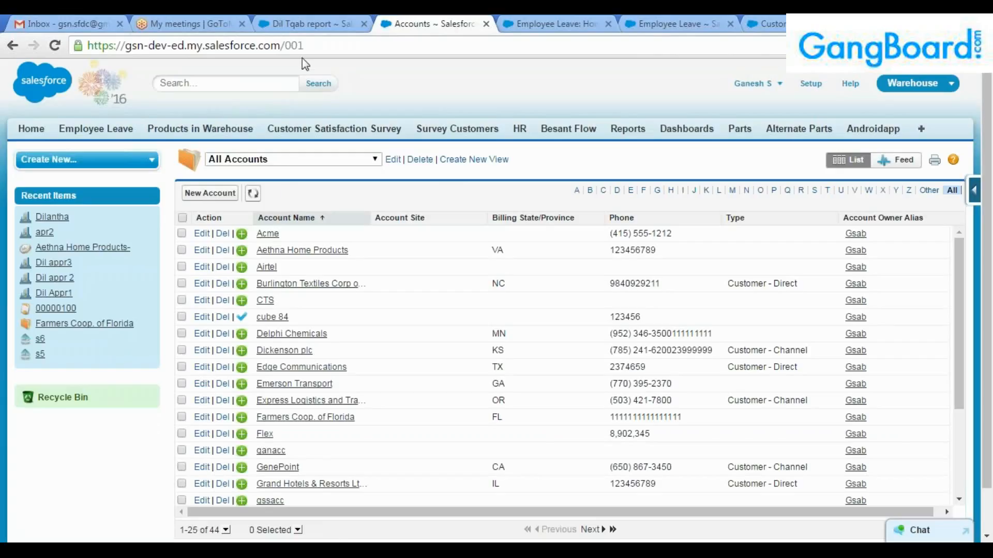
# Change the URL's object prefix to 003 to load the Contacts list.
pyautogui.moveTo(298, 46); pyautogui.dragTo(315, 46)
pyautogui.write('3')
pyautogui.press('Return')
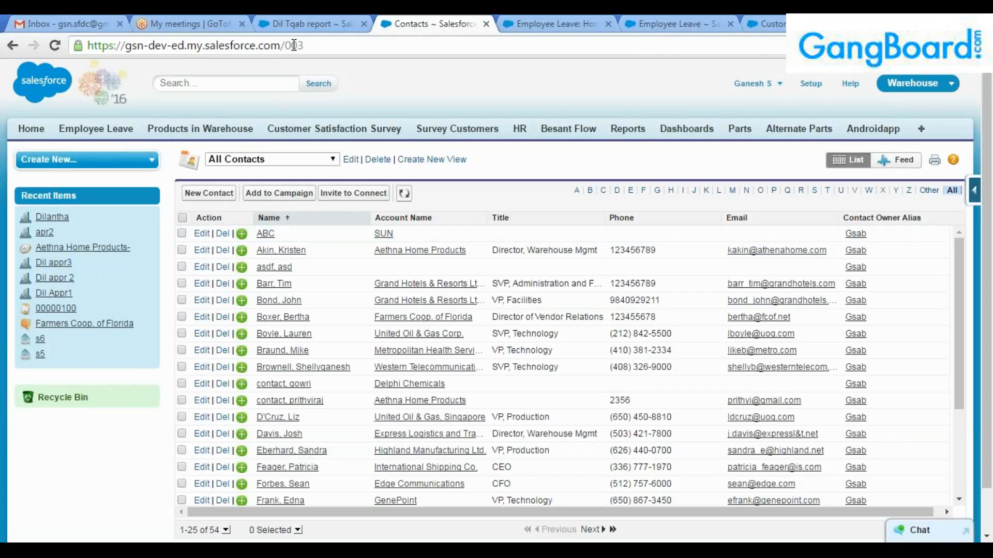
# Change the URL's object prefix to 006 to load the Opportunities list, and highlight that prefix in the address.
pyautogui.moveTo(294, 46); pyautogui.dragTo(347, 50)
pyautogui.write('6')
pyautogui.press('Return')
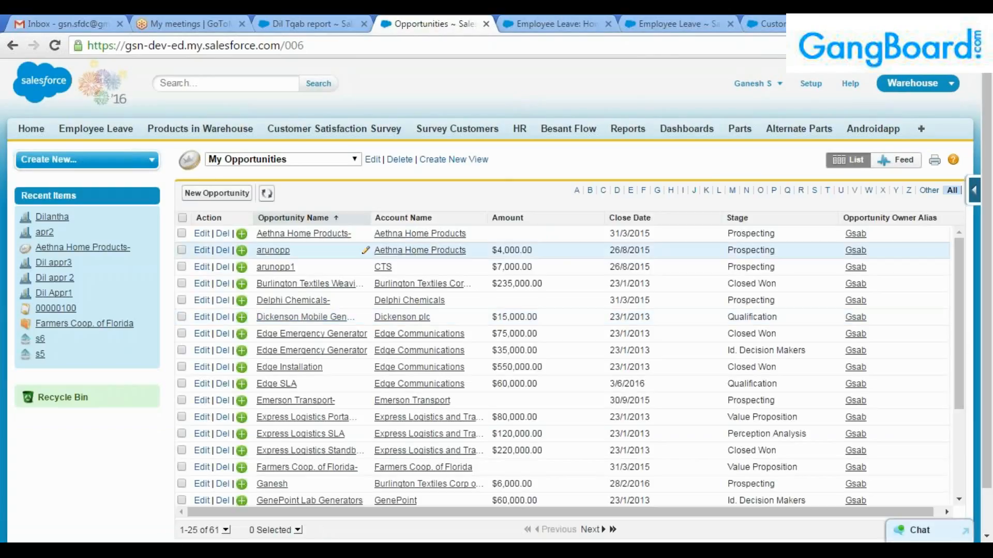
pyautogui.moveTo(285, 46); pyautogui.dragTo(356, 42)
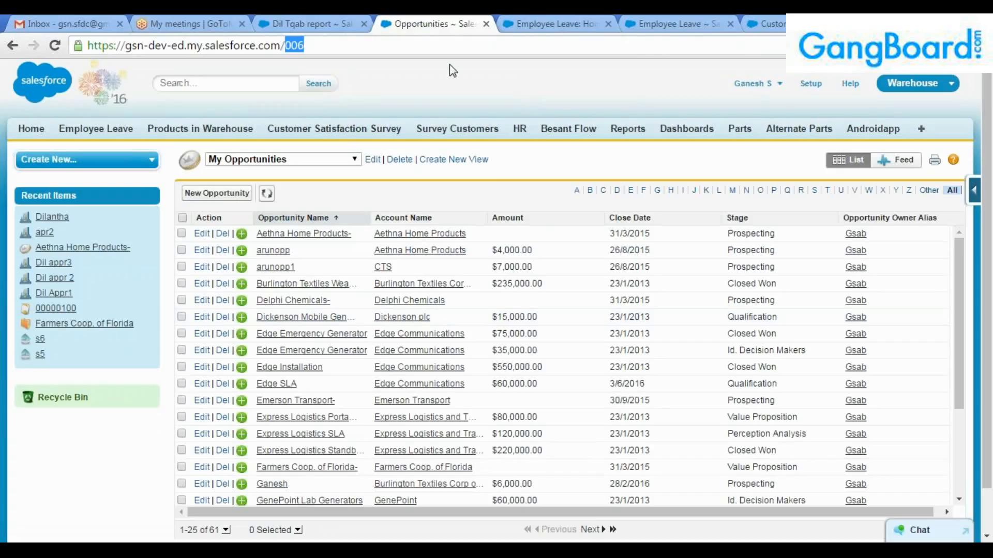
# Change the URL's object prefix to a03 to load the Employee Leave list, and highlight that prefix in the address.
pyautogui.write('a03')
pyautogui.press('Return')
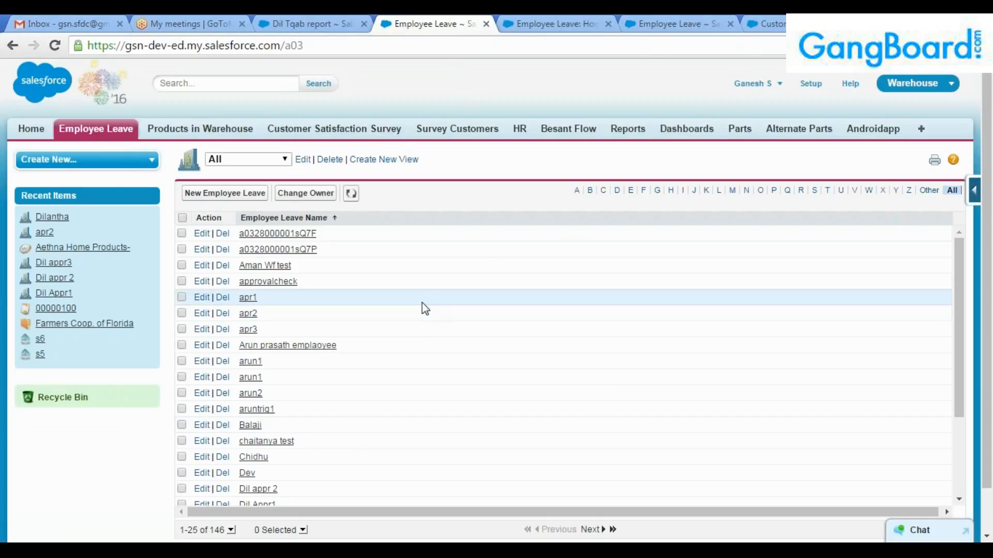
pyautogui.doubleClick(288, 47)
pyautogui.click(310, 24)
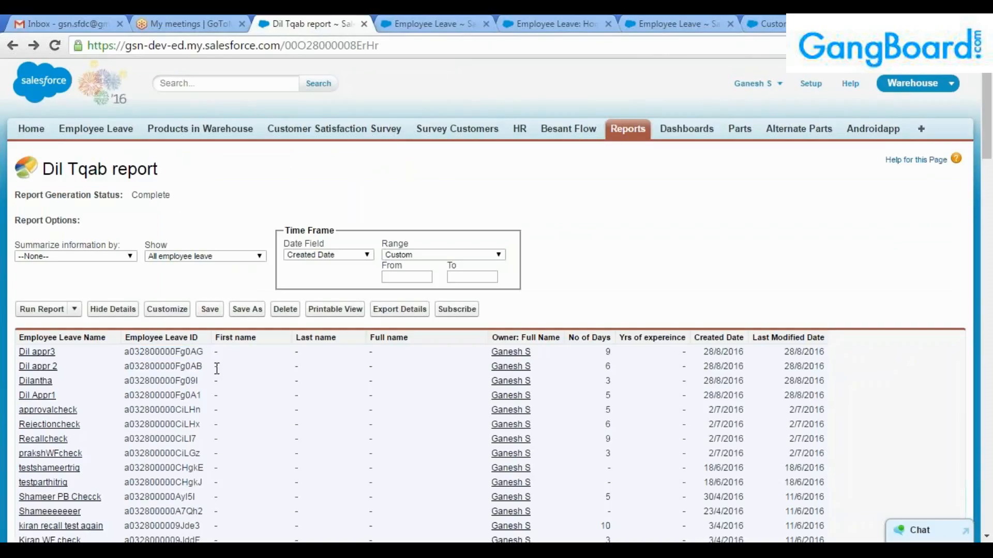
pyautogui.scroll(-1, 215, 371)
pyautogui.click(36, 308)
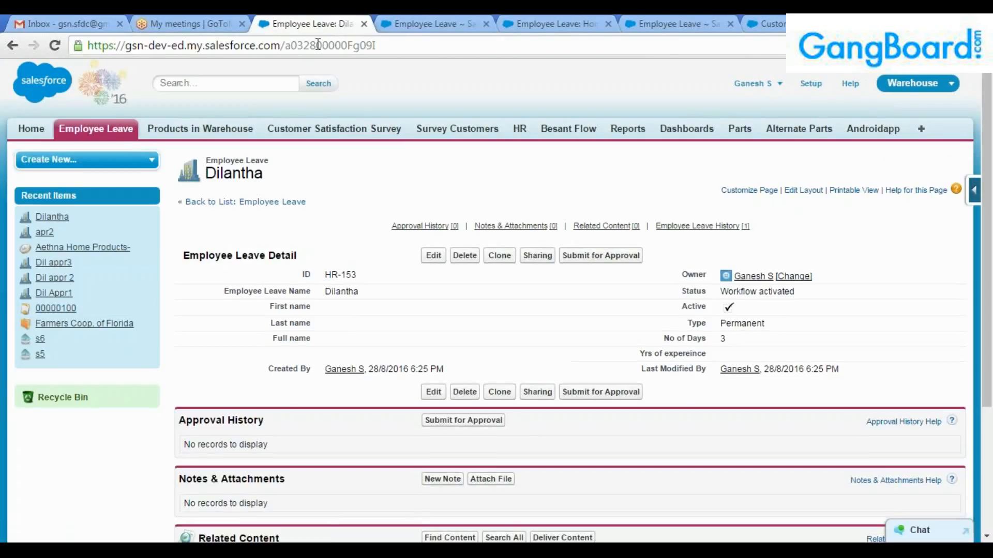
pyautogui.moveTo(285, 45)
pyautogui.mouseDown()
pyautogui.moveTo(395, 43)
pyautogui.moveTo(289, 54)
pyautogui.mouseUp()
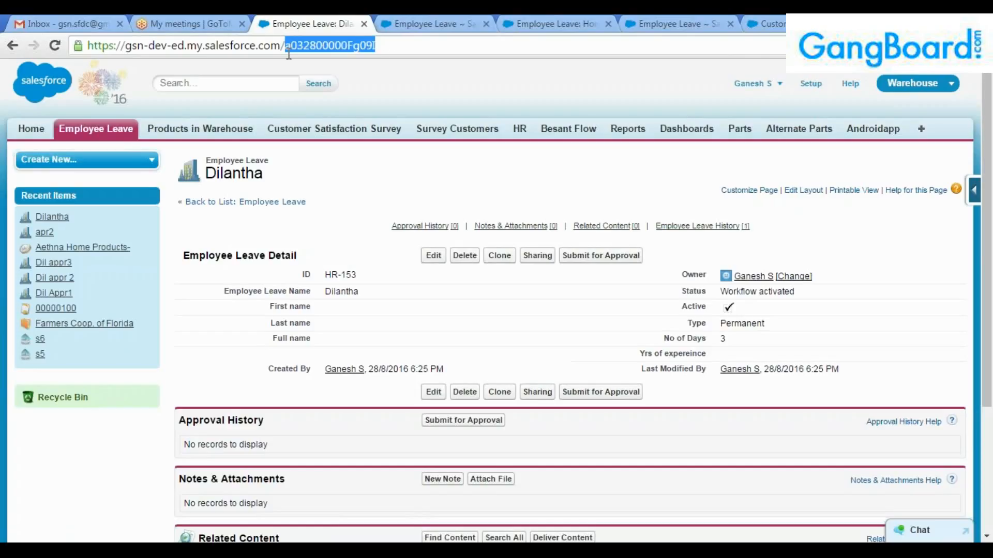
pyautogui.click(380, 47)
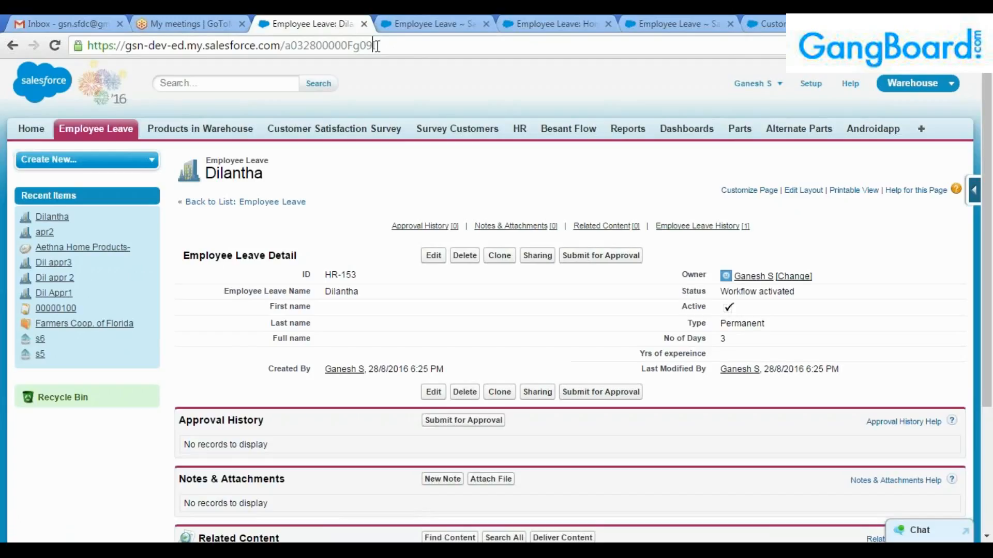
pyautogui.moveTo(376, 45)
pyautogui.mouseDown()
pyautogui.moveTo(282, 48)
pyautogui.moveTo(389, 46)
pyautogui.mouseUp()
pyautogui.click(304, 47)
pyautogui.click(286, 46)
# Return to the Dil Tqab report and look through the record IDs in its Employee Leave rows.
pyautogui.click(12, 45)
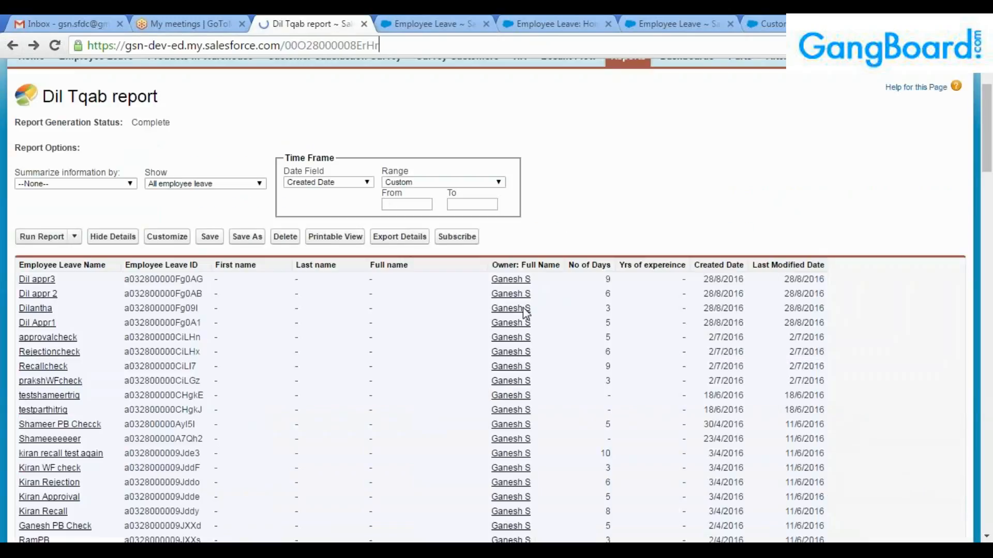
pyautogui.scroll(-3, 413, 254)
pyautogui.scroll(-12, 396, 265)
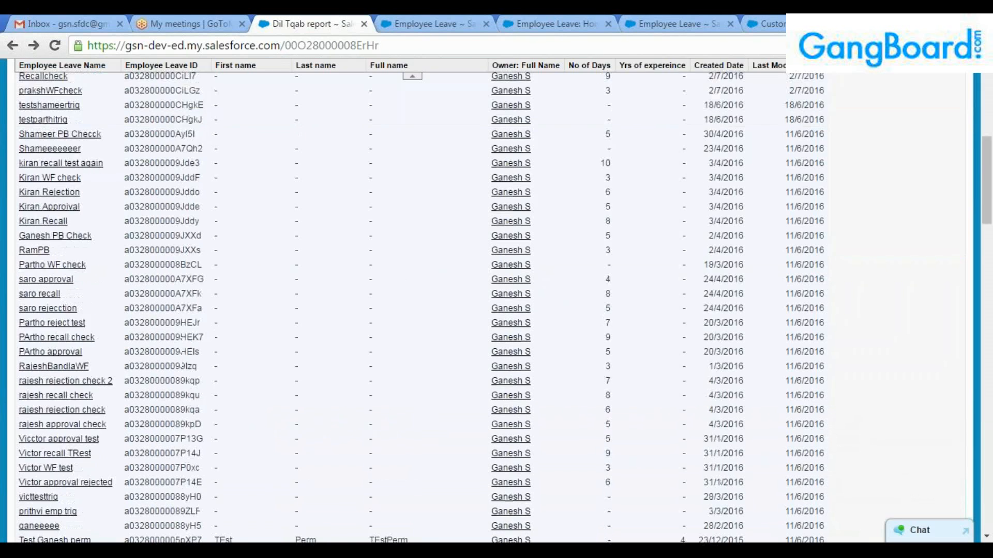
# Generate the printable view of the Dil Tqab report and open the downloaded Excel file.
pyautogui.scroll(7, 311, 249)
pyautogui.scroll(9, 311, 249)
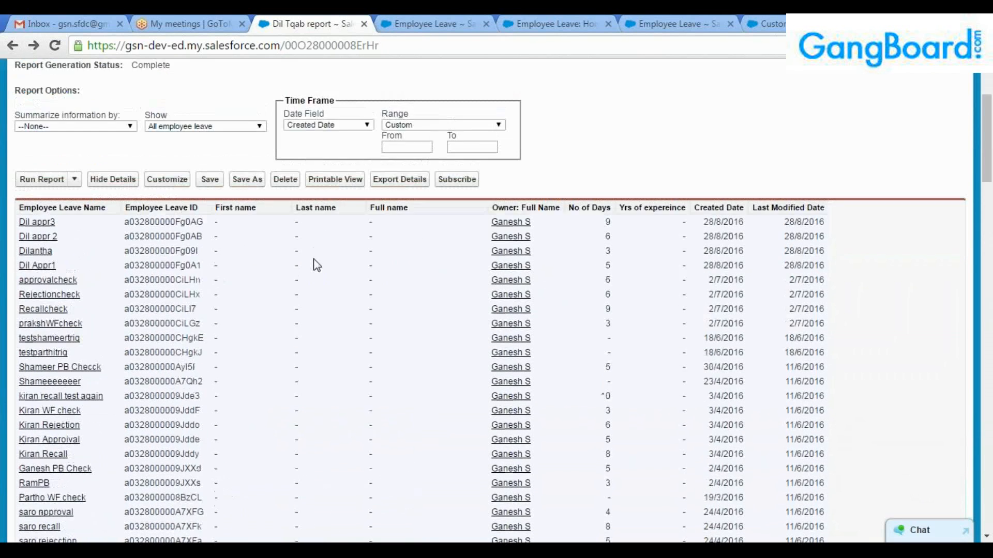
pyautogui.scroll(-2, 399, 366)
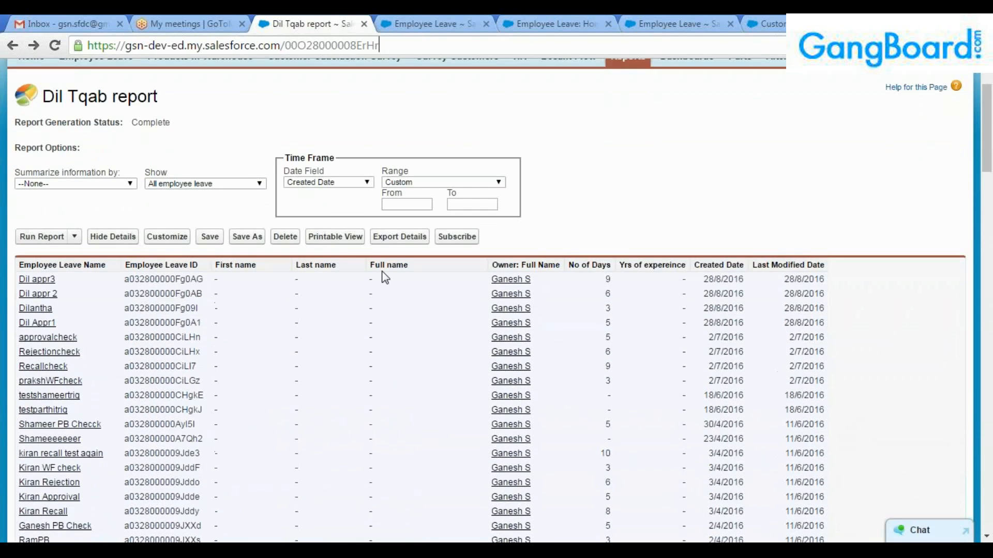
pyautogui.click(342, 238)
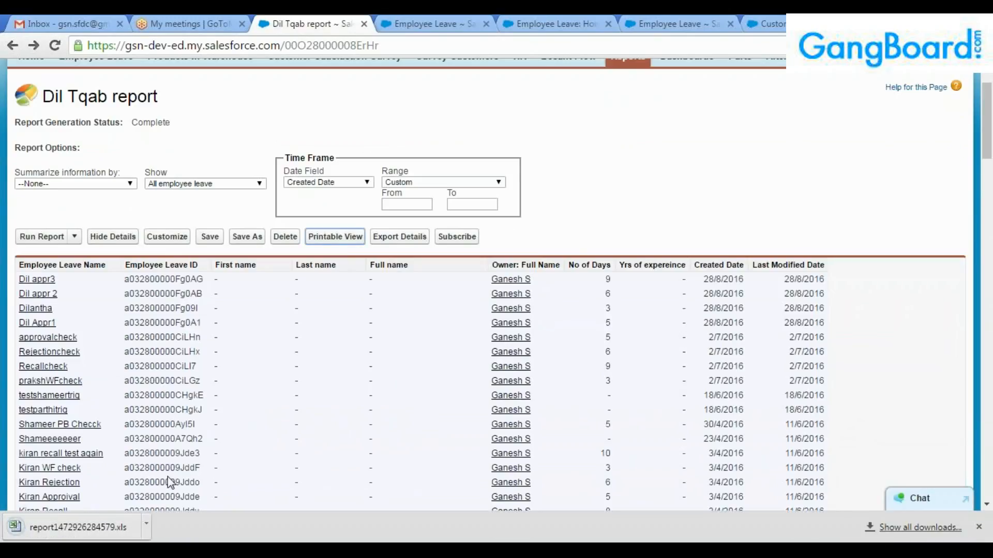
pyautogui.click(95, 532)
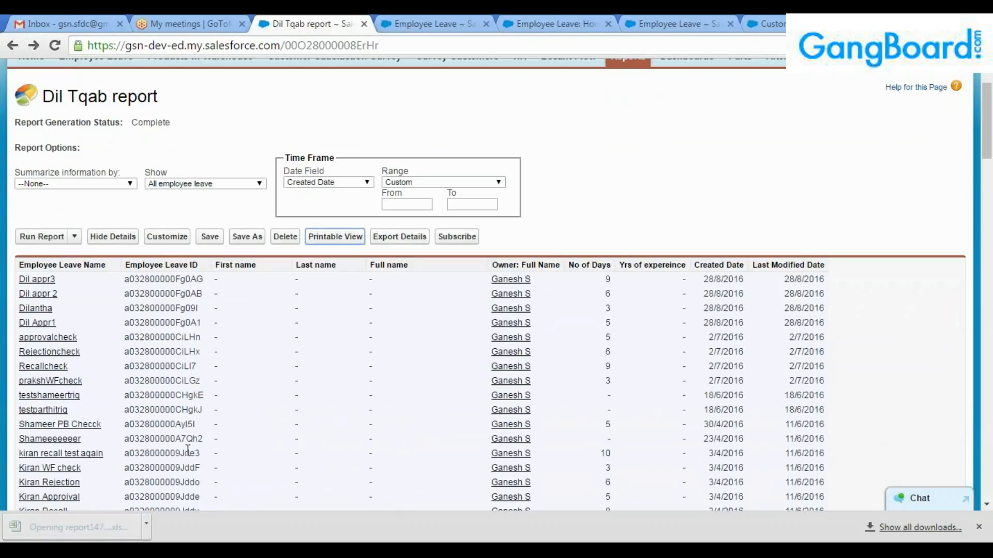
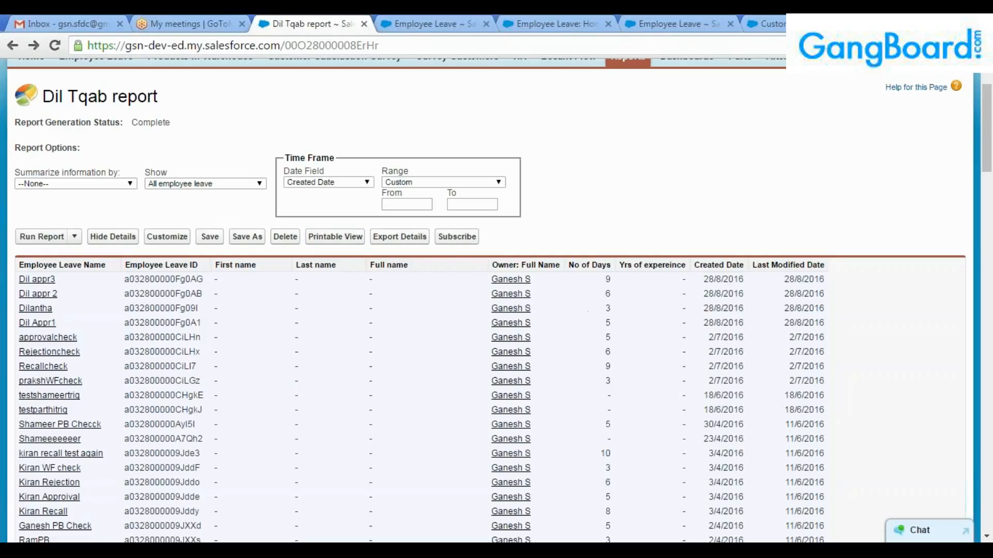
# Customize the Dil Tqab report by switching it to Summary format and grouping the records by the Type field.
pyautogui.scroll(-14, 640, 318)
pyautogui.scroll(-10, 639, 315)
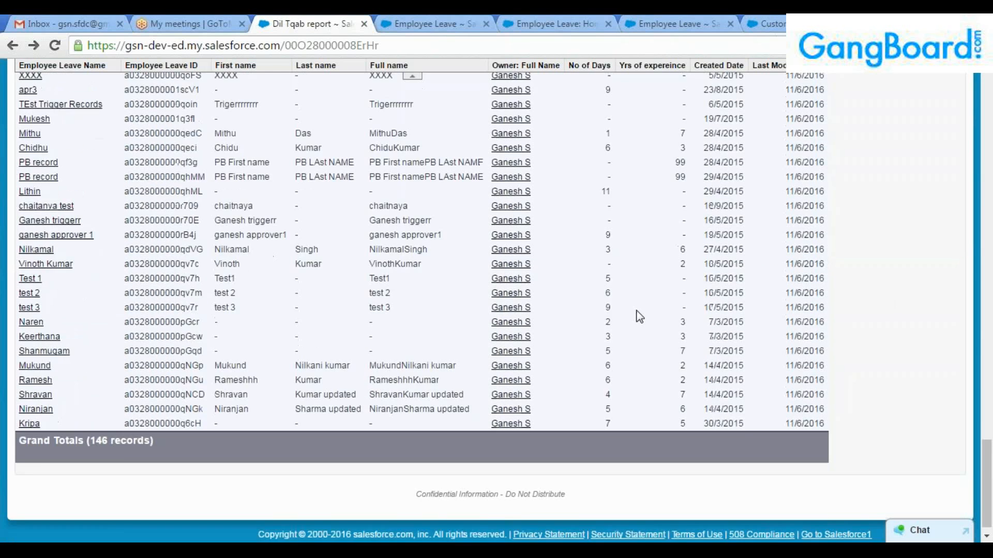
pyautogui.scroll(15, 638, 307)
pyautogui.scroll(15, 638, 301)
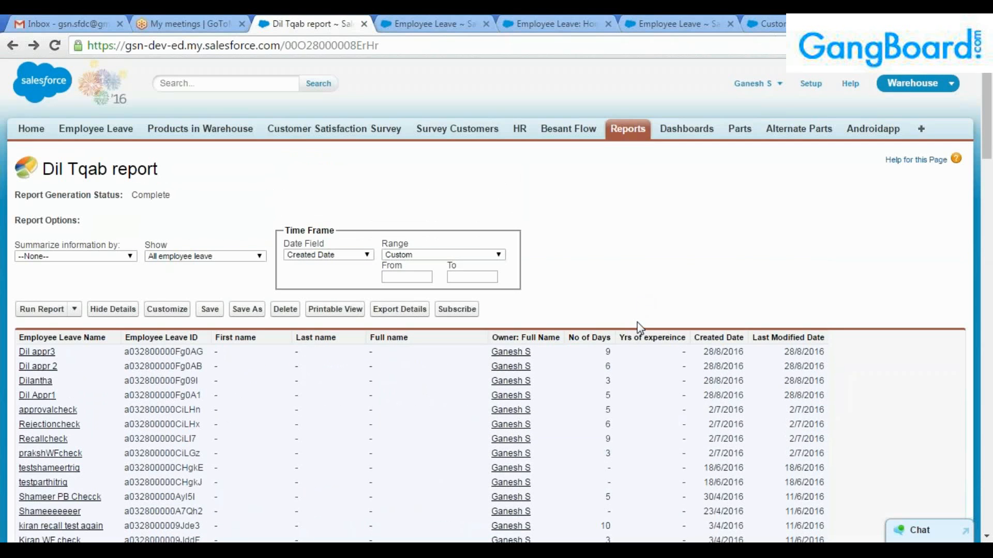
pyautogui.scroll(-4, 640, 327)
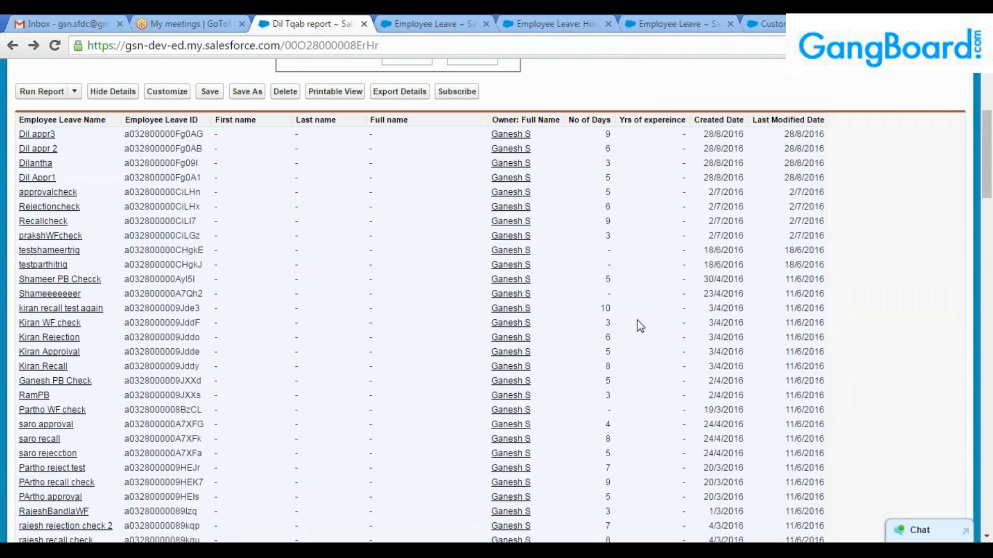
pyautogui.click(169, 93)
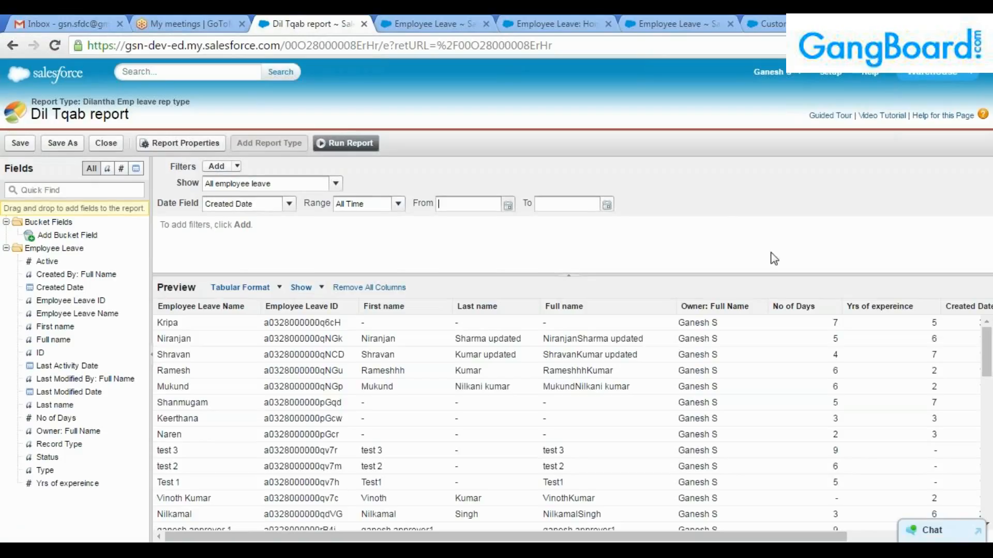
pyautogui.click(278, 288)
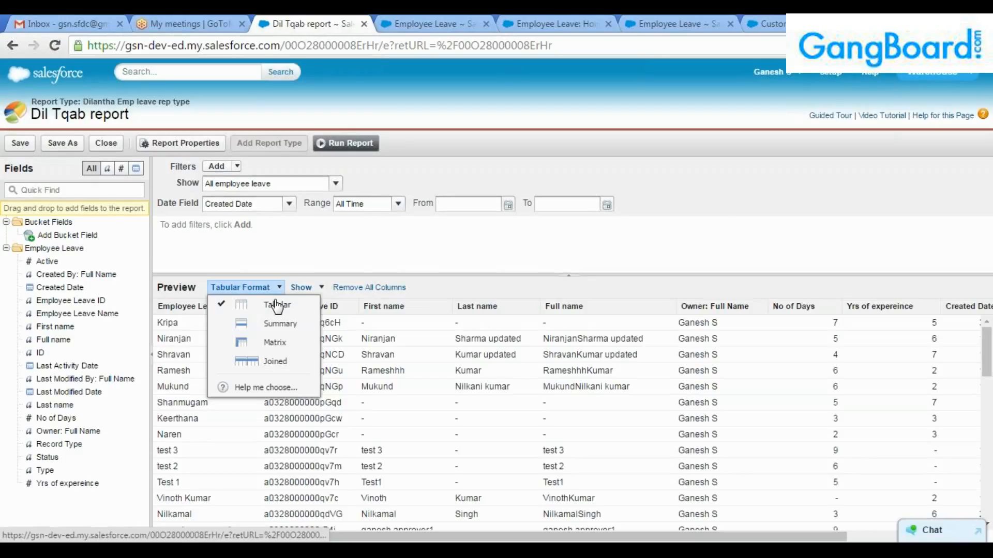
pyautogui.click(292, 330)
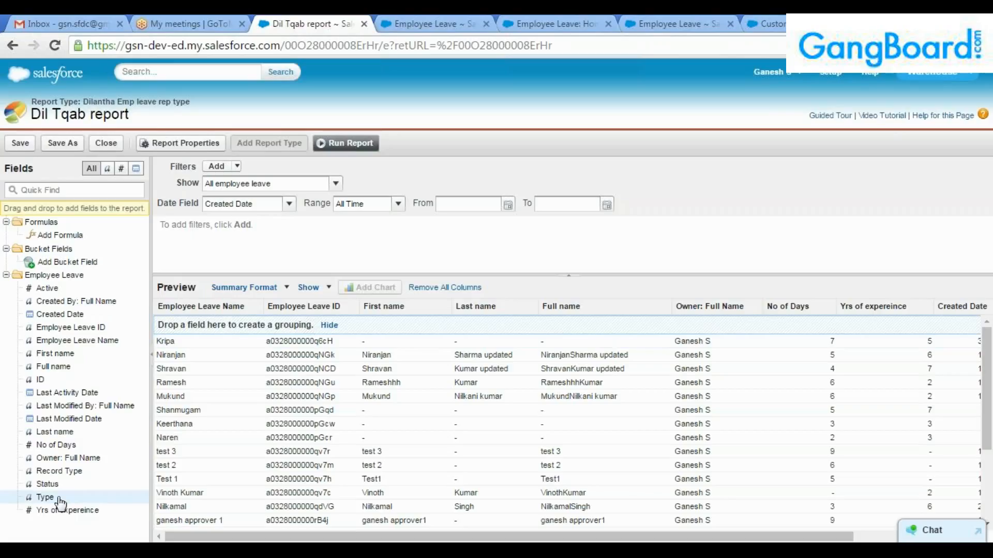
pyautogui.moveTo(42, 498); pyautogui.dragTo(290, 330)
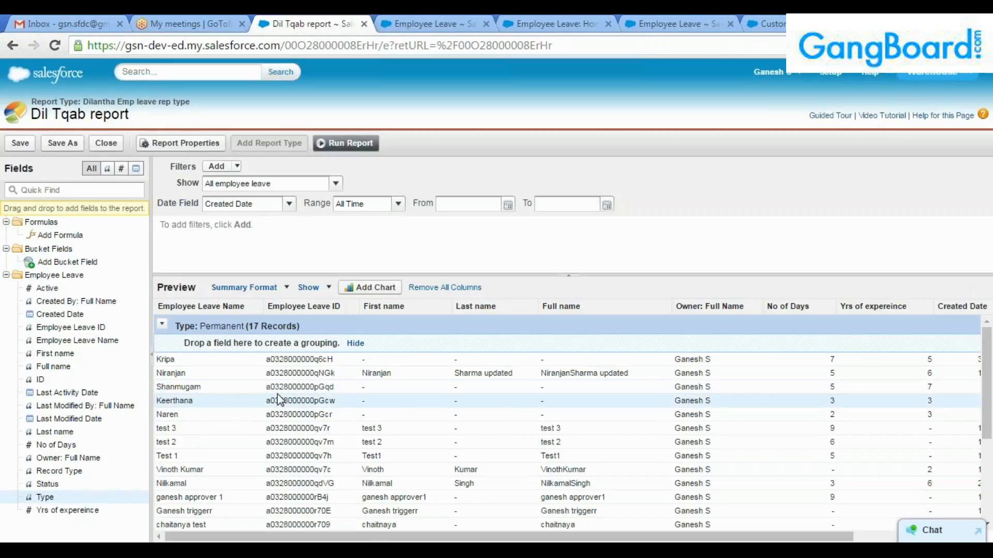
# Filter the Employee Leave list to names starting with D, check the Type field on the trainee's record, and return to the report builder.
pyautogui.click(442, 21)
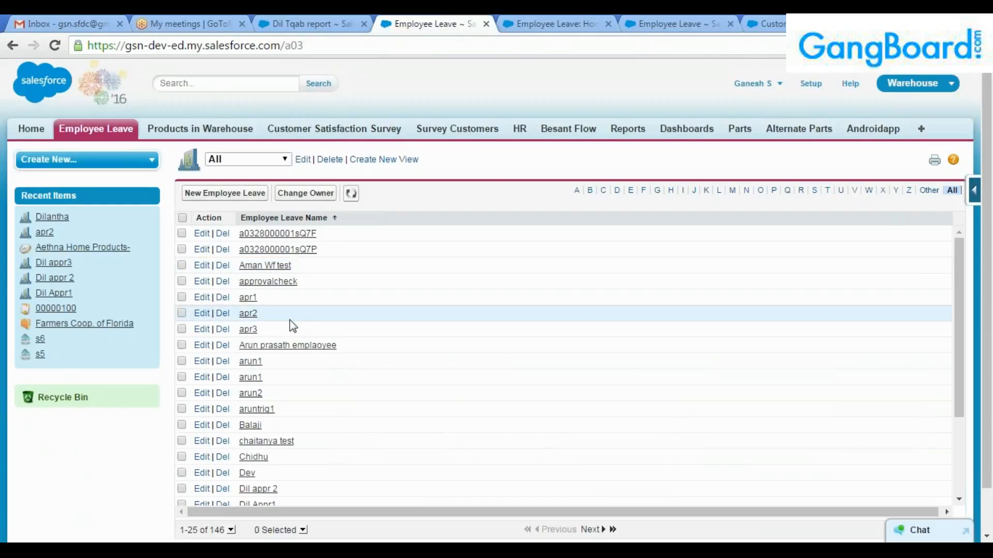
pyautogui.click(618, 194)
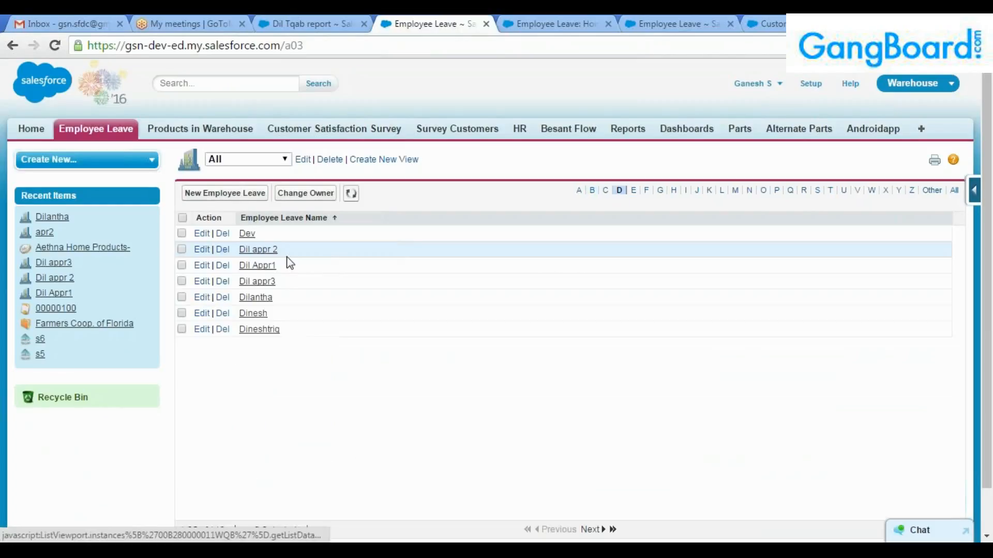
pyautogui.click(256, 298)
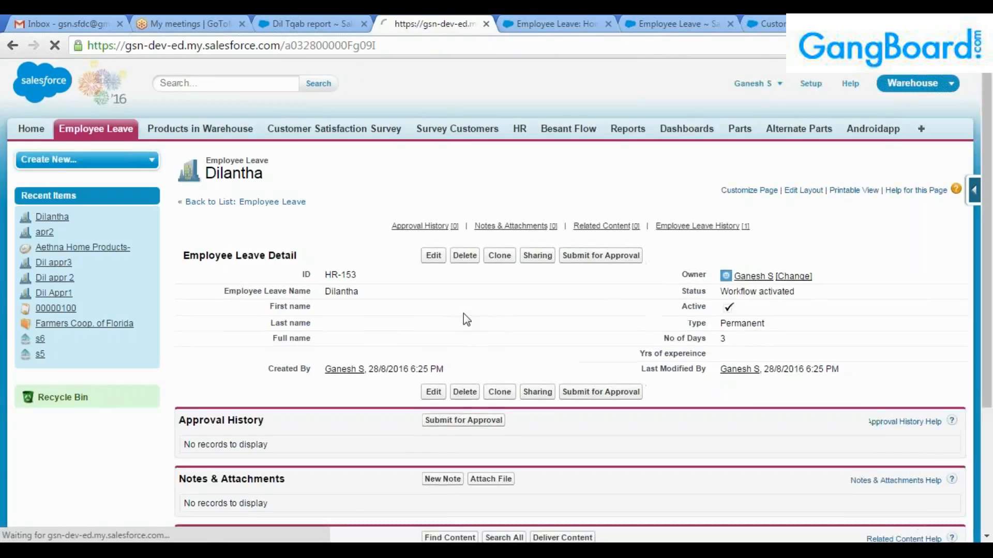
pyautogui.scroll(-2, 483, 326)
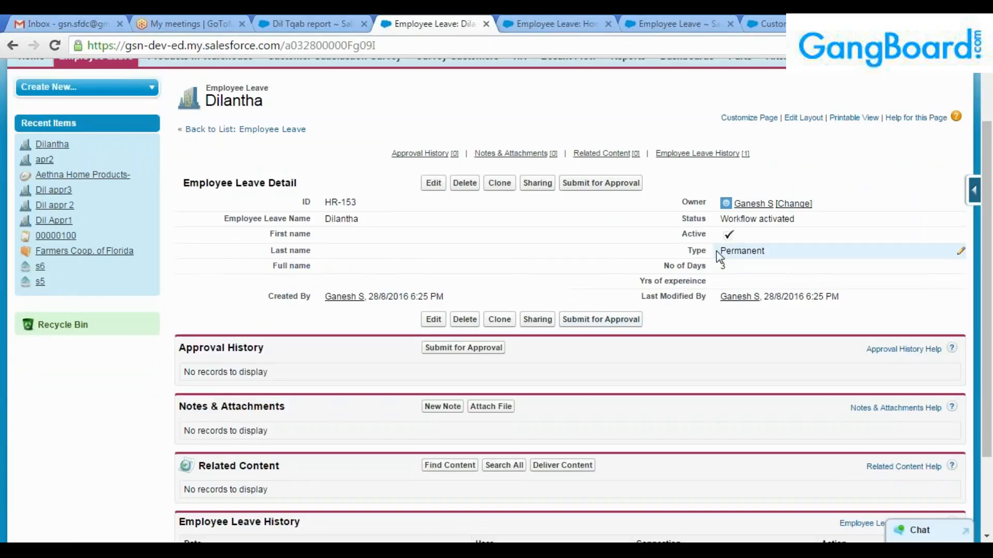
pyautogui.doubleClick(715, 251)
pyautogui.click(307, 19)
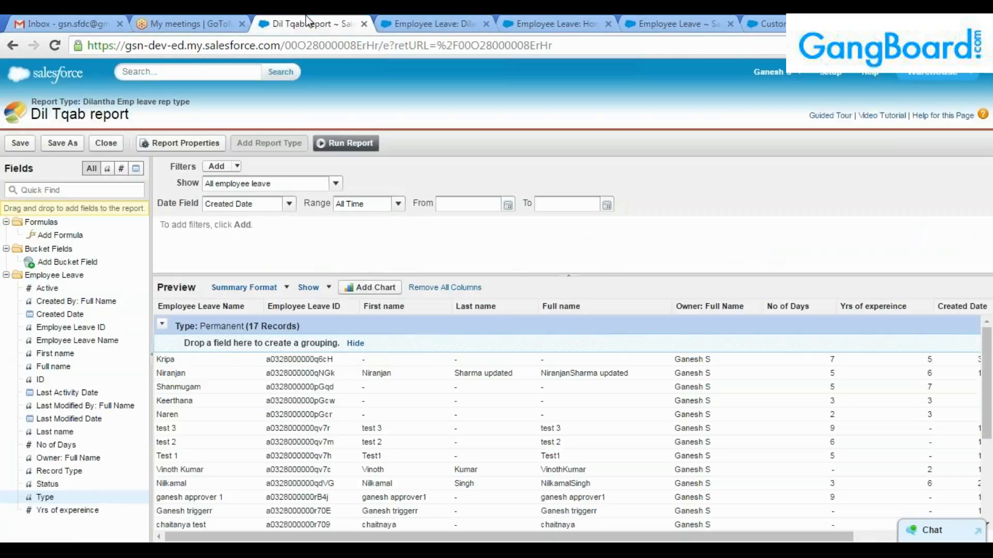
pyautogui.click(286, 287)
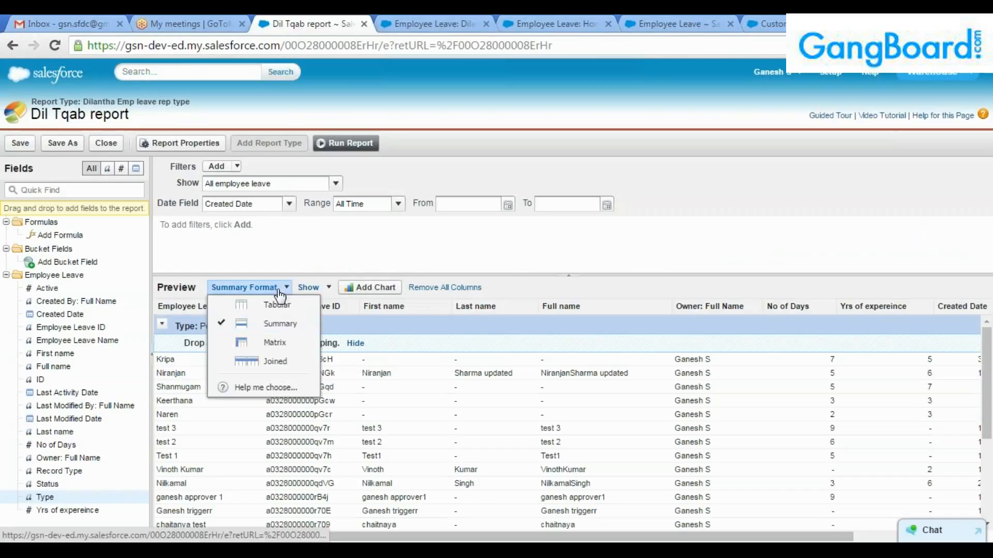
pyautogui.click(273, 289)
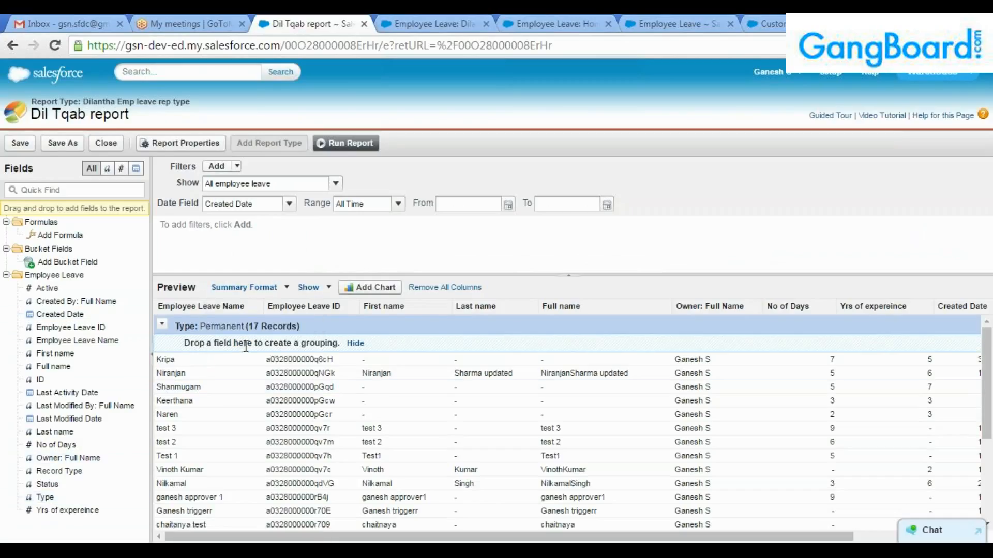
# Save the report as "Dil Summary report" in the trainee's own reports folder and run it.
pyautogui.click(62, 143)
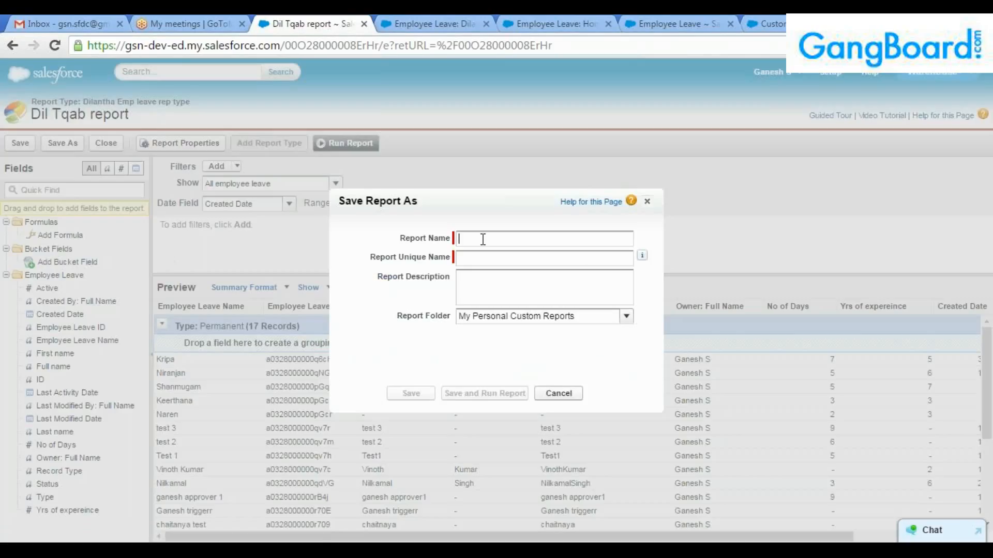
pyautogui.write('Dil Summary report')
pyautogui.press('Tab')
pyautogui.click(495, 277)
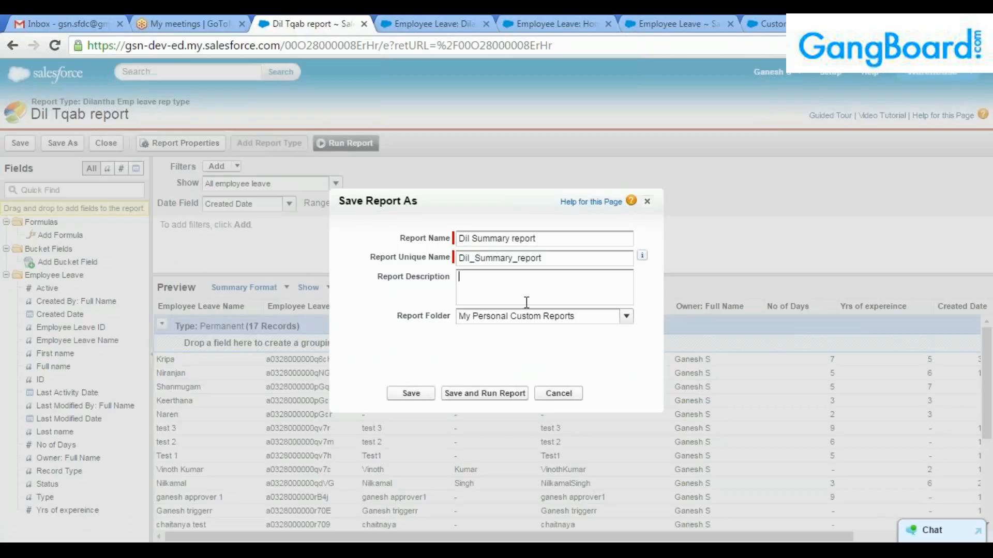
pyautogui.click(626, 316)
pyautogui.click(487, 155)
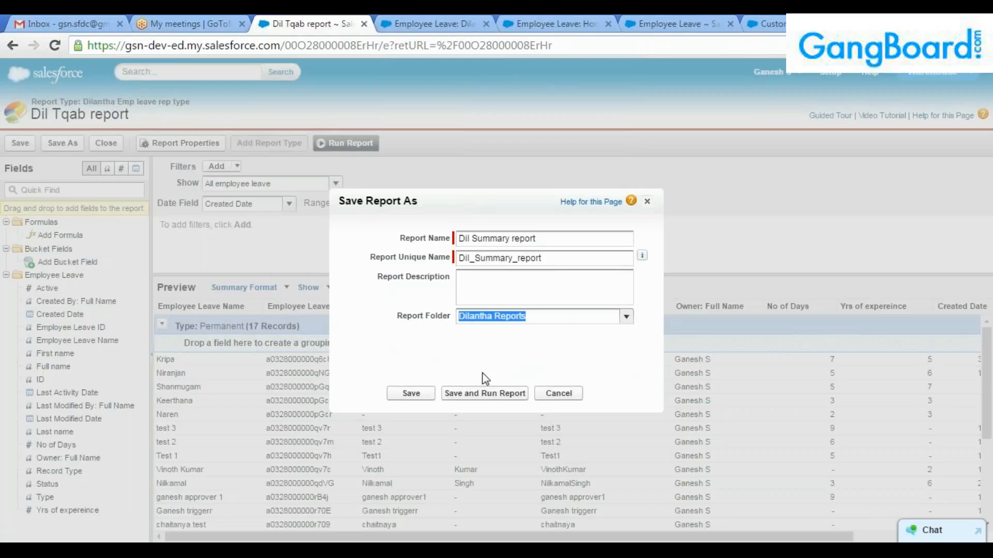
pyautogui.click(486, 396)
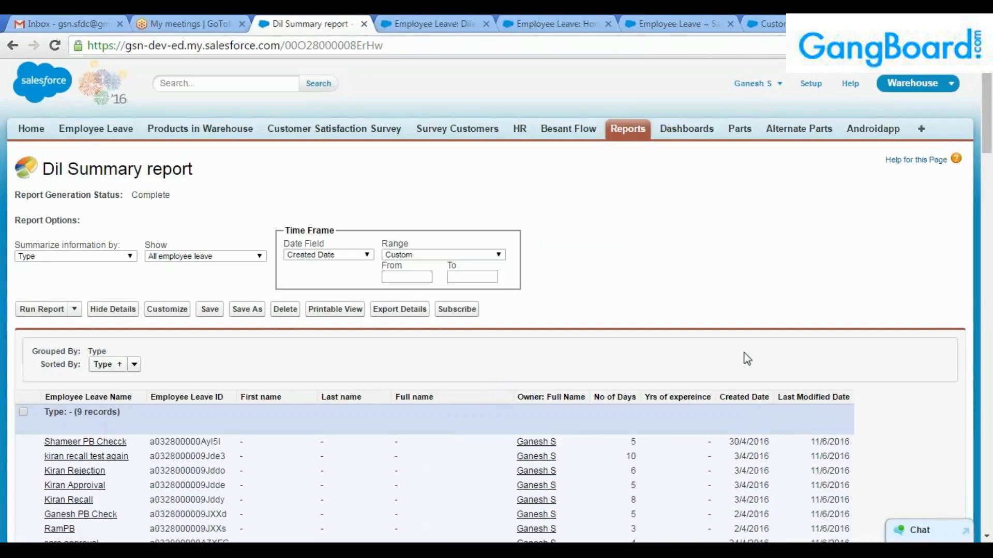
# Examine the record counts of the Permanent and Contract groups in the summary report.
pyautogui.scroll(-5, 744, 357)
pyautogui.scroll(-3, 758, 327)
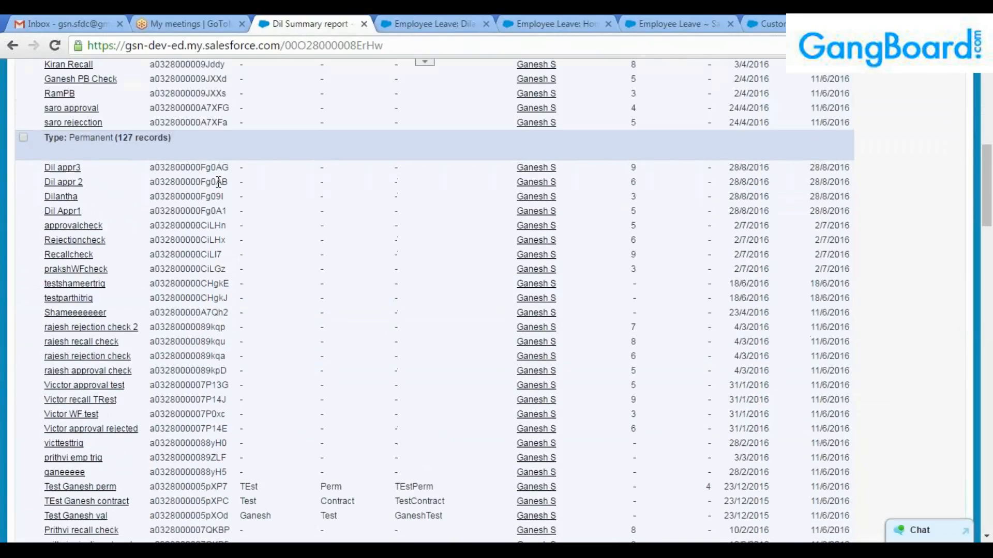
pyautogui.moveTo(117, 139); pyautogui.dragTo(172, 138)
pyautogui.click(177, 144)
pyautogui.scroll(-20, 188, 169)
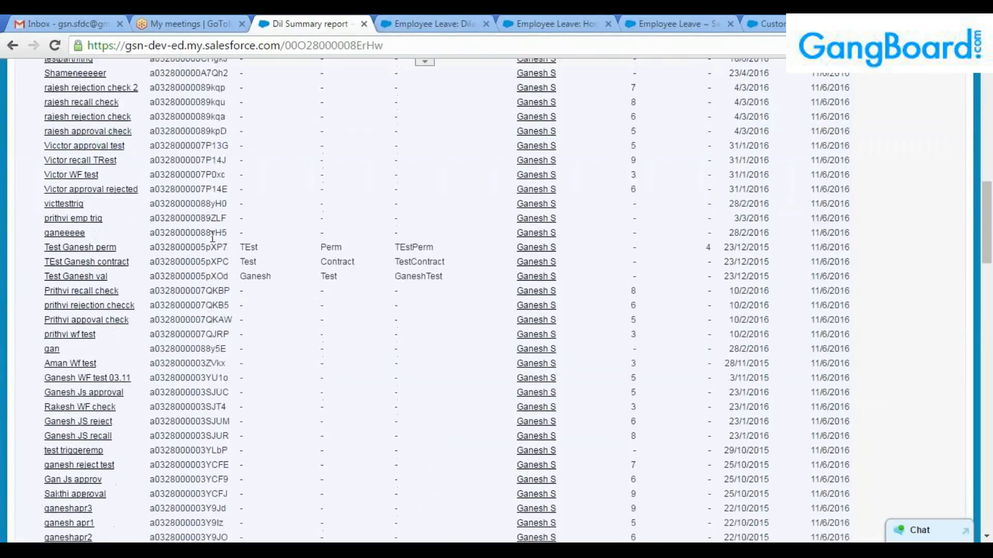
pyautogui.scroll(-10, 213, 237)
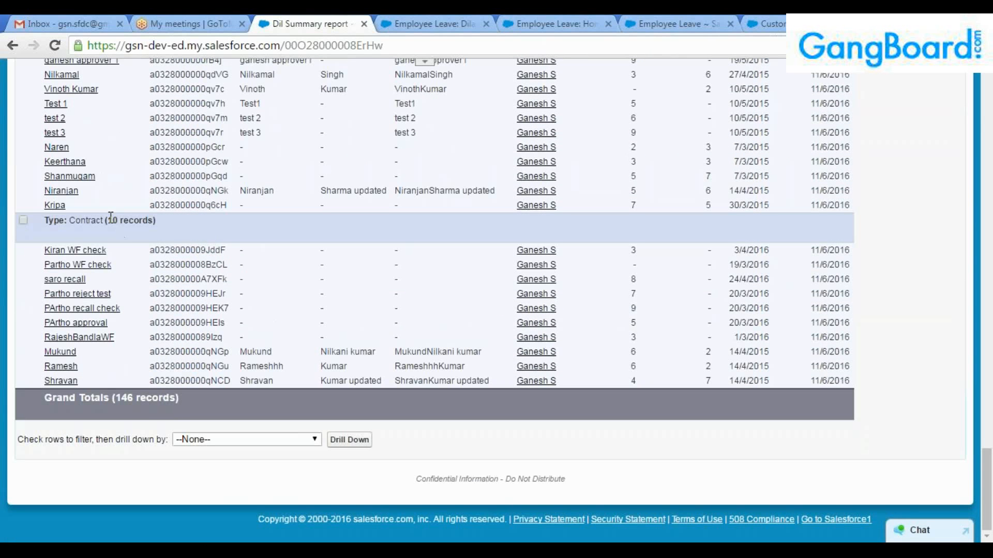
pyautogui.moveTo(110, 218); pyautogui.dragTo(158, 222)
pyautogui.click(166, 229)
# Examine the record count and blank Type value of the first group in the summary report.
pyautogui.scroll(20, 372, 243)
pyautogui.scroll(15, 377, 254)
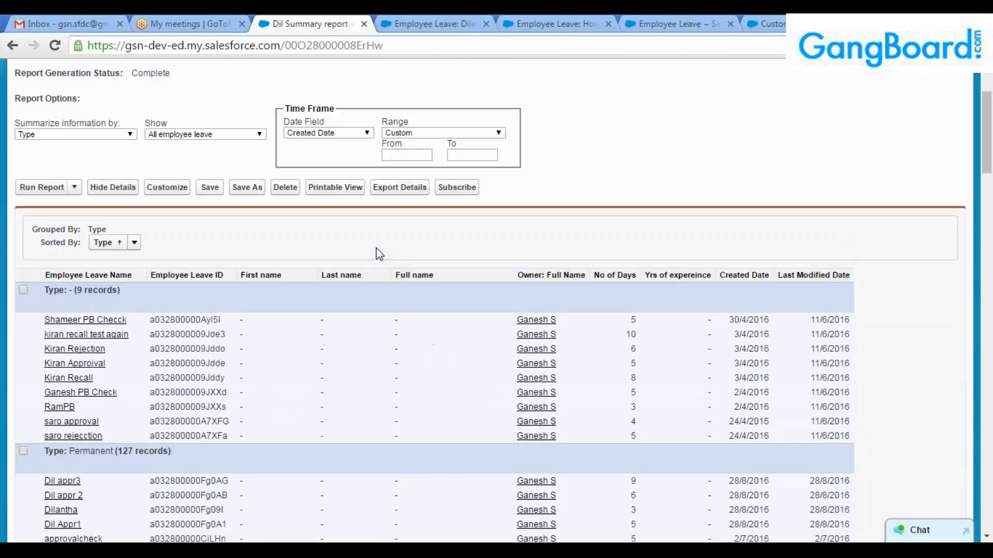
pyautogui.scroll(-2, 78, 227)
pyautogui.moveTo(78, 216); pyautogui.dragTo(118, 217)
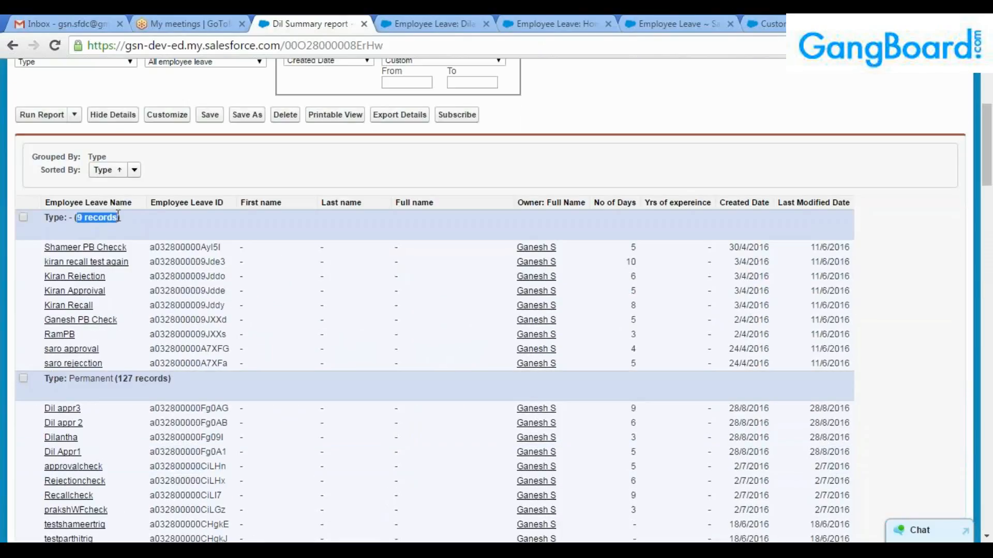
pyautogui.click(120, 218)
pyautogui.doubleClick(69, 218)
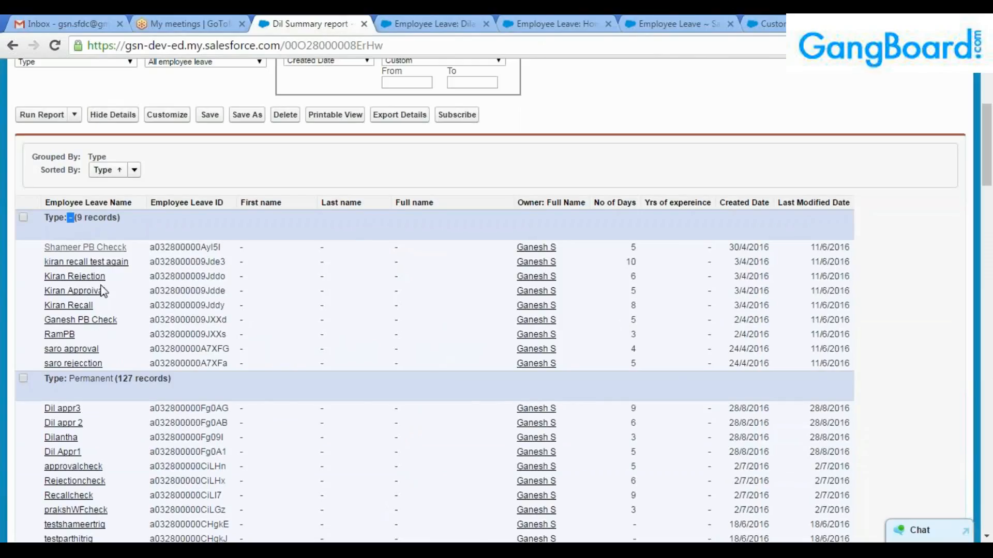
# Open the last record of the blank Type group in a new tab, view its Type options, and cancel the edit.
pyautogui.keyDown('ctrl'); pyautogui.click(73, 364); pyautogui.keyUp('ctrl')
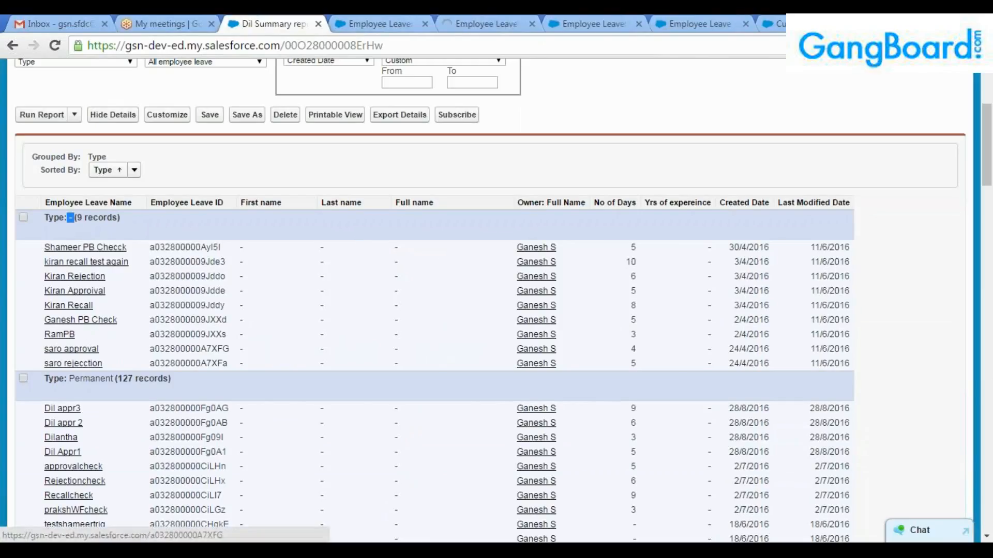
pyautogui.click(486, 23)
pyautogui.scroll(-2, 544, 283)
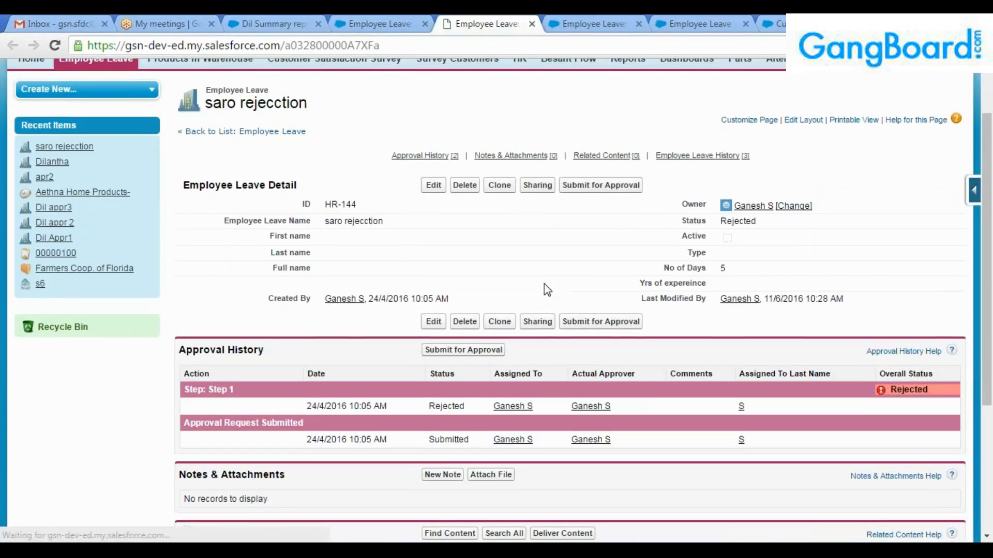
pyautogui.doubleClick(731, 252)
pyautogui.click(751, 254)
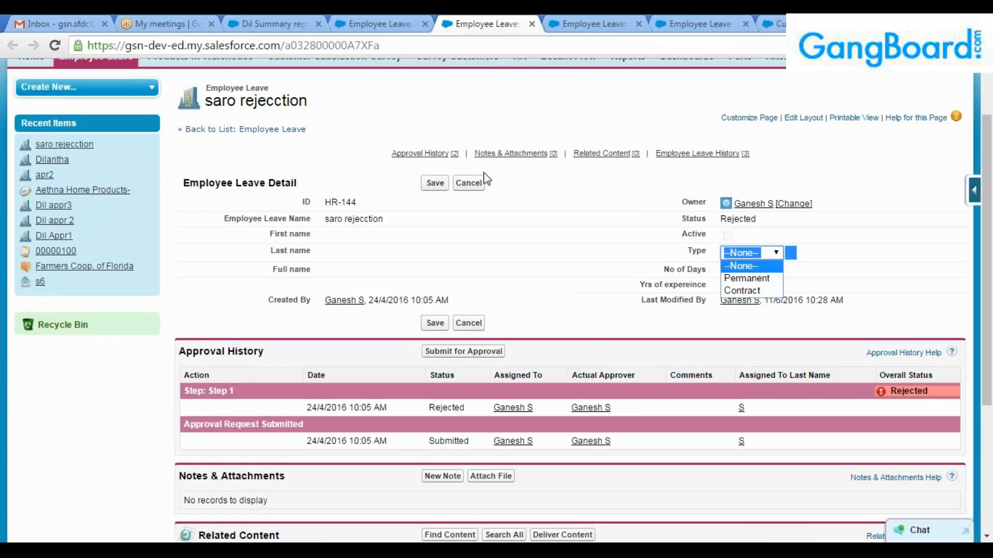
pyautogui.click(466, 182)
# Close the two open employee leave record tabs and return to the groups in the summary report.
pyautogui.click(381, 23)
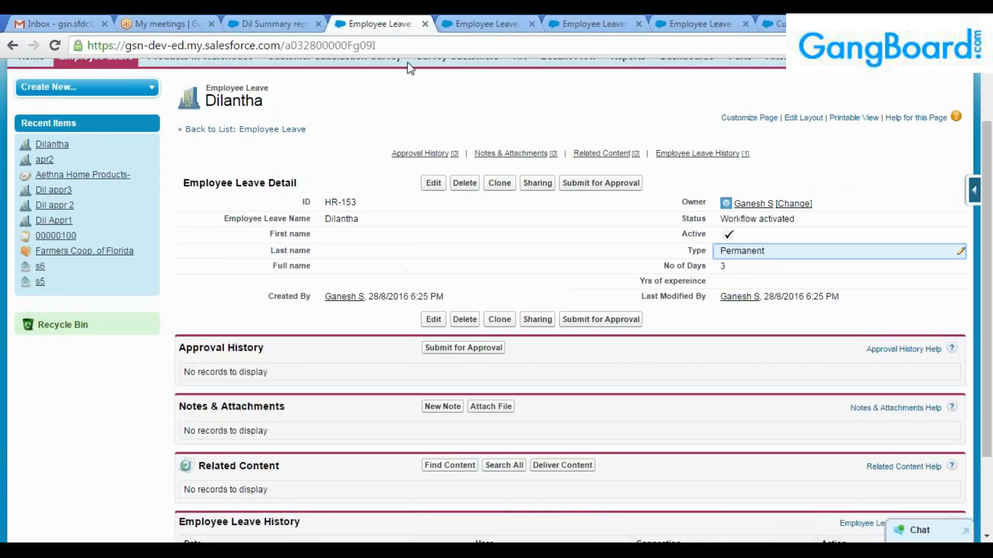
pyautogui.click(425, 24)
pyautogui.click(425, 24)
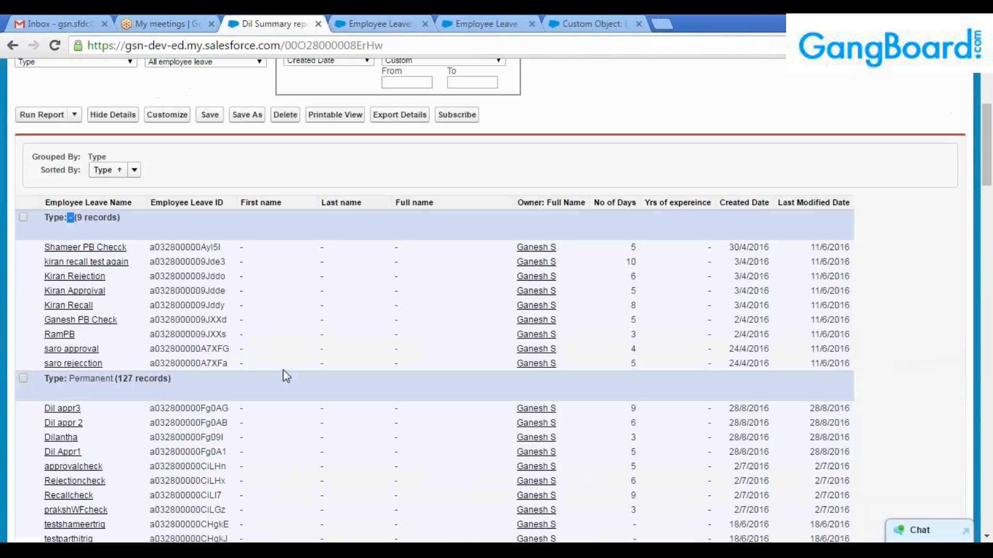
pyautogui.scroll(-2, 568, 355)
pyautogui.scroll(-2, 571, 357)
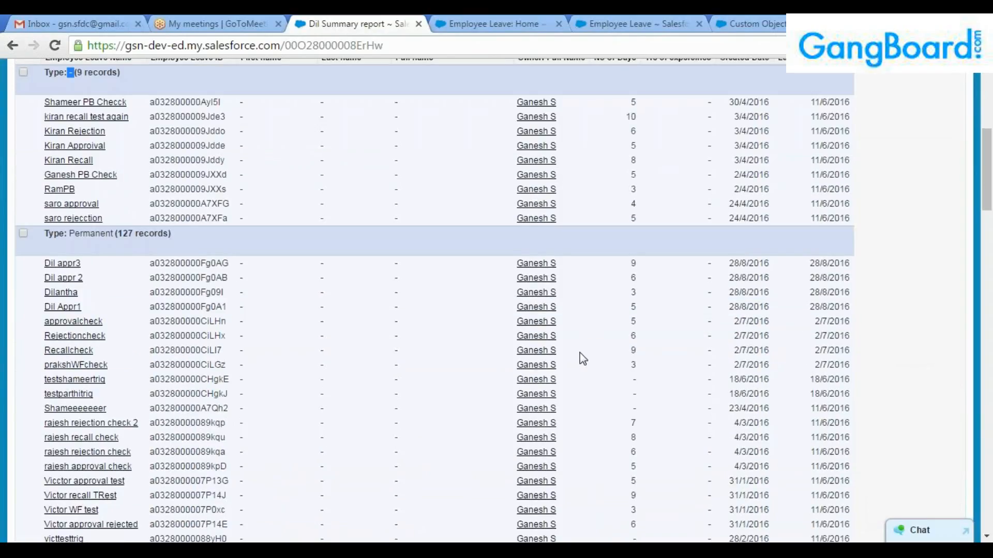
# Examine the blank, Permanent and Contract groups, the grand total and the Type grouping of the summary report.
pyautogui.scroll(4, 599, 349)
pyautogui.scroll(-8, 603, 349)
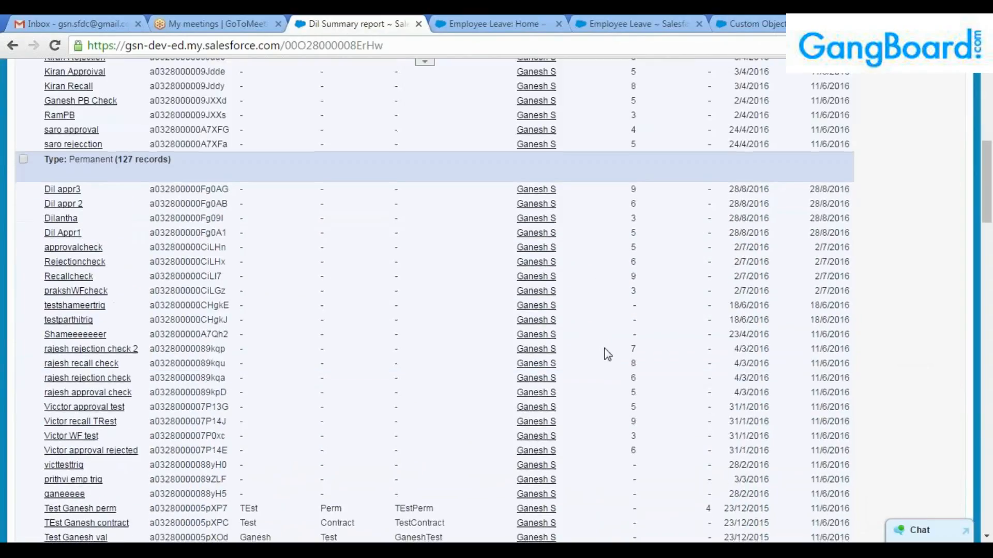
pyautogui.scroll(-20, 608, 354)
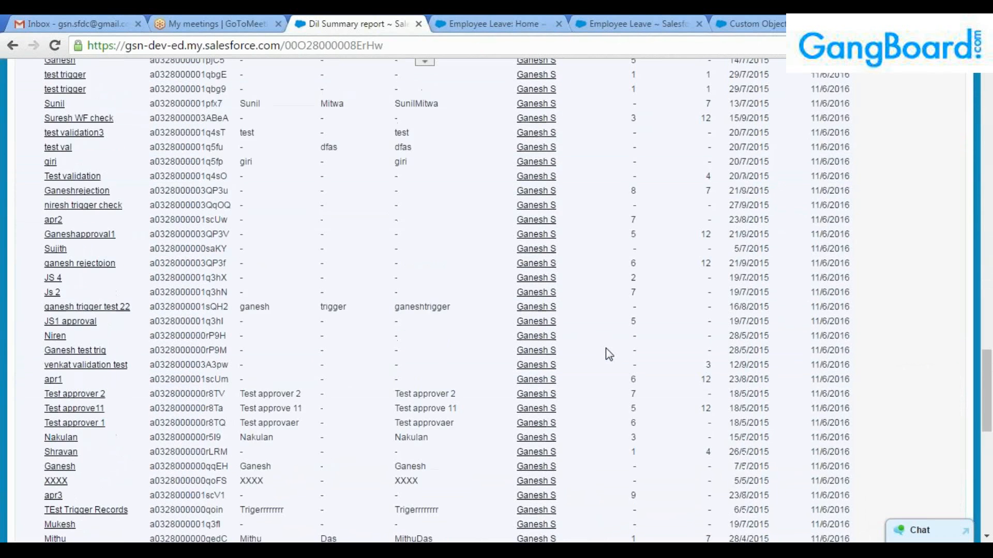
pyautogui.scroll(-5, 610, 354)
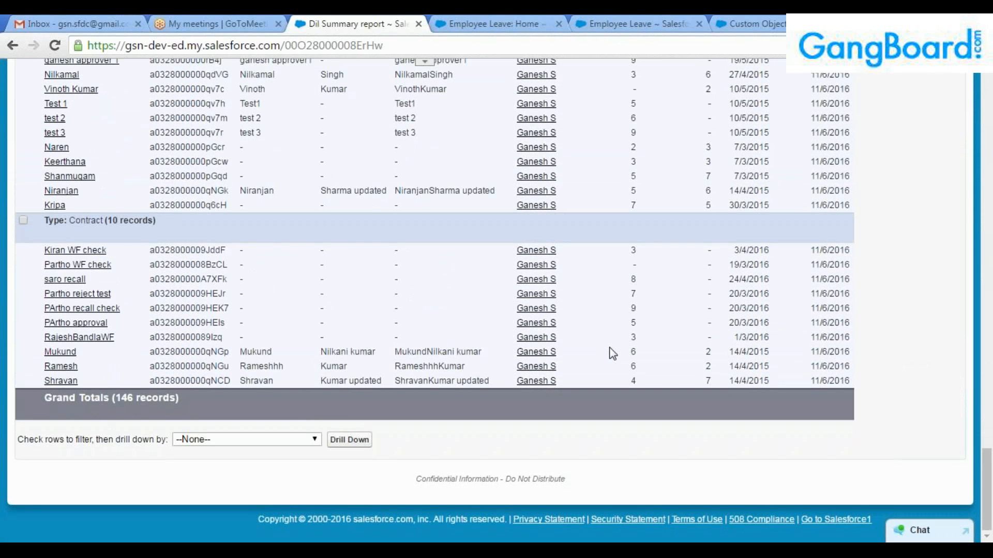
pyautogui.scroll(15, 611, 348)
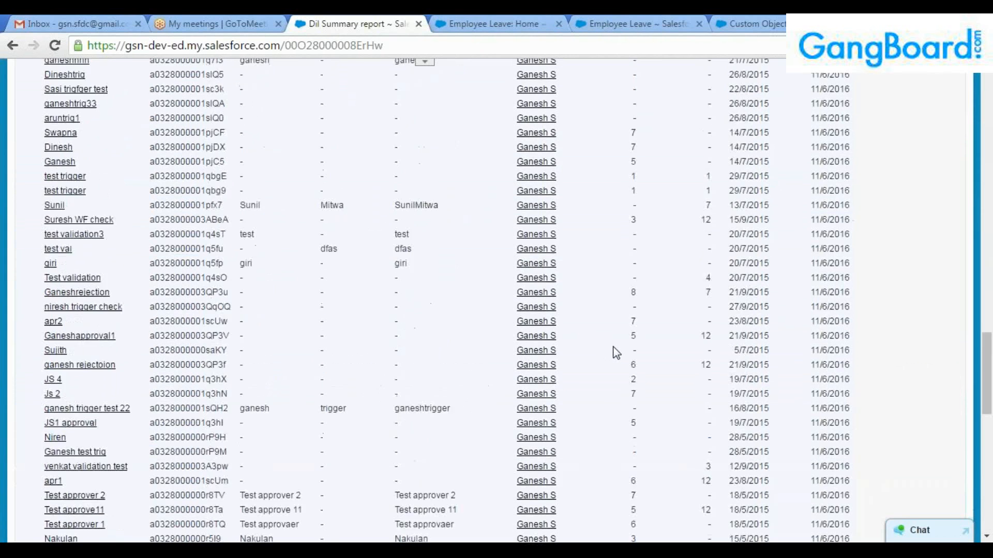
pyautogui.scroll(20, 614, 347)
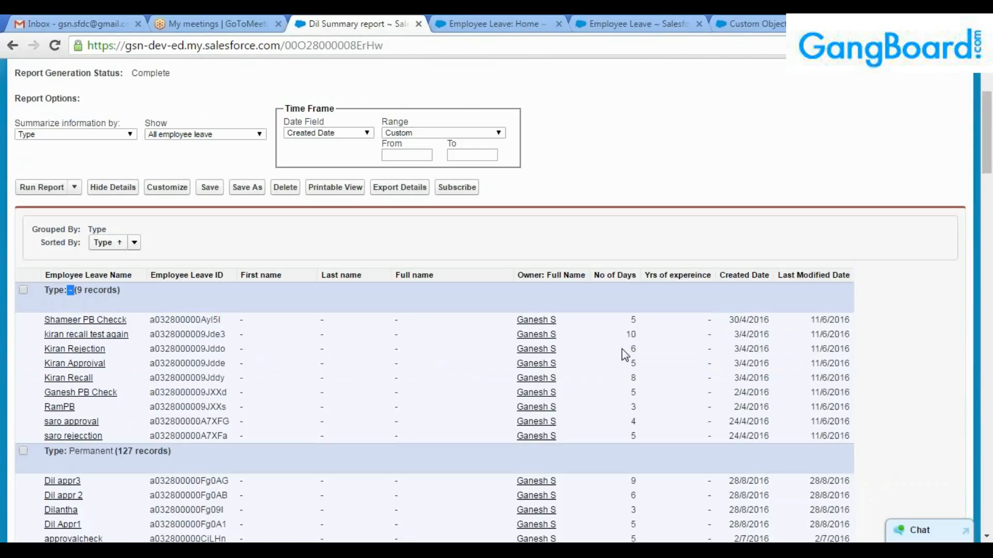
pyautogui.click(155, 240)
pyautogui.scroll(2, 178, 265)
pyautogui.scroll(-4, 181, 265)
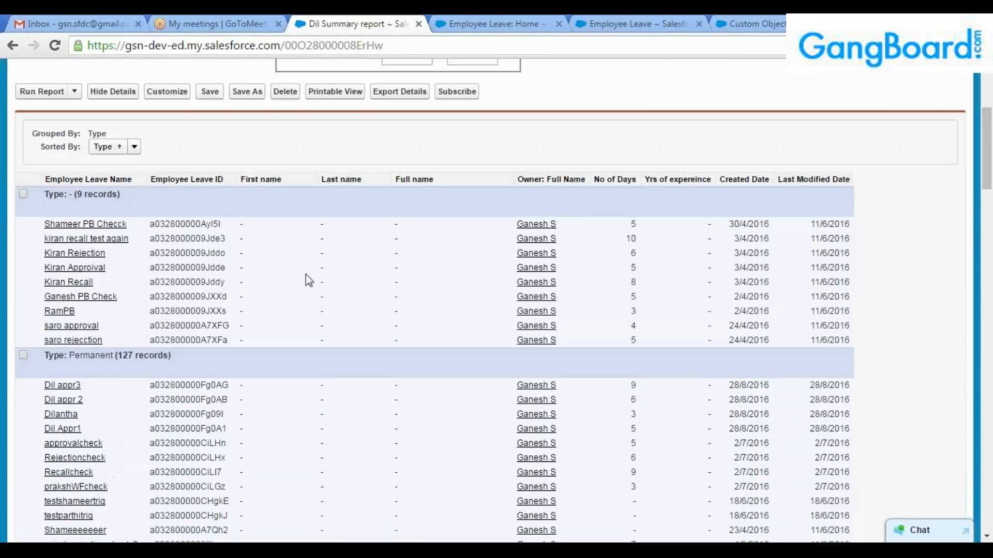
# Customize the summary report by changing its format to Matrix and adding Status as the column grouping.
pyautogui.click(167, 94)
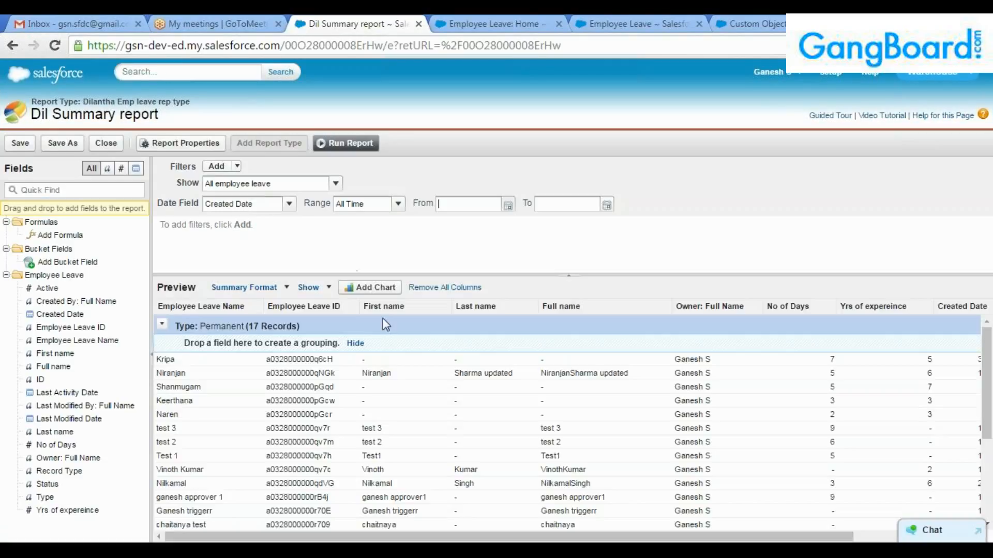
pyautogui.click(259, 288)
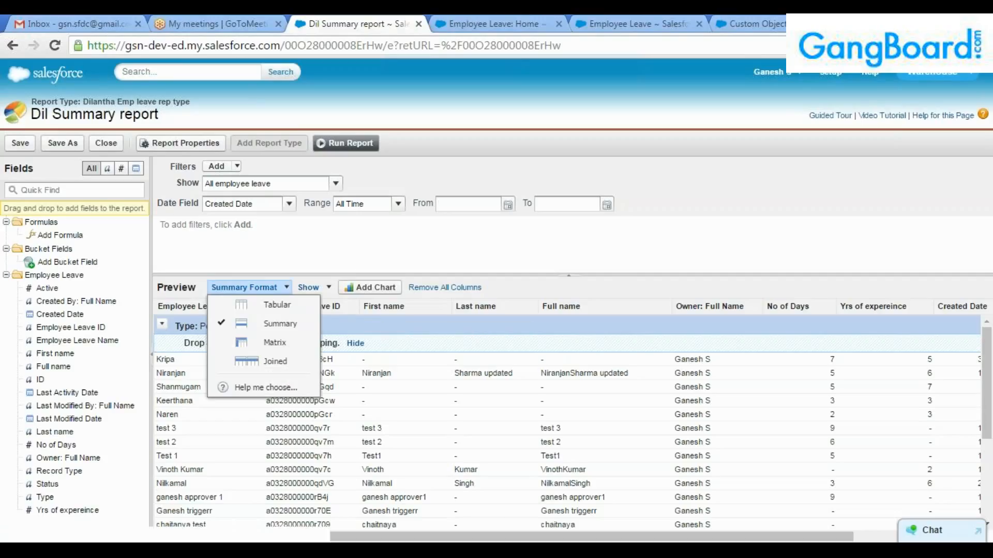
pyautogui.click(258, 344)
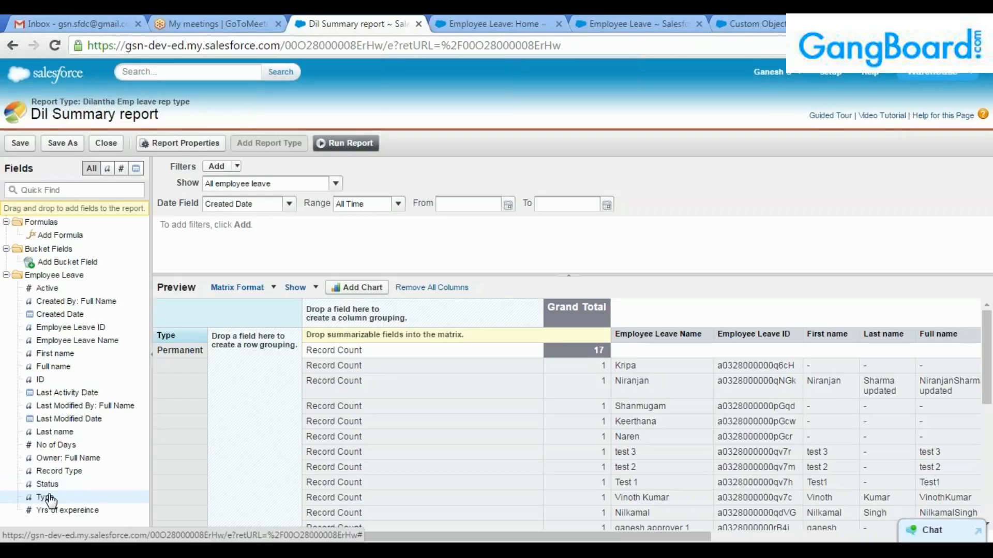
pyautogui.moveTo(49, 489); pyautogui.dragTo(398, 313)
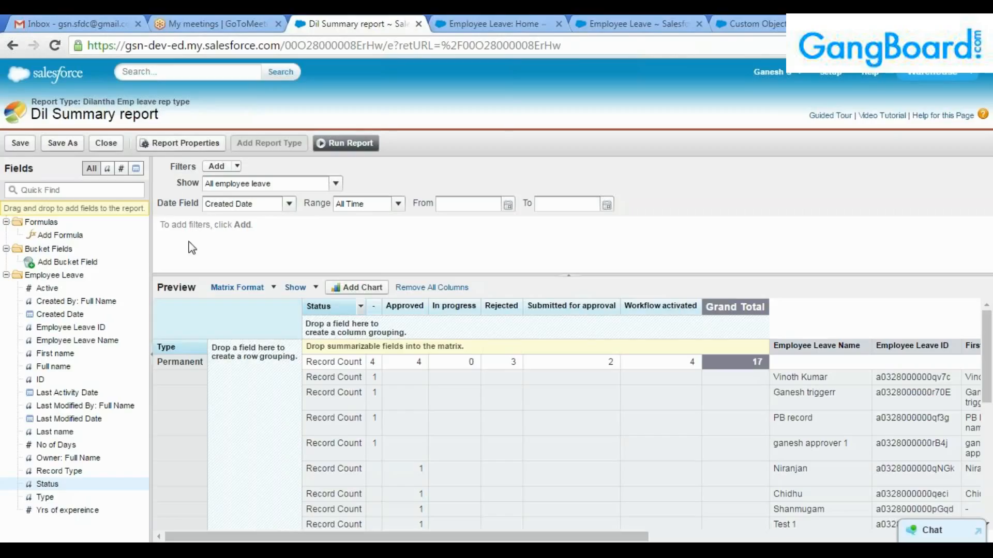
# Save the report as a copy named Dil Matrix report in the trainee's reports folder and run it.
pyautogui.click(63, 144)
pyautogui.click(515, 235)
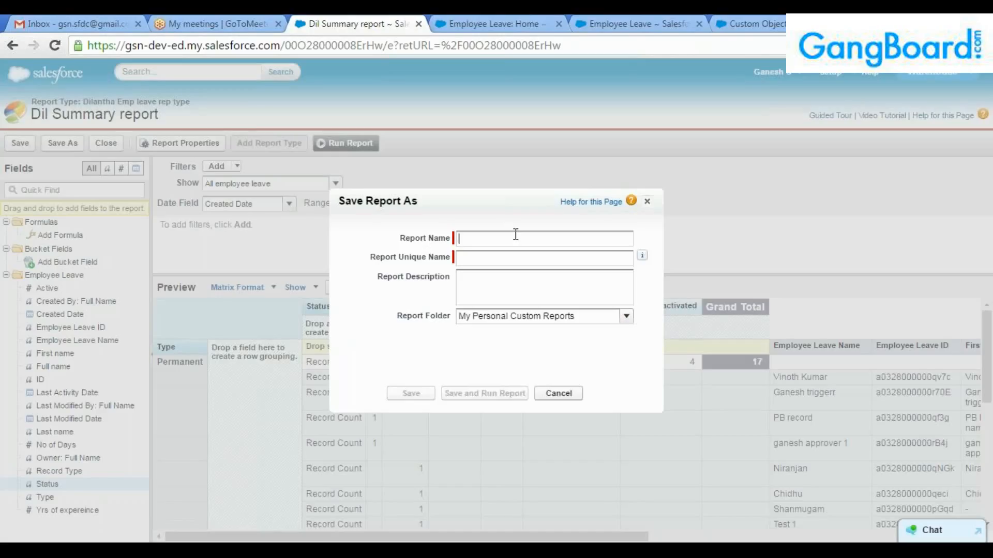
pyautogui.write('Dil Matrix reprort')
pyautogui.press('Tab')
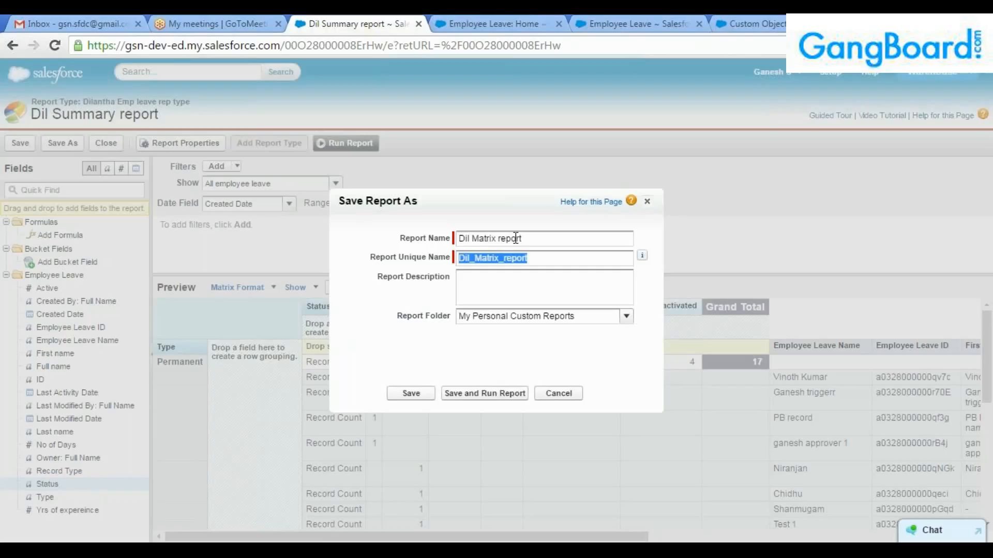
pyautogui.click(626, 317)
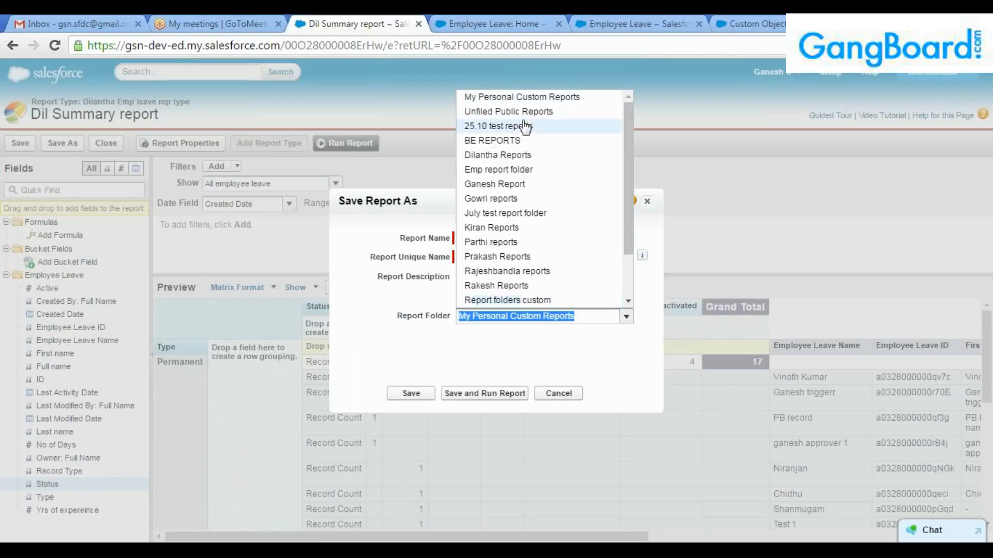
pyautogui.click(497, 155)
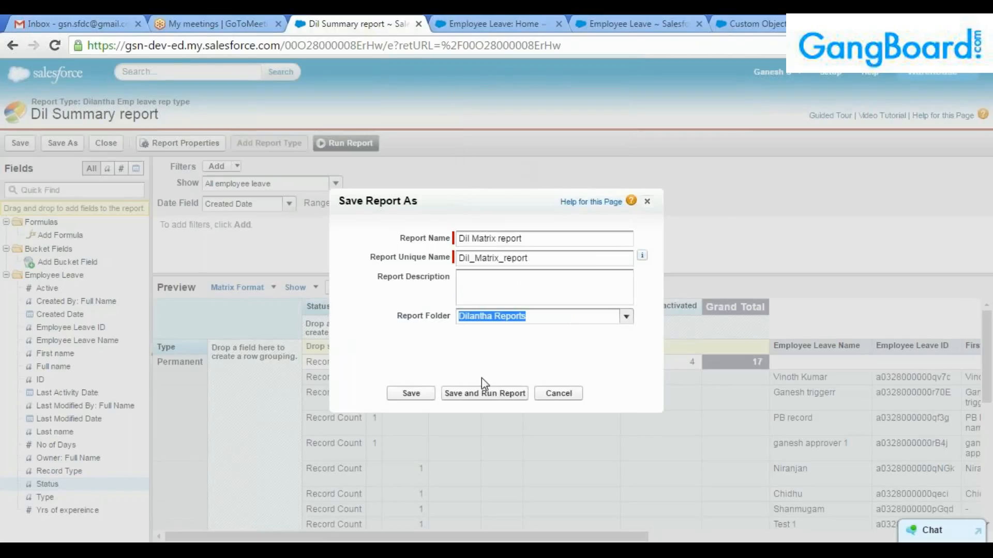
pyautogui.click(482, 392)
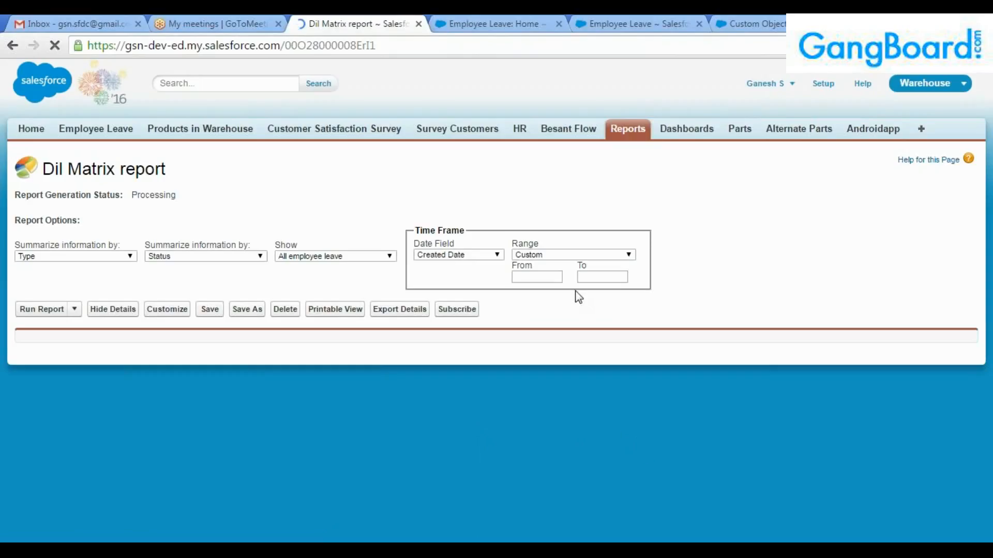
# Copy the matrix report's ID from its URL and load that report in the Employee Leave Home browser tab.
pyautogui.doubleClick(337, 45)
pyautogui.hotkey('ctrl', 'c')
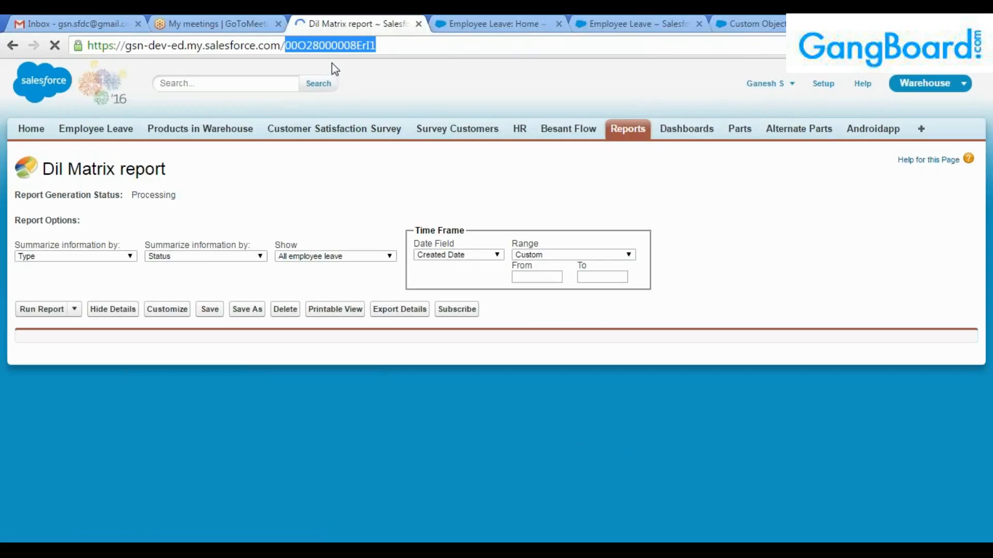
pyautogui.hotkey('ctrl', 'Tab')
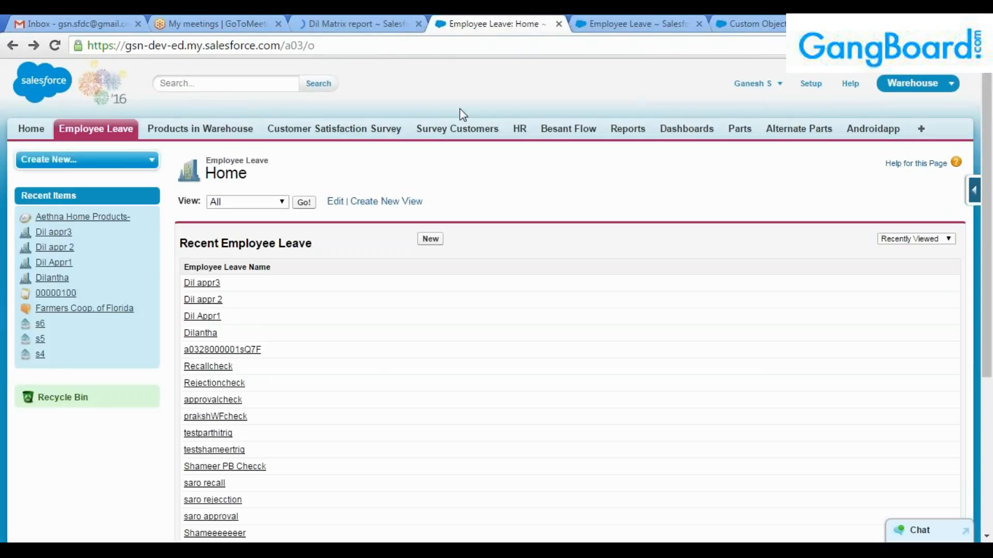
pyautogui.moveTo(284, 45); pyautogui.dragTo(352, 46)
pyautogui.hotkey('ctrl', 'v')
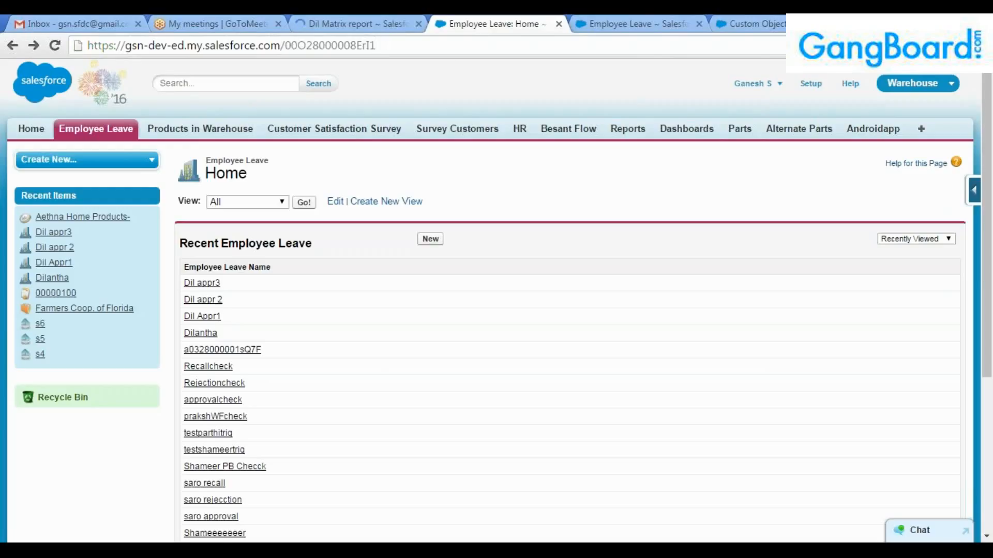
pyautogui.press('Return')
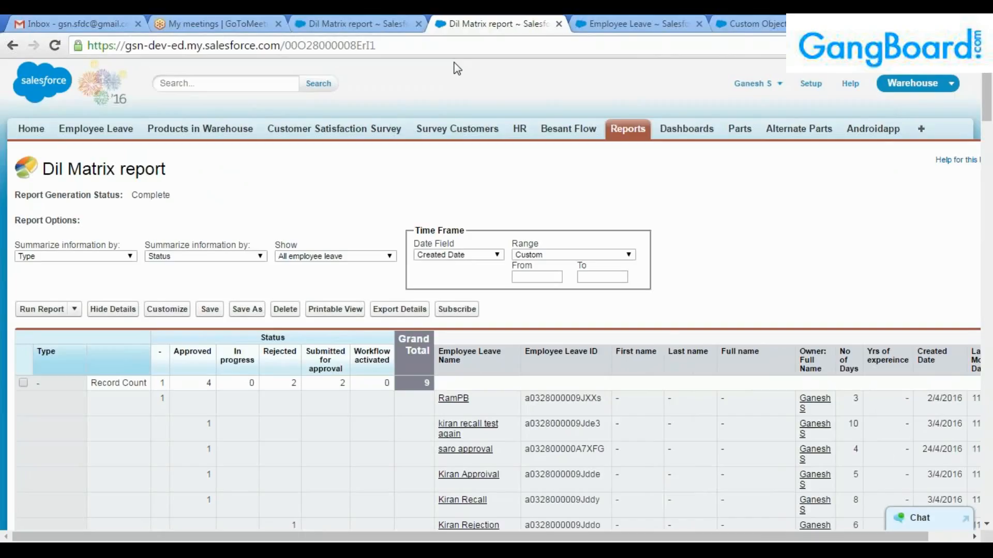
pyautogui.click(393, 24)
pyautogui.click(492, 23)
# Examine the status record counts of the blank Type group and locate the Permanent row in the matrix report.
pyautogui.scroll(-3, 458, 370)
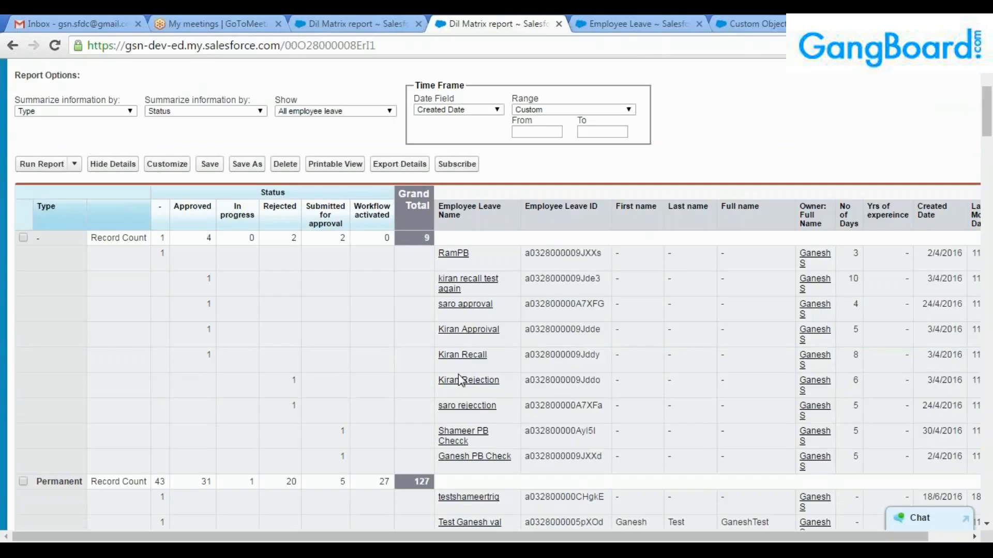
pyautogui.scroll(-2, 458, 374)
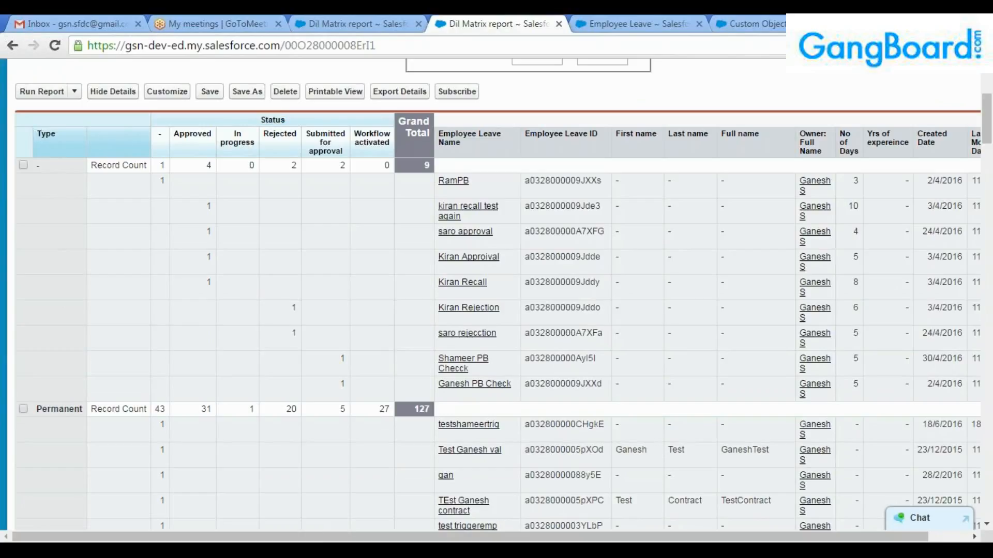
pyautogui.scroll(-2, 304, 266)
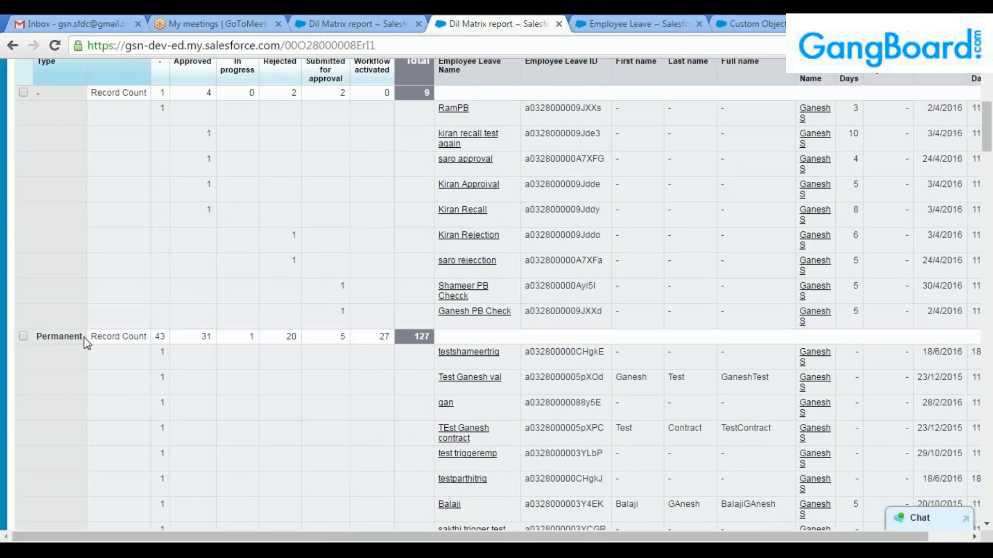
pyautogui.doubleClick(54, 339)
pyautogui.click(213, 386)
pyautogui.scroll(2, 215, 348)
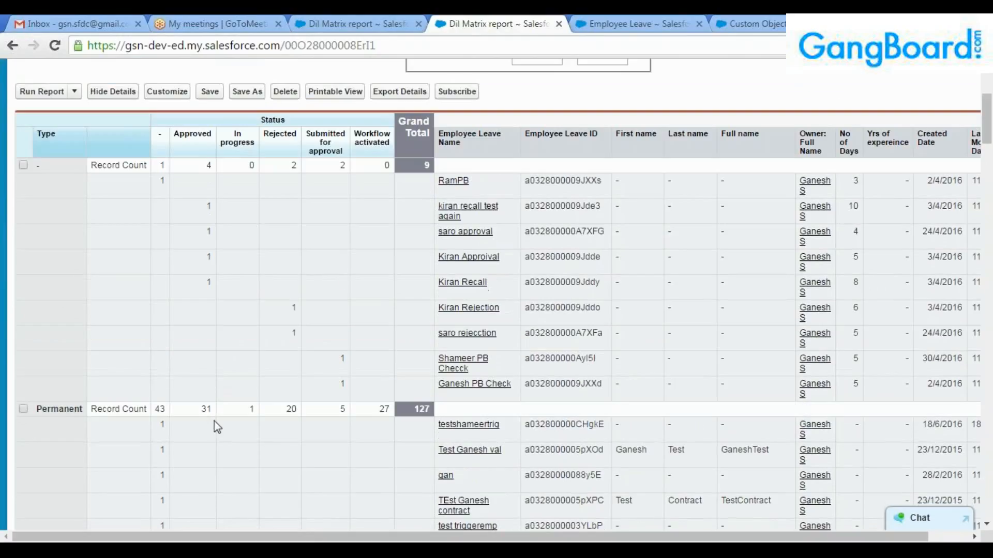
# Examine the Permanent row's record counts for each Status column and its grand total.
pyautogui.doubleClick(202, 410)
pyautogui.click(214, 417)
pyautogui.doubleClick(253, 411)
pyautogui.click(266, 413)
pyautogui.doubleClick(296, 410)
pyautogui.doubleClick(342, 409)
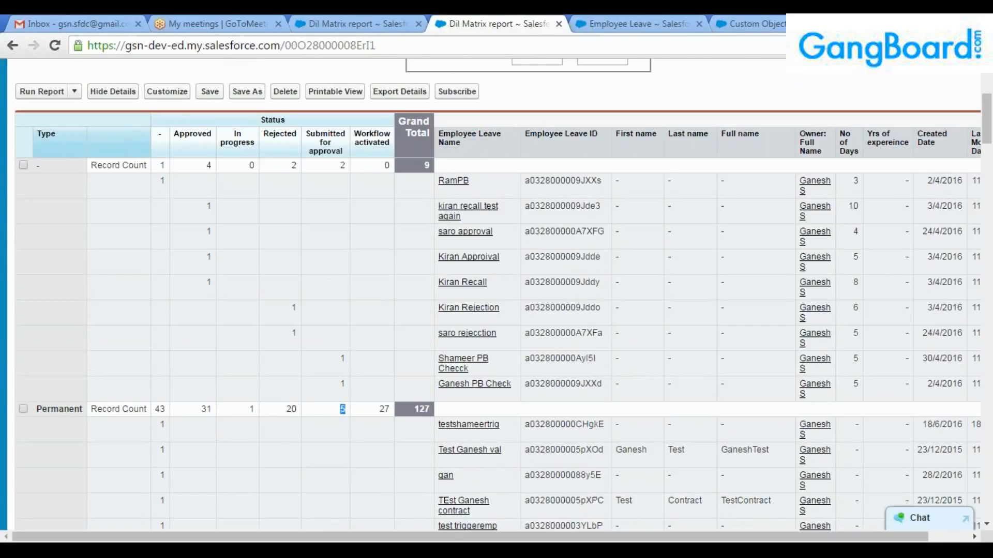
pyautogui.click(370, 428)
pyautogui.doubleClick(385, 409)
pyautogui.click(385, 413)
pyautogui.doubleClick(416, 411)
pyautogui.moveTo(389, 409); pyautogui.dragTo(199, 410)
pyautogui.scroll(-1, 194, 414)
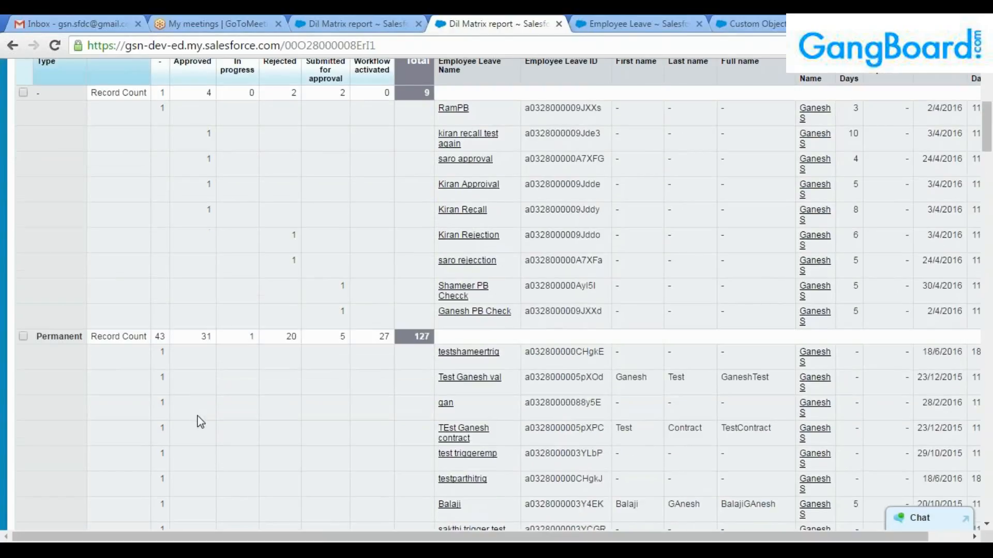
pyautogui.scroll(1, 176, 392)
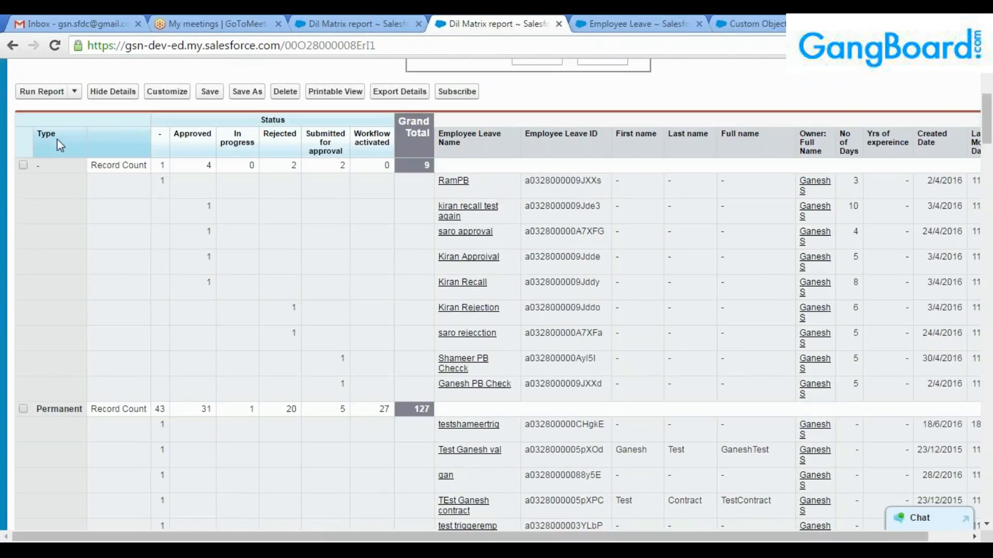
# Examine the Type row grouping and the Status column grouping headers of the matrix report.
pyautogui.moveTo(60, 139); pyautogui.dragTo(35, 133)
pyautogui.click(129, 134)
pyautogui.doubleClick(285, 121)
pyautogui.click(293, 121)
pyautogui.moveTo(293, 121); pyautogui.dragTo(266, 122)
pyautogui.click(266, 122)
pyautogui.moveTo(57, 133); pyautogui.dragTo(37, 134)
pyautogui.click(37, 134)
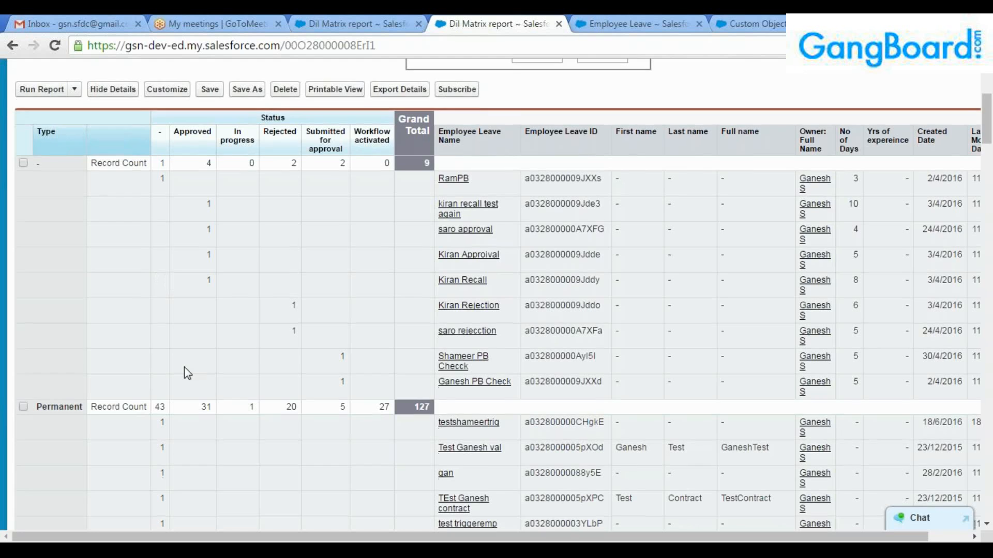
# Examine the Contract group's status counts and the Grand Total row, and return to the Permanent group.
pyautogui.scroll(-10, 185, 370)
pyautogui.scroll(-20, 189, 371)
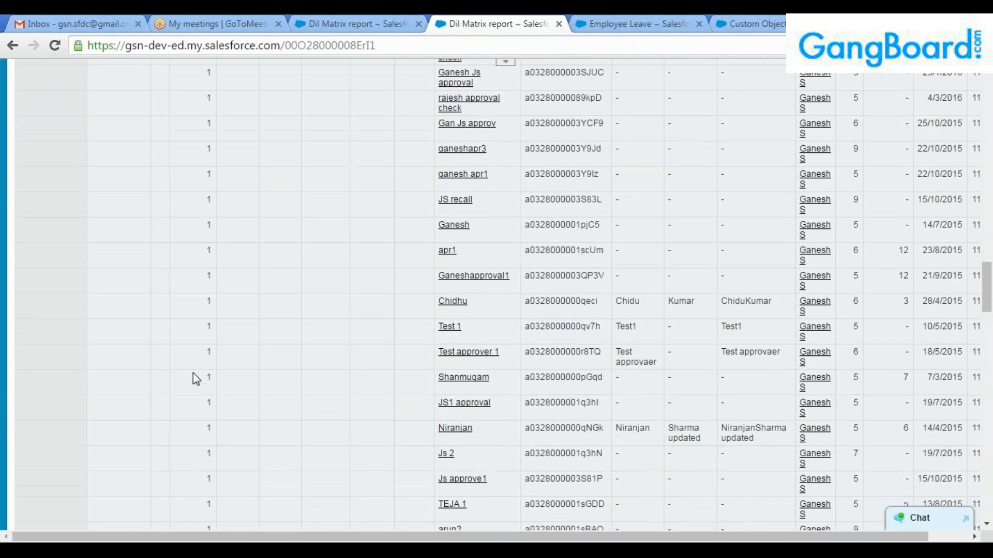
pyautogui.scroll(-15, 202, 375)
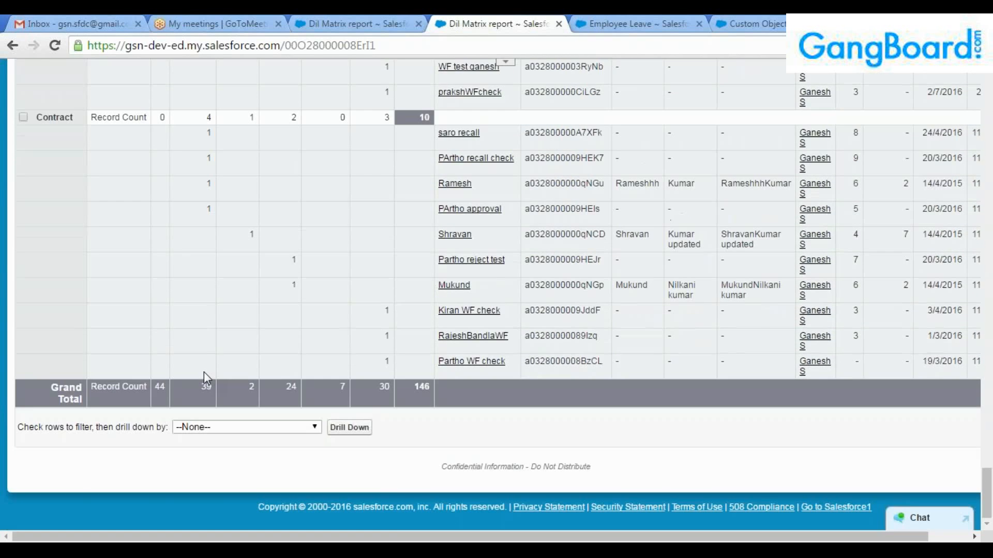
pyautogui.doubleClick(209, 133)
pyautogui.click(222, 168)
pyautogui.scroll(15, 247, 245)
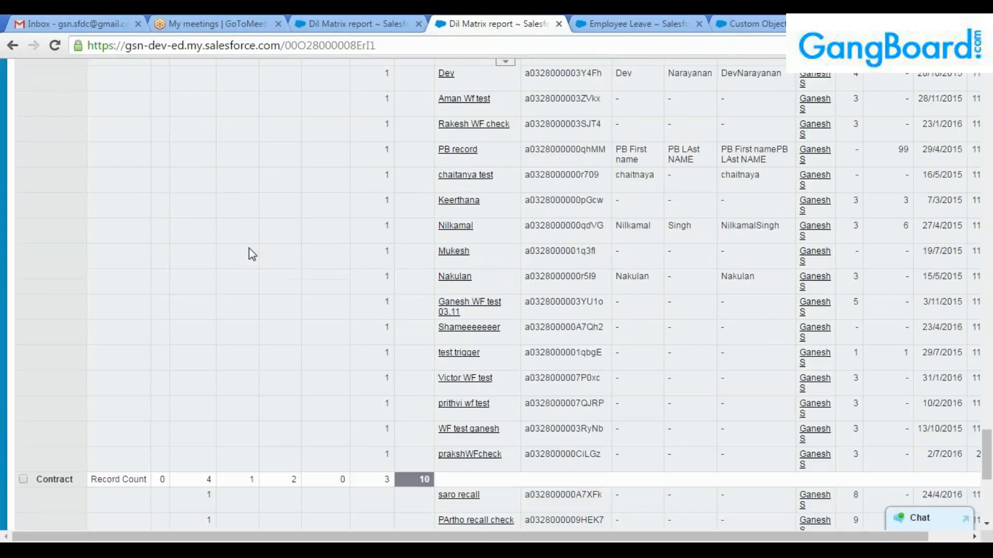
pyautogui.scroll(20, 253, 250)
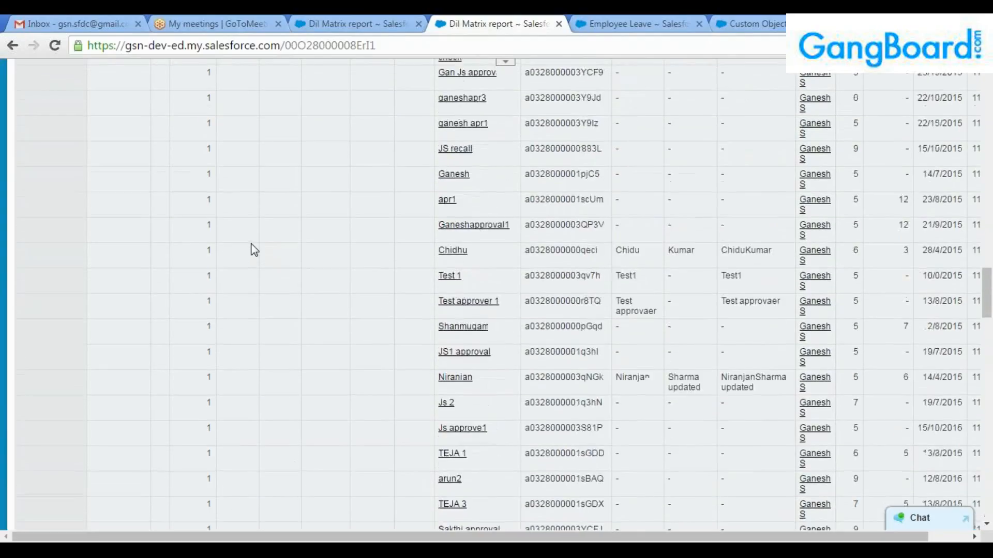
pyautogui.scroll(15, 253, 250)
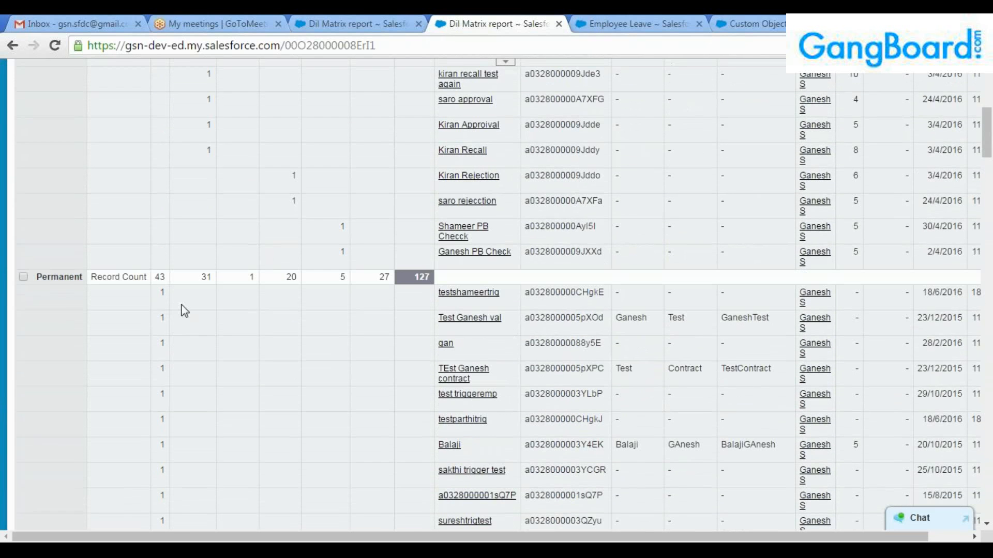
pyautogui.scroll(5, 185, 310)
# Search the matrix report for the employee's leave record by name and trace it up to its Status column header.
pyautogui.scroll(-3, 207, 293)
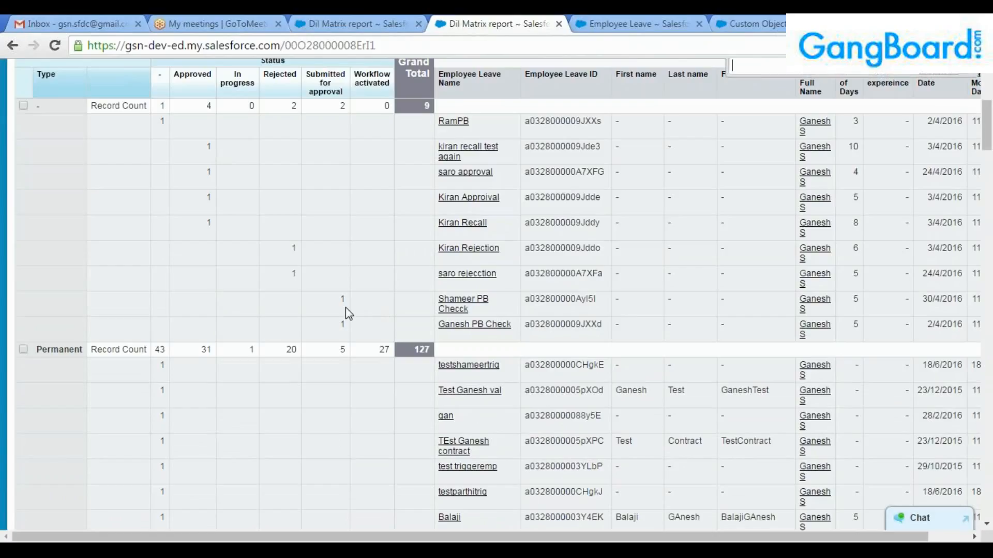
pyautogui.write('dilantha')
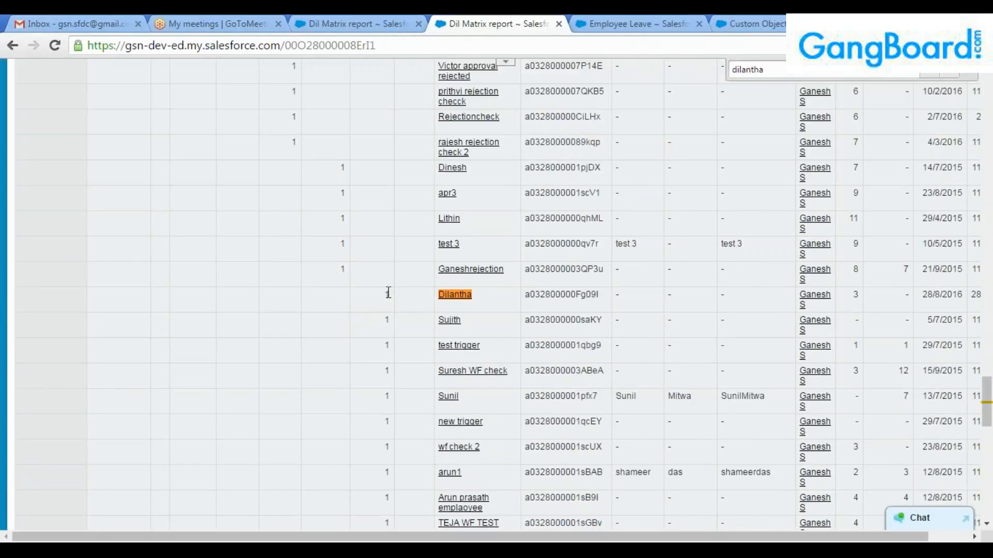
pyautogui.scroll(20, 388, 300)
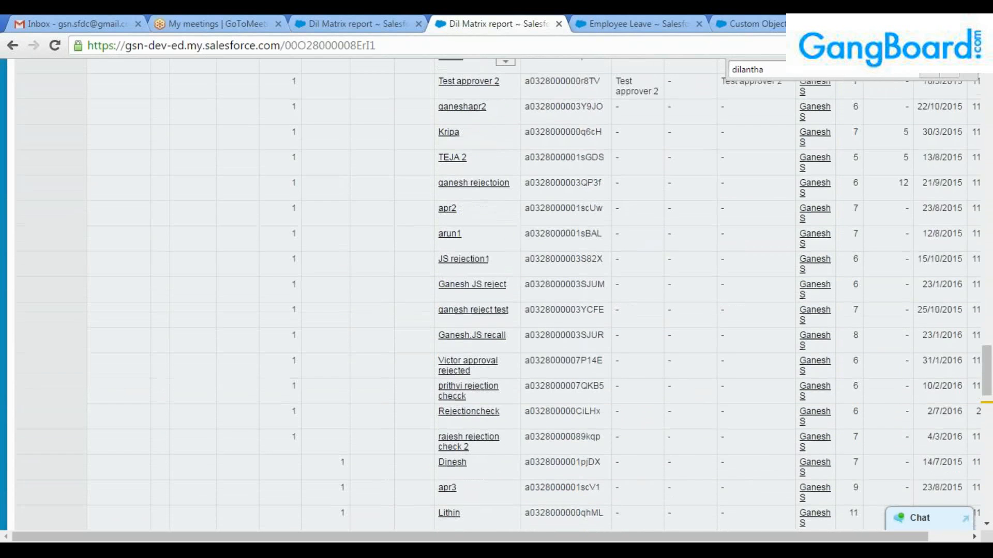
pyautogui.scroll(20, 388, 300)
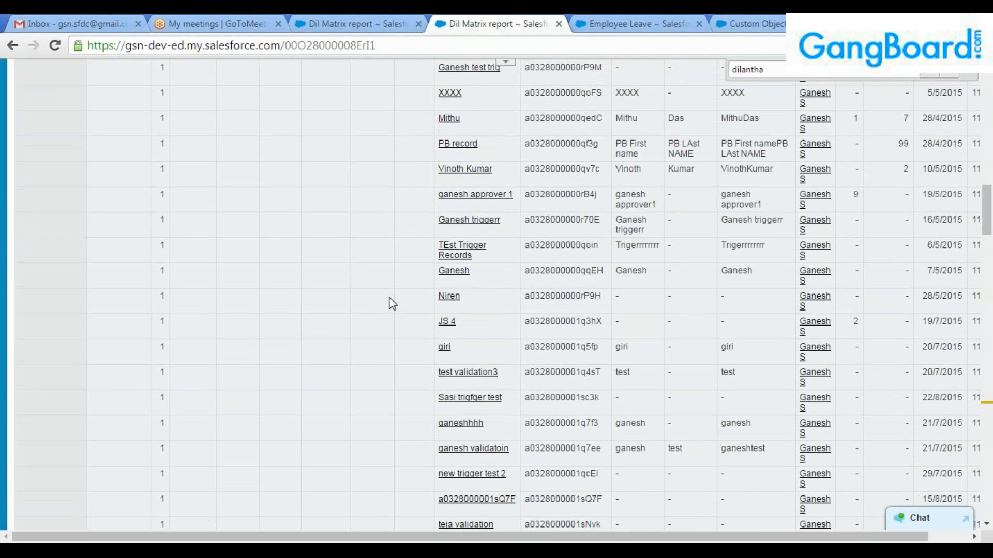
pyautogui.scroll(-8, 392, 332)
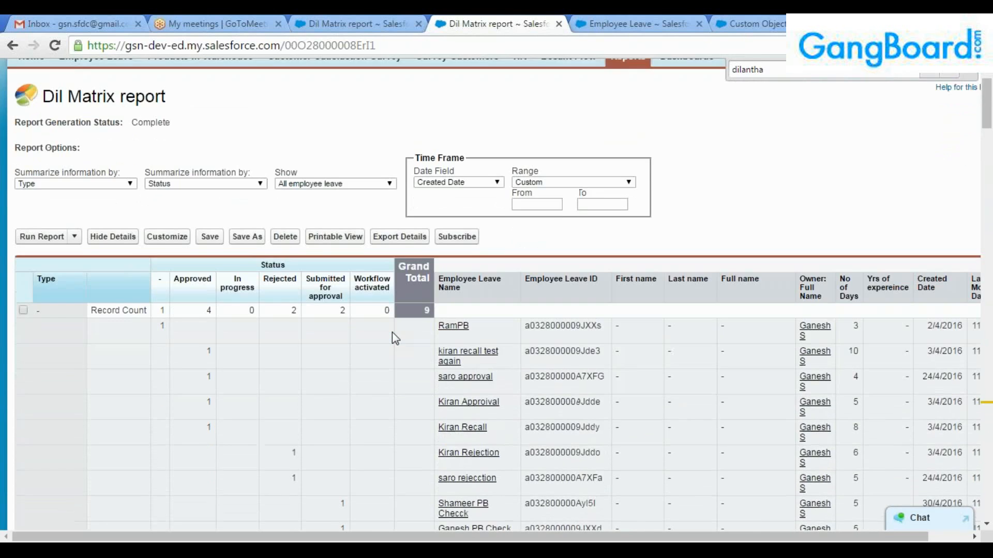
pyautogui.scroll(-15, 392, 332)
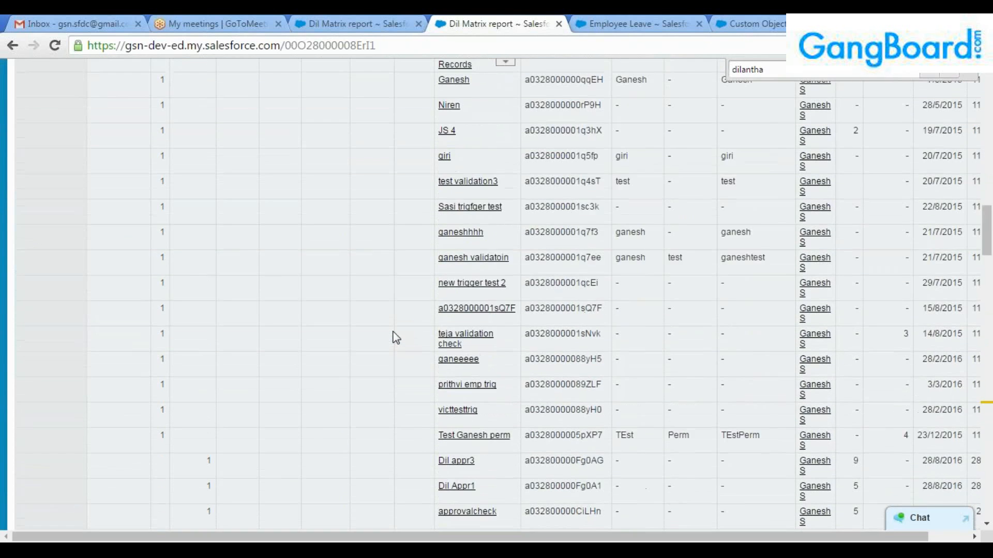
pyautogui.scroll(-9, 396, 365)
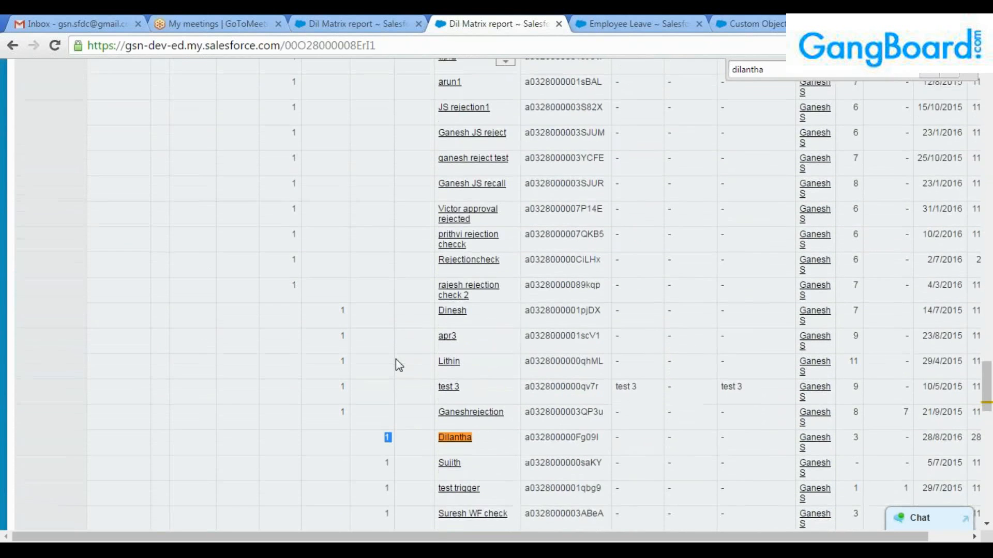
pyautogui.scroll(20, 414, 391)
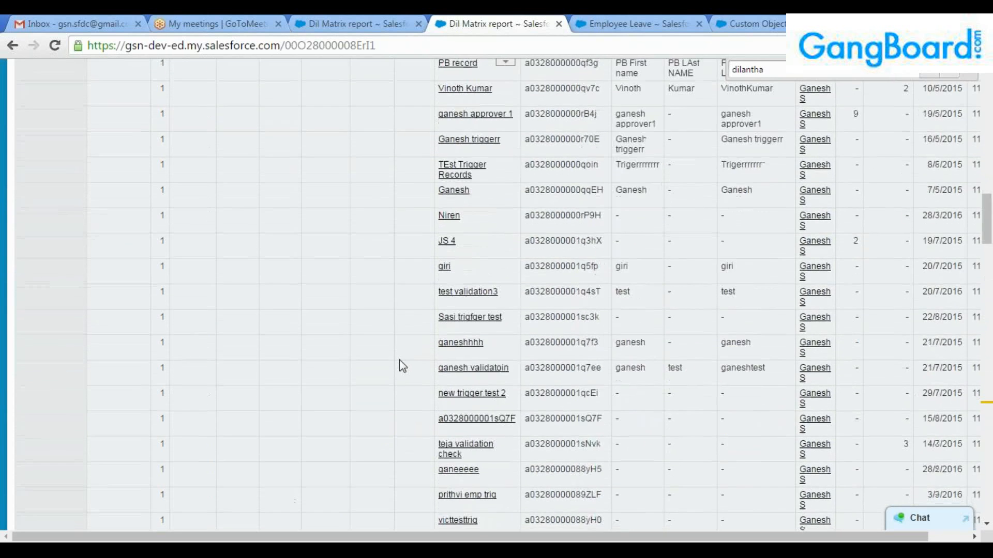
pyautogui.scroll(-4, 414, 345)
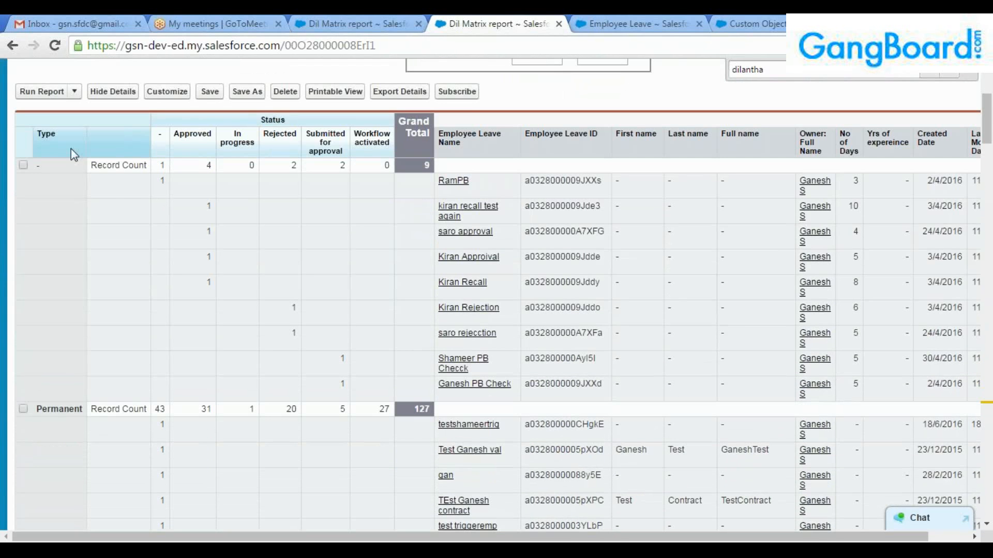
# Examine the Type row header and the report options that summarize information by Type and Status.
pyautogui.moveTo(62, 137); pyautogui.dragTo(37, 135)
pyautogui.click(59, 141)
pyautogui.moveTo(59, 135); pyautogui.dragTo(15, 129)
pyautogui.click(52, 136)
pyautogui.scroll(4, 313, 231)
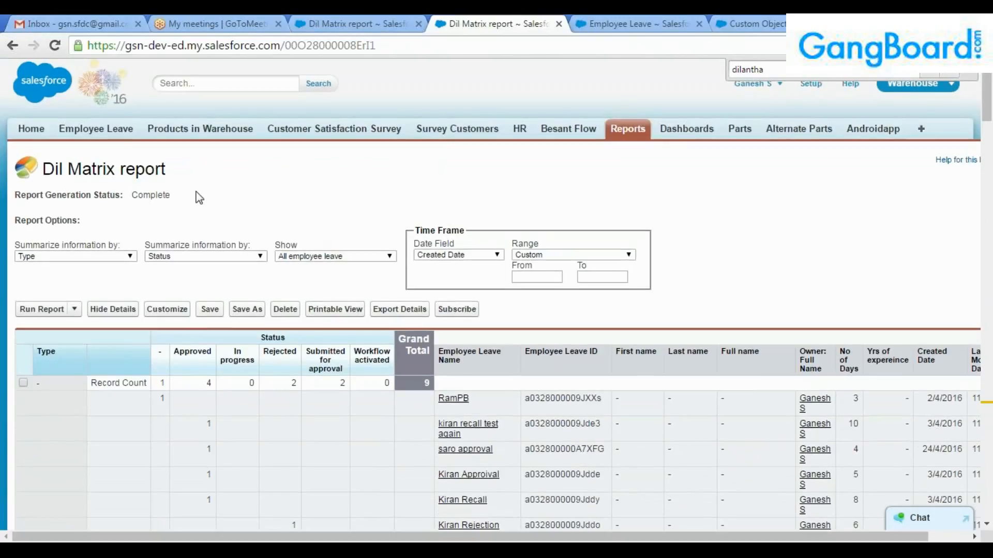
pyautogui.scroll(-2, 231, 202)
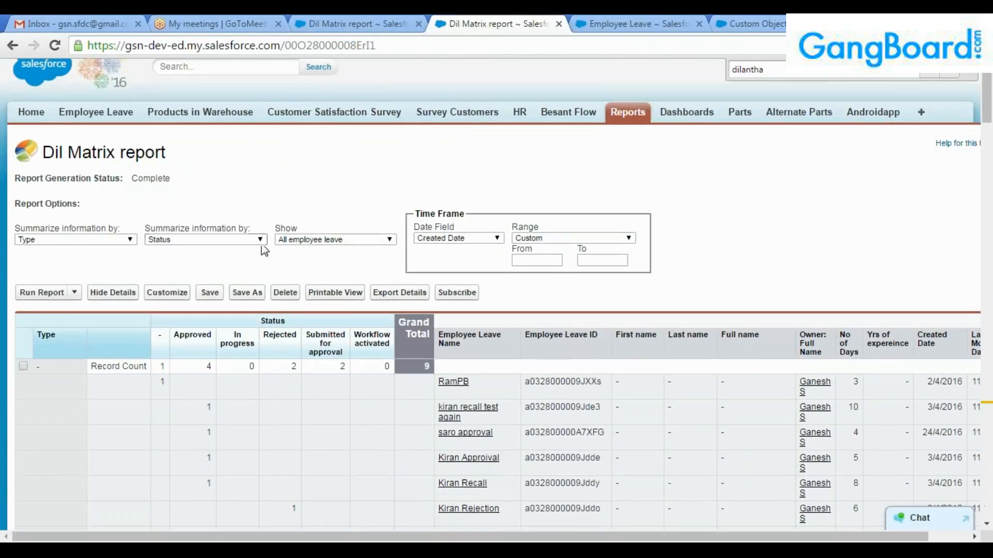
# Open the matrix report for customization and change its format to Joined.
pyautogui.click(176, 236)
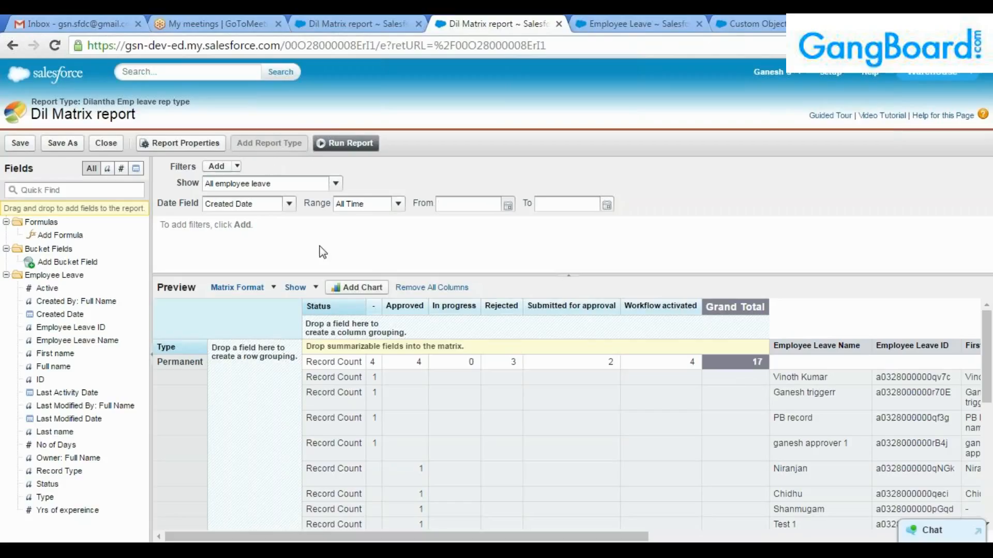
pyautogui.click(273, 288)
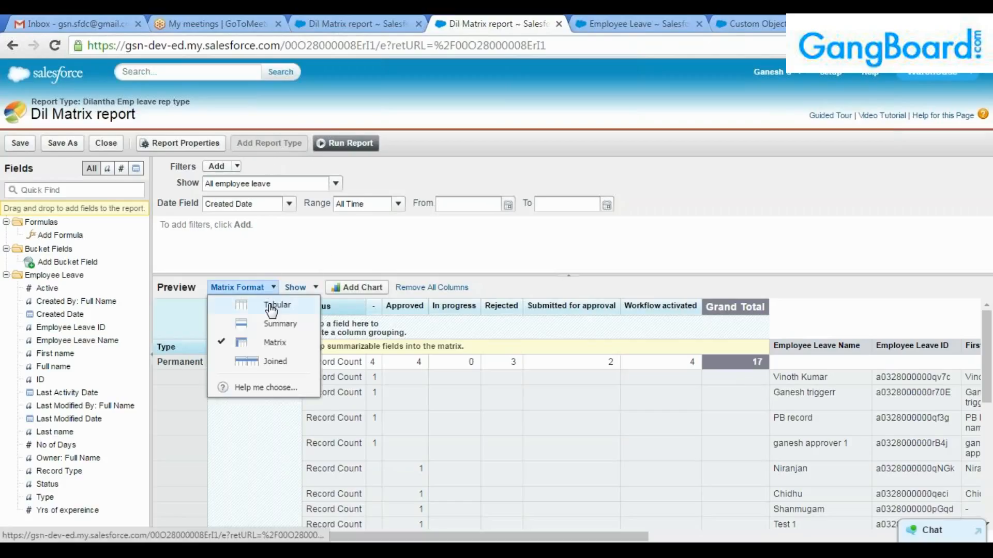
pyautogui.click(273, 362)
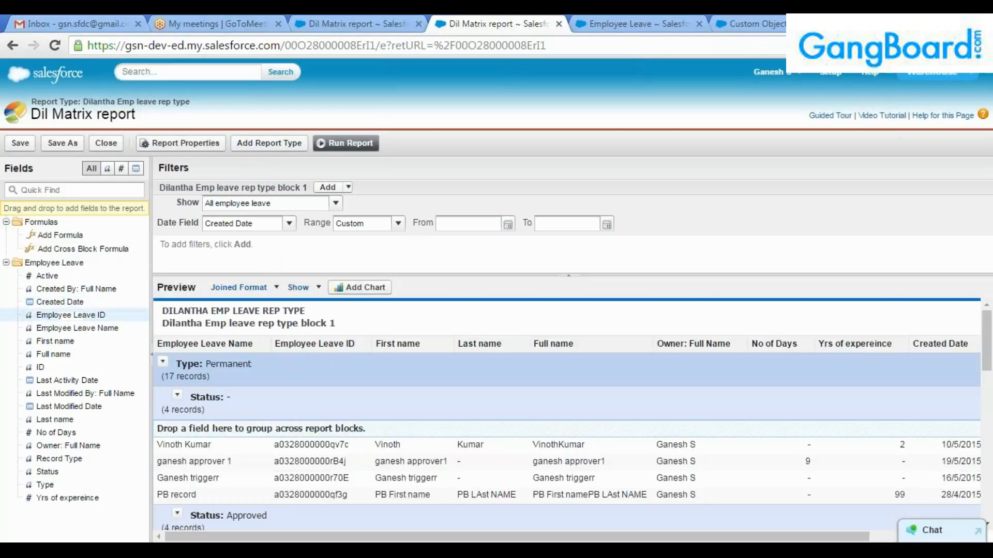
# Examine the joined report preview and the title of its first report block.
pyautogui.scroll(-2, 156, 335)
pyautogui.scroll(2, 157, 335)
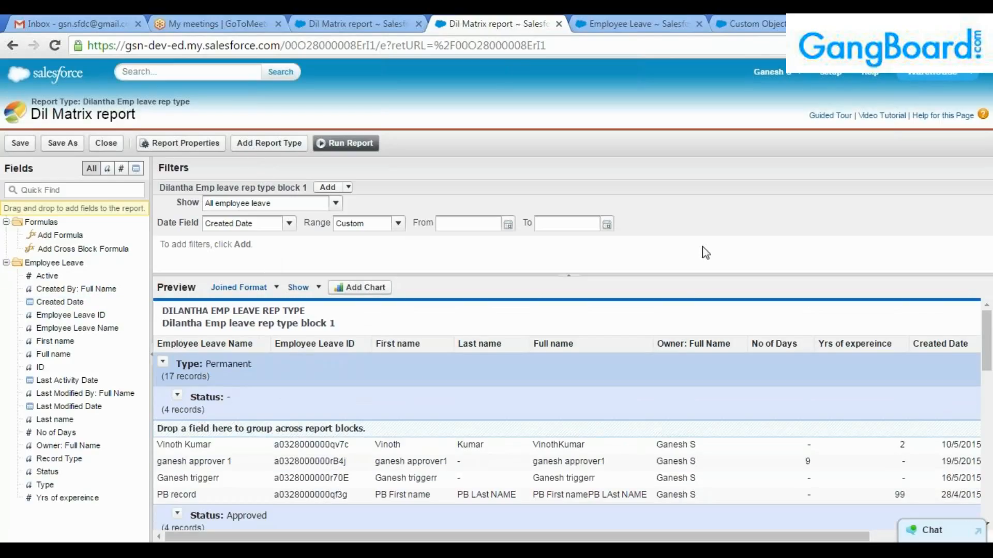
pyautogui.scroll(-1, 231, 402)
pyautogui.scroll(1, 231, 403)
pyautogui.moveTo(302, 324); pyautogui.dragTo(339, 328)
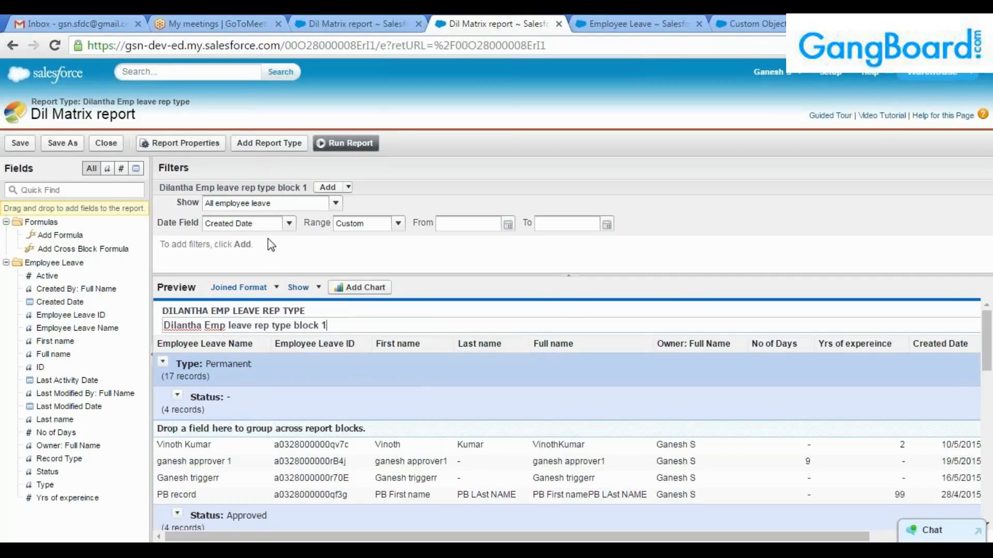
# Try to add an additional report type from Accounts & Contacts, checking Accounts, Accounts with Partners and D&B Company with and without Accounts.
pyautogui.click(268, 145)
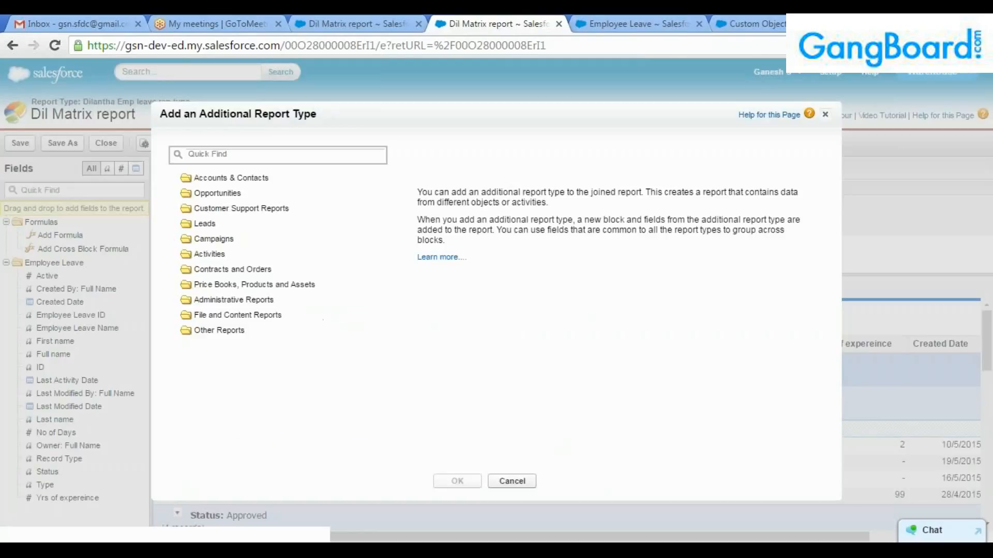
pyautogui.click(174, 178)
pyautogui.click(201, 192)
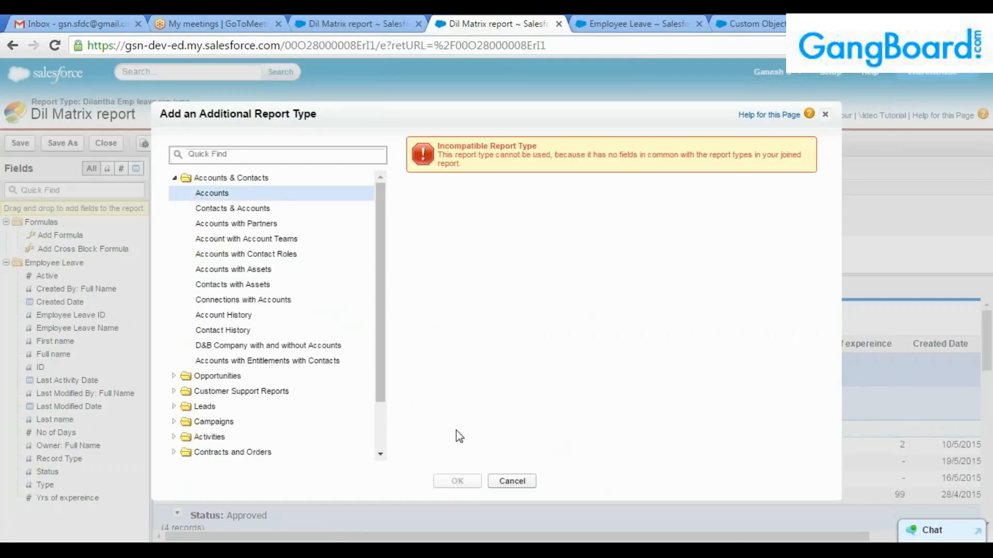
pyautogui.moveTo(461, 161); pyautogui.dragTo(442, 154)
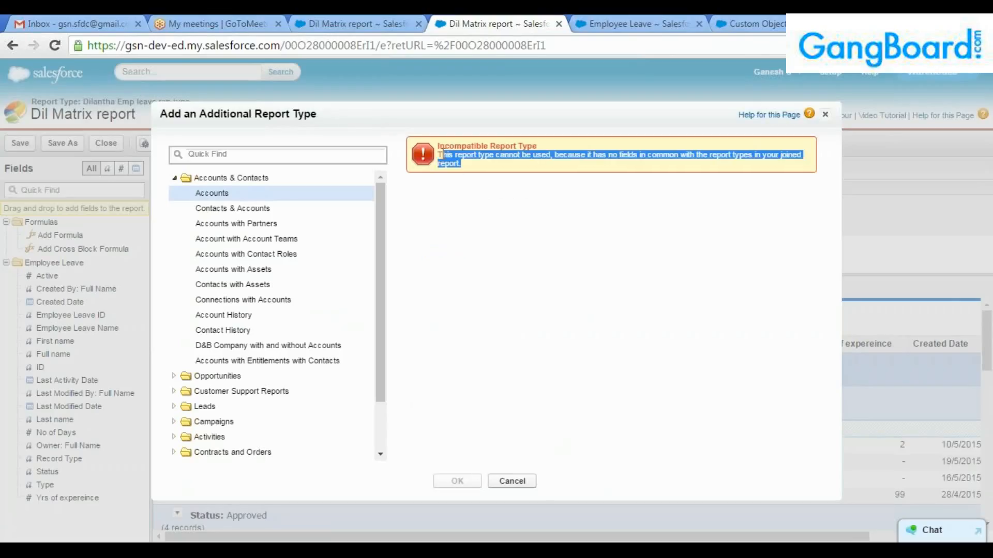
pyautogui.click(217, 223)
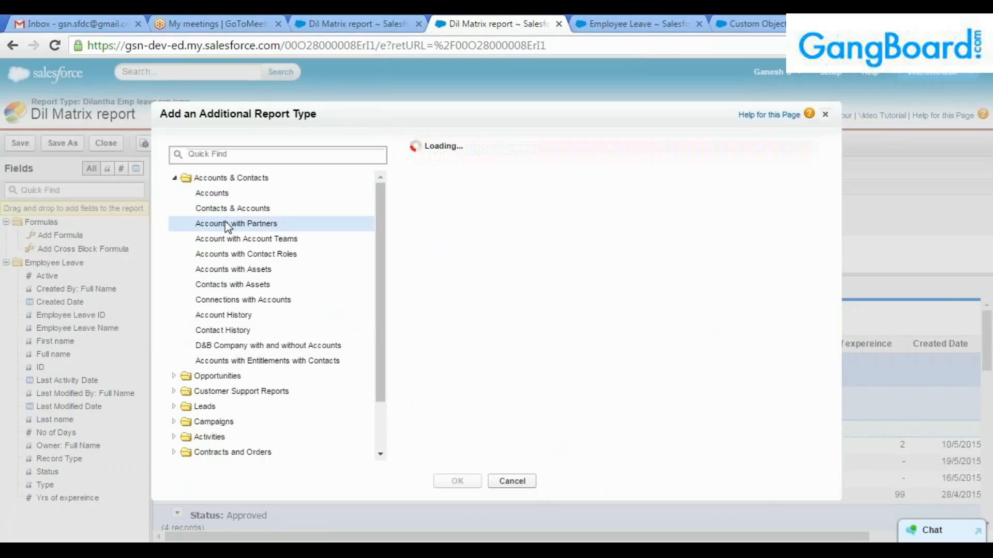
pyautogui.click(234, 254)
pyautogui.click(235, 300)
pyautogui.click(236, 345)
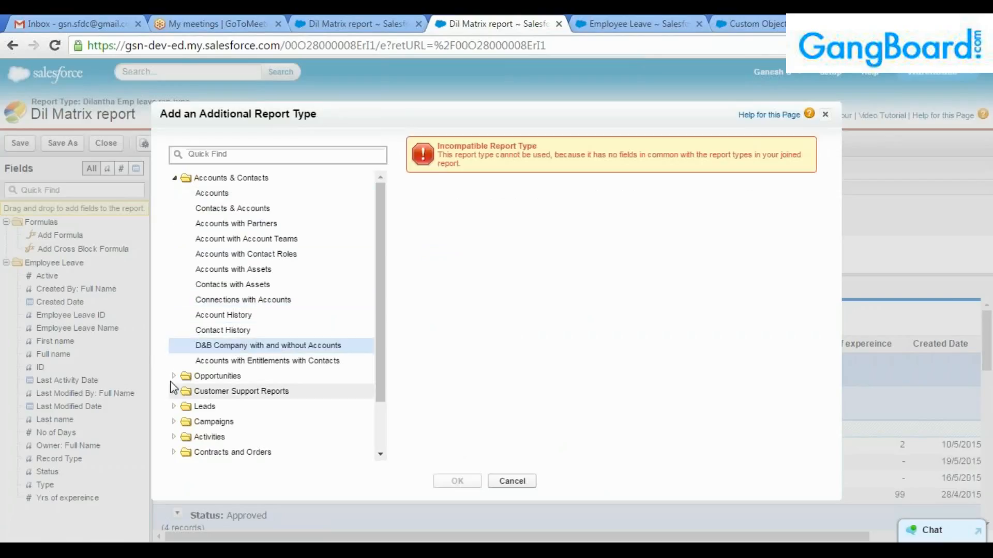
# Try Opportunities, Leads, and Tasks and Events as the additional report type, and close the selection without adding one.
pyautogui.click(182, 382)
pyautogui.scroll(-3, 201, 336)
pyautogui.click(230, 247)
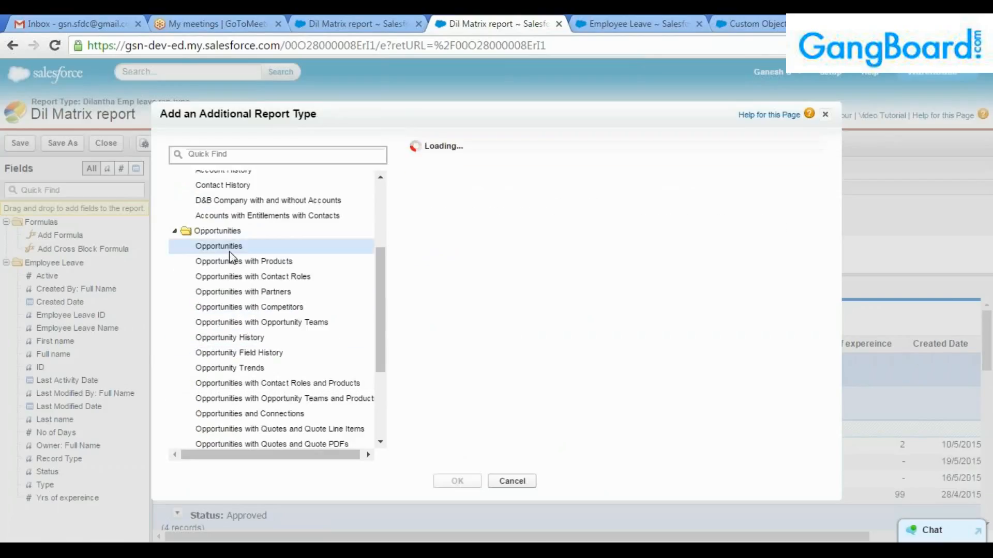
pyautogui.scroll(-3, 275, 370)
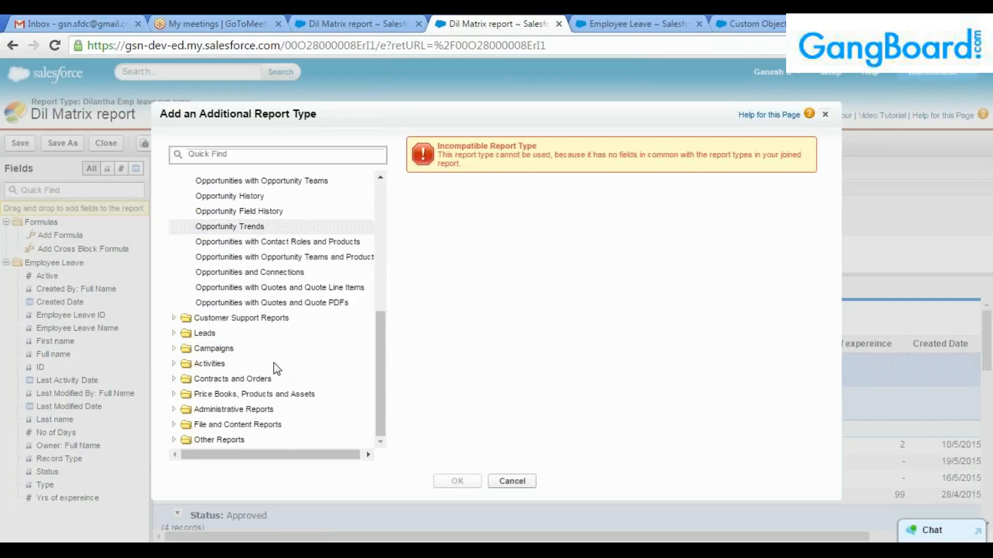
pyautogui.click(173, 333)
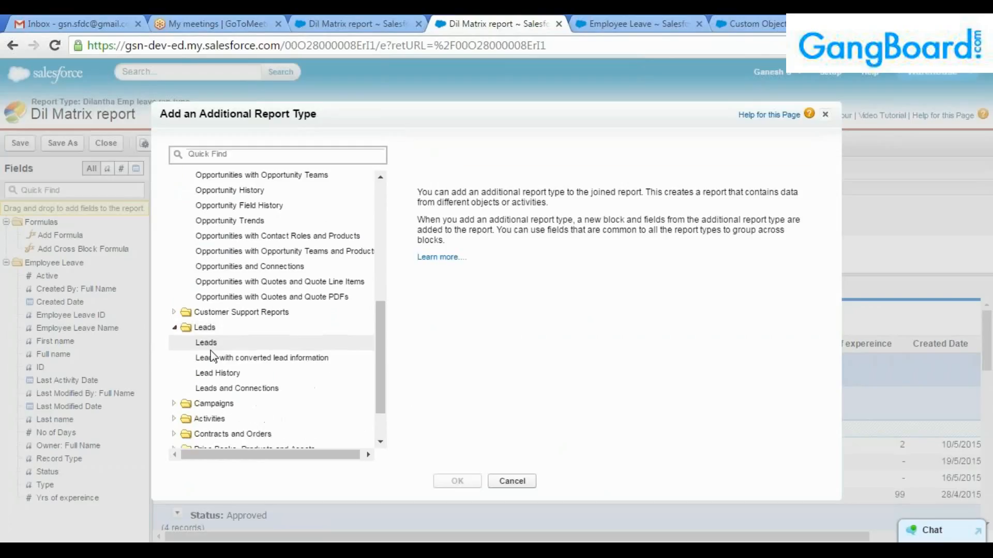
pyautogui.scroll(-2, 221, 304)
pyautogui.click(217, 288)
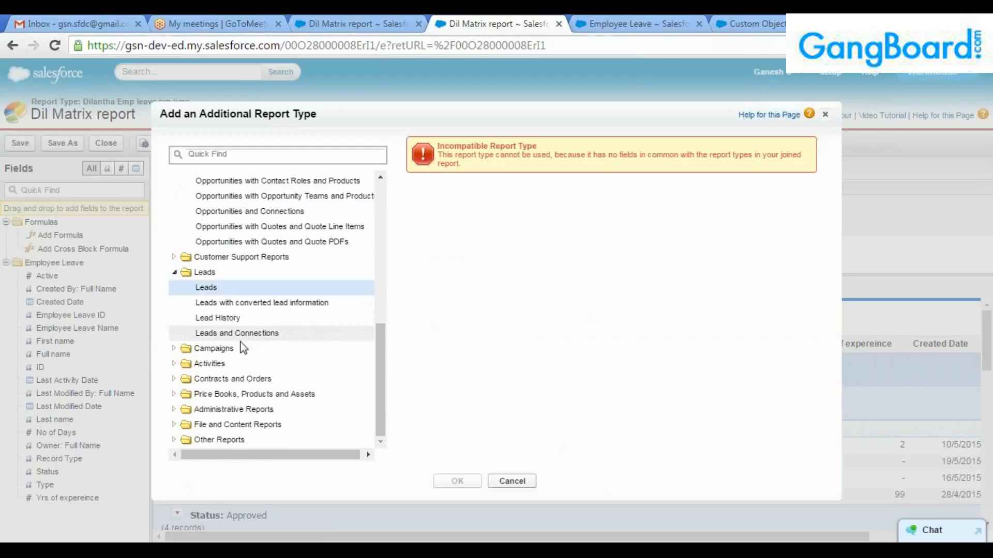
pyautogui.click(175, 364)
pyautogui.scroll(-4, 217, 310)
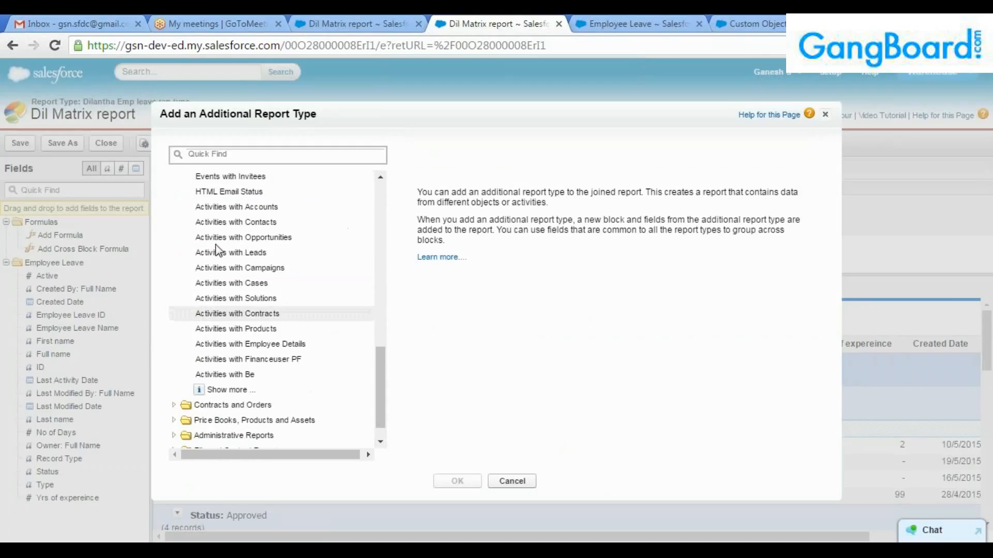
pyautogui.scroll(2, 236, 252)
pyautogui.click(228, 233)
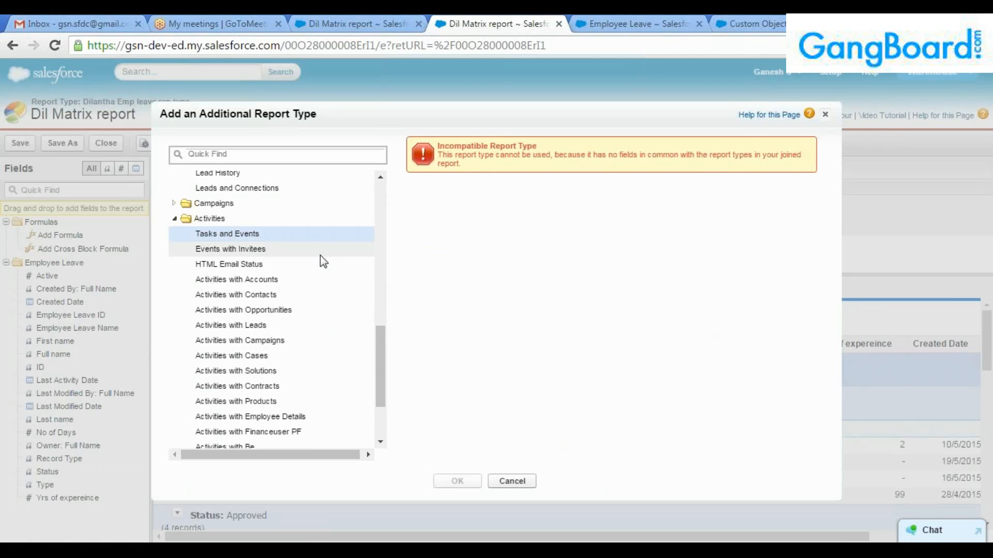
pyautogui.click(825, 114)
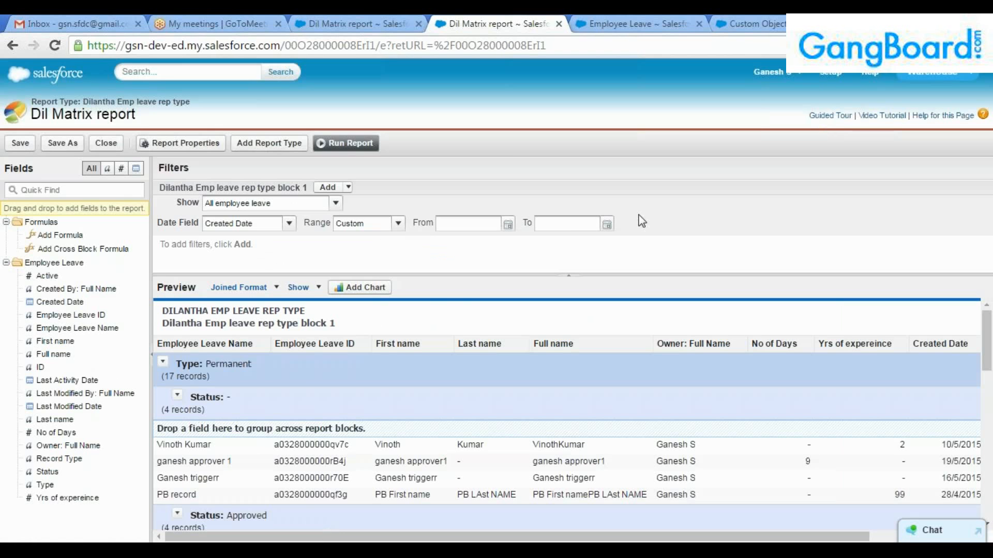
# Examine the Employee Leave object's custom fields and their data types, and return to the joined report.
pyautogui.click(371, 21)
pyautogui.click(636, 22)
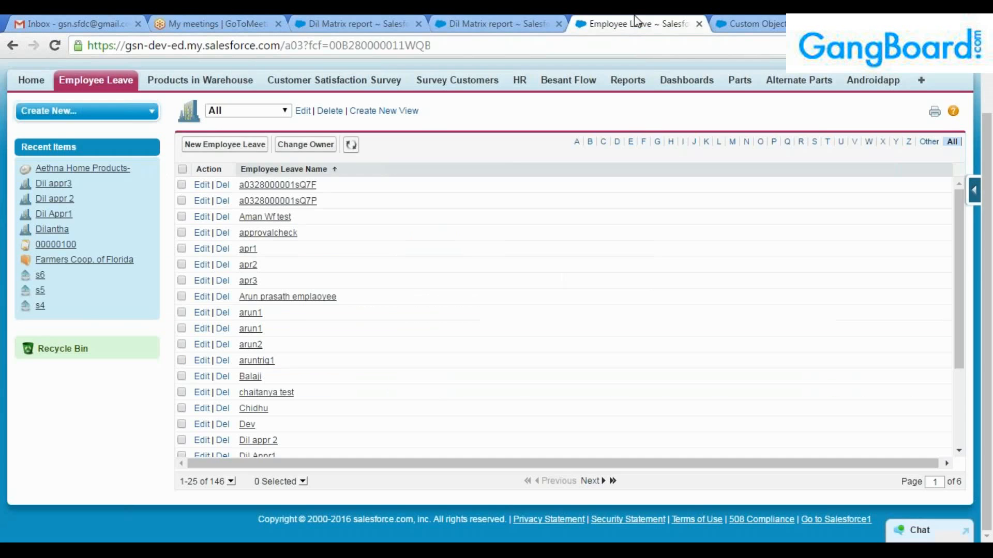
pyautogui.click(723, 22)
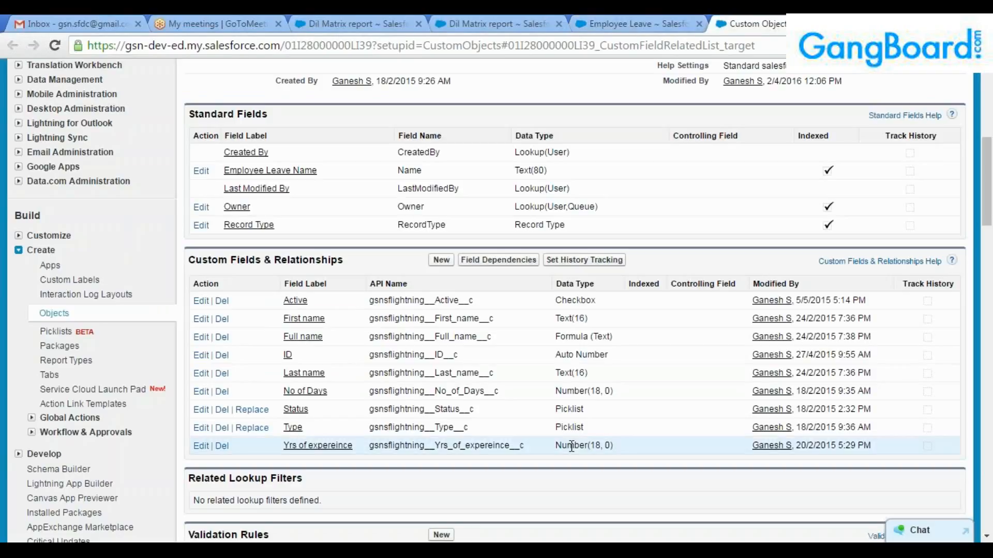
pyautogui.moveTo(625, 457); pyautogui.dragTo(601, 349)
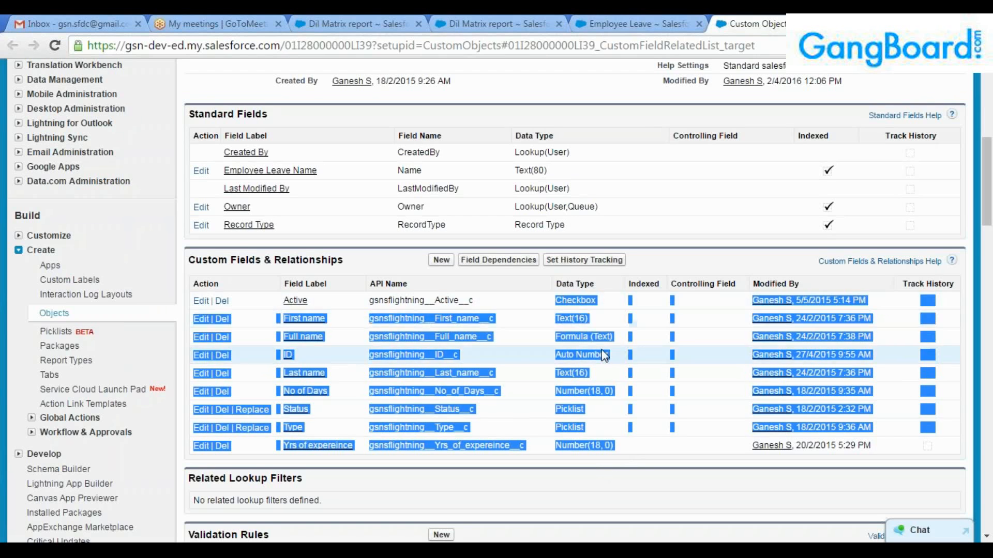
pyautogui.click(621, 22)
pyautogui.click(564, 23)
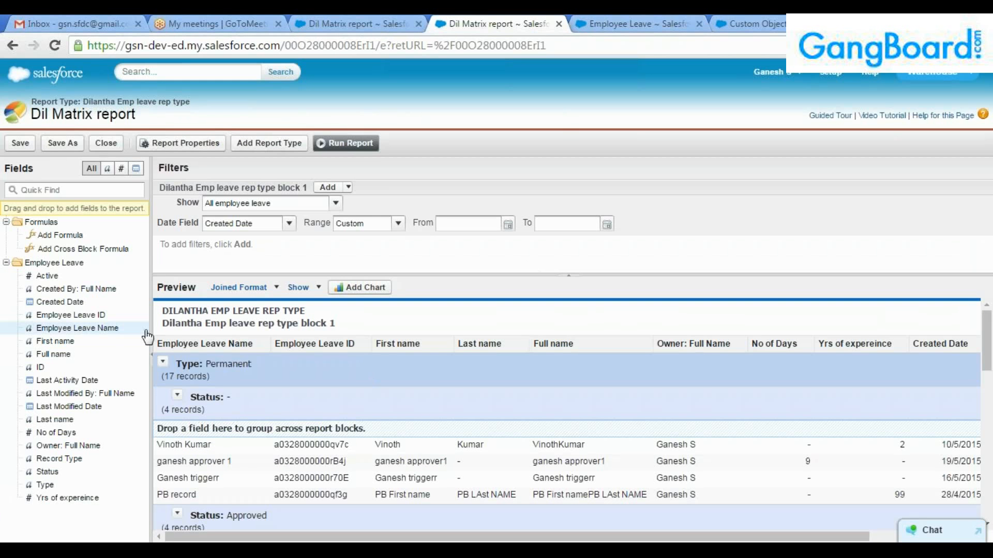
pyautogui.click(365, 21)
pyautogui.click(460, 24)
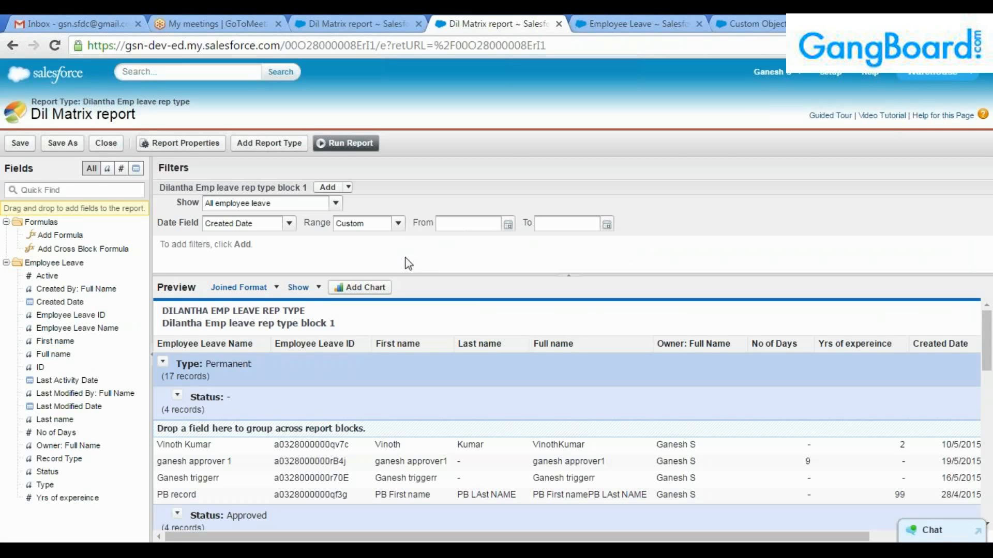
# Leave the report builder without saving the joined format and open the Reports & Dashboards list.
pyautogui.click(12, 45)
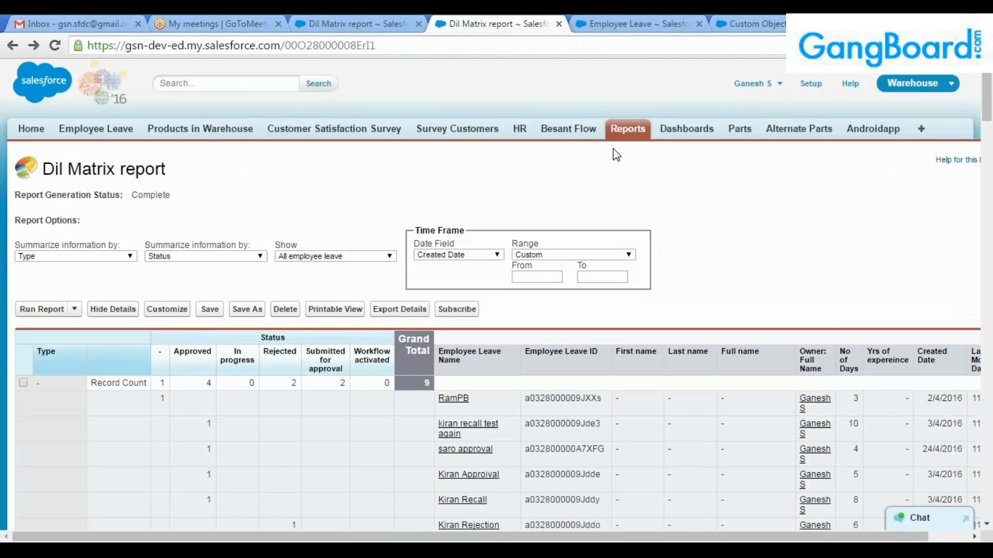
pyautogui.click(627, 129)
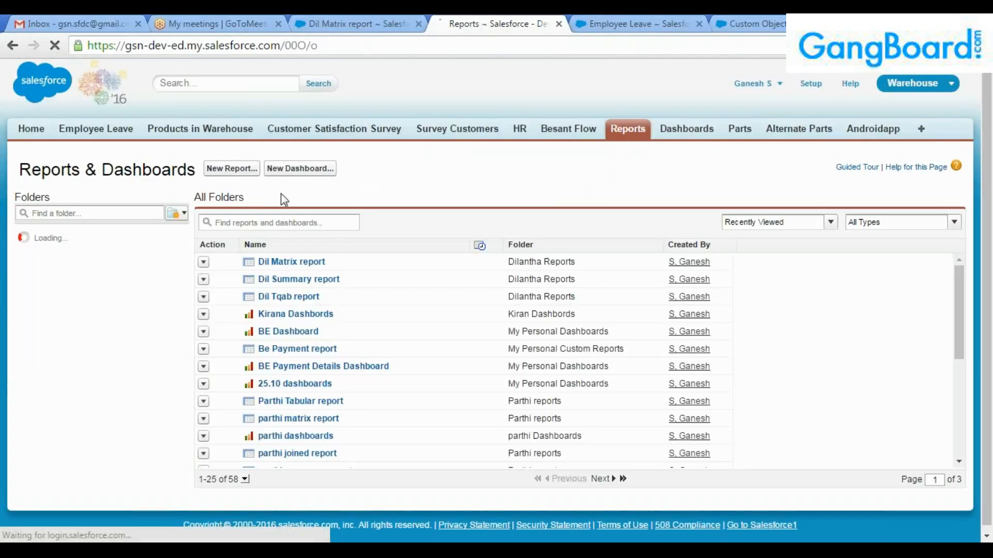
# Create a new report based on the Accounts report type from the Accounts & Contacts category.
pyautogui.click(234, 169)
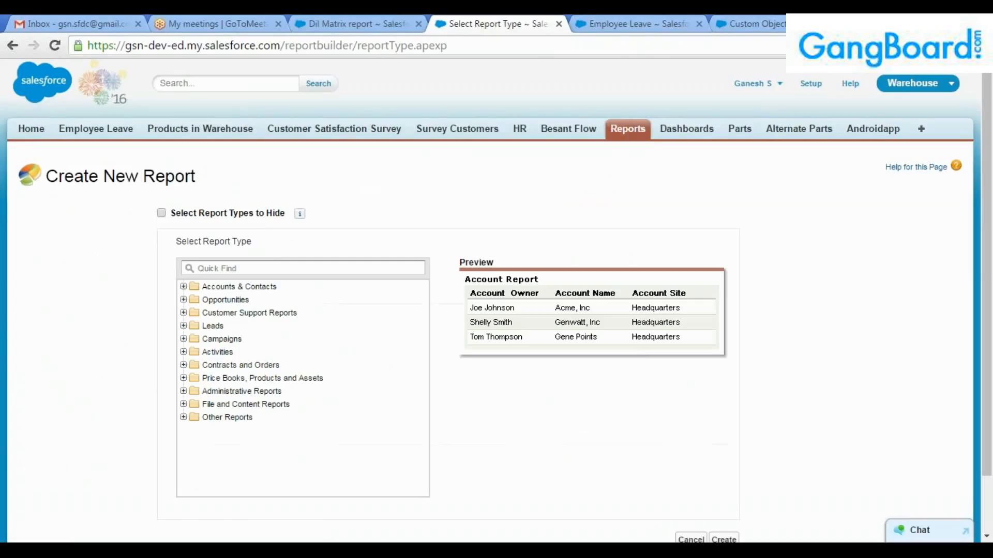
pyautogui.click(184, 288)
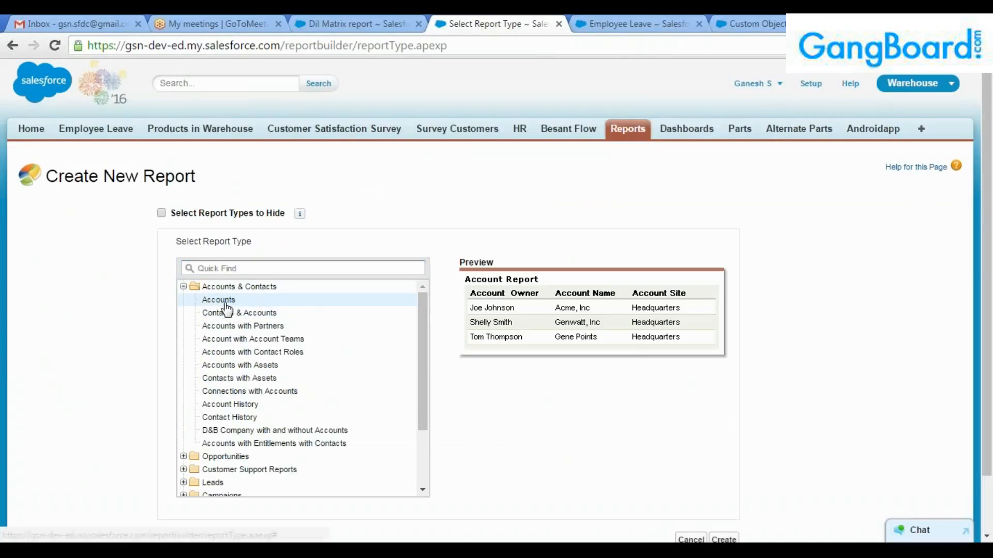
pyautogui.scroll(-1, 621, 444)
pyautogui.click(724, 475)
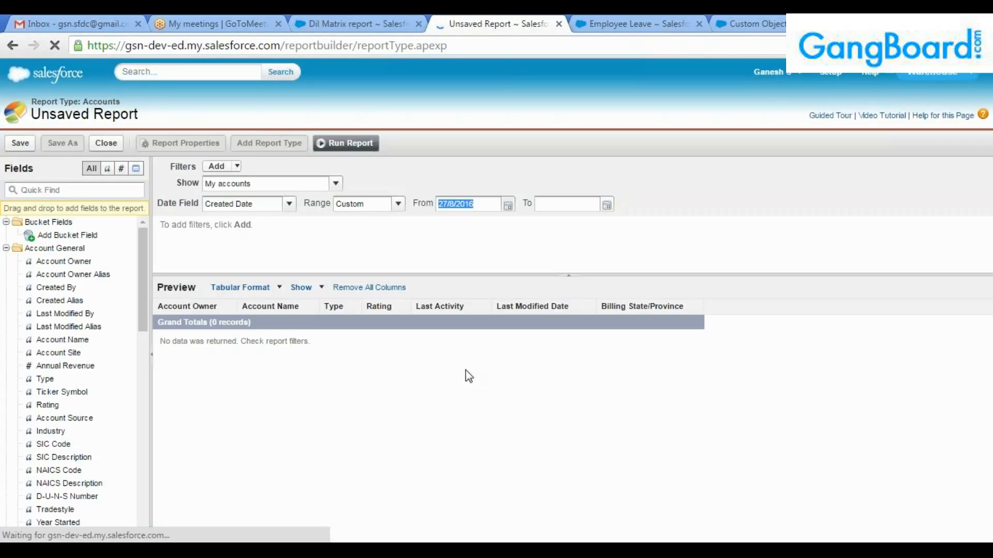
# Filter the accounts report to show All accounts with the Created Date range set to All Time.
pyautogui.click(320, 184)
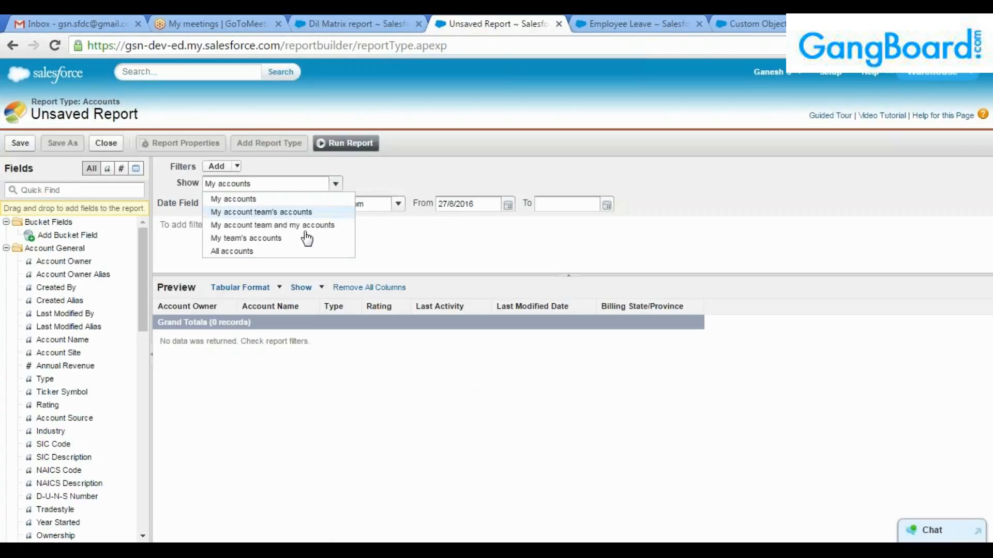
pyautogui.click(265, 250)
pyautogui.click(401, 205)
pyautogui.click(362, 222)
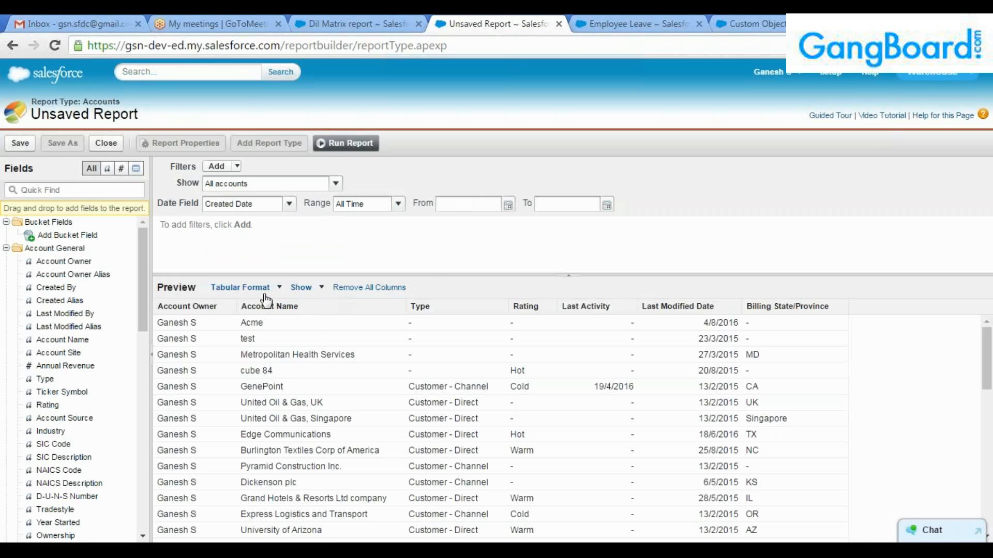
# Switch the report to the Joined format and add Opportunities as an additional report type.
pyautogui.click(253, 287)
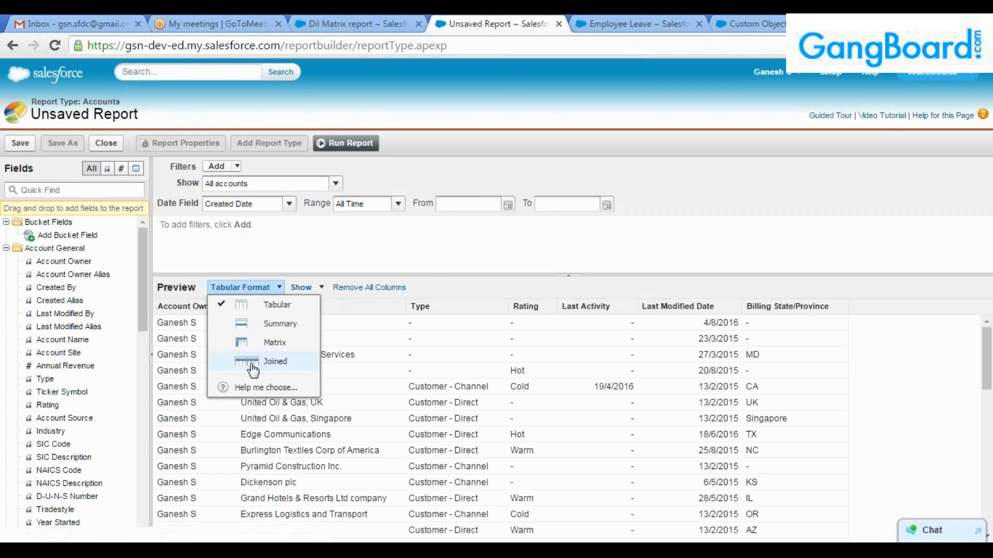
pyautogui.click(274, 417)
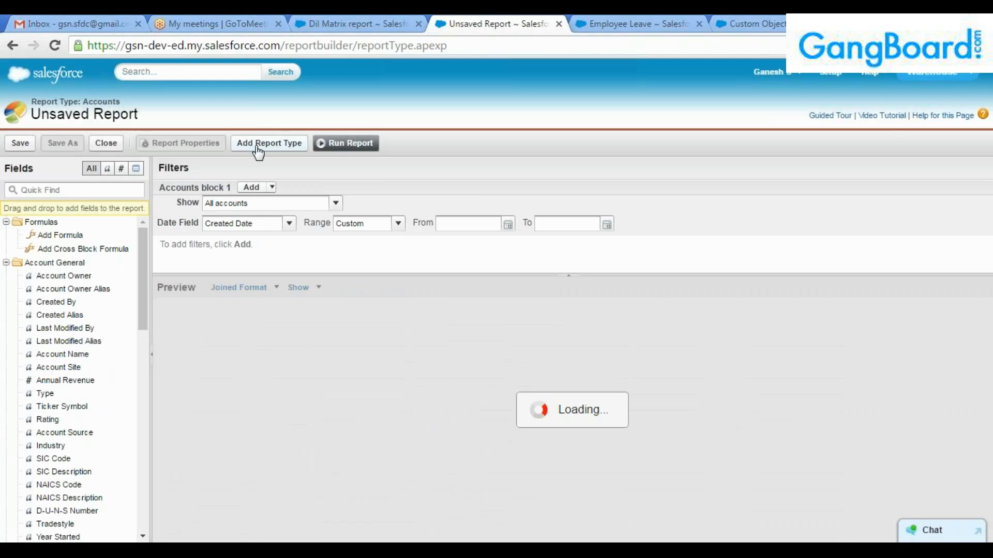
pyautogui.click(258, 145)
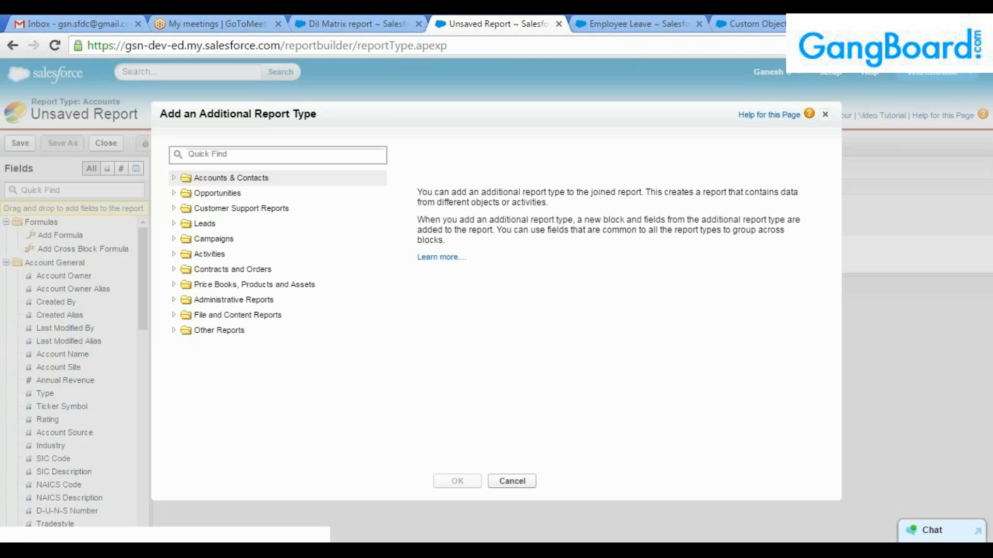
pyautogui.click(176, 193)
pyautogui.click(219, 212)
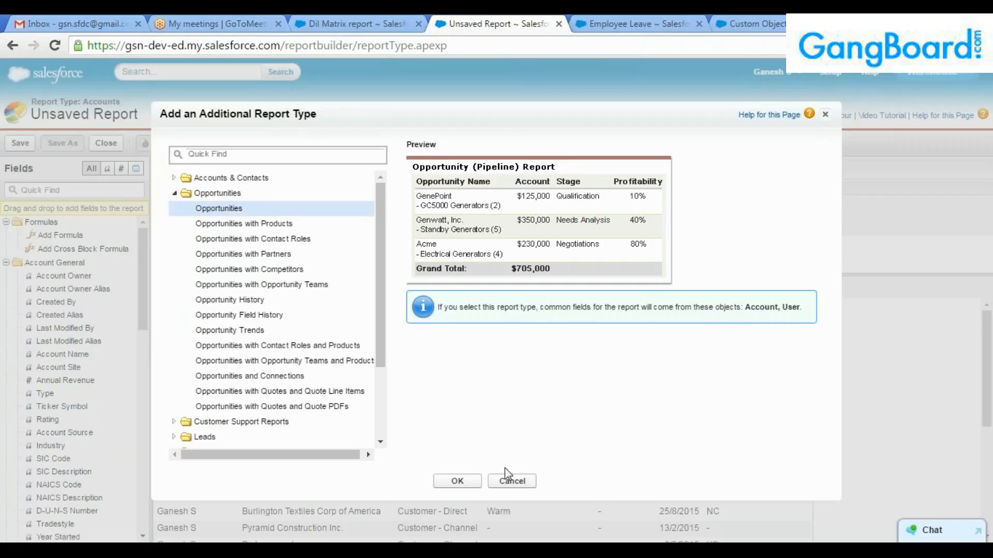
pyautogui.click(469, 482)
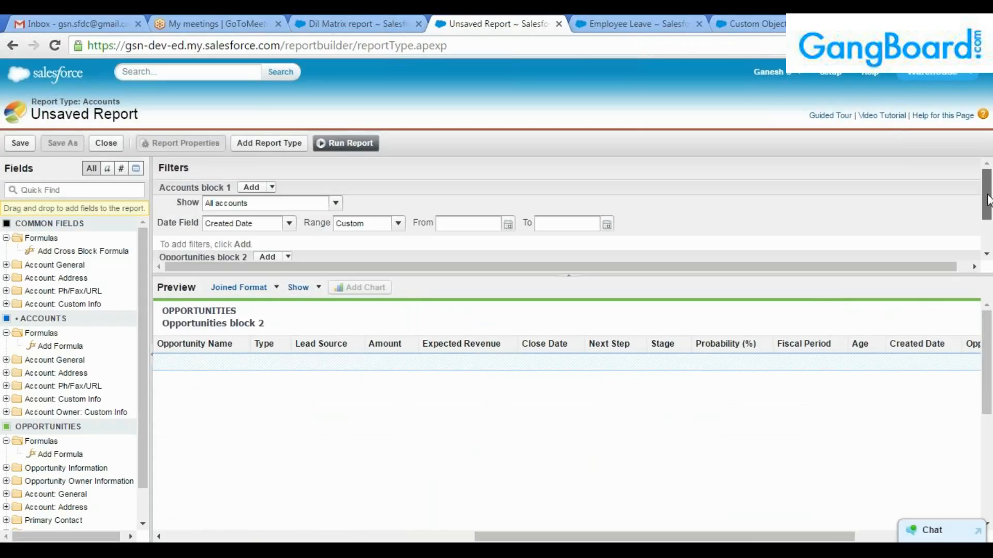
# Set the Close Date range of the Opportunities block to All Time and review the block's columns.
pyautogui.moveTo(987, 201); pyautogui.dragTo(988, 227)
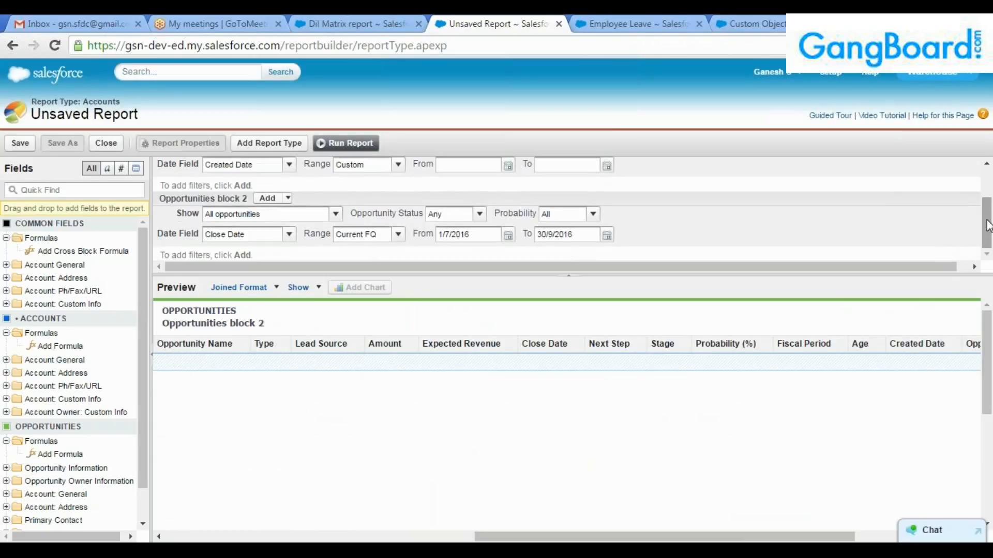
pyautogui.moveTo(554, 540); pyautogui.dragTo(495, 539)
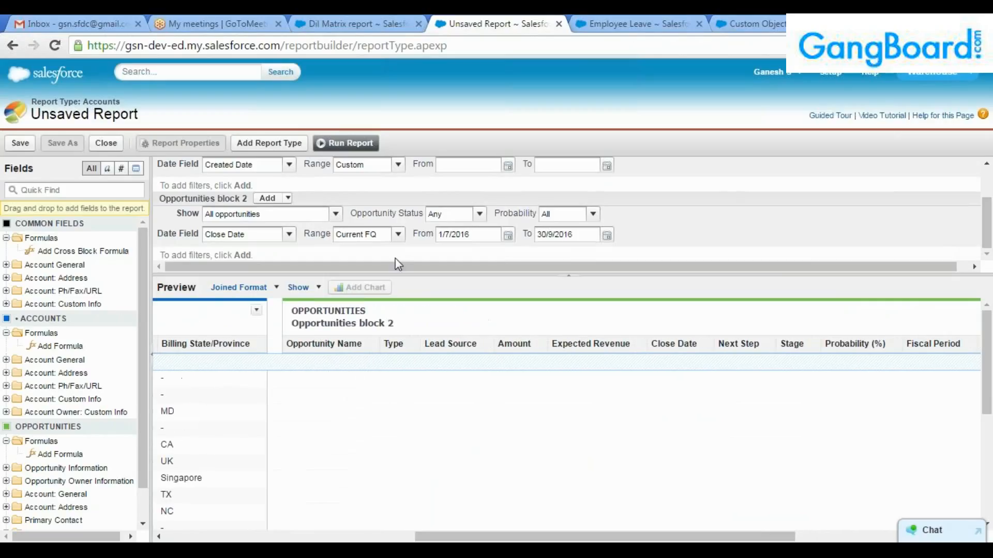
pyautogui.click(385, 245)
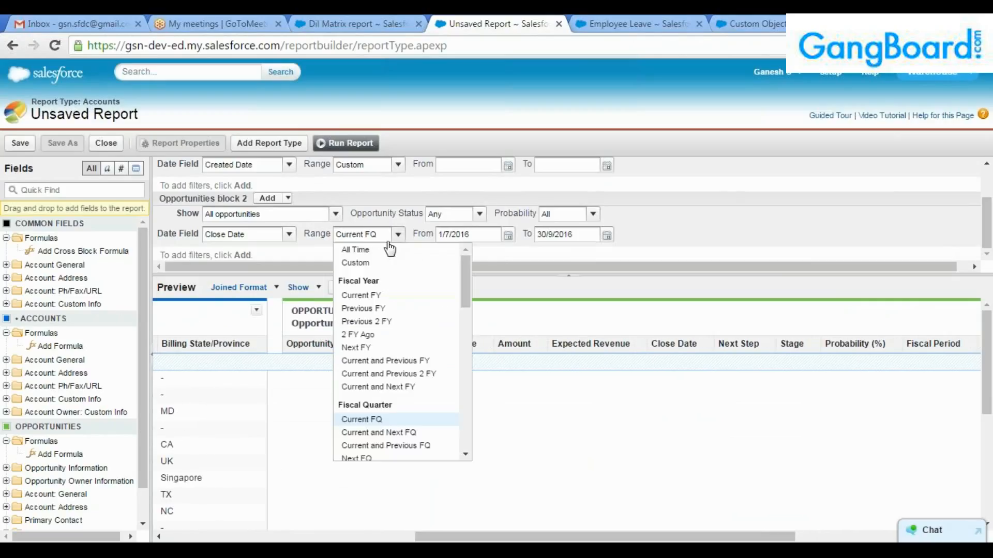
pyautogui.click(373, 248)
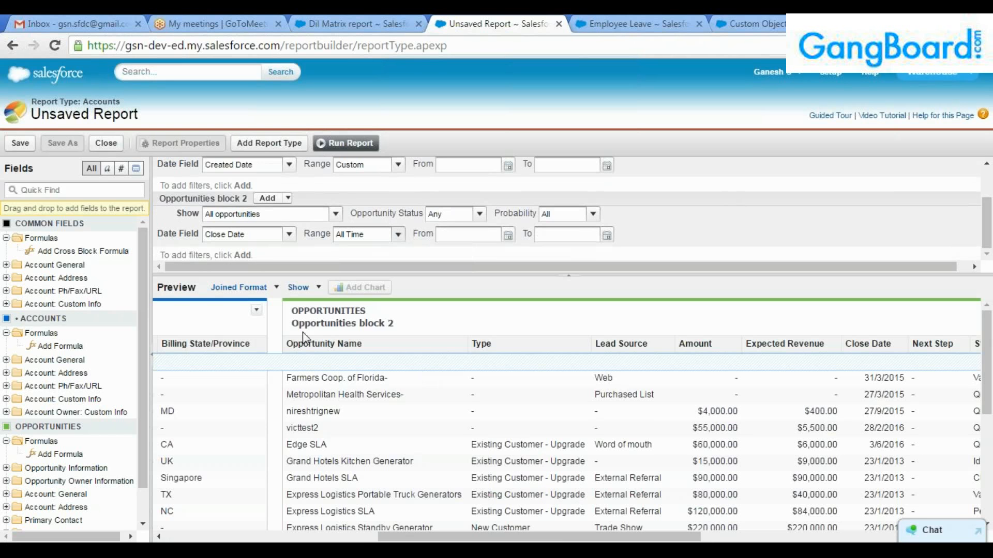
pyautogui.moveTo(551, 538); pyautogui.dragTo(764, 532)
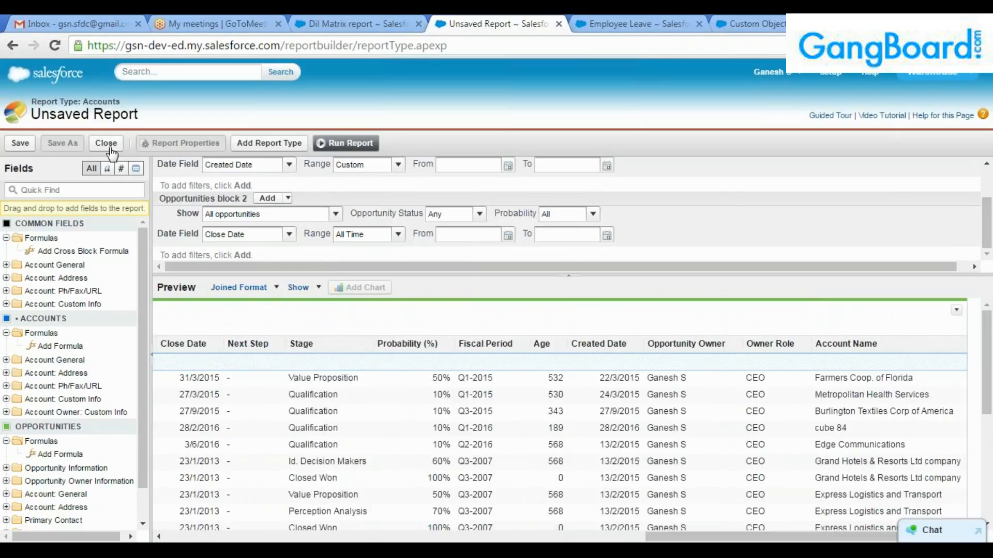
# Save the report as "Dil Joined Report" in the folder holding the other Dil reports, and run it.
pyautogui.click(19, 145)
pyautogui.click(501, 238)
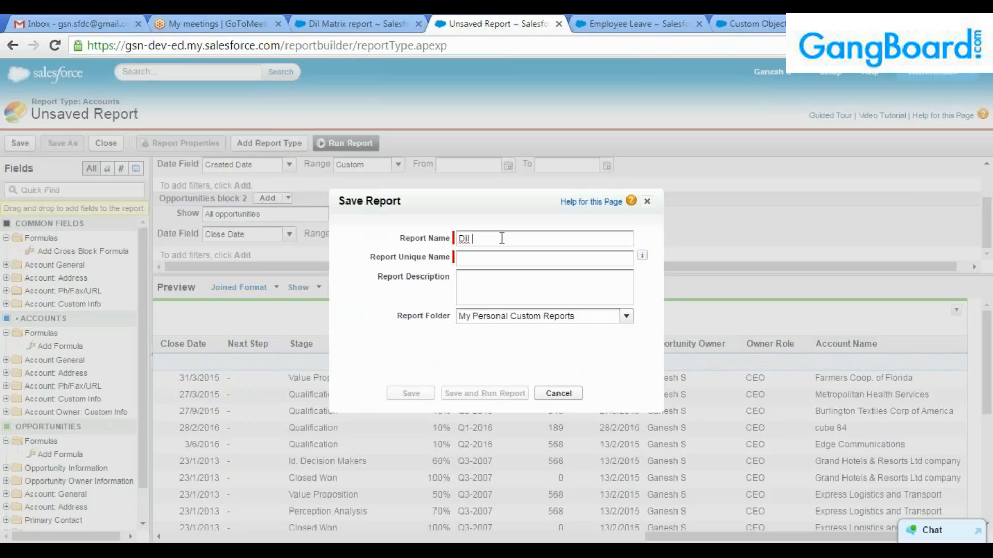
pyautogui.write('Dil Joined Report')
pyautogui.click(480, 272)
pyautogui.click(626, 316)
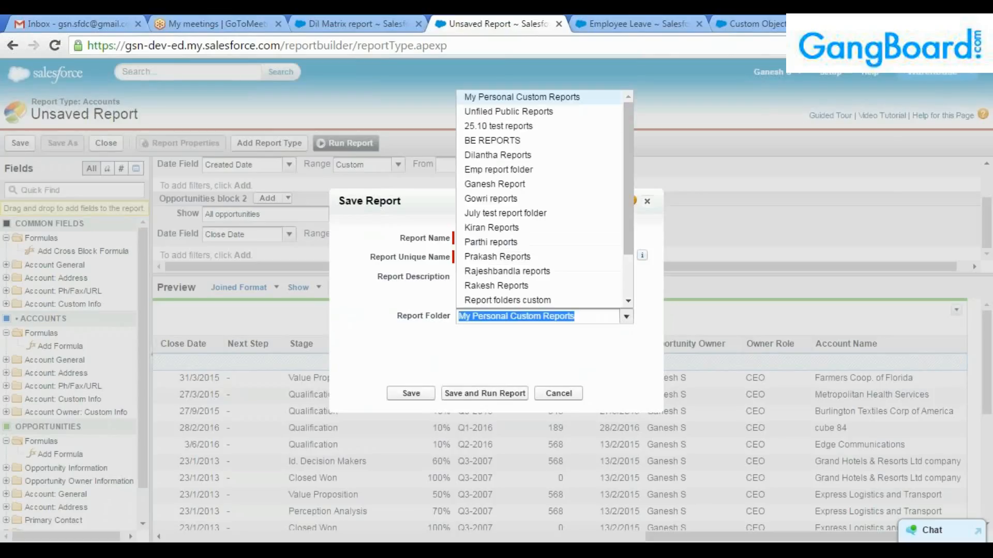
pyautogui.click(511, 155)
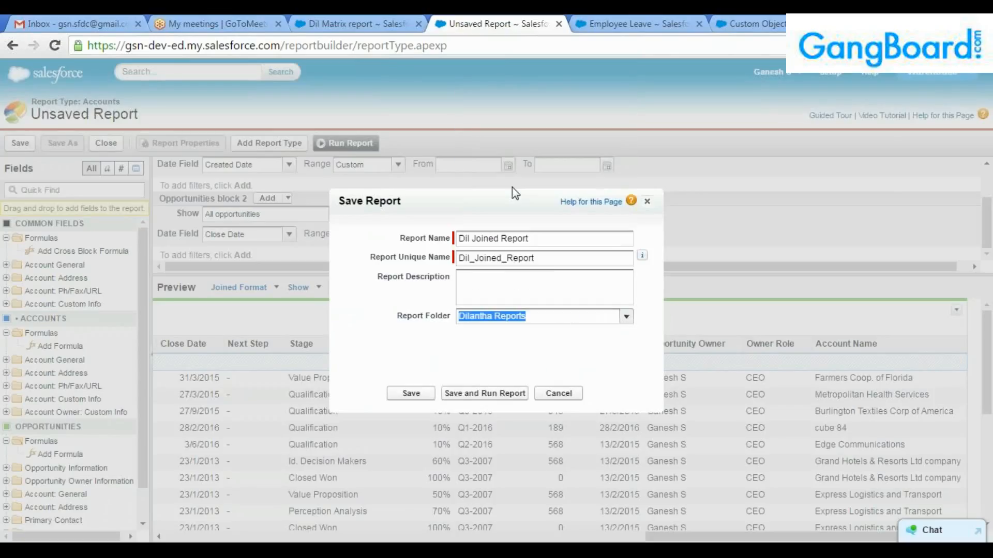
pyautogui.click(482, 396)
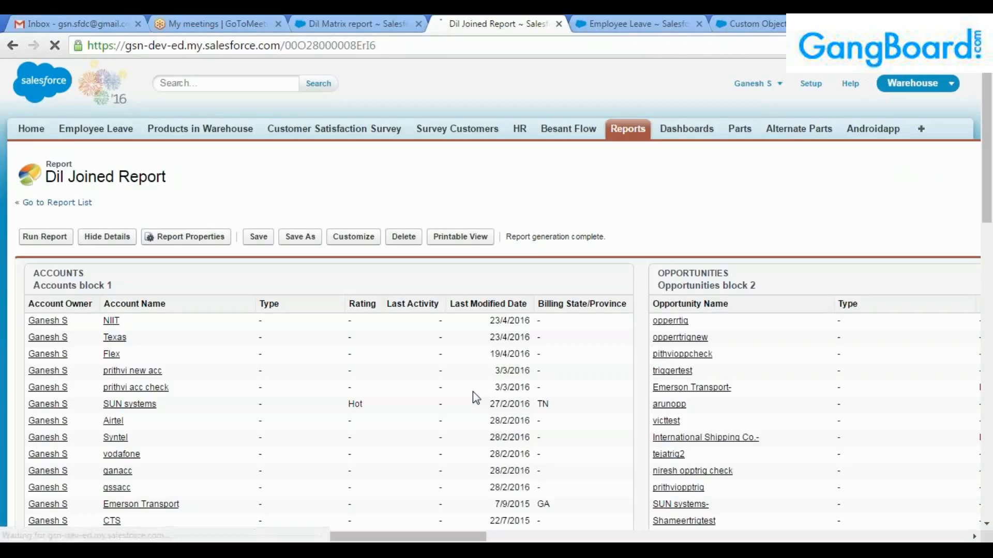
# Examine the Accounts and Opportunities blocks of the joined report from the first records to the last.
pyautogui.scroll(-3, 556, 406)
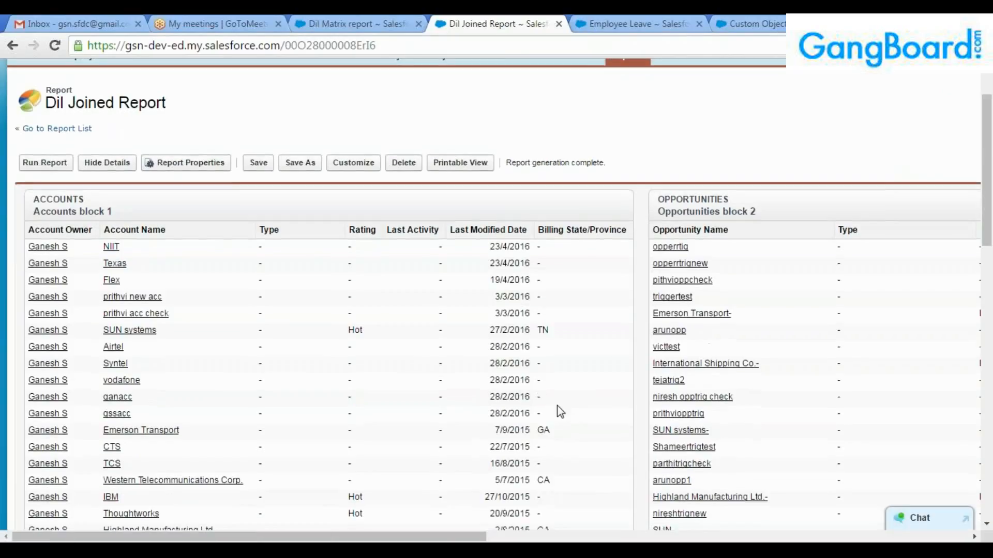
pyautogui.scroll(-3, 557, 406)
pyautogui.scroll(-3, 557, 406)
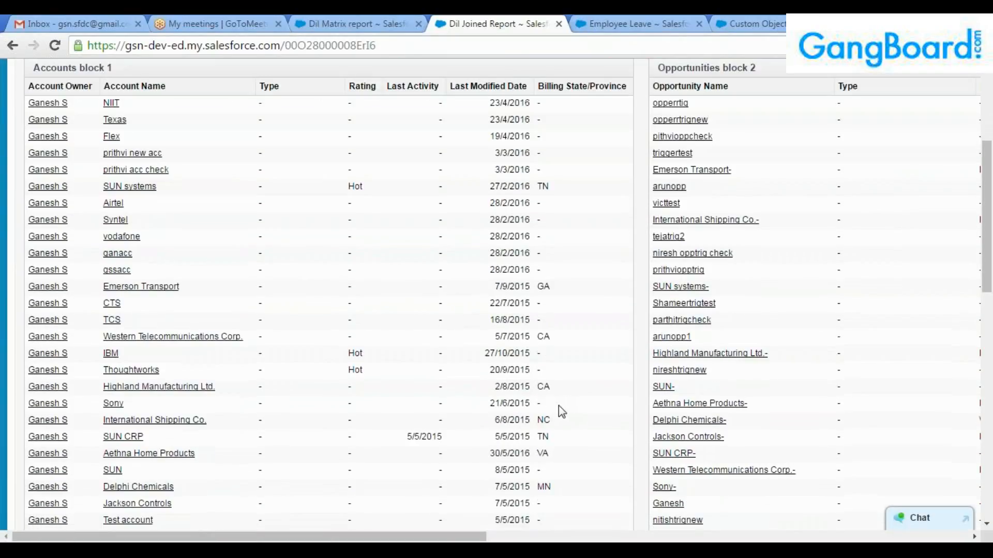
pyautogui.scroll(3, 560, 405)
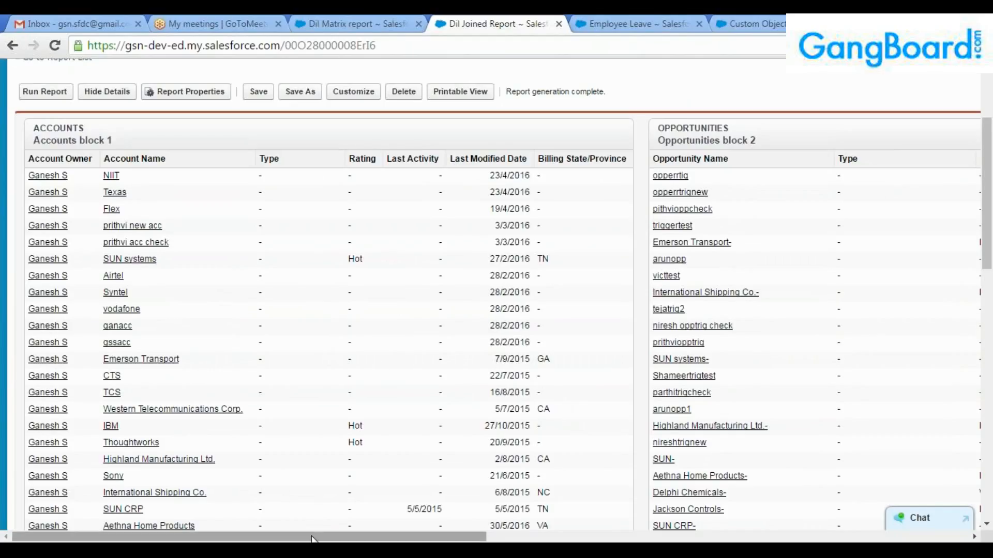
pyautogui.moveTo(312, 538)
pyautogui.mouseDown()
pyautogui.moveTo(791, 541)
pyautogui.moveTo(558, 541)
pyautogui.moveTo(313, 525)
pyautogui.mouseUp()
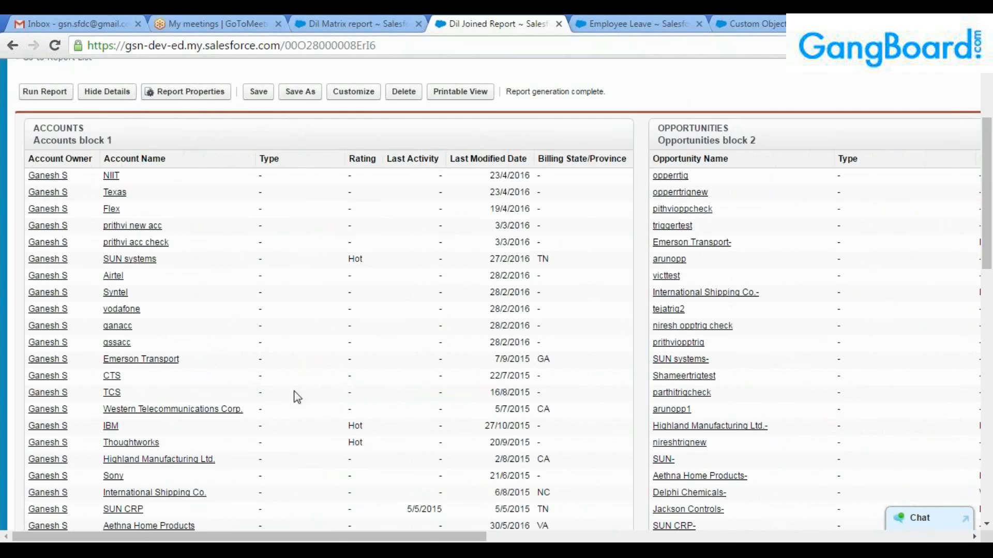
pyautogui.scroll(-10, 294, 396)
pyautogui.scroll(6, 302, 405)
pyautogui.scroll(8, 852, 327)
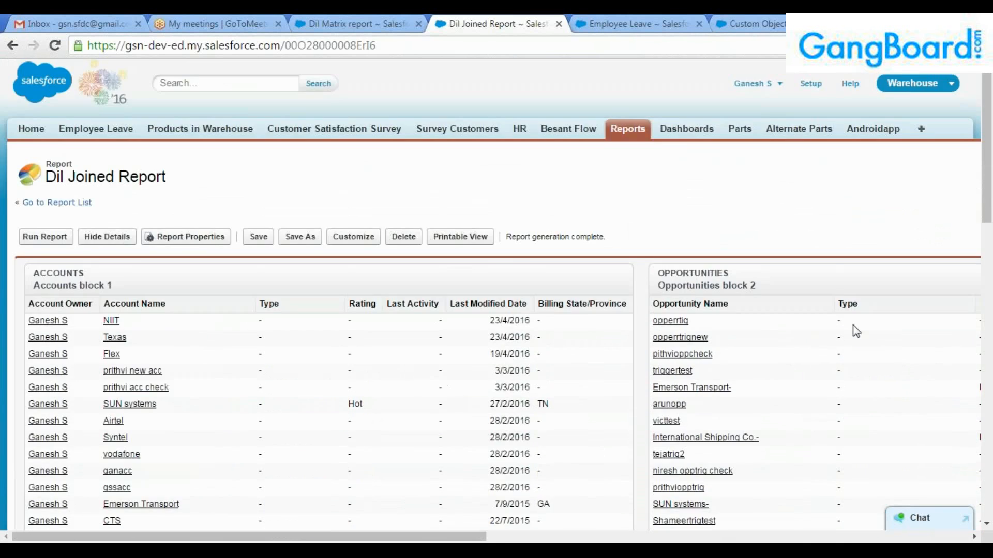
pyautogui.scroll(-14, 852, 327)
pyautogui.scroll(6, 824, 369)
pyautogui.scroll(8, 817, 377)
pyautogui.scroll(-2, 765, 381)
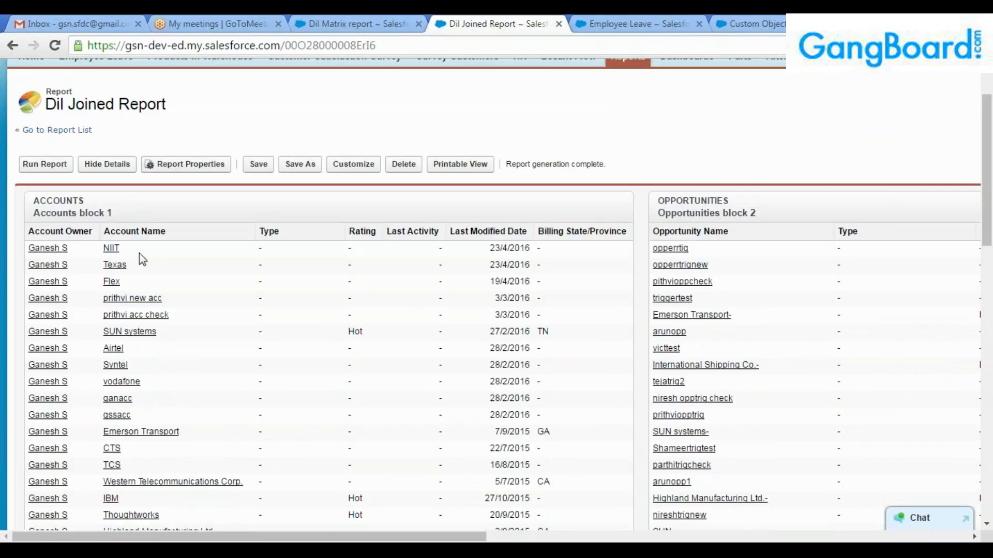
# Open the NIIT account from the joined report, check its related Opportunities, and return to the report.
pyautogui.click(112, 250)
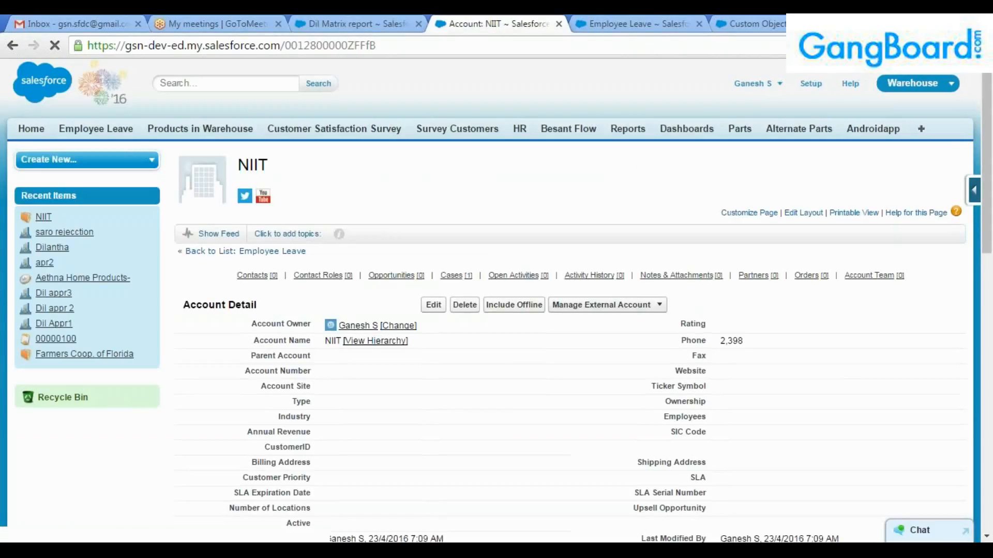
pyautogui.moveTo(379, 276)
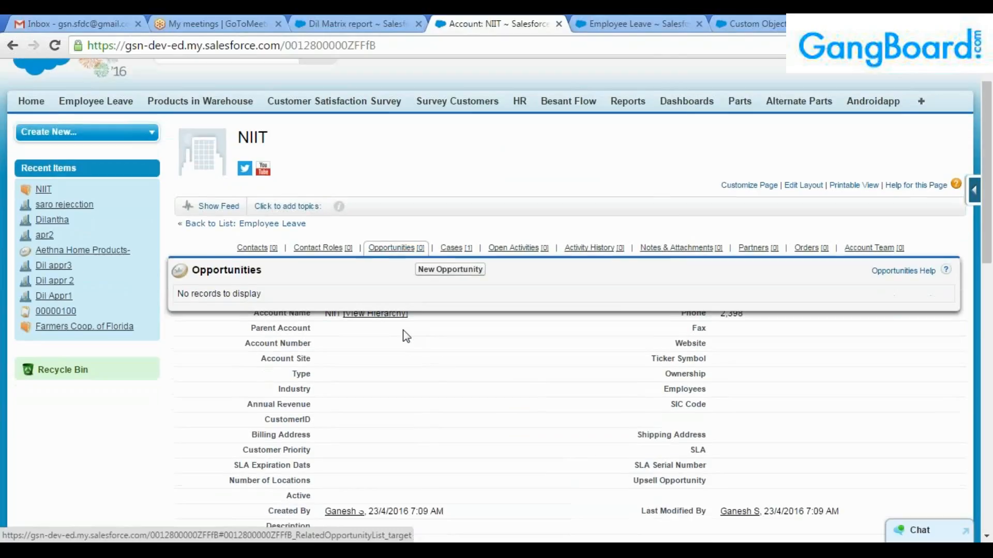
pyautogui.scroll(-8, 403, 330)
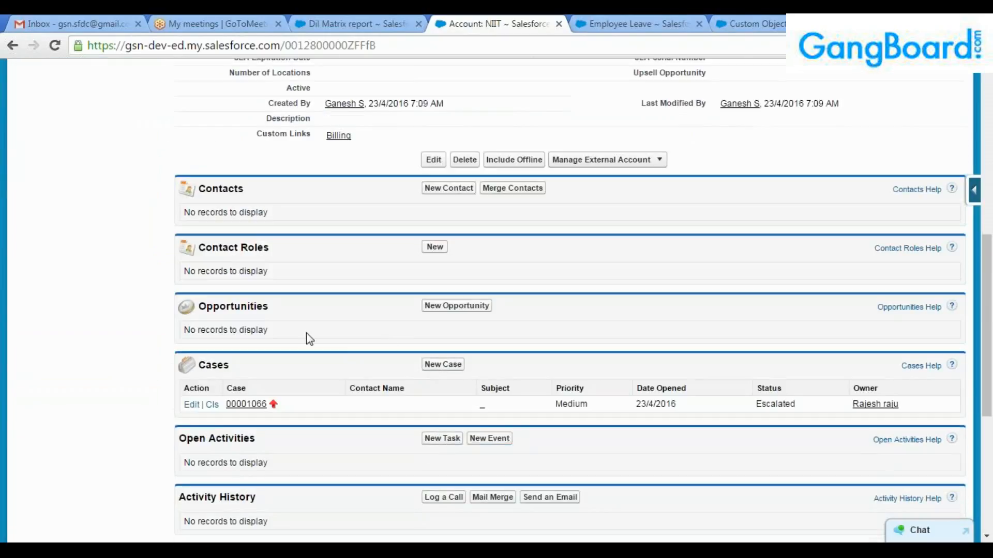
pyautogui.scroll(10, 308, 331)
pyautogui.click(13, 45)
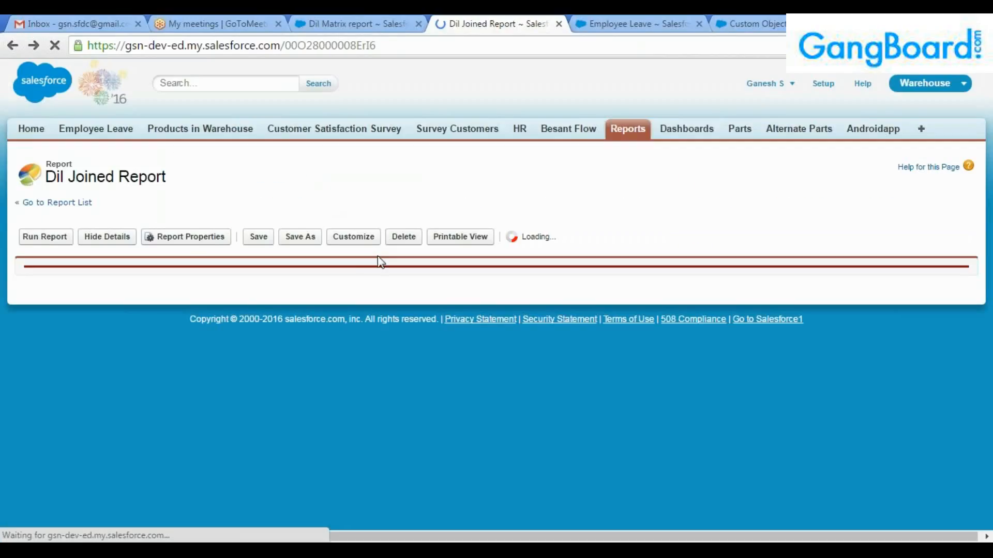
# Compare the account records with the opportunity records down to the Grand Totals row, starting from NIIT.
pyautogui.scroll(-1, 391, 307)
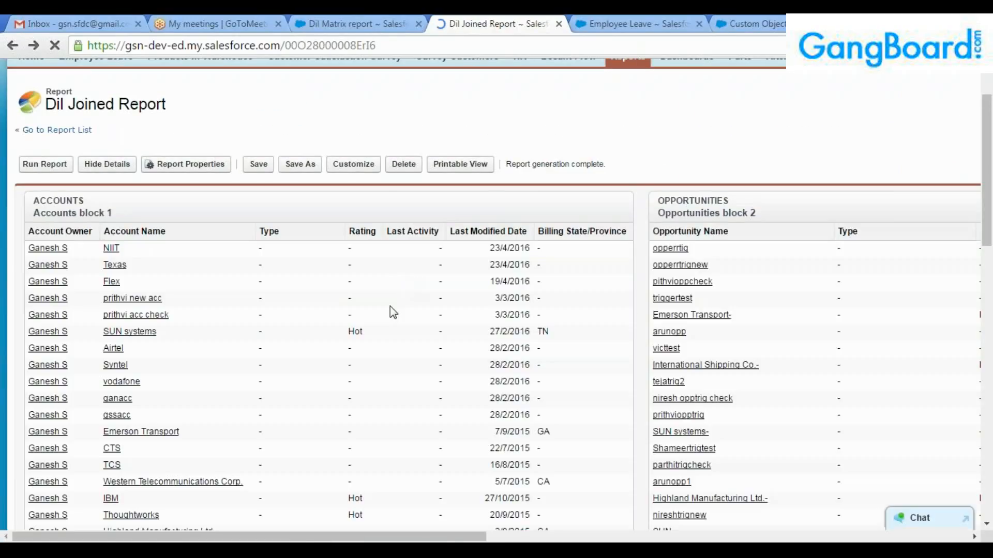
pyautogui.moveTo(123, 250); pyautogui.dragTo(106, 247)
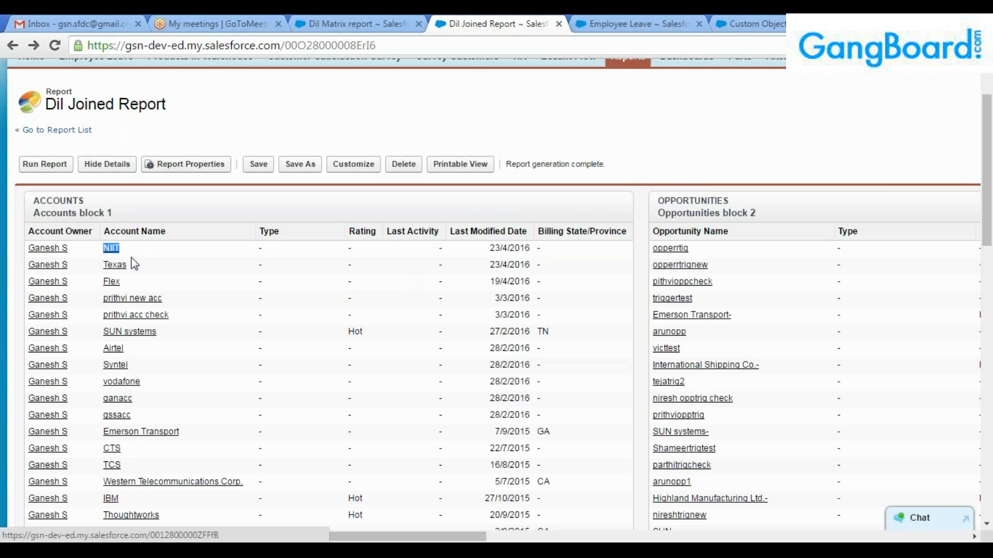
pyautogui.click(132, 259)
pyautogui.scroll(-7, 587, 267)
pyautogui.scroll(-9, 734, 268)
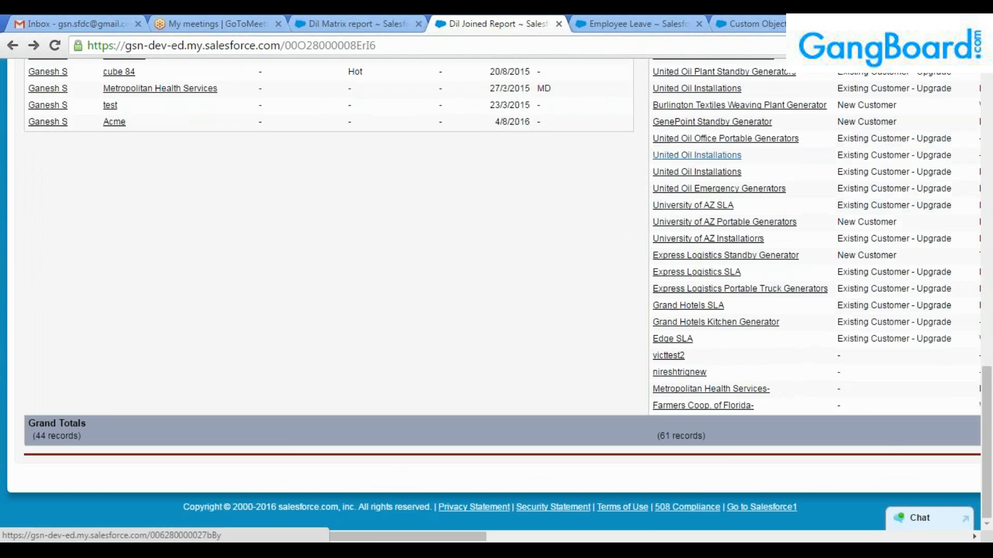
pyautogui.scroll(13, 679, 274)
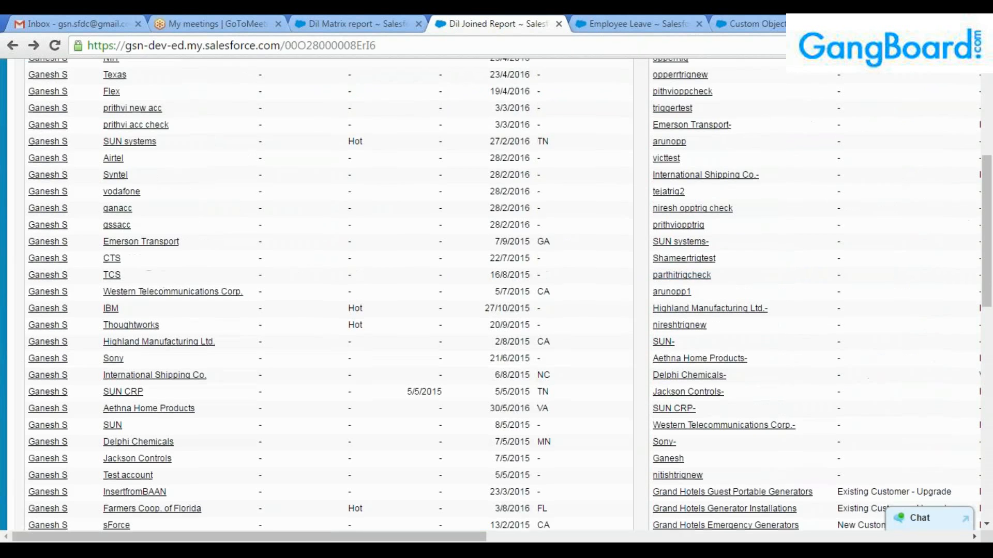
pyautogui.scroll(4, 200, 292)
pyautogui.scroll(-7, 747, 310)
pyautogui.scroll(-8, 754, 287)
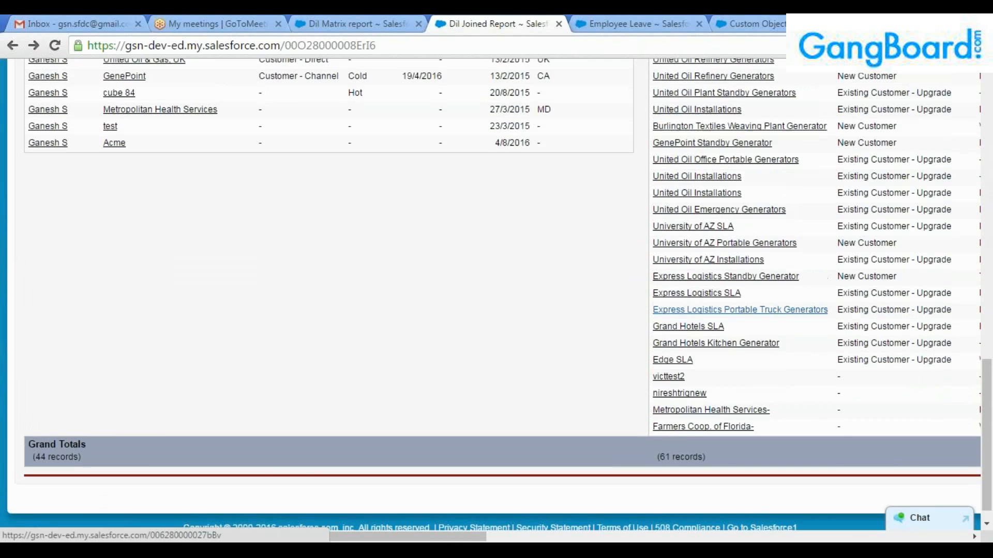
pyautogui.scroll(13, 328, 291)
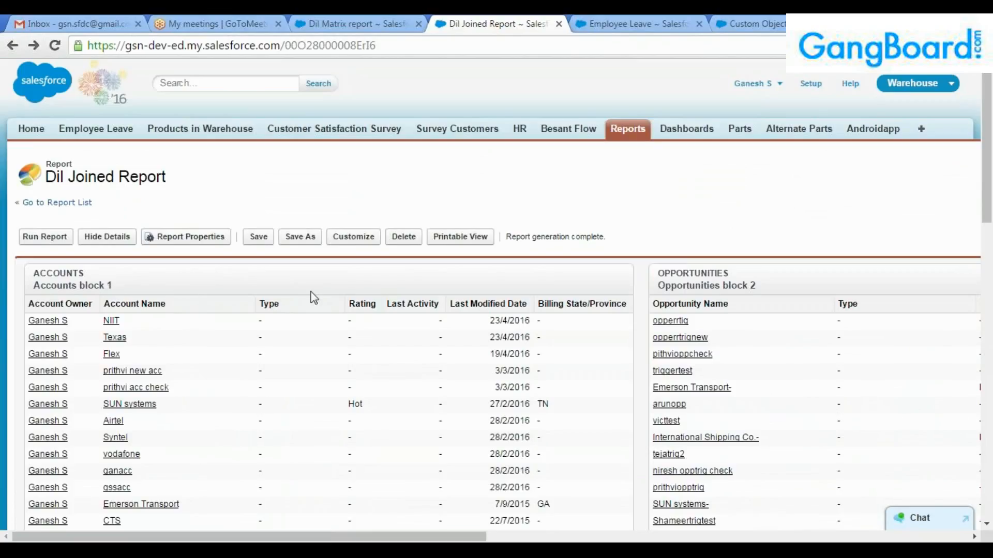
# Review both blocks of the Dil Joined Report again, going from the report header to the Grand Totals row and back.
pyautogui.scroll(-10, 410, 328)
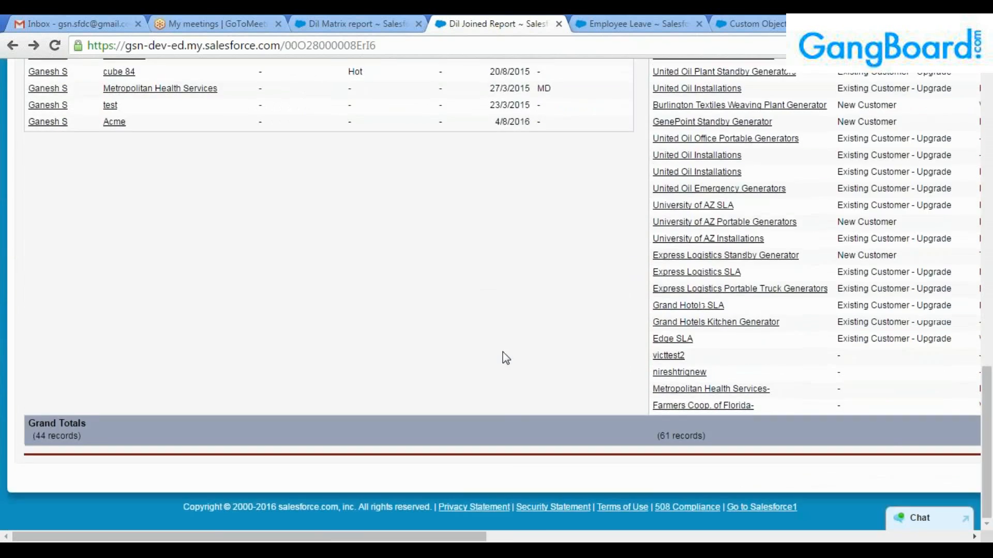
pyautogui.scroll(12, 501, 355)
pyautogui.scroll(-8, 500, 355)
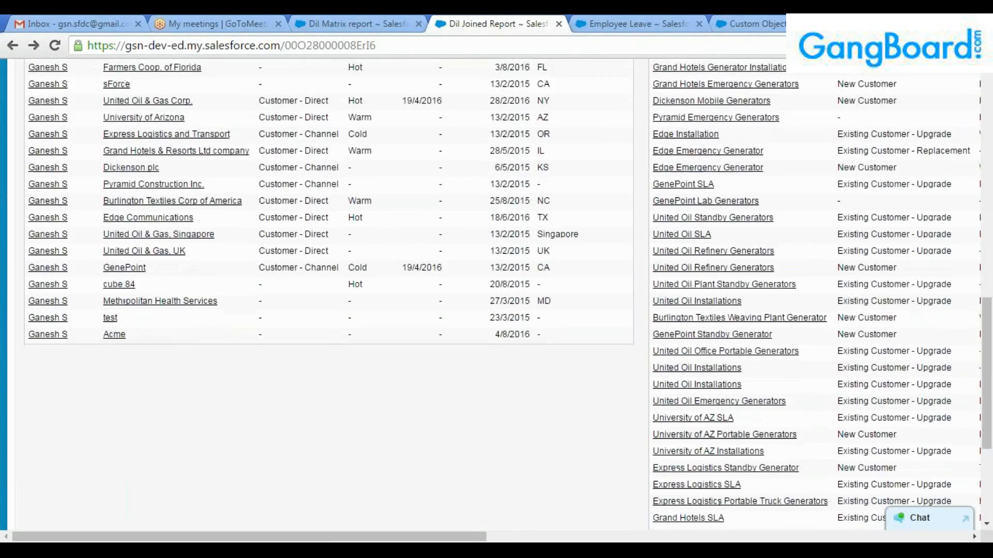
pyautogui.scroll(-4, 501, 355)
pyautogui.scroll(10, 500, 355)
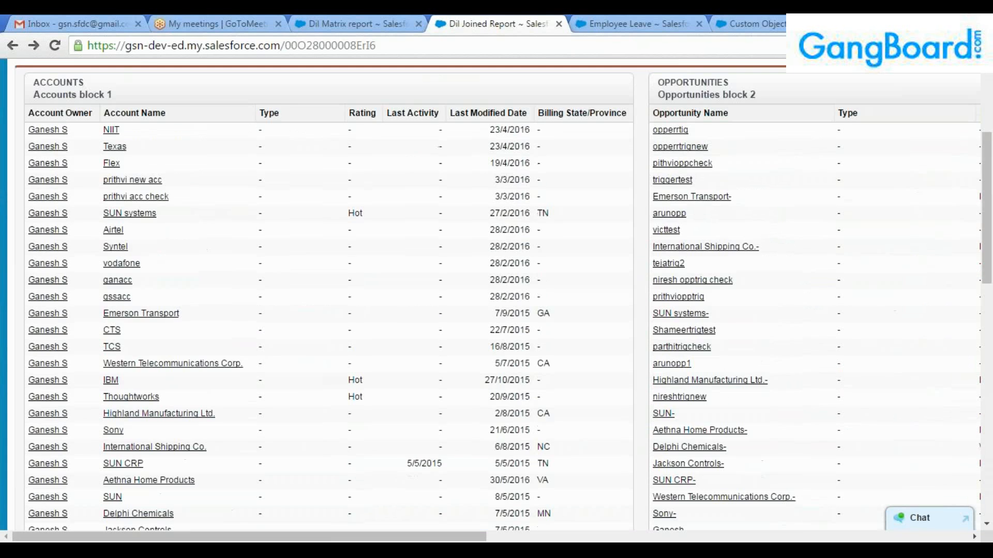
pyautogui.scroll(4, 455, 313)
pyautogui.scroll(-12, 455, 313)
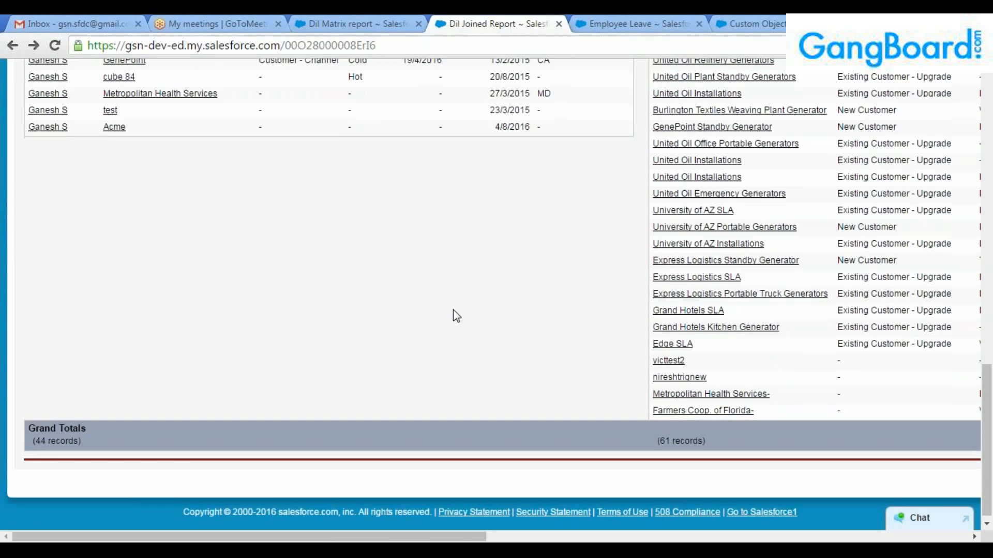
pyautogui.scroll(12, 454, 313)
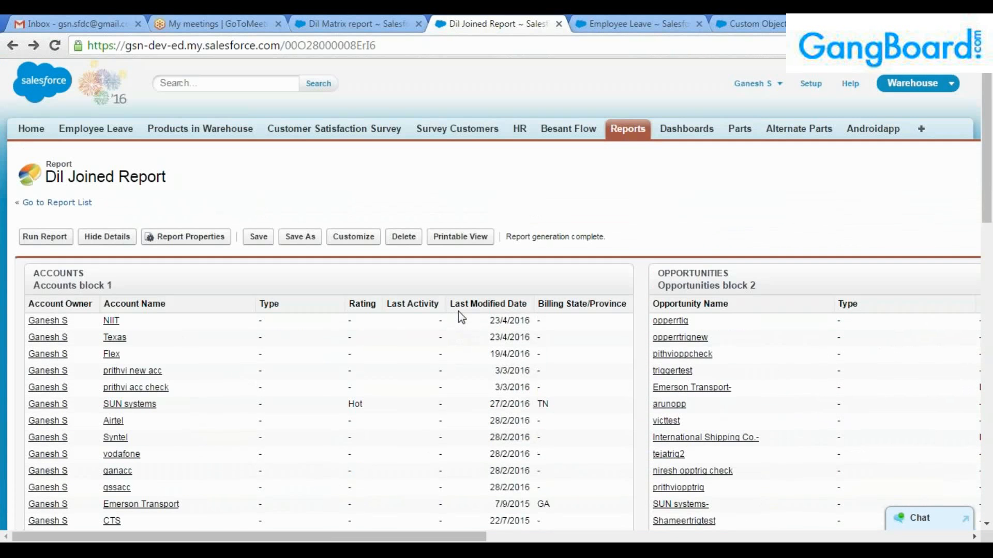
pyautogui.click(197, 81)
pyautogui.scroll(-15, 358, 316)
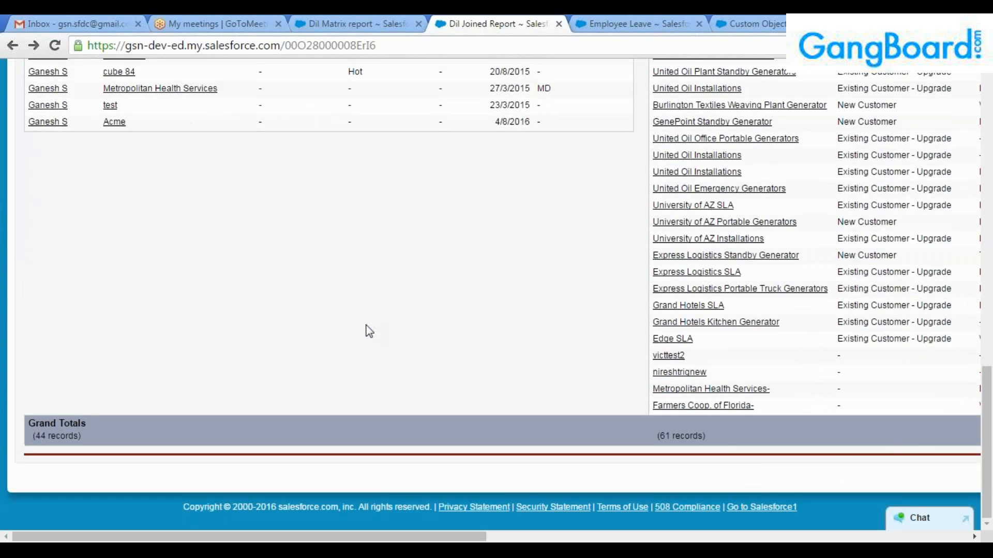
pyautogui.scroll(10, 367, 326)
pyautogui.scroll(6, 367, 326)
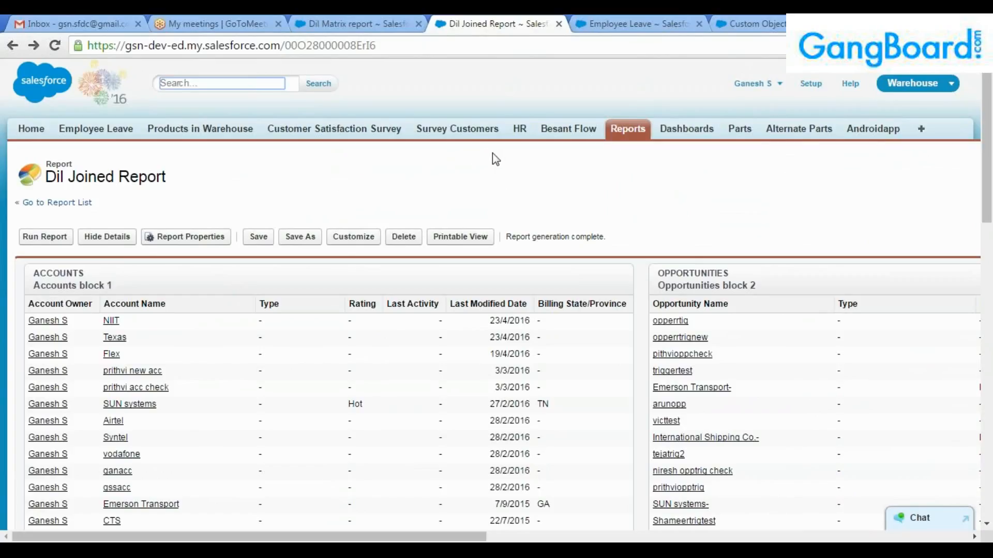
# Open the reports list separately and, from it, open the Dil Tqab, Summary, Matrix and Joined reports alongside each other.
pyautogui.middleClick(622, 137)
pyautogui.click(567, 21)
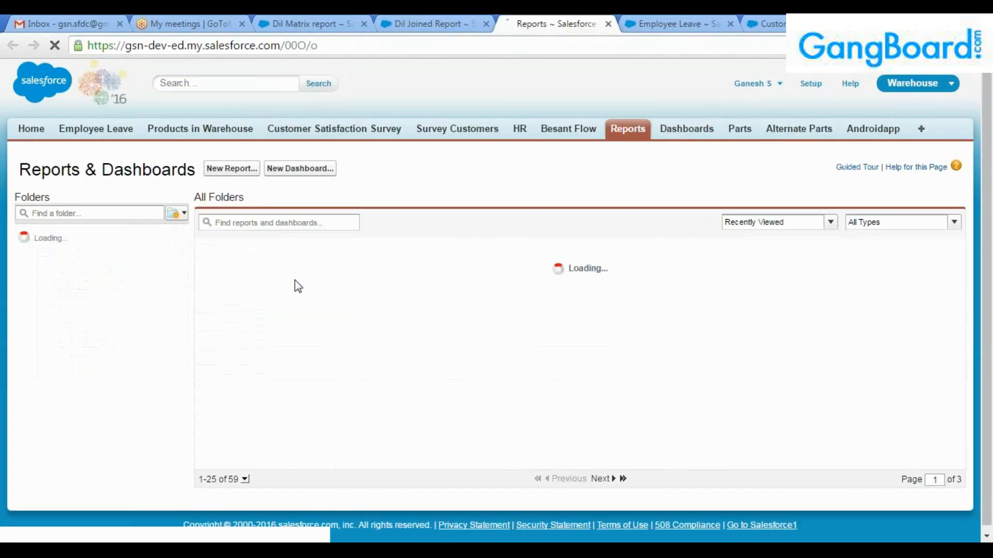
pyautogui.middleClick(287, 314)
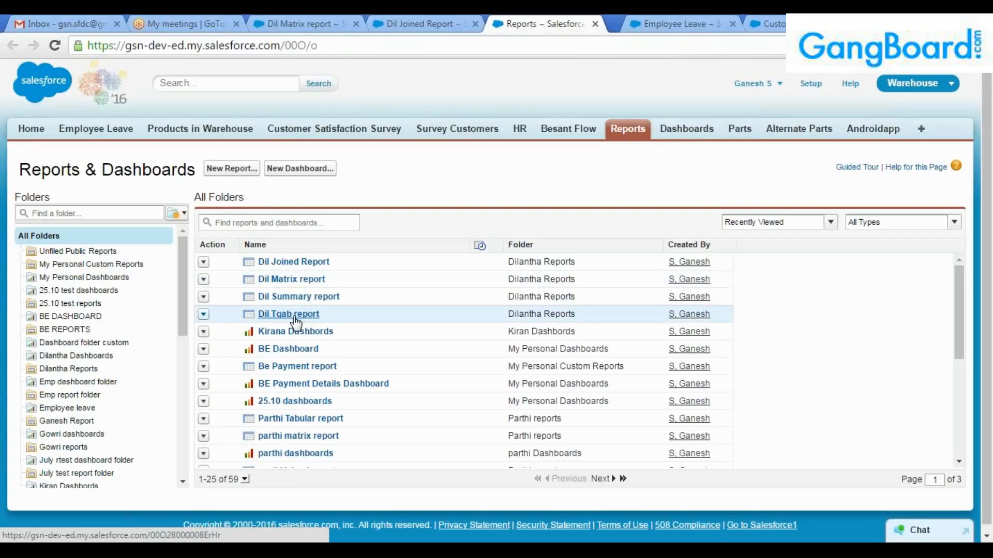
pyautogui.middleClick(299, 296)
pyautogui.middleClick(291, 279)
pyautogui.middleClick(293, 262)
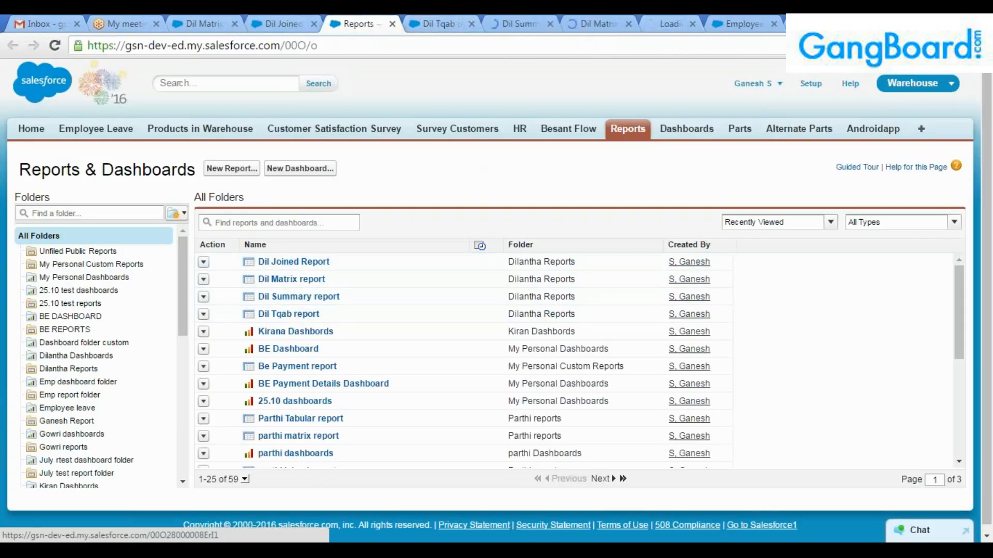
# Look through the ungrouped employee leave records in the Dil Tqab report and return to its report options.
pyautogui.click(459, 17)
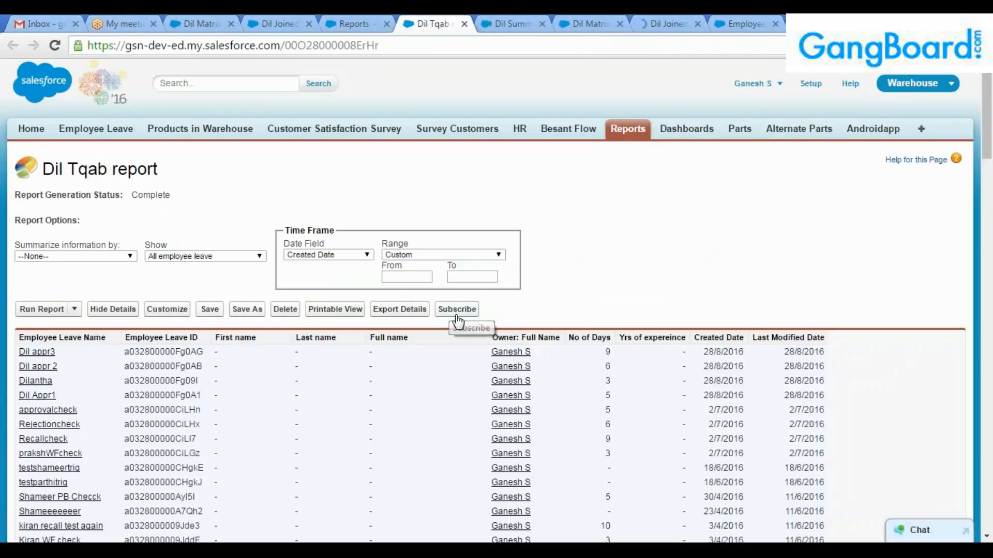
pyautogui.scroll(-1, 545, 360)
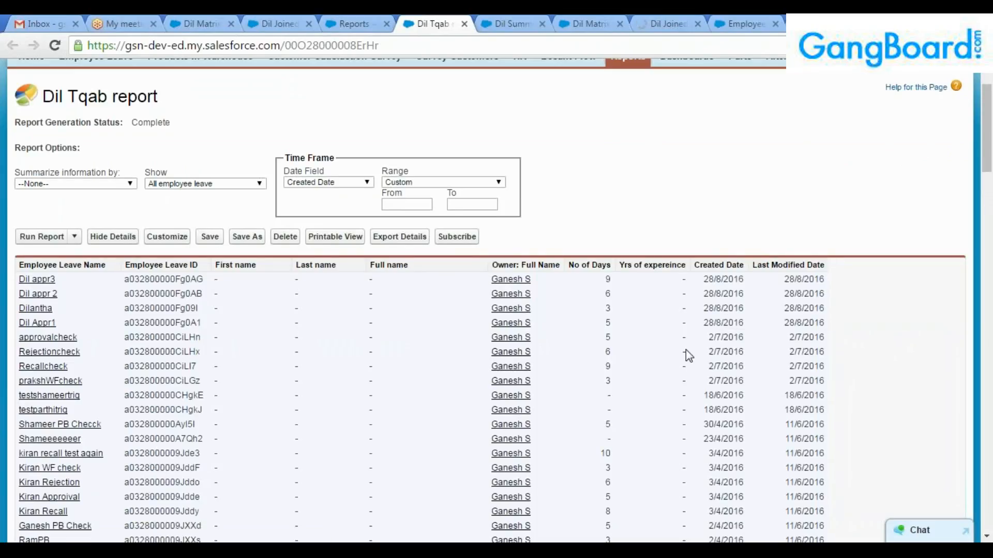
pyautogui.scroll(-8, 687, 394)
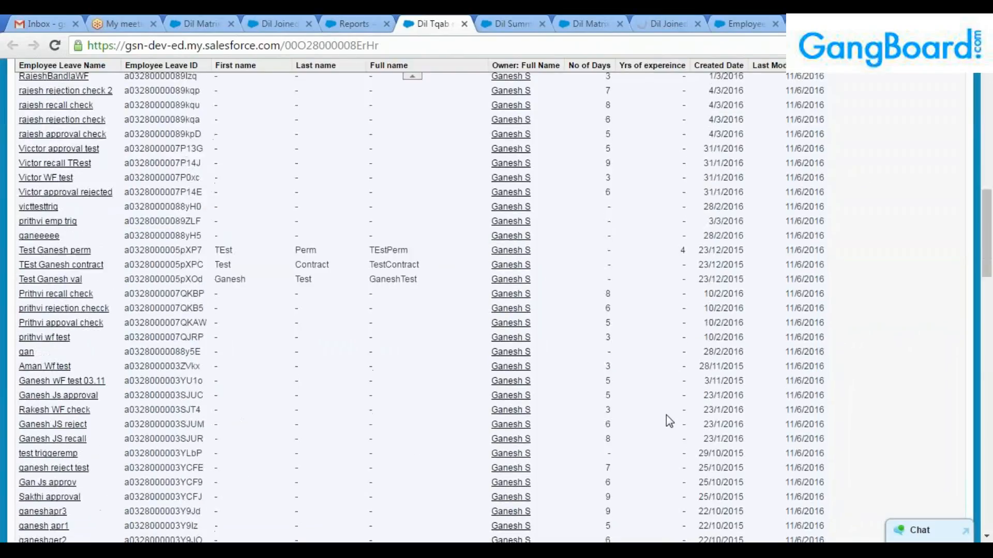
pyautogui.scroll(8, 666, 415)
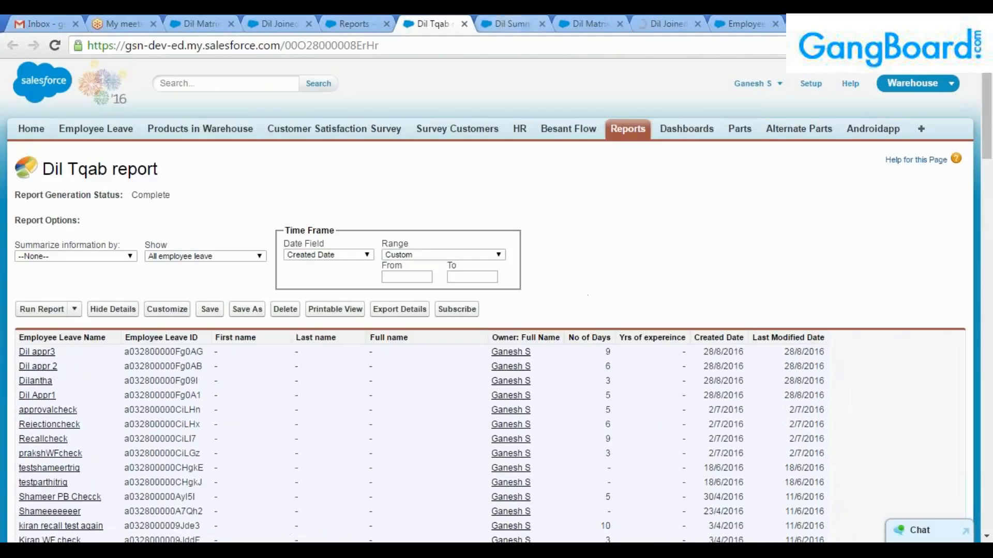
# Examine how the Dil Summary report groups employee leave records by Type, from the first group to the Grand Totals.
pyautogui.click(512, 24)
pyautogui.scroll(-3, 818, 340)
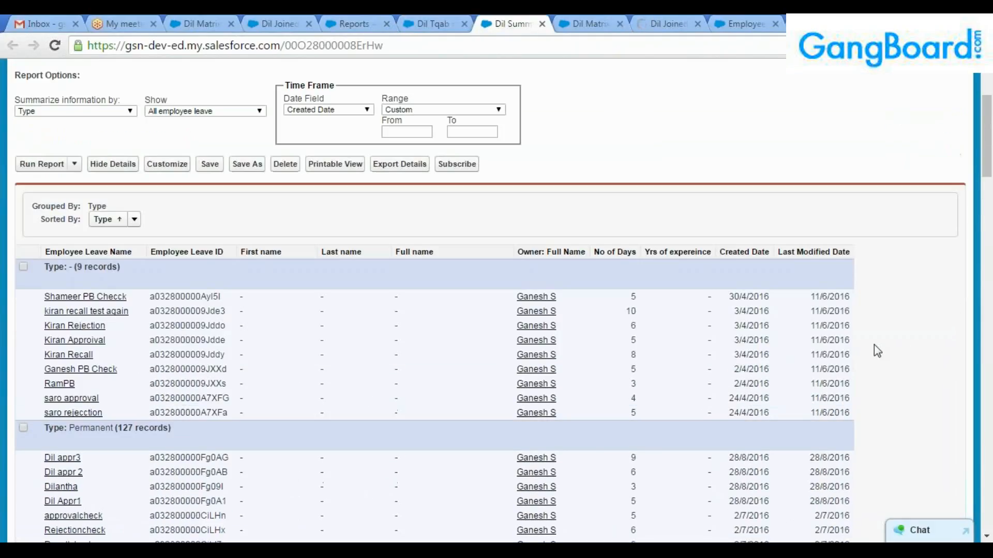
pyautogui.scroll(-1, 883, 356)
pyautogui.scroll(-3, 881, 355)
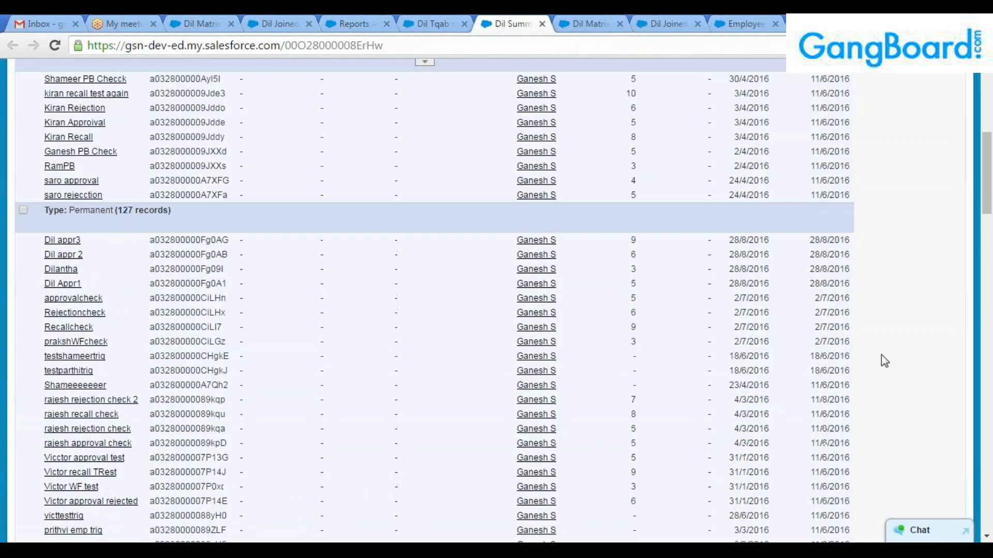
pyautogui.scroll(-2, 882, 355)
pyautogui.scroll(-20, 881, 356)
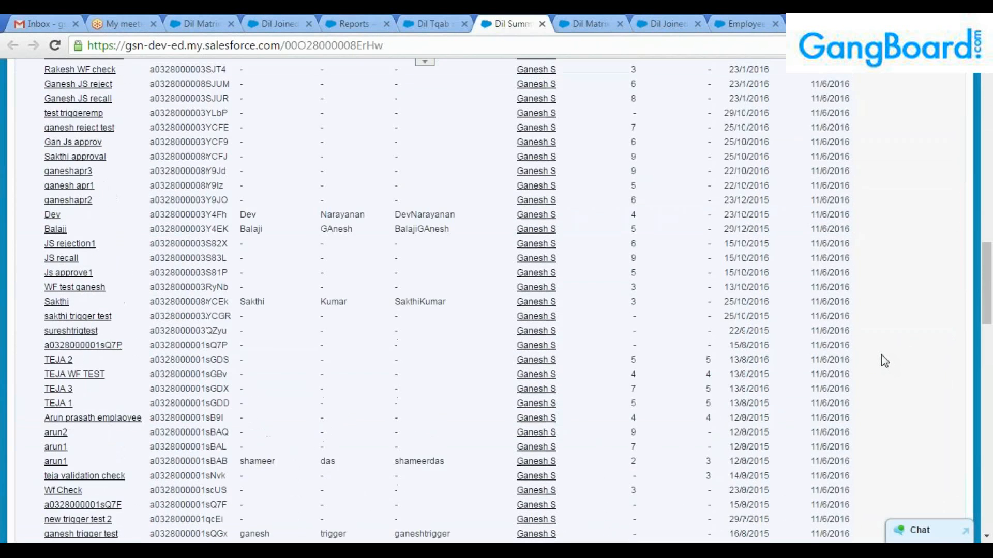
pyautogui.scroll(-5, 881, 355)
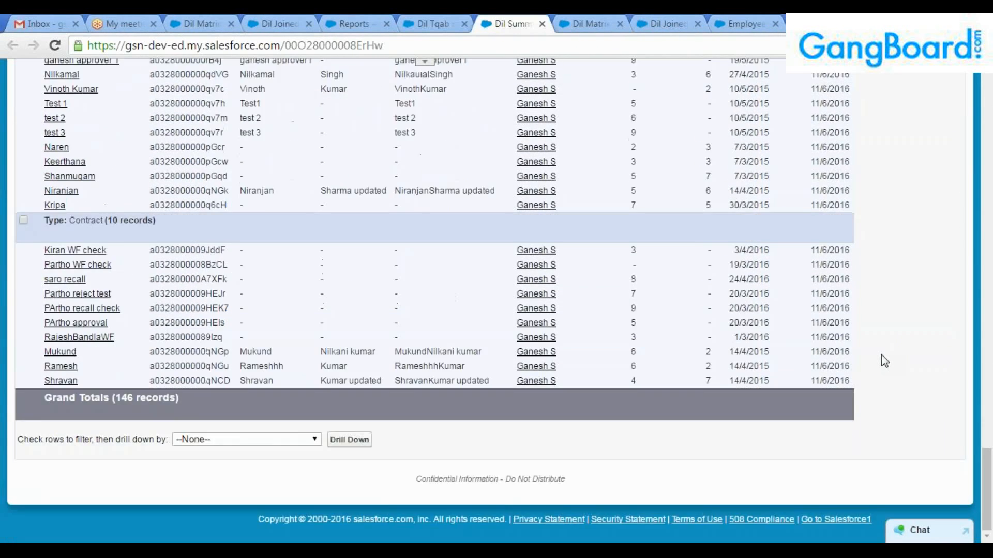
pyautogui.scroll(18, 882, 355)
pyautogui.scroll(2, 981, 327)
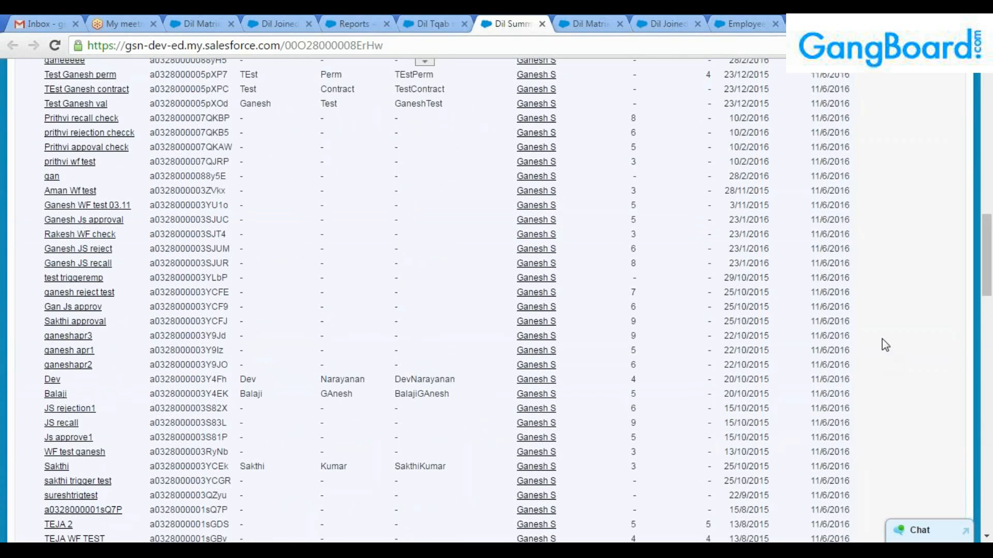
pyautogui.scroll(15, 880, 344)
pyautogui.scroll(-5, 877, 347)
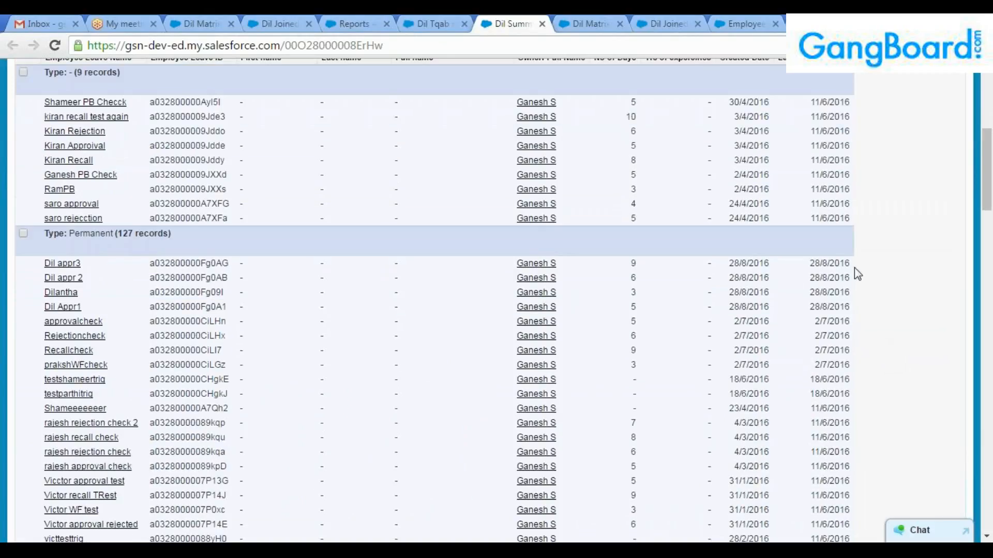
pyautogui.scroll(1, 735, 321)
pyautogui.scroll(4, 736, 320)
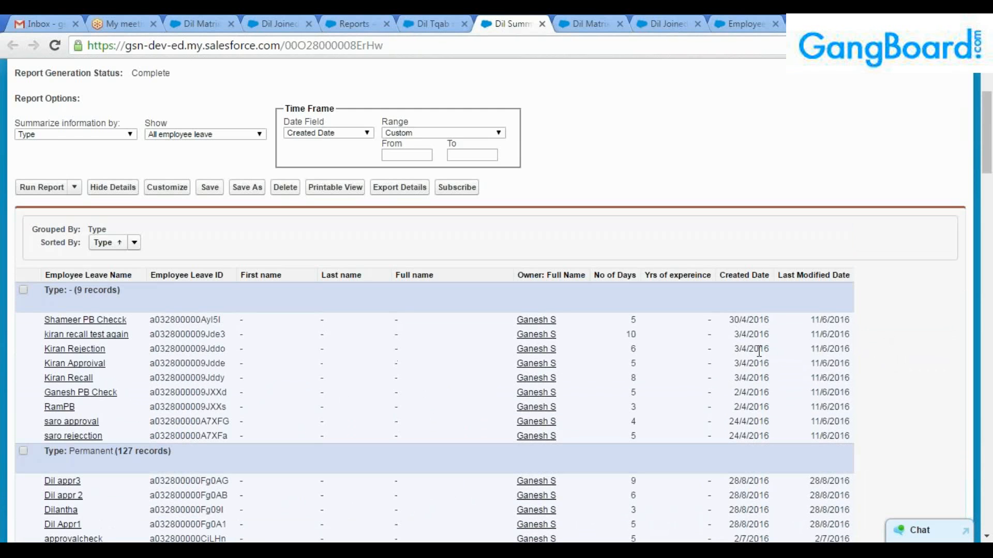
pyautogui.scroll(-10, 759, 351)
pyautogui.scroll(3, 755, 337)
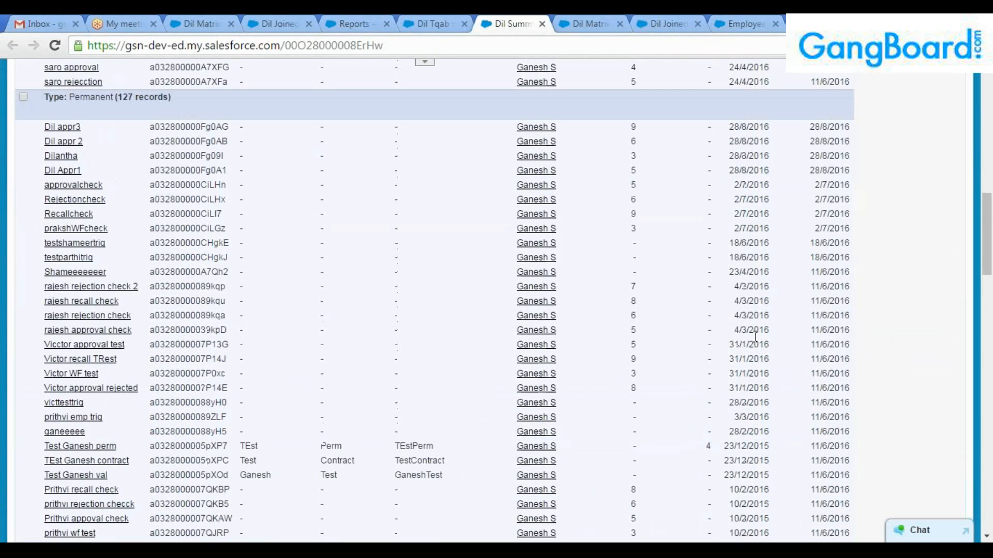
pyautogui.scroll(10, 756, 337)
# Review the Type and Status grouping in the Dil Matrix report, and the Accounts and Opportunities blocks in the Dil Joined Report.
pyautogui.click(590, 24)
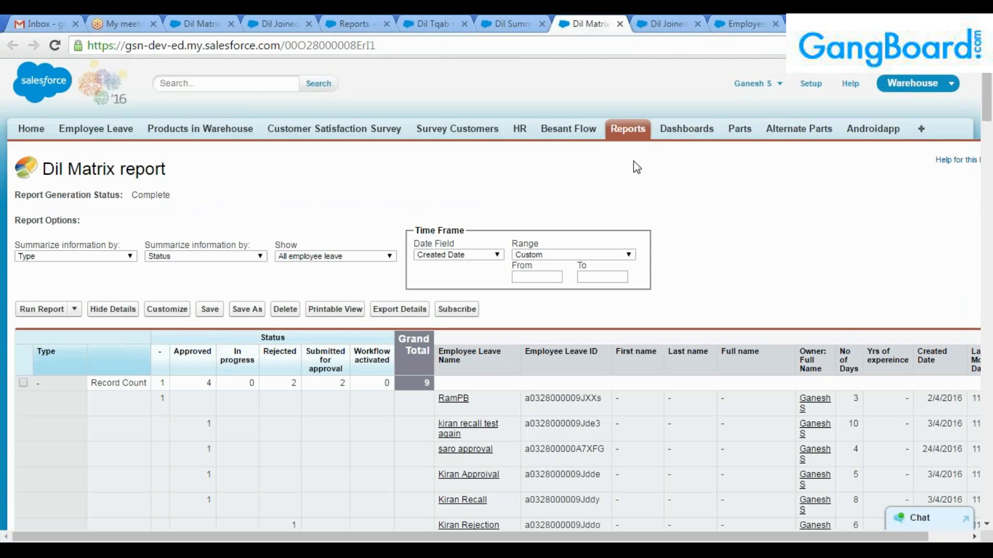
pyautogui.scroll(-3, 804, 281)
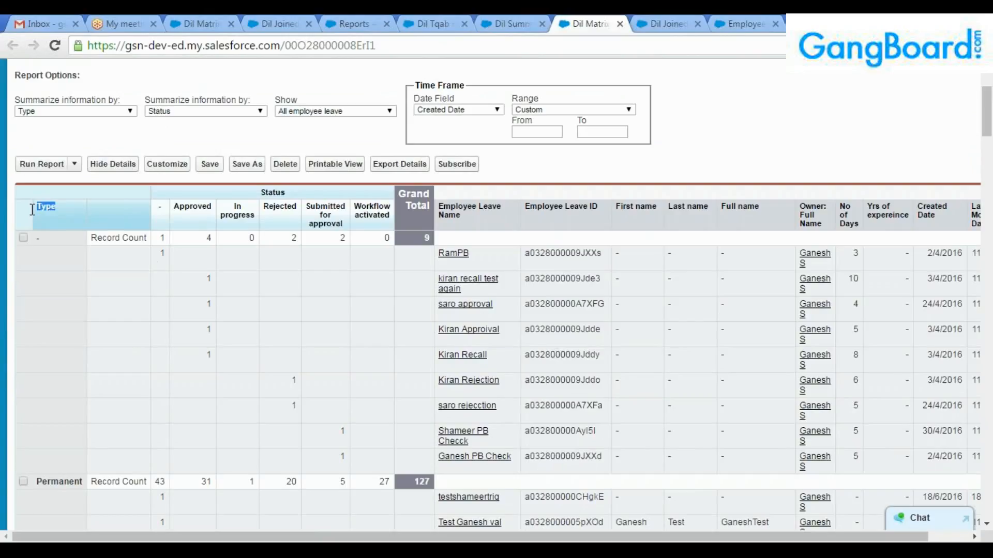
pyautogui.click(686, 21)
pyautogui.scroll(-3, 607, 335)
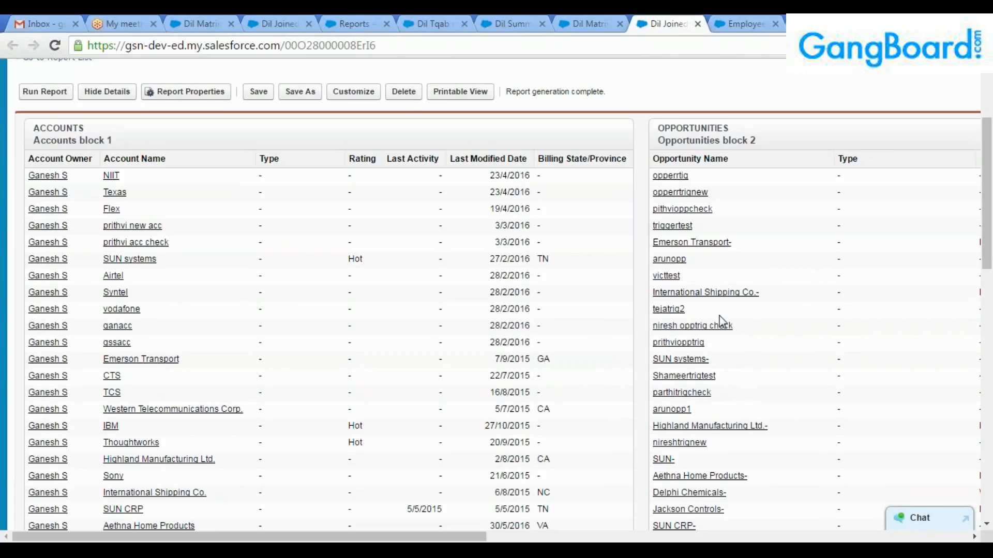
pyautogui.scroll(3, 533, 173)
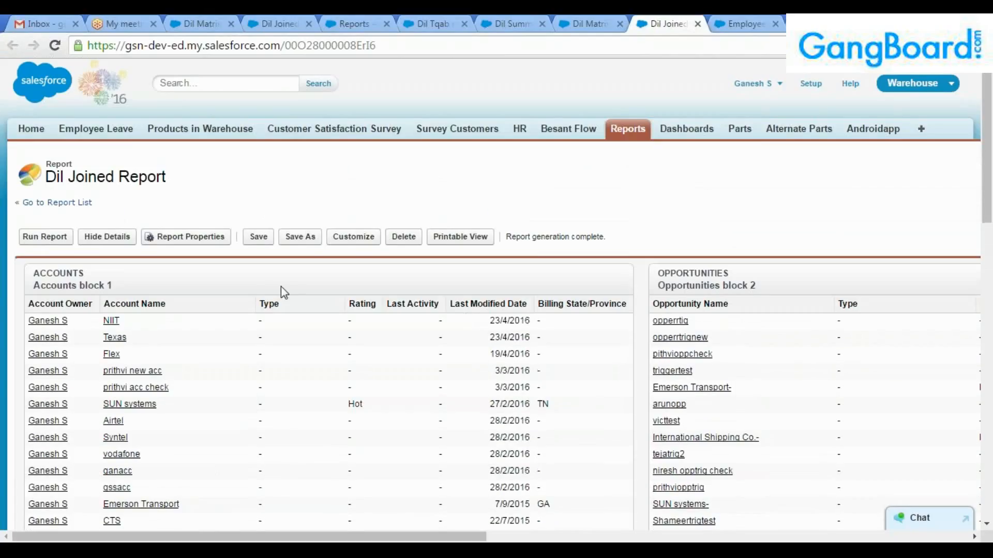
pyautogui.moveTo(169, 175); pyautogui.dragTo(41, 174)
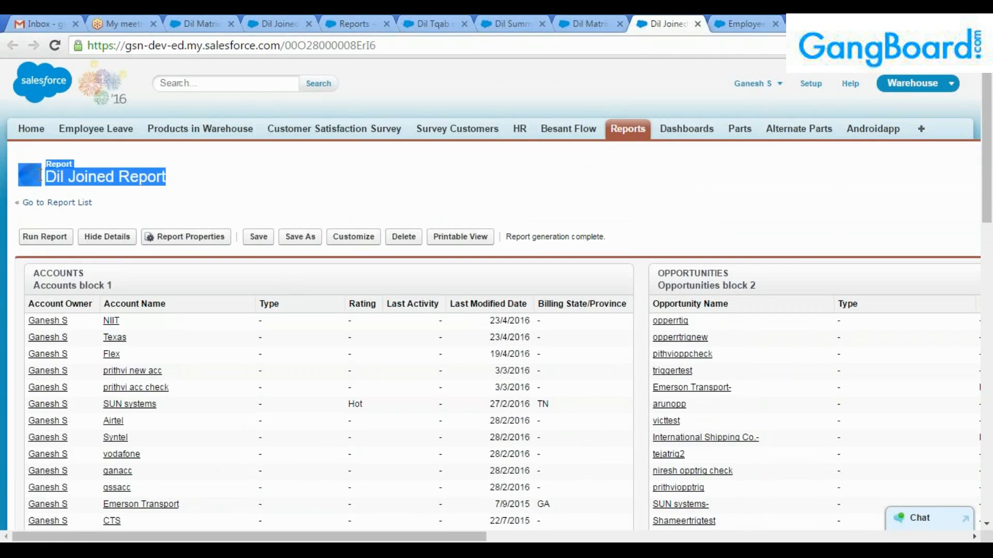
pyautogui.click(197, 178)
# Flip back through the open Dil Matrix, Summary and Tqab reports to compare their formats.
pyautogui.click(577, 23)
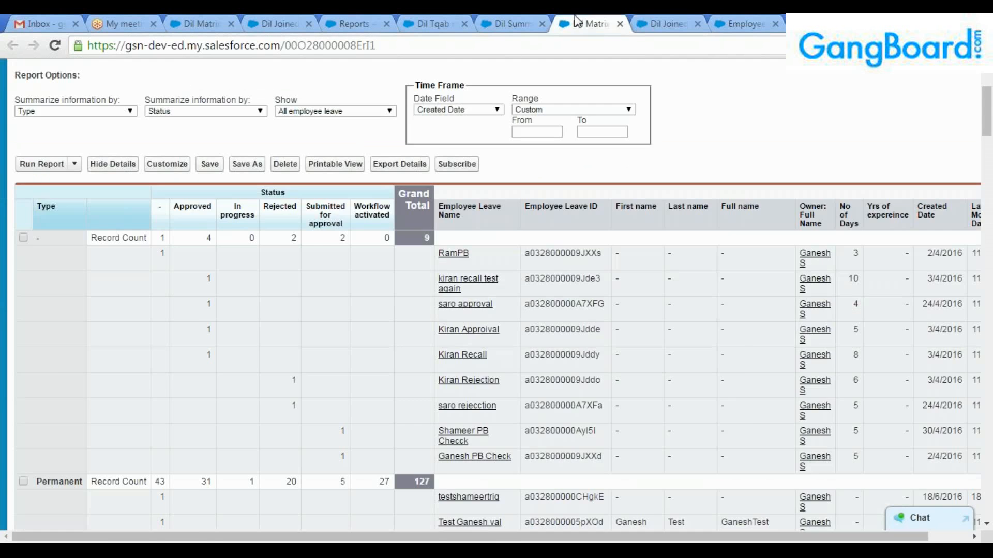
pyautogui.click(504, 23)
pyautogui.click(431, 22)
pyautogui.click(538, 22)
# Close the Employee Leave list page and the Employee Leave custom object setup page.
pyautogui.click(743, 23)
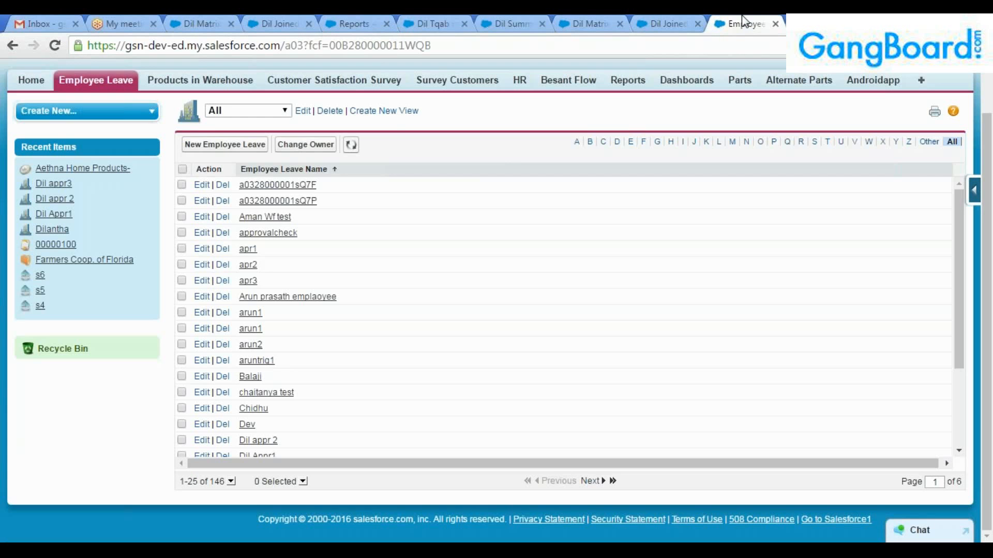
pyautogui.click(776, 24)
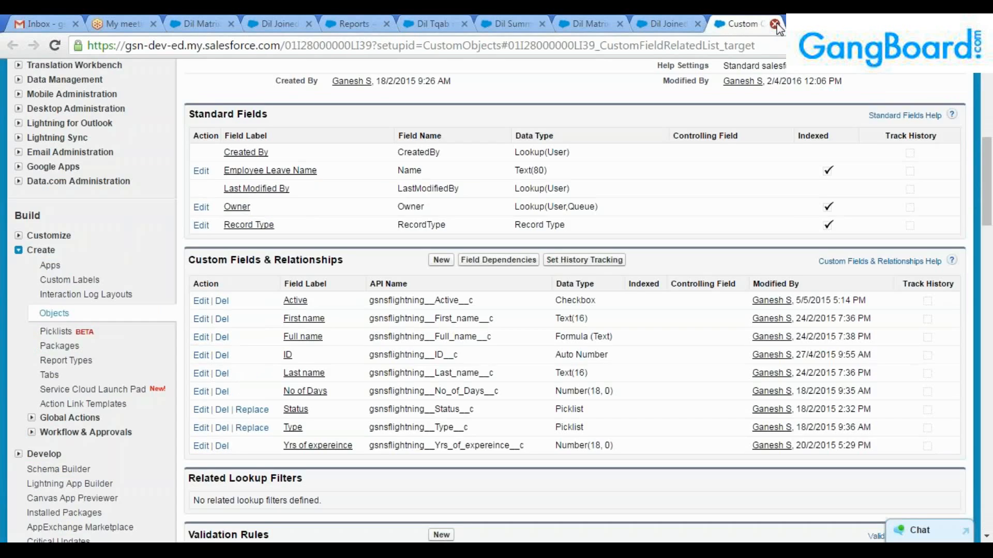
pyautogui.click(774, 23)
# Close the Dil Tqab and Summary reports plus the extra copies of the Matrix and Joined reports, and return to the original Dil Joined Report.
pyautogui.click(473, 17)
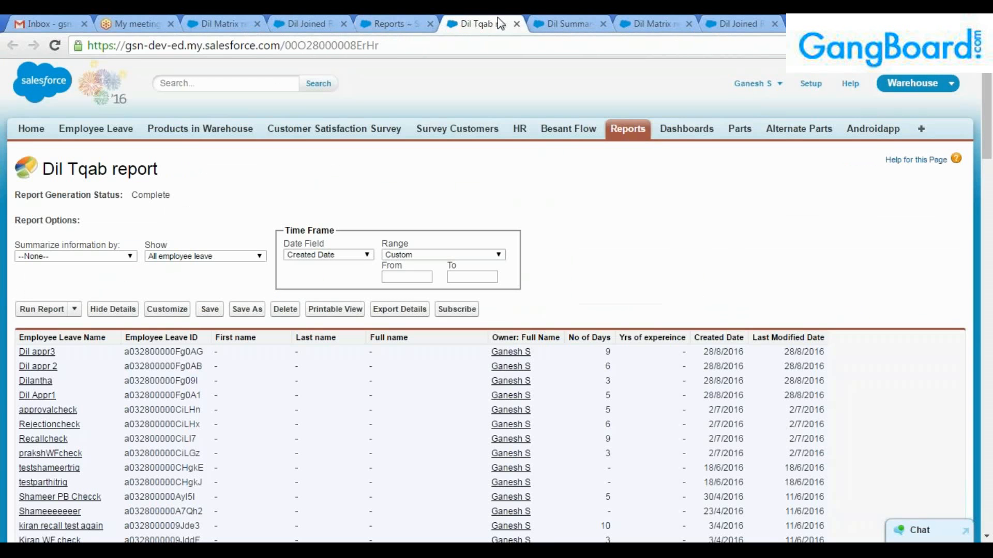
pyautogui.click(568, 24)
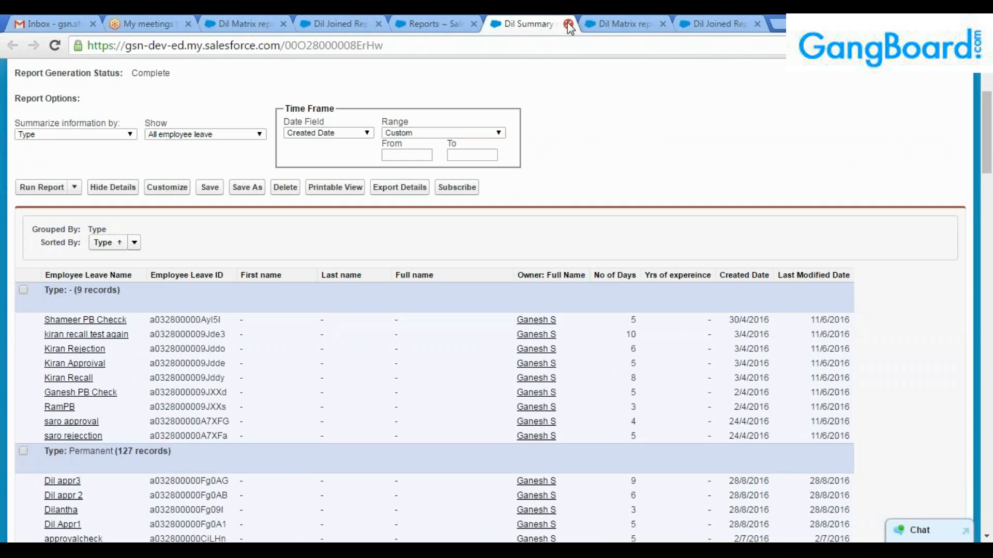
pyautogui.click(568, 24)
pyautogui.click(569, 24)
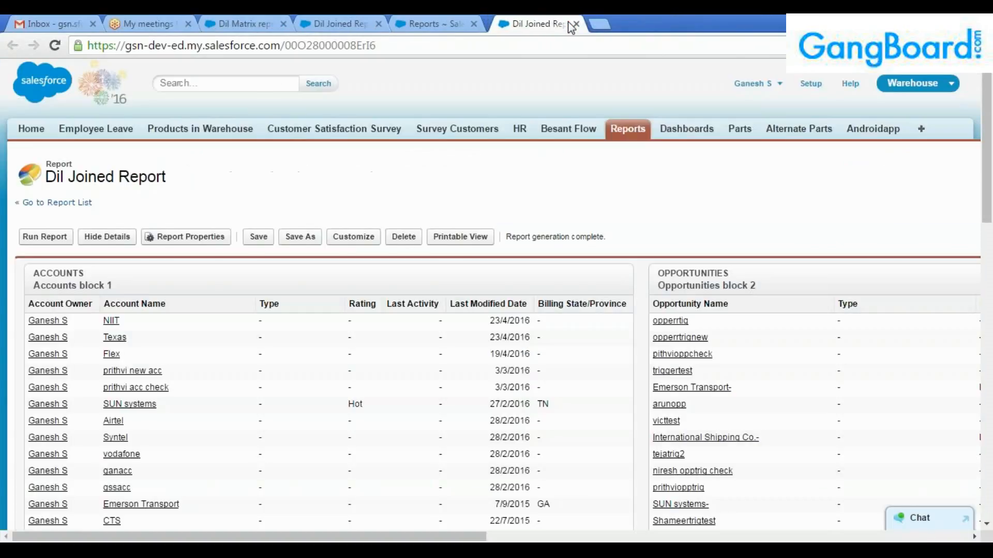
pyautogui.click(569, 24)
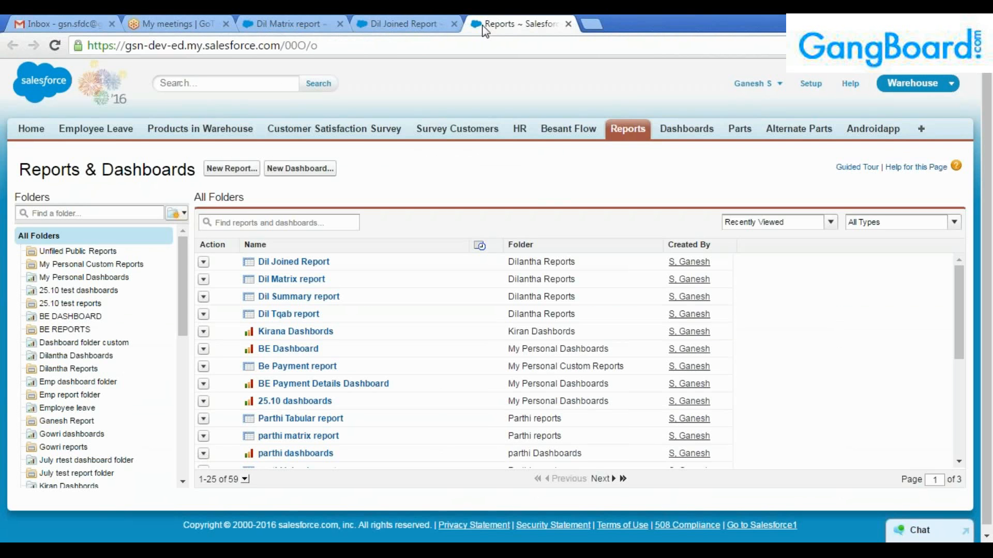
pyautogui.click(462, 30)
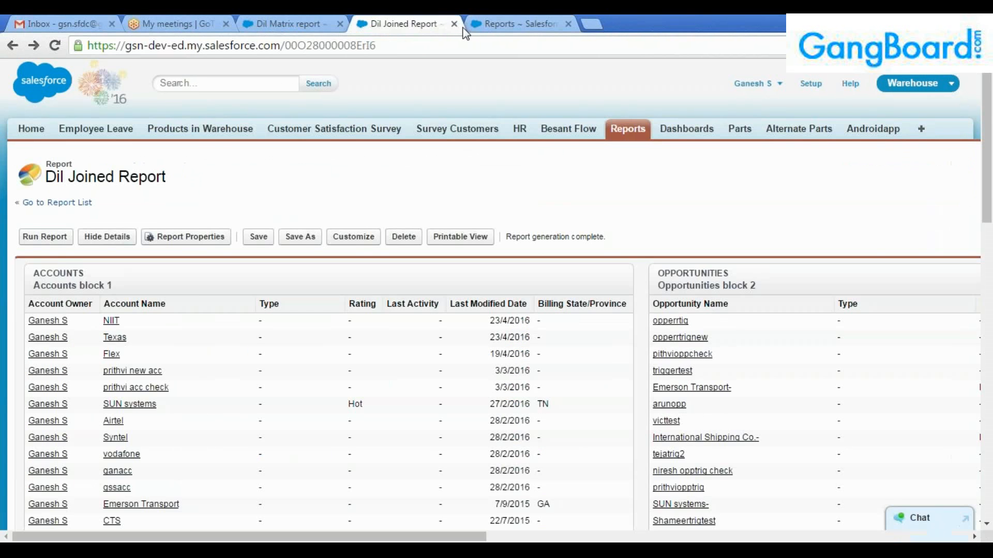
# Close the open Dil Joined Report and Dil Matrix report pages, leaving the reports list.
pyautogui.click(454, 24)
pyautogui.click(305, 24)
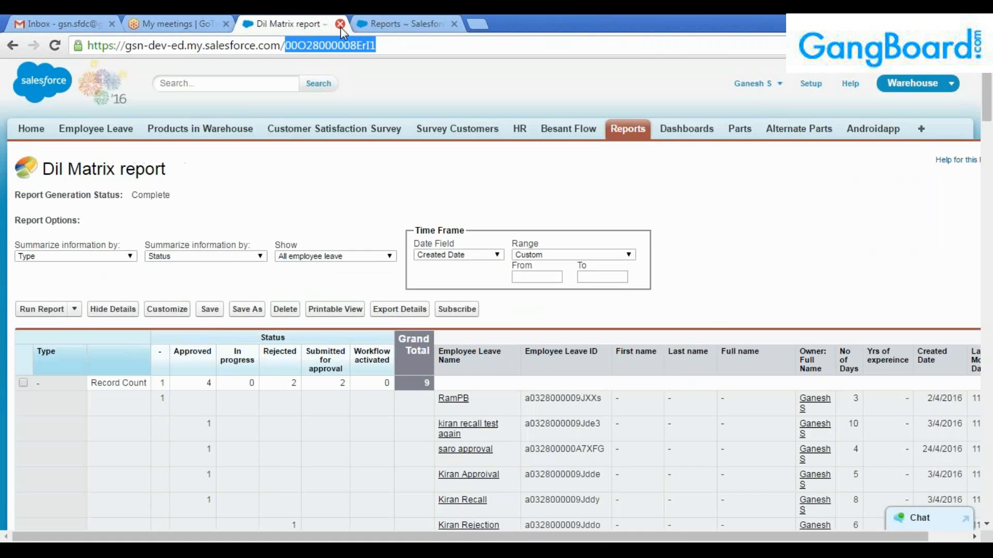
pyautogui.click(340, 24)
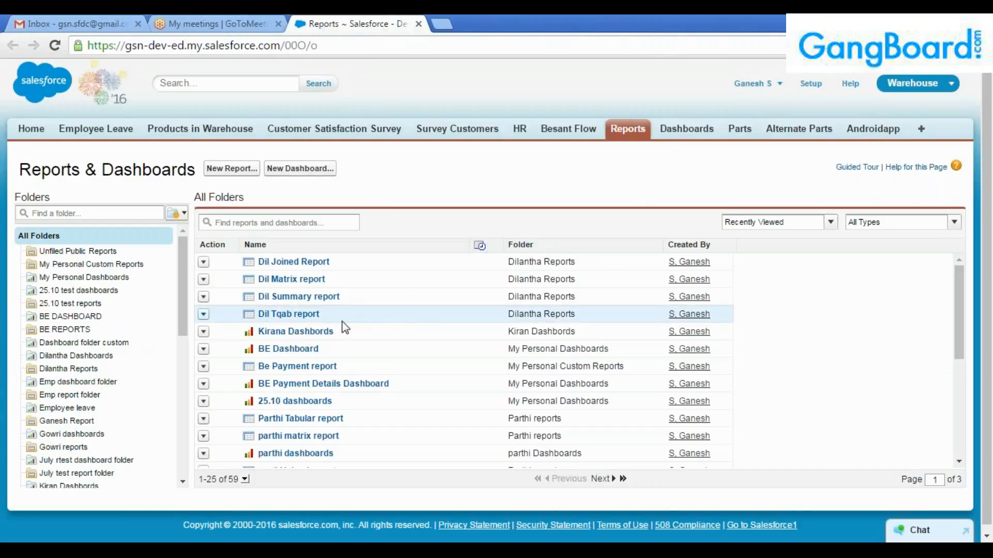
# Look at the existing Kirana Dashbords dashboard and return to the reports list.
pyautogui.click(678, 132)
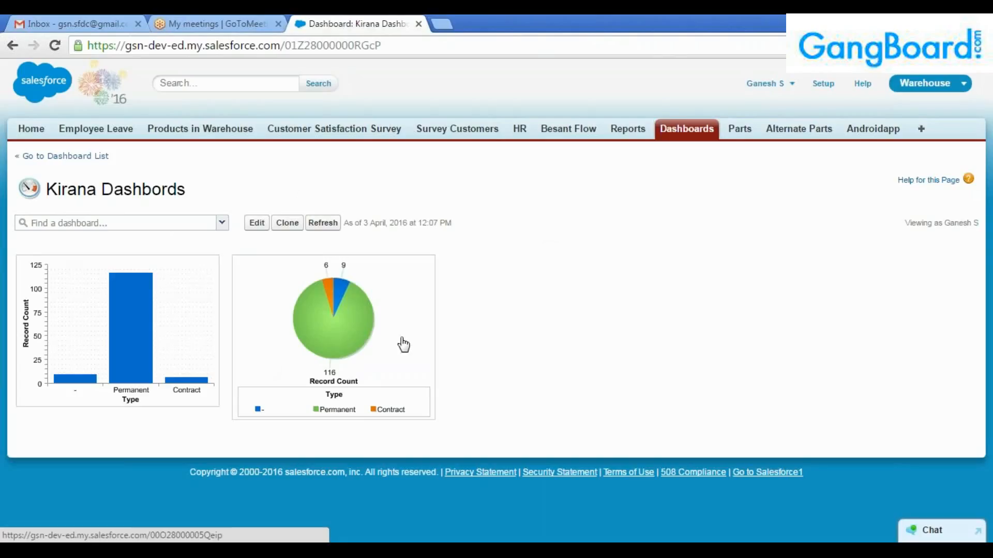
pyautogui.click(629, 135)
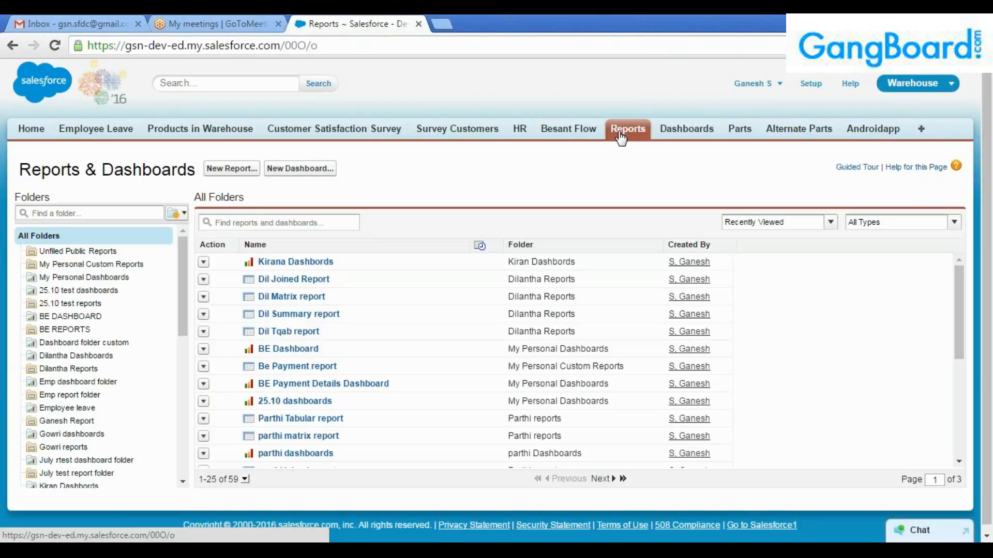
# Create a dashboard with horizontal bar, vertical bar and donut charts in its three columns and a funnel chart below the horizontal bar chart.
pyautogui.click(300, 168)
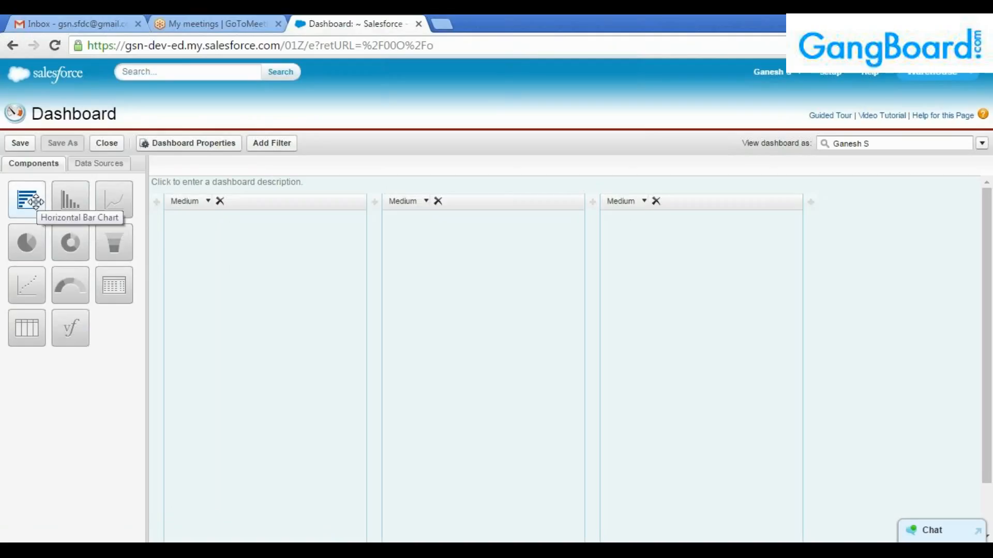
pyautogui.moveTo(35, 201); pyautogui.dragTo(243, 310)
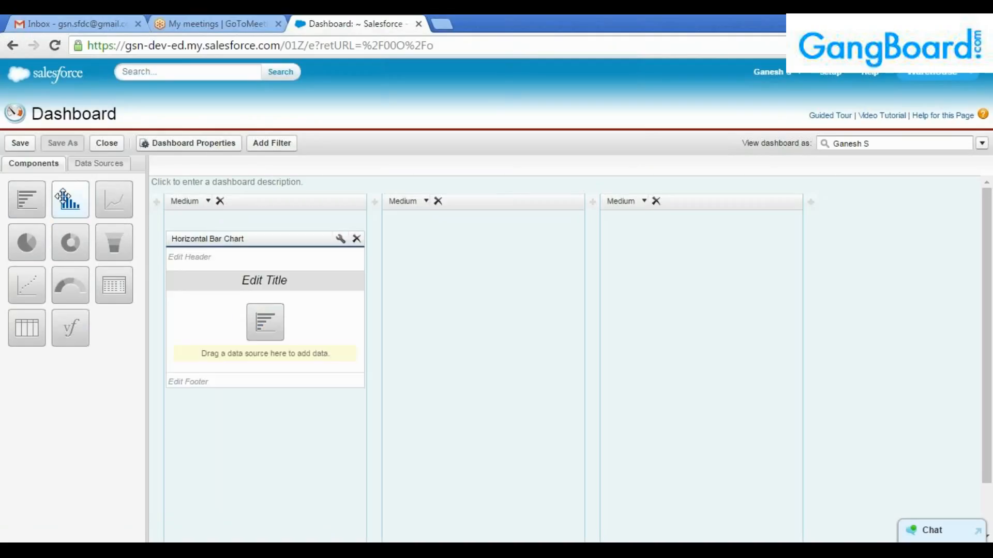
pyautogui.moveTo(71, 200); pyautogui.dragTo(414, 300)
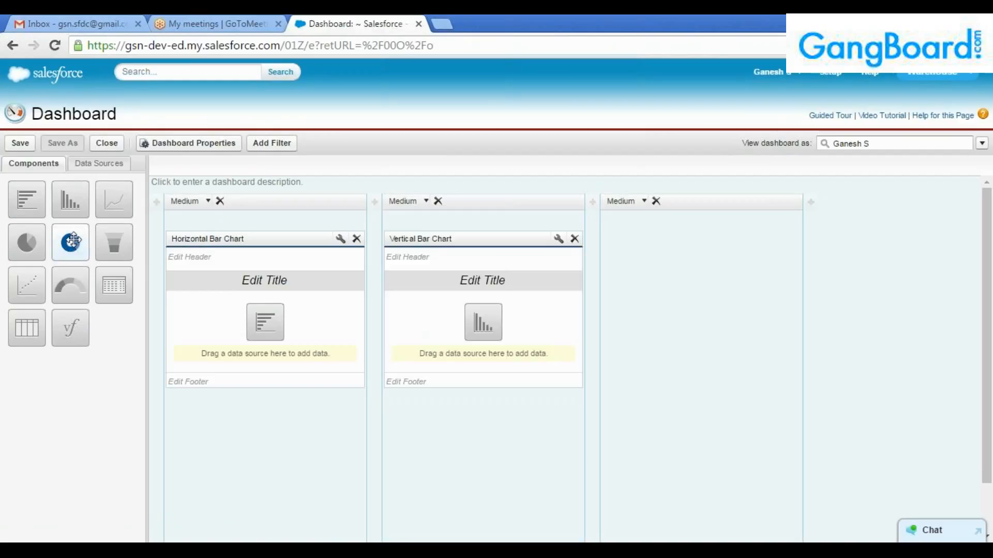
pyautogui.moveTo(70, 243); pyautogui.dragTo(696, 312)
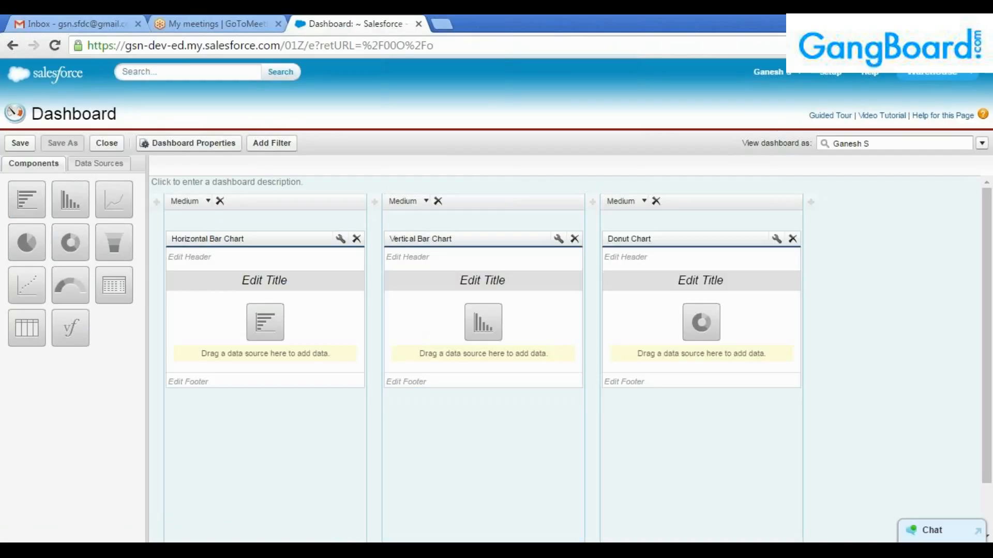
pyautogui.moveTo(114, 243); pyautogui.dragTo(243, 445)
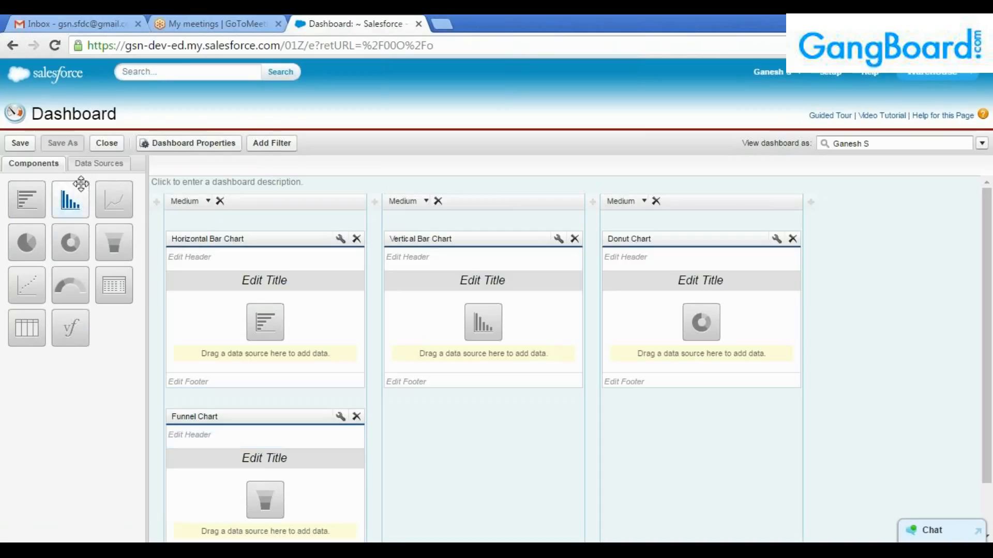
# From Dilantha Reports, assign Dil Tqab to the horizontal bar, Dil Summary to the vertical bar, Dil Matrix to the donut and Dil Joined to the funnel.
pyautogui.click(89, 163)
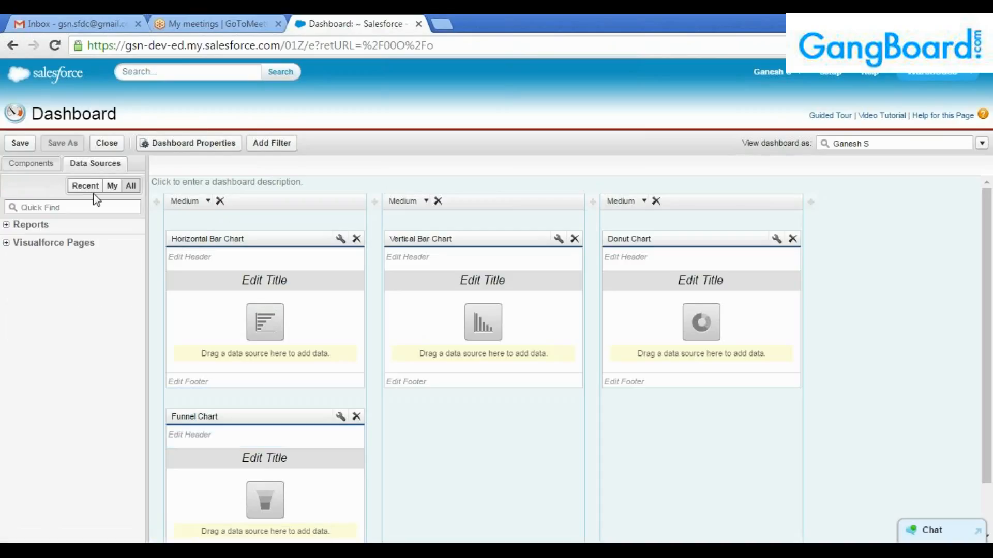
pyautogui.click(6, 225)
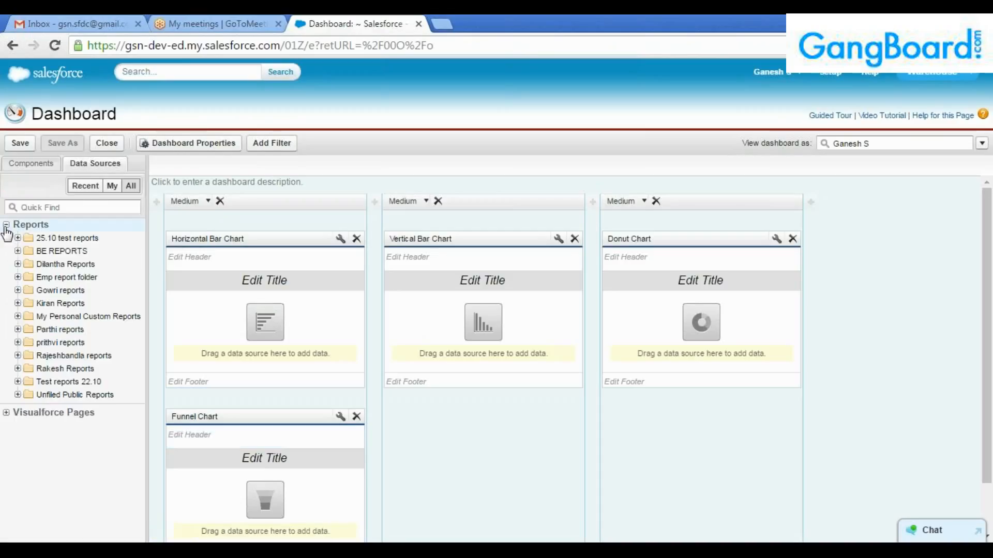
pyautogui.click(17, 264)
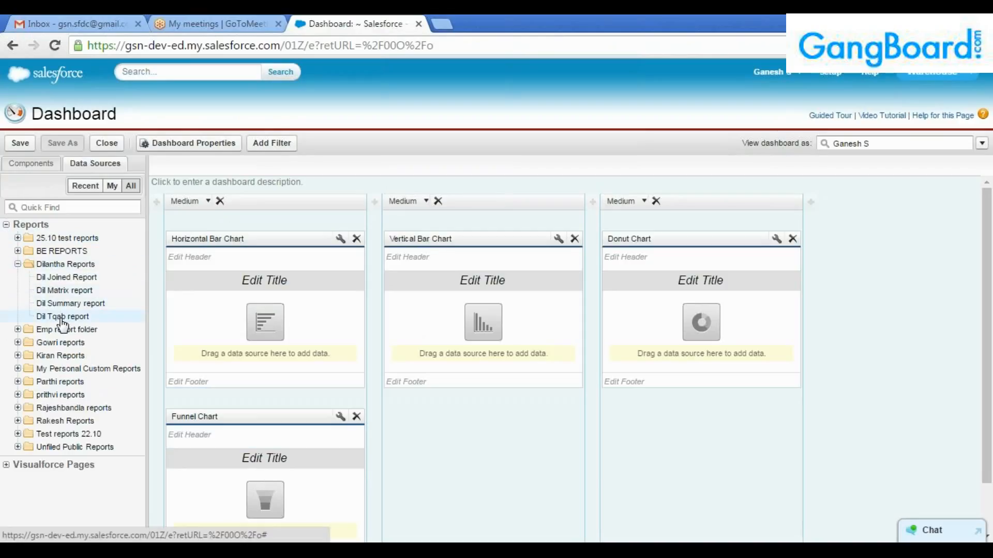
pyautogui.moveTo(62, 316); pyautogui.dragTo(272, 330)
pyautogui.moveTo(69, 304); pyautogui.dragTo(701, 320)
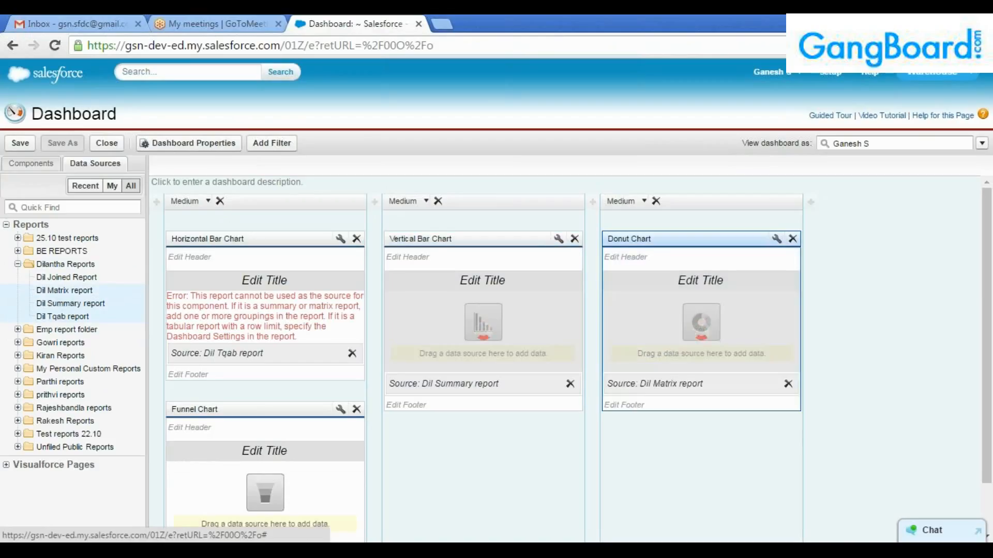
pyautogui.moveTo(73, 278); pyautogui.dragTo(249, 444)
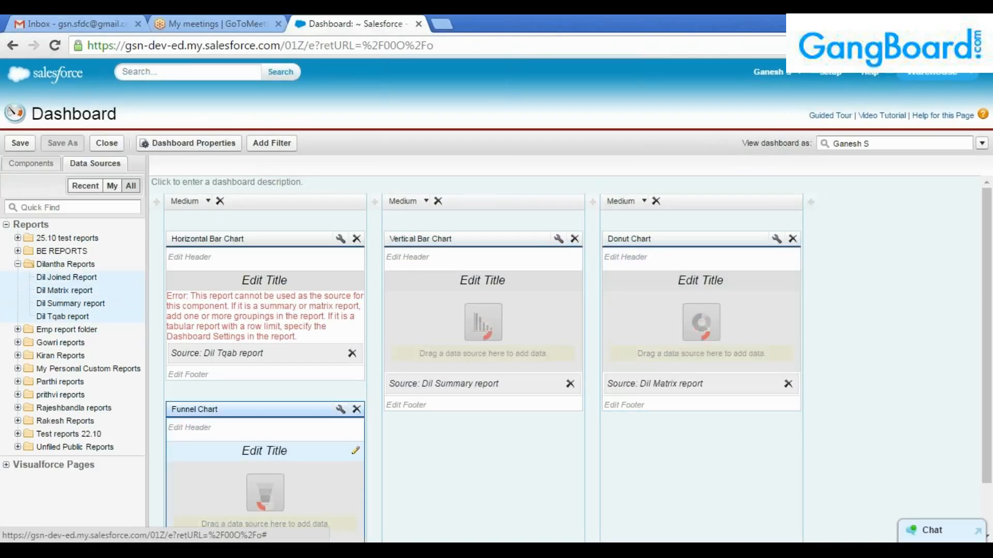
pyautogui.scroll(-1, 512, 452)
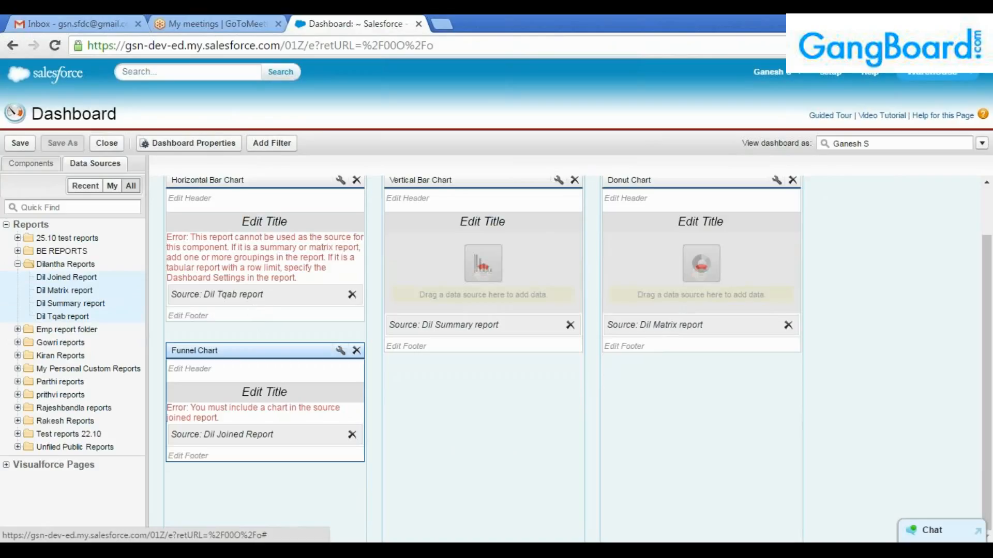
# Delete the horizontal bar chart component and remove the column holding the funnel chart from the dashboard.
pyautogui.click(356, 239)
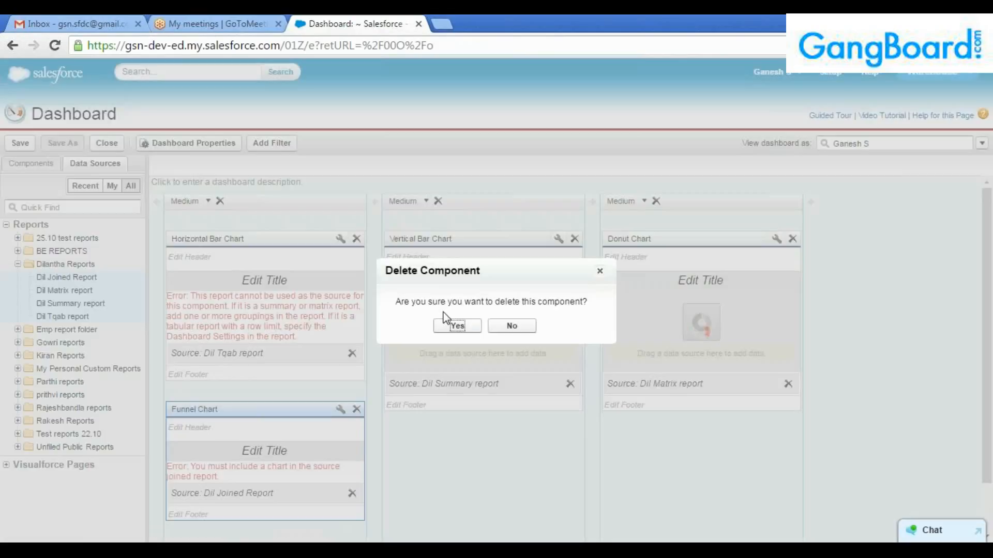
pyautogui.click(452, 262)
pyautogui.click(357, 238)
pyautogui.click(455, 325)
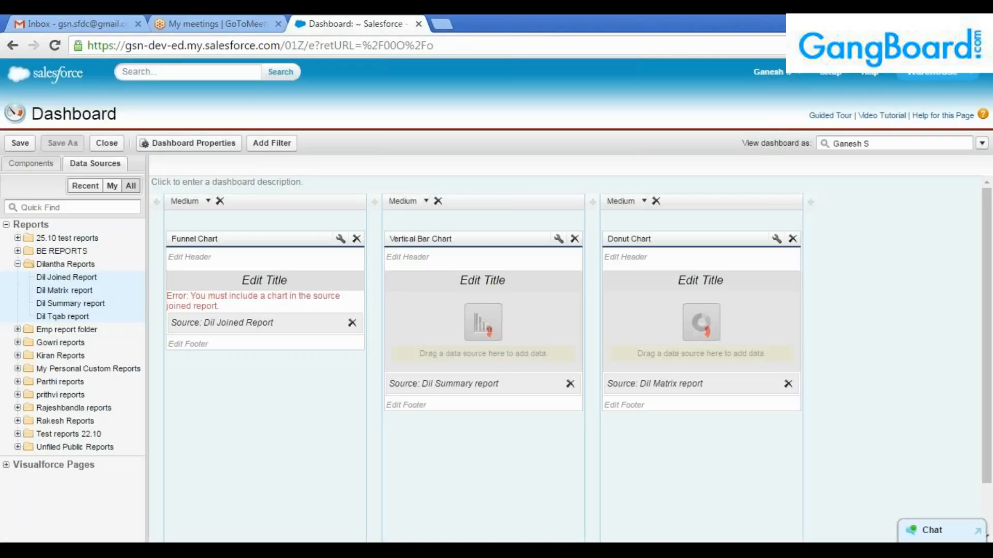
pyautogui.click(220, 203)
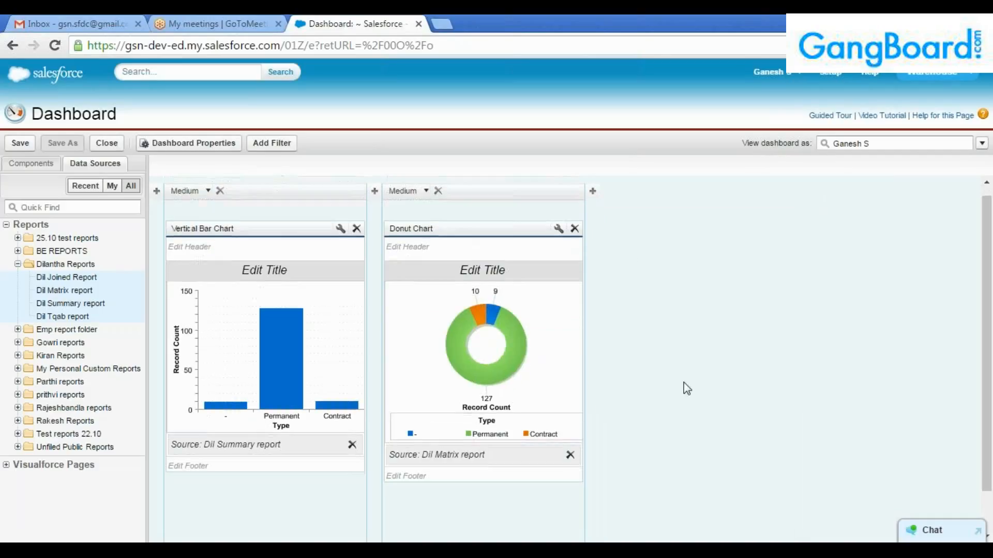
pyautogui.scroll(-1, 685, 388)
pyautogui.scroll(1, 363, 353)
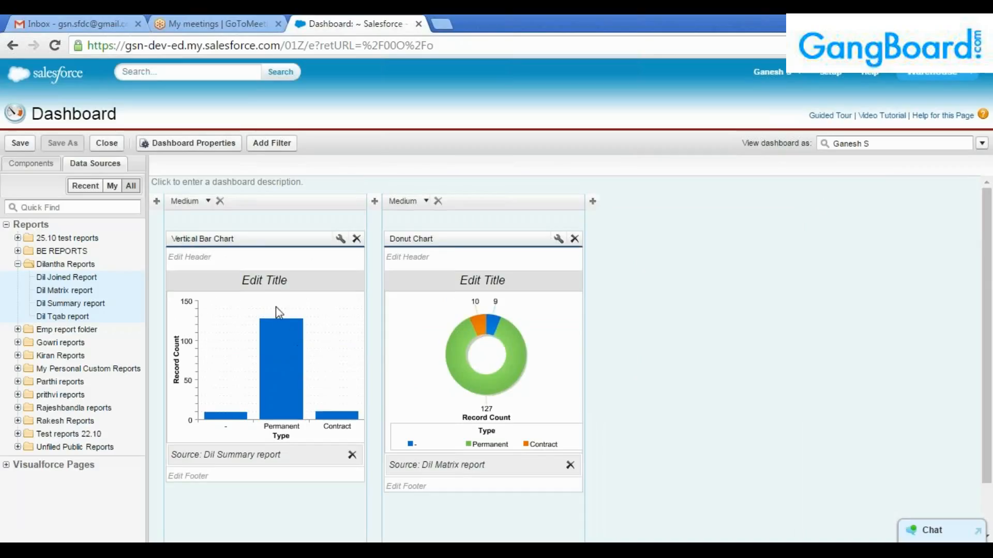
# Set the width of both the vertical bar chart column and the donut chart column to Wide.
pyautogui.click(206, 201)
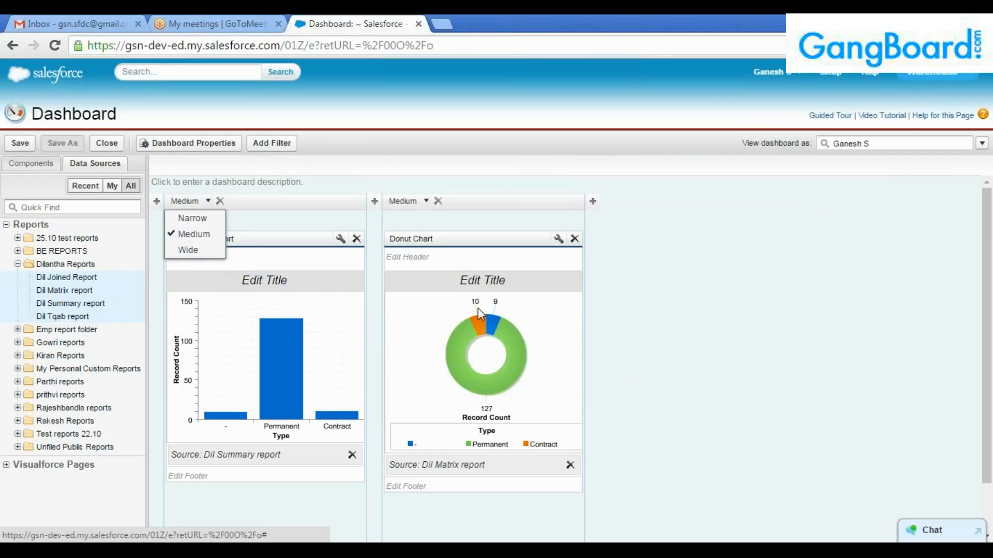
pyautogui.click(273, 222)
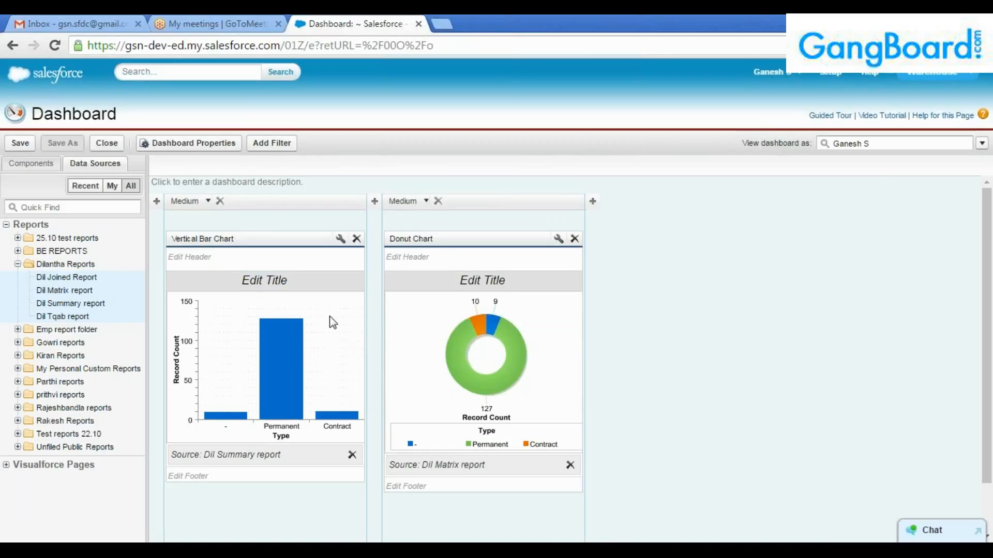
pyautogui.click(209, 203)
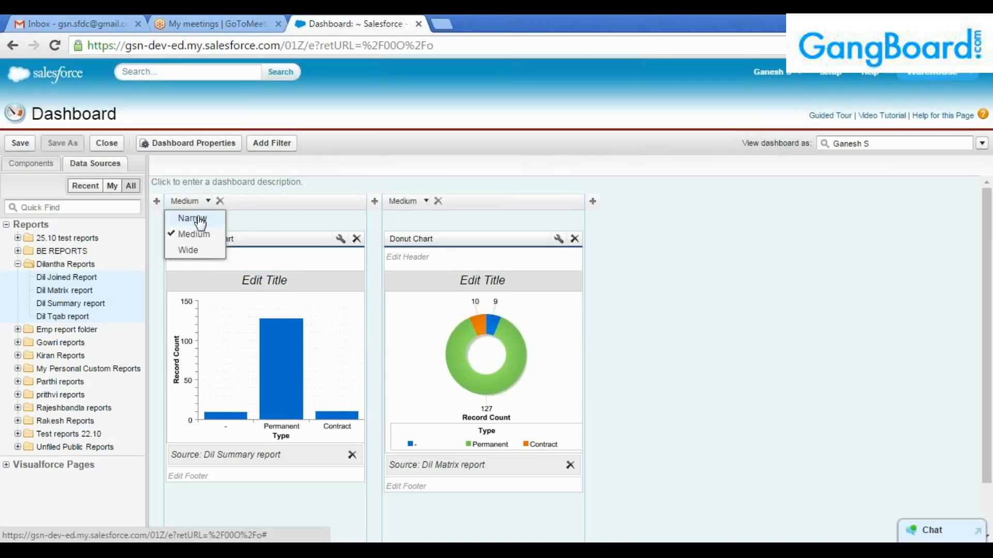
pyautogui.click(192, 250)
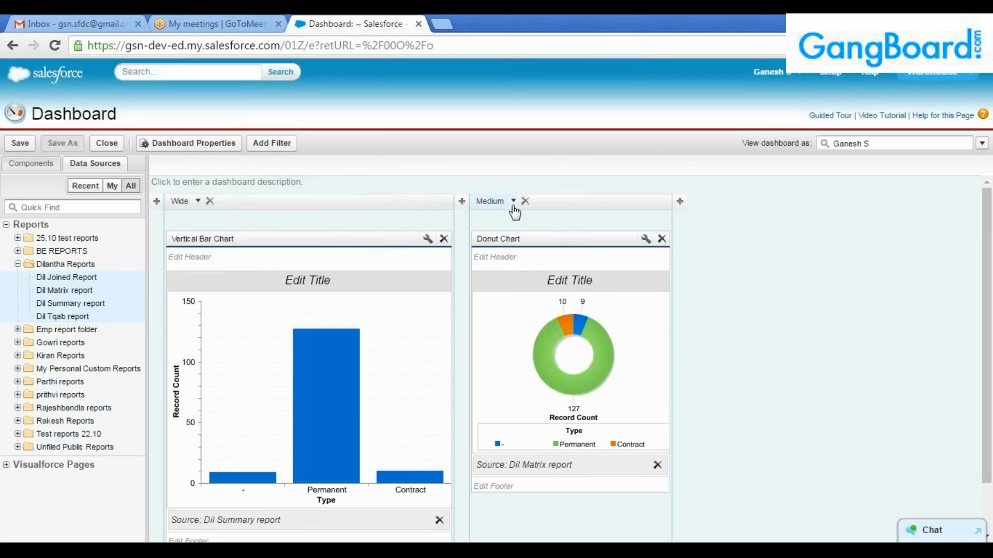
pyautogui.click(513, 201)
pyautogui.click(490, 248)
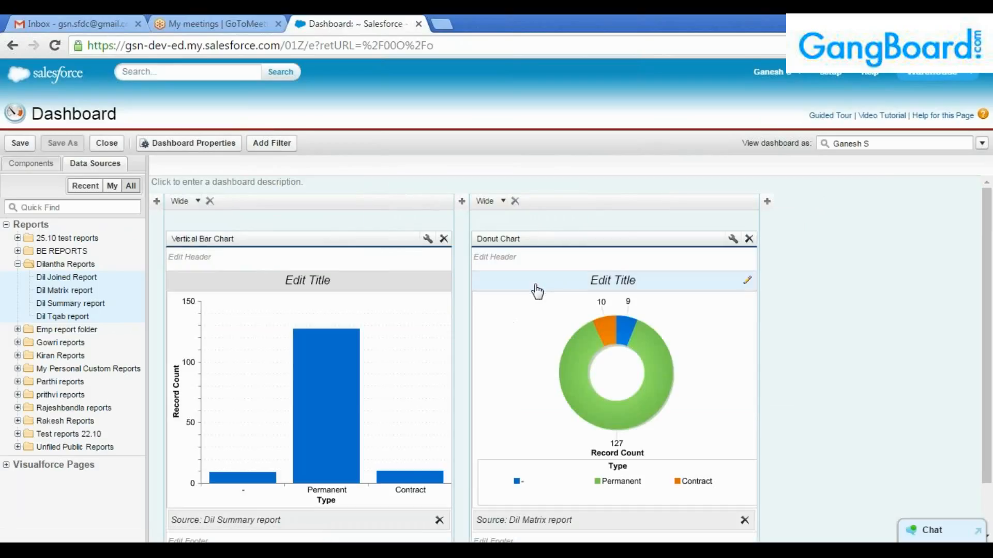
# Save the dashboard as "Dil adshboards" in the Dilantha Dashboards folder and run it.
pyautogui.click(21, 143)
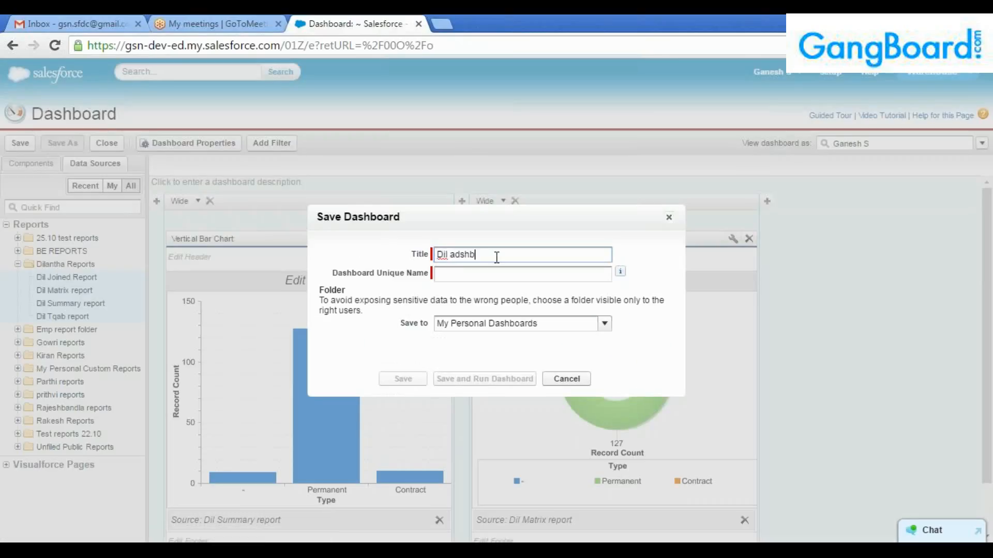
pyautogui.press('Tab')
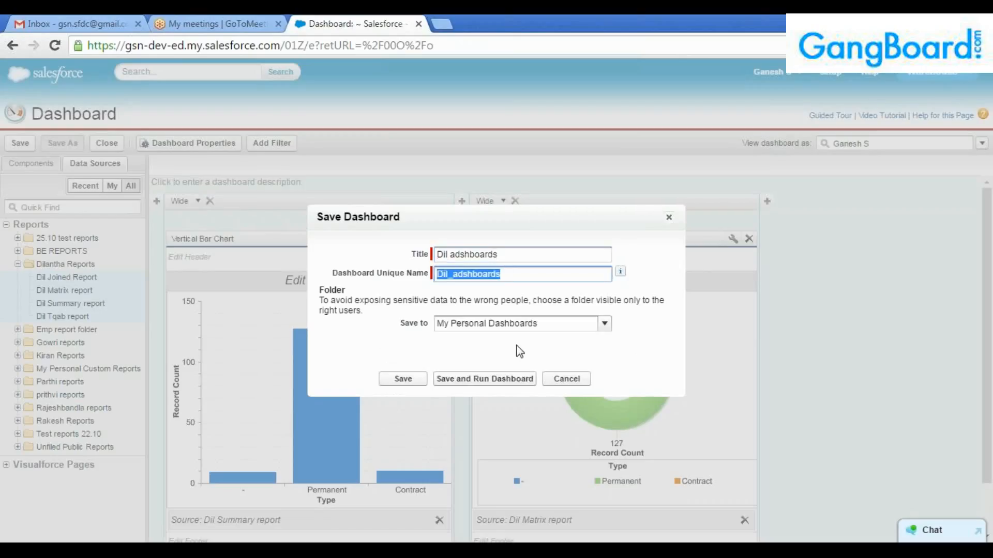
pyautogui.click(611, 324)
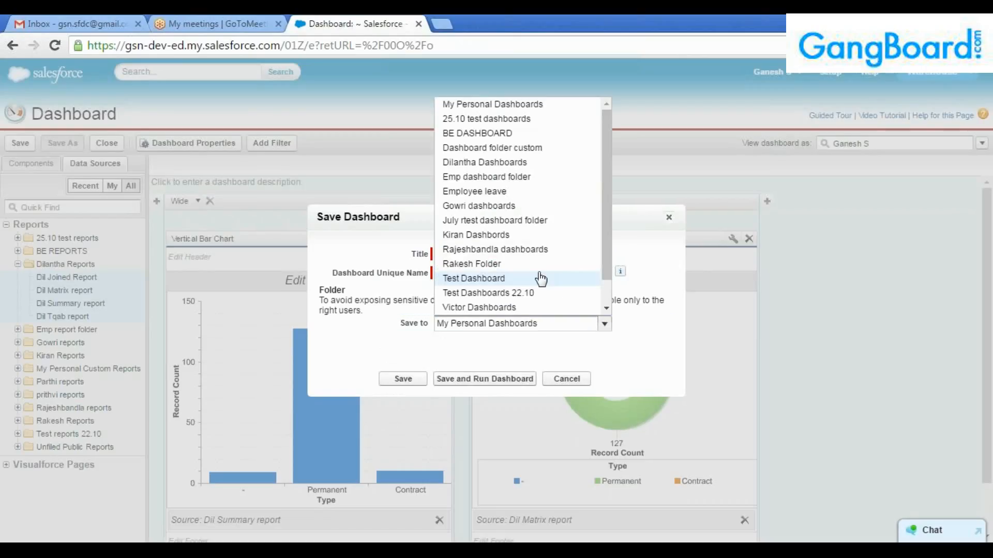
pyautogui.click(505, 162)
pyautogui.click(476, 380)
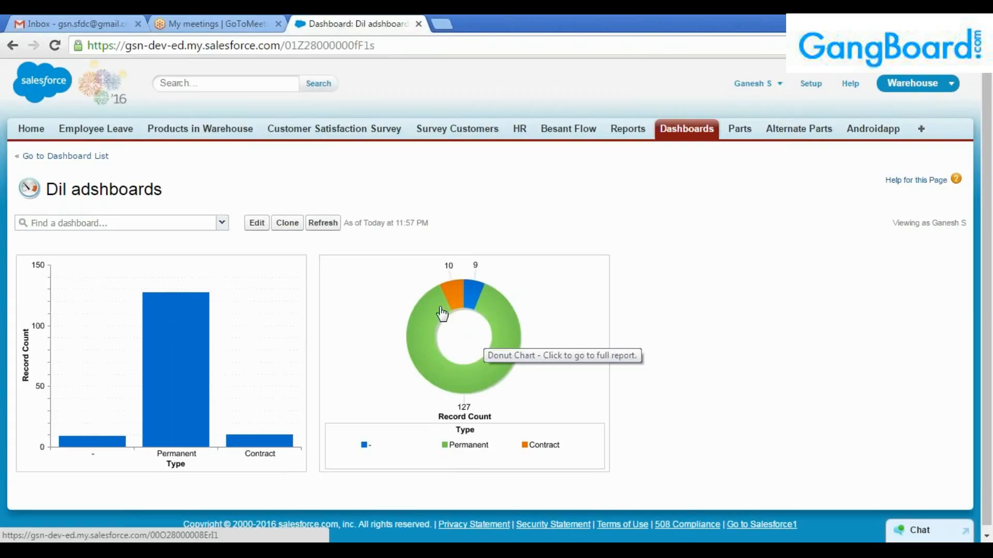
# Reopen the saved dashboard for editing and go through the header and footer fields of both charts, leaving them blank.
pyautogui.click(257, 222)
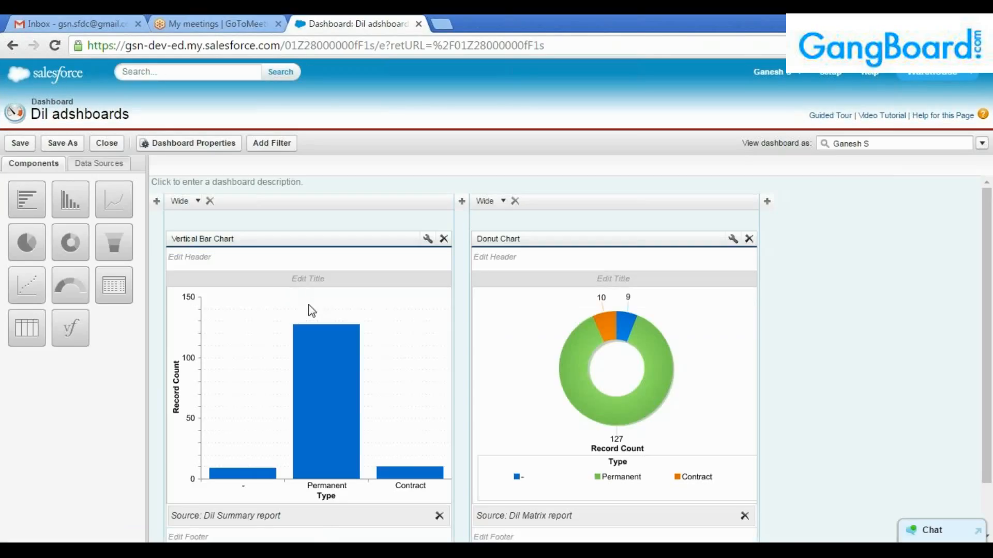
pyautogui.click(253, 257)
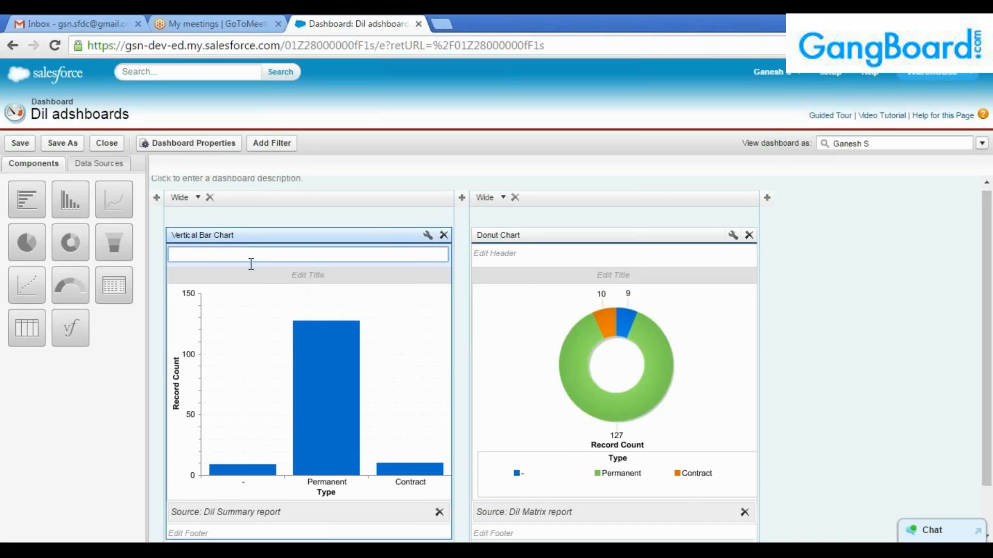
pyautogui.scroll(-1, 221, 439)
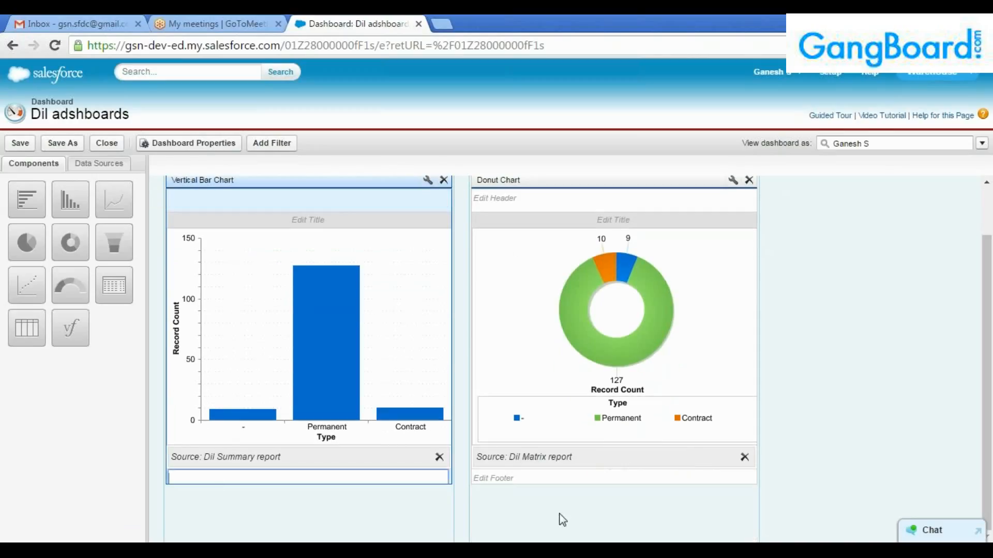
pyautogui.click(518, 477)
pyautogui.scroll(1, 511, 456)
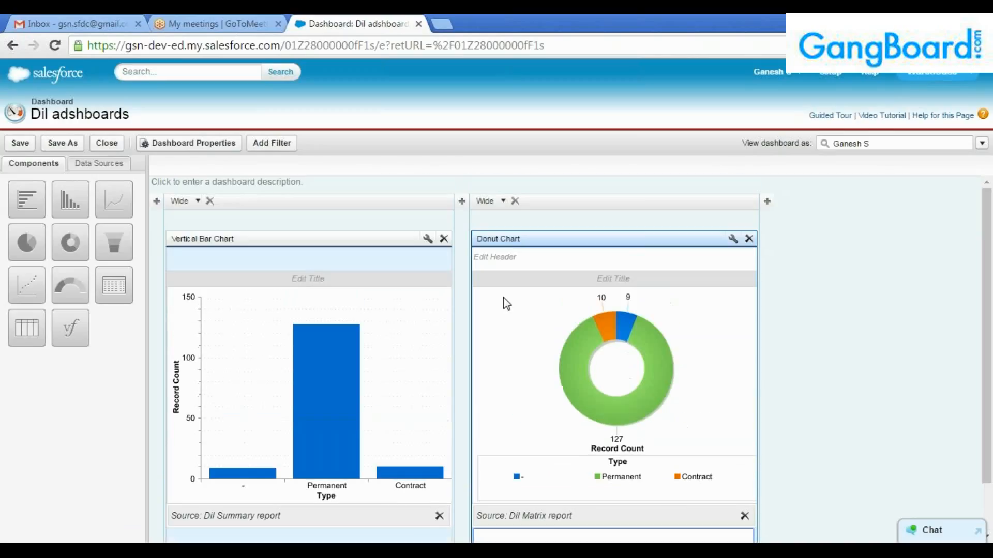
pyautogui.click(504, 257)
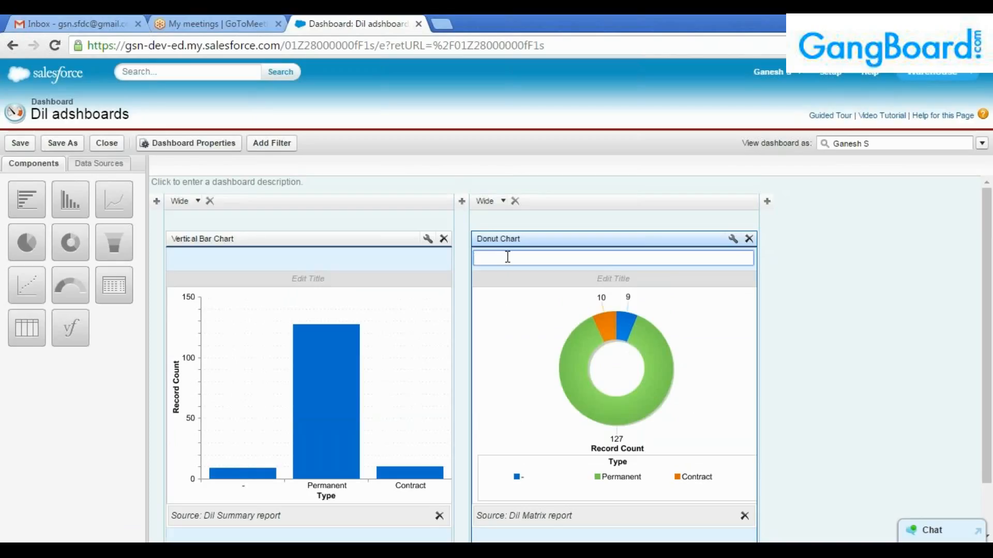
# Examine the row sorting and axis range options in the vertical bar chart's formatting settings.
pyautogui.click(428, 239)
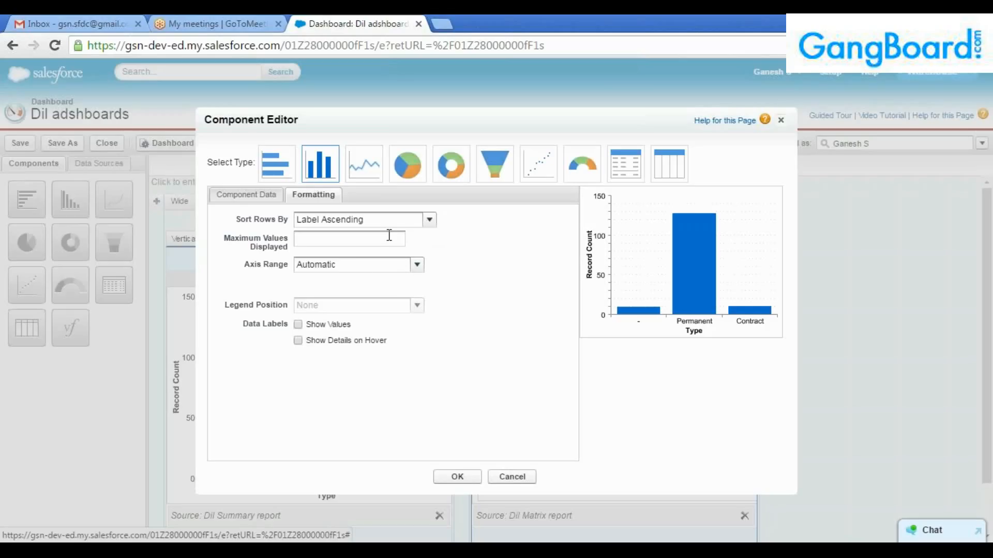
pyautogui.click(419, 268)
pyautogui.click(430, 220)
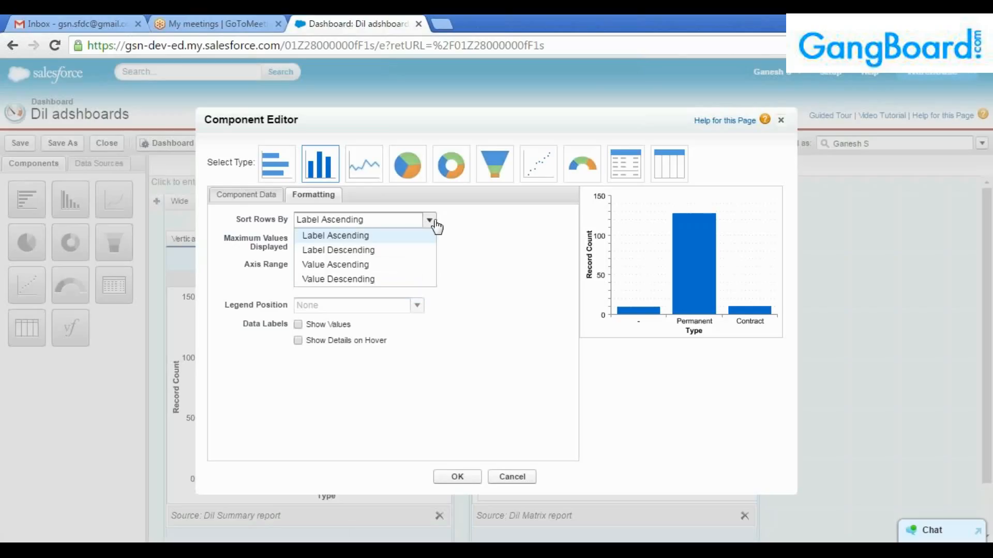
pyautogui.click(452, 242)
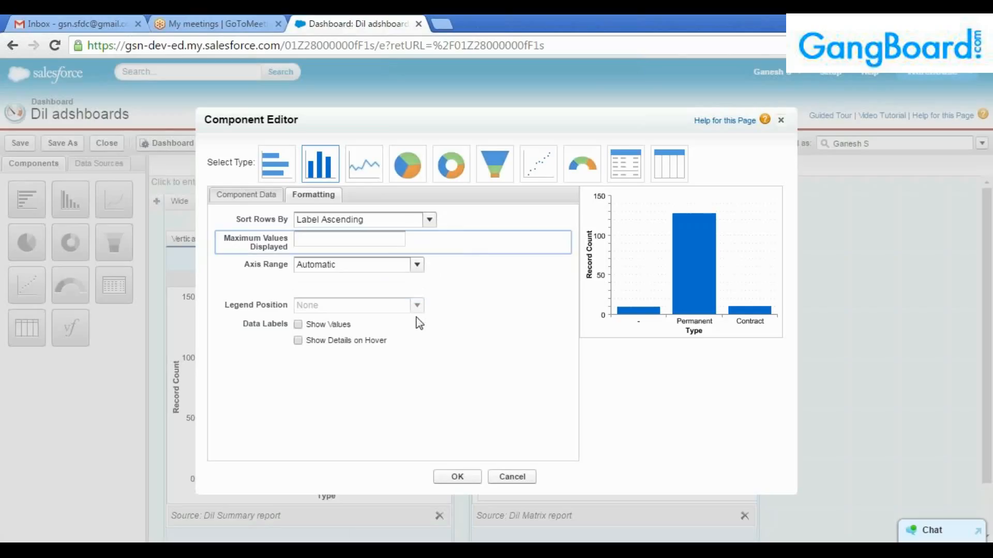
# Try Record Count as the Y-axis in the vertical bar chart's component data and close the editor without applying it.
pyautogui.click(261, 199)
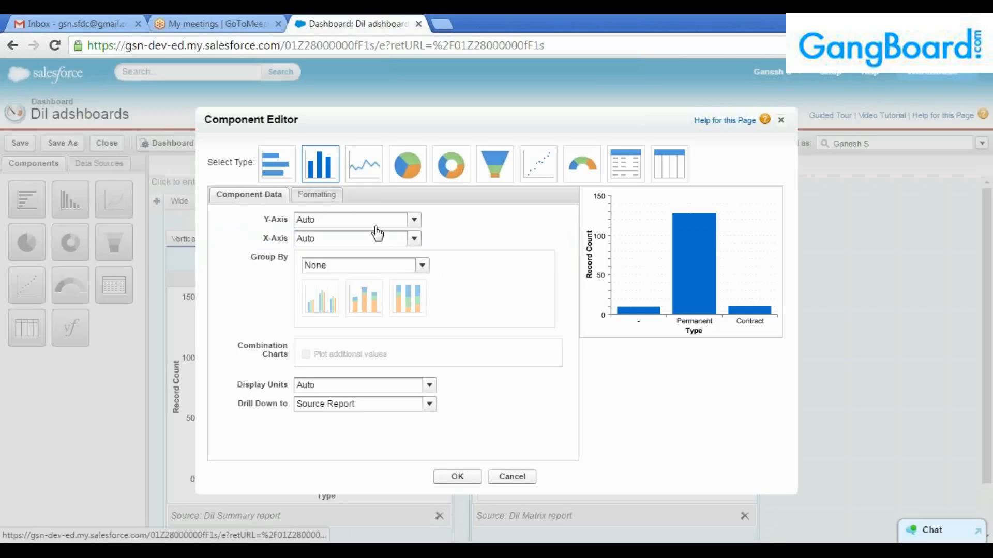
pyautogui.click(413, 221)
pyautogui.click(419, 221)
pyautogui.click(421, 222)
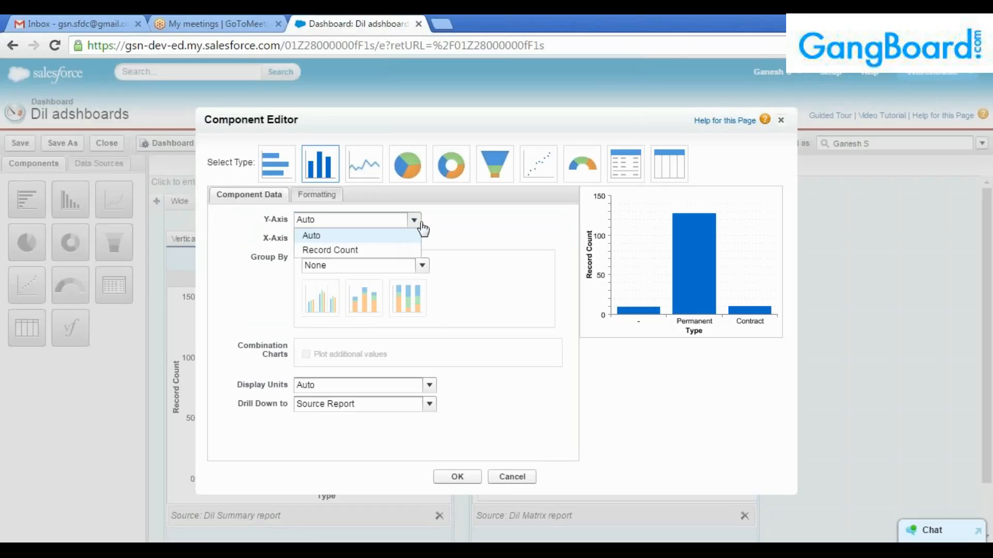
pyautogui.click(393, 250)
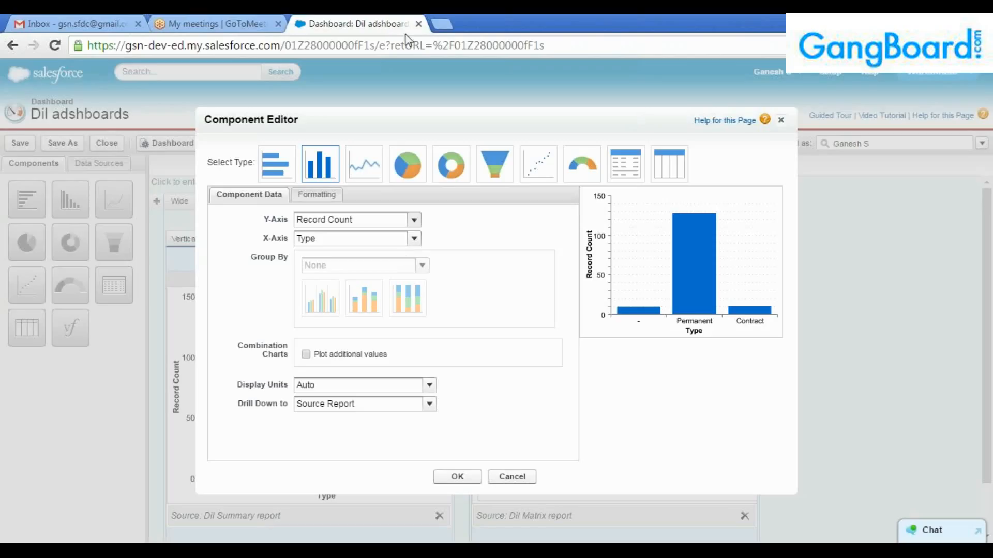
pyautogui.click(780, 120)
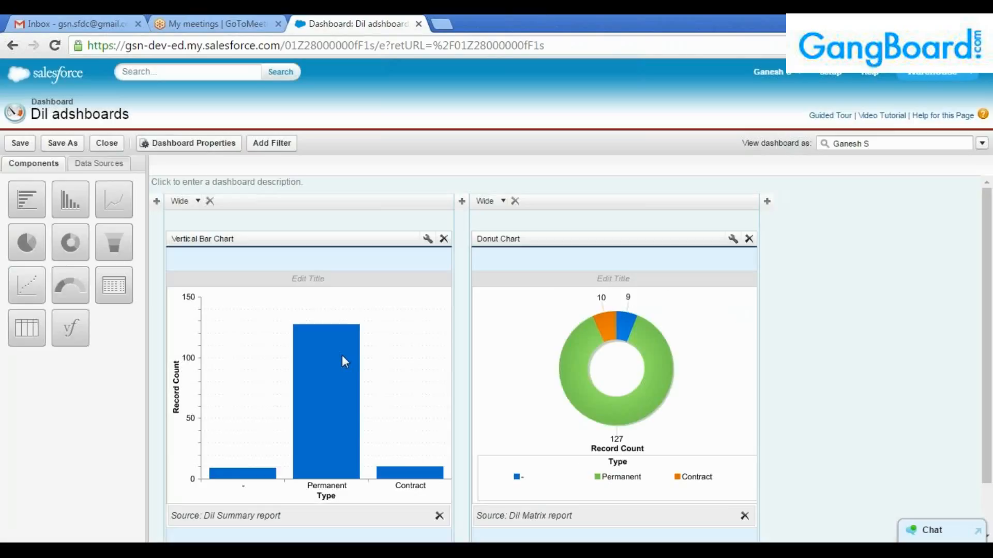
# Return to the reports list and open the Dil Tqab, Summary, Matrix and Joined reports and the Dil adshboards dashboard in separate browser tabs.
pyautogui.click(13, 45)
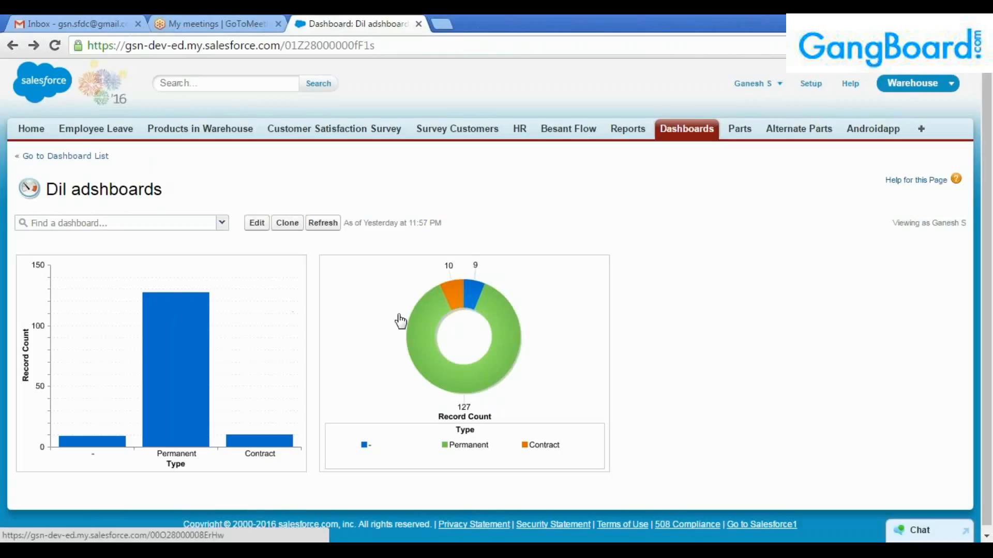
pyautogui.click(637, 134)
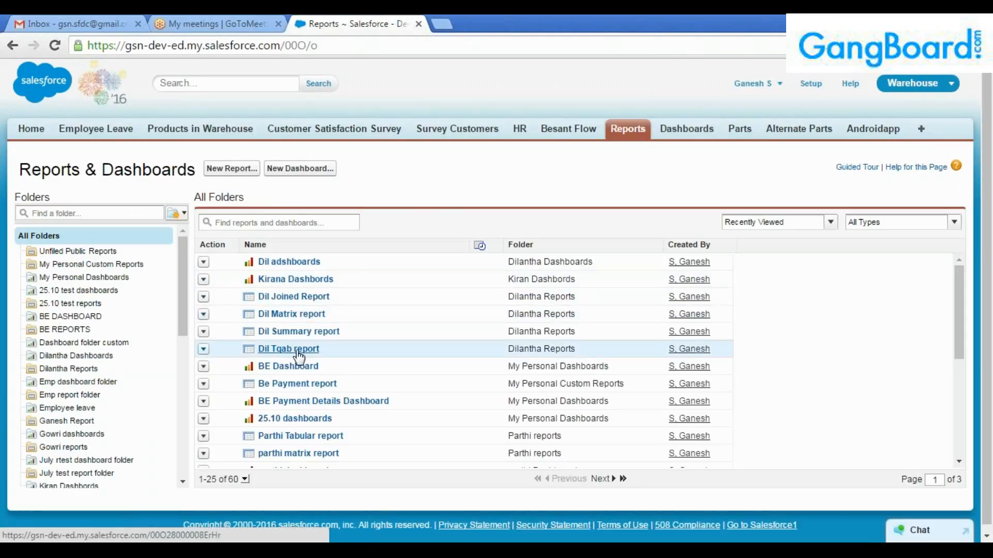
pyautogui.middleClick(295, 350)
pyautogui.middleClick(293, 317)
pyautogui.middleClick(293, 318)
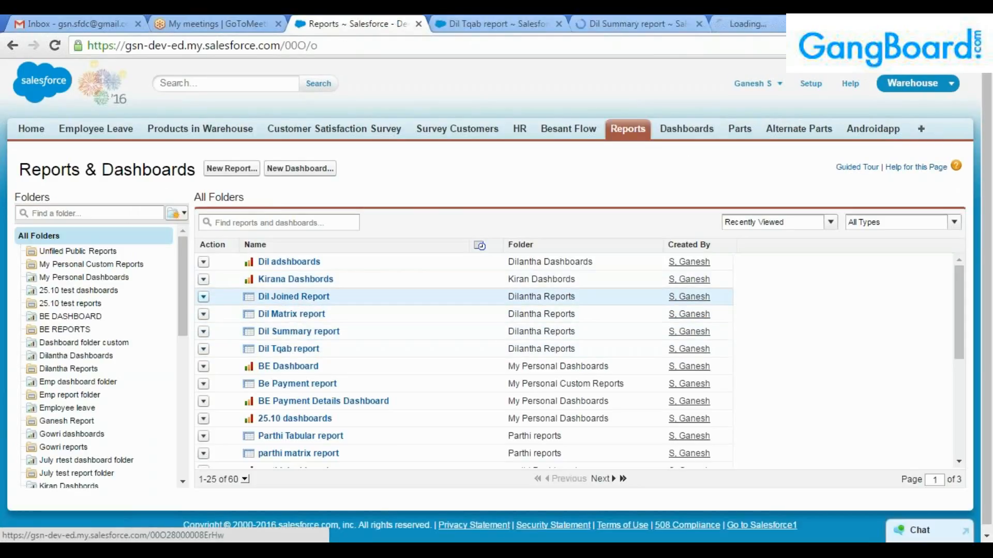
pyautogui.middleClick(293, 299)
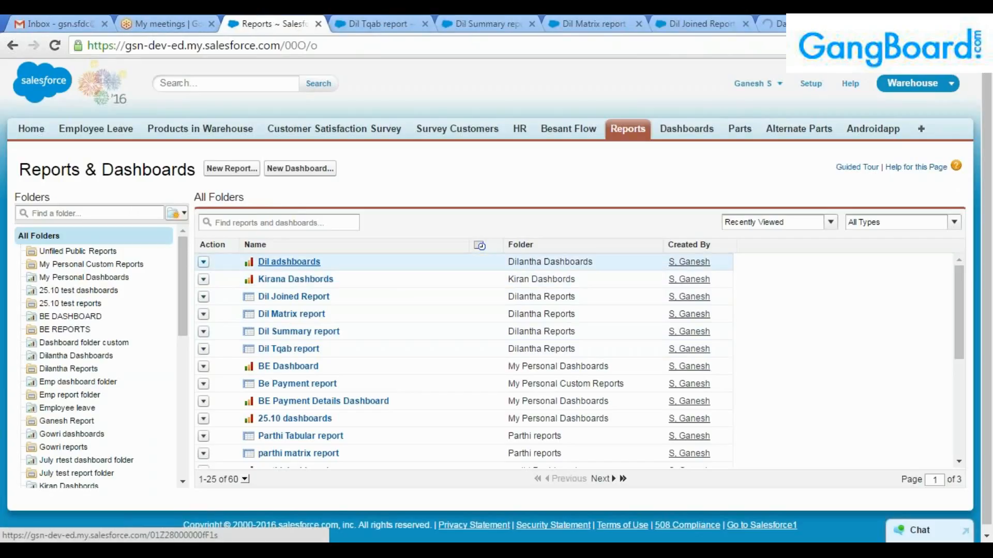
# Look through the records of the Dil Tqab report and the grouped records of the Dil Summary report.
pyautogui.hotkey('ctrl', 'Tab')
pyautogui.scroll(-3, 592, 282)
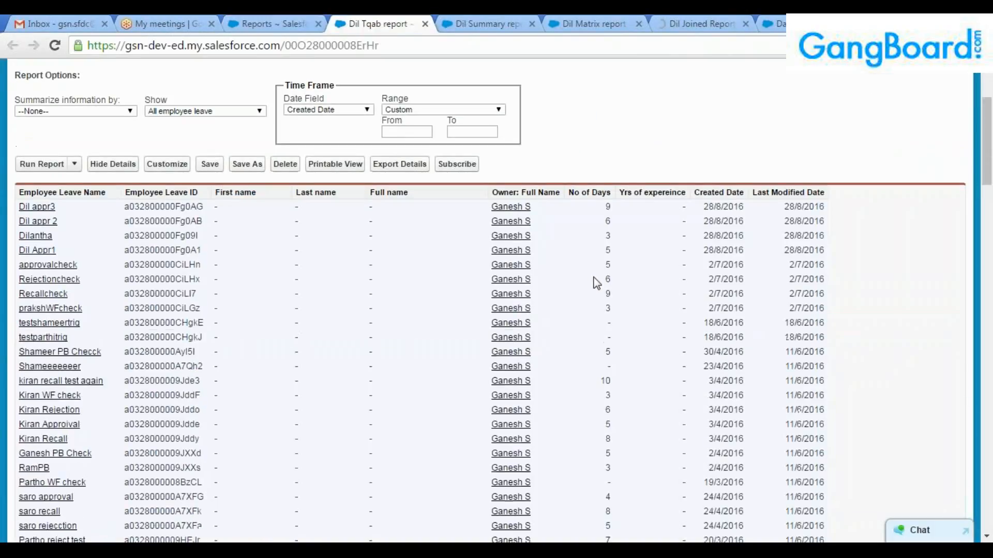
pyautogui.scroll(-1, 610, 303)
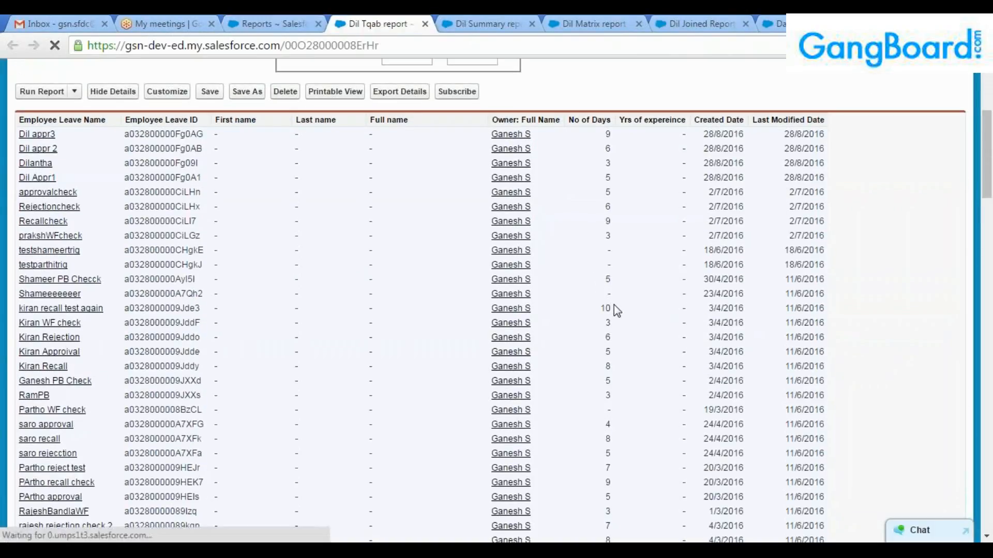
pyautogui.click(491, 21)
pyautogui.scroll(-7, 807, 316)
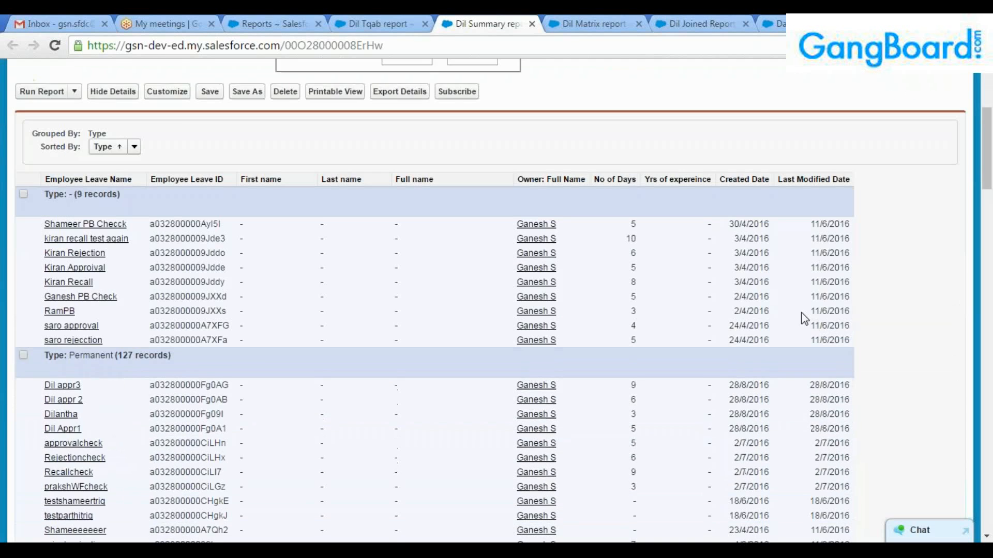
pyautogui.scroll(-1, 838, 330)
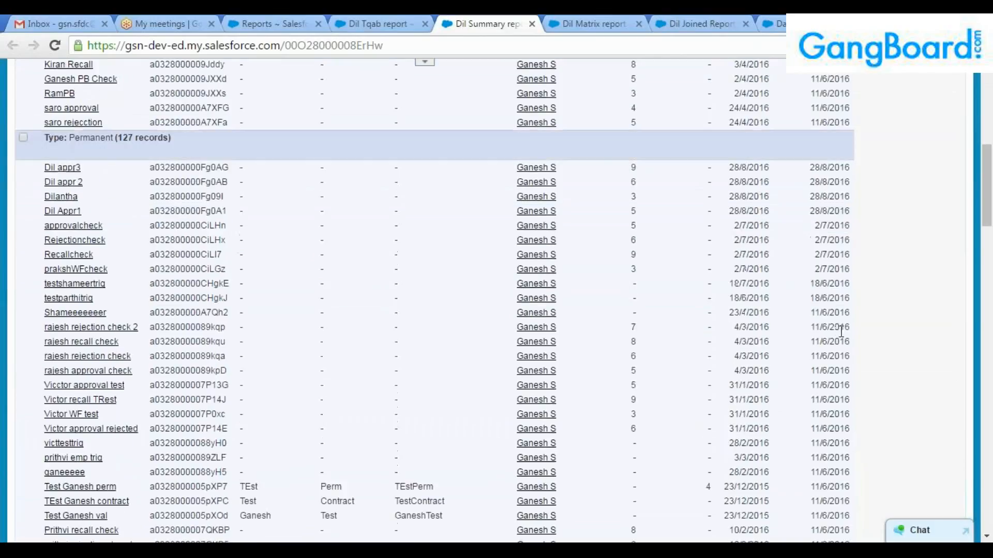
# Look over the type and status groupings of the Dil Matrix report and the blocks of the Dil Joined Report.
pyautogui.click(579, 24)
pyautogui.scroll(-3, 864, 288)
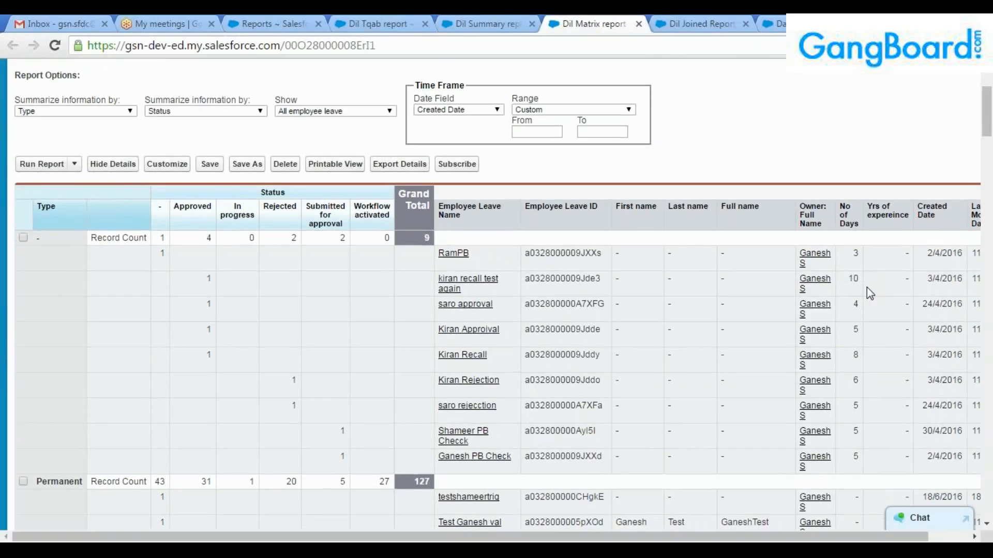
pyautogui.click(699, 24)
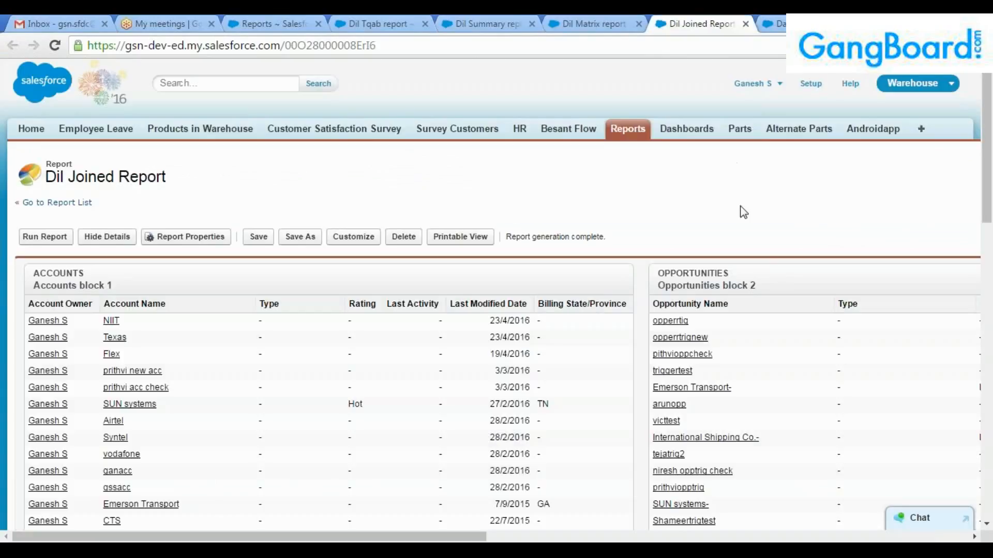
pyautogui.scroll(-3, 779, 271)
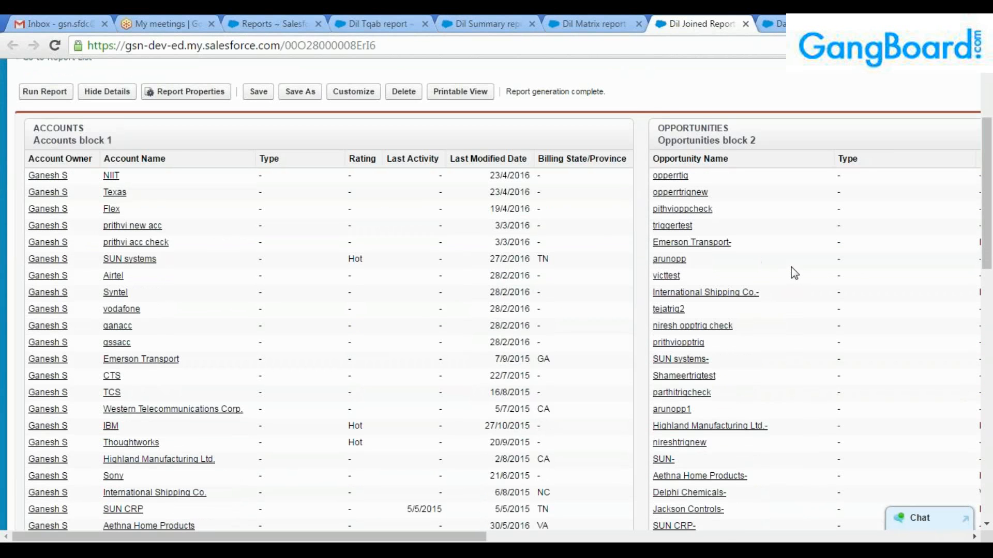
pyautogui.moveTo(393, 538)
pyautogui.mouseDown()
pyautogui.moveTo(644, 538)
pyautogui.moveTo(393, 538)
pyautogui.mouseUp()
# Drill down from the Dil adshboards bar chart to its source report and view the third employee leave record in the Permanent group.
pyautogui.hotkey('ctrl', 'Tab')
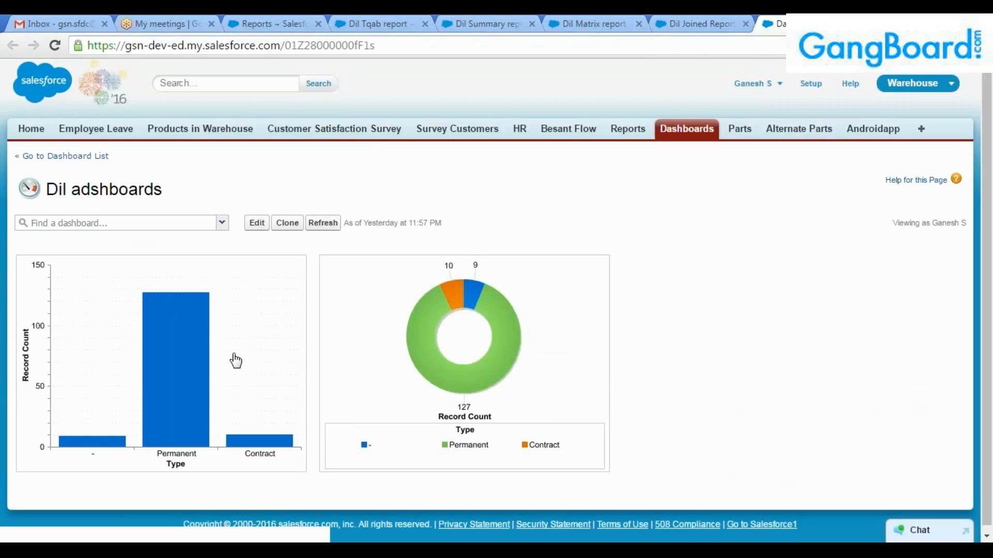
pyautogui.click(217, 351)
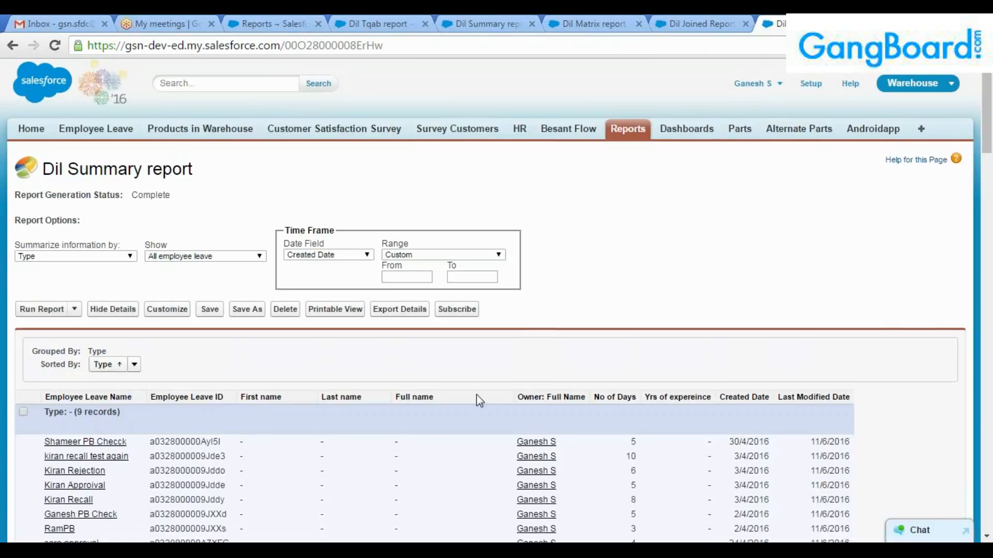
pyautogui.scroll(-4, 477, 395)
pyautogui.scroll(-4, 501, 409)
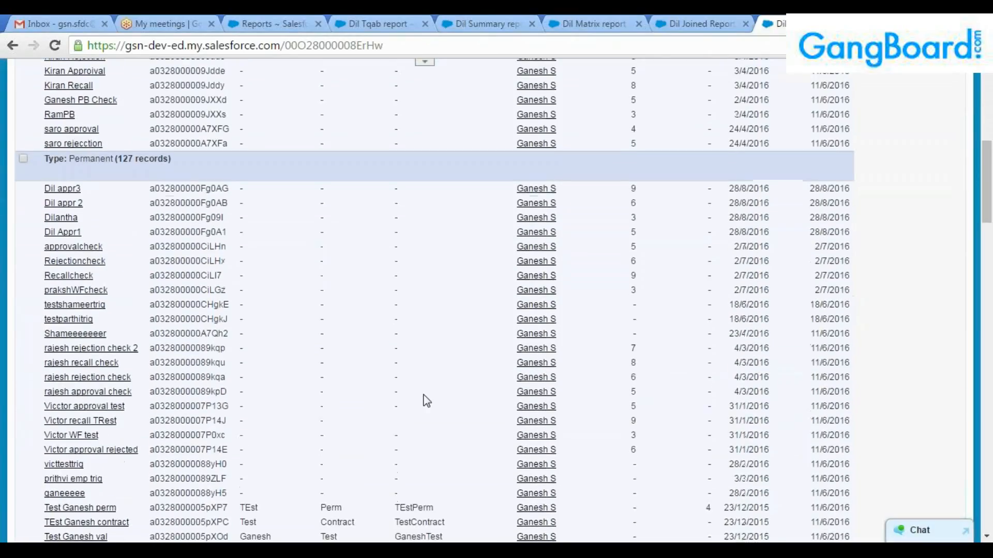
pyautogui.click(70, 201)
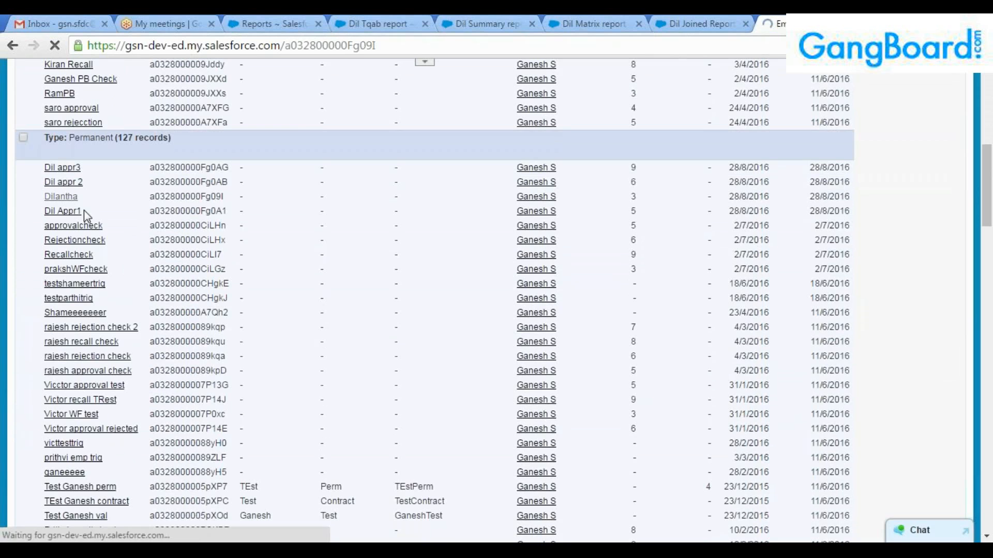
pyautogui.scroll(-3, 249, 310)
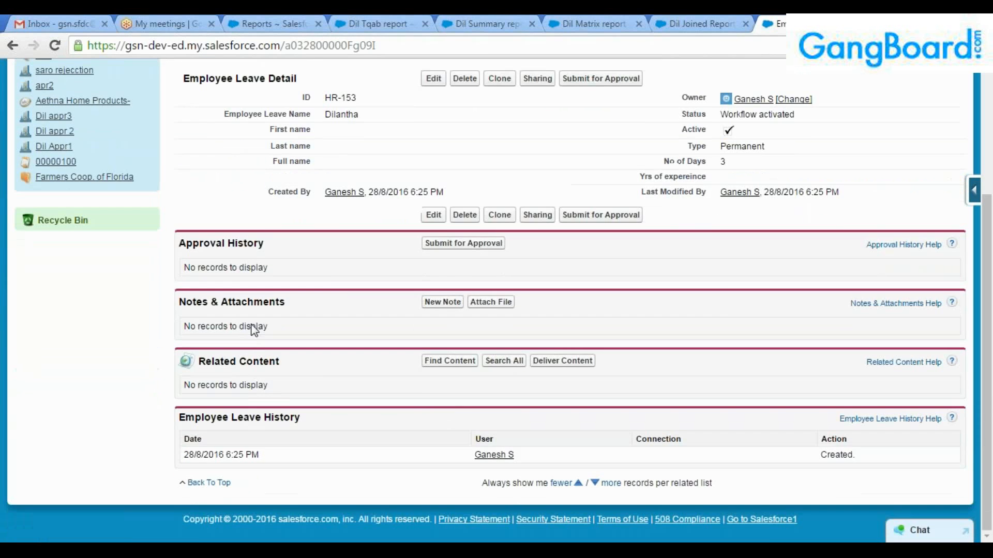
pyautogui.scroll(3, 311, 331)
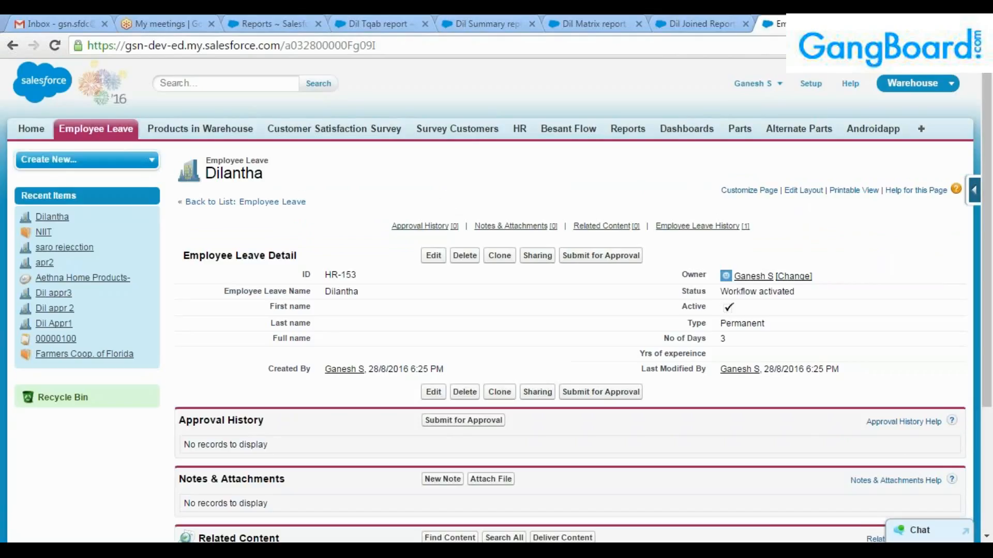
# Switch to the Word notes and highlight the terms of the FLOW line in order, from Object to Dashboards.
pyautogui.hotkey('alt', 'Tab')
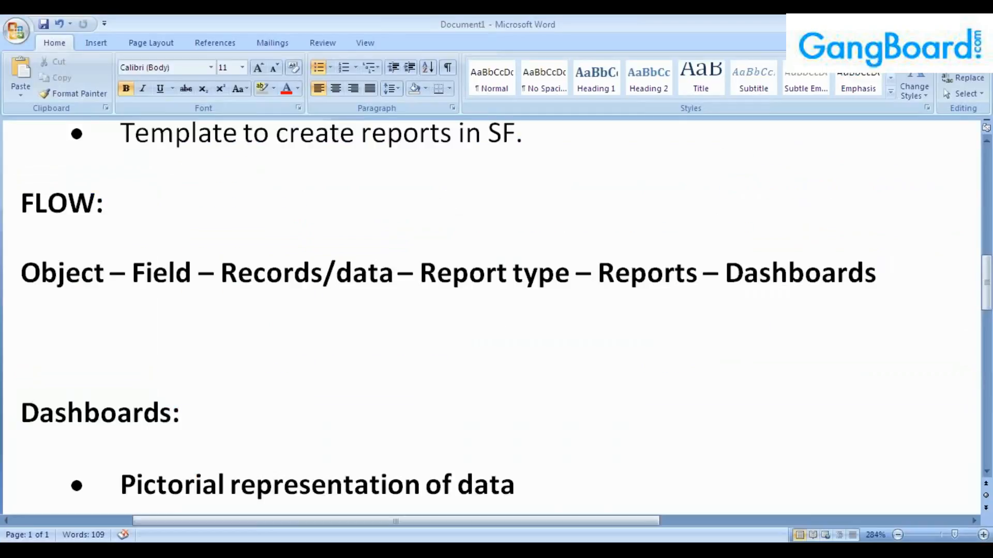
pyautogui.click(486, 273)
pyautogui.doubleClick(78, 282)
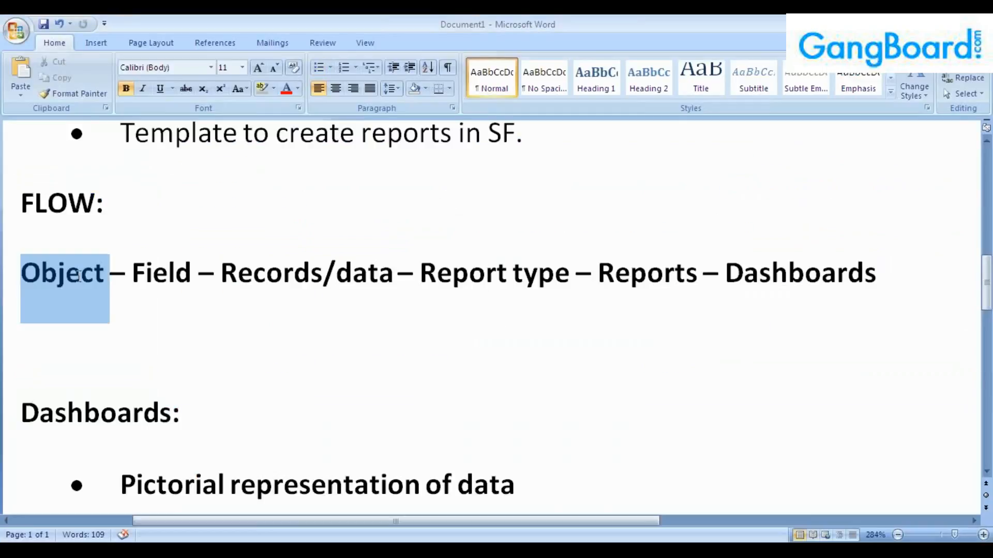
pyautogui.moveTo(131, 282); pyautogui.dragTo(189, 321)
pyautogui.doubleClick(254, 282)
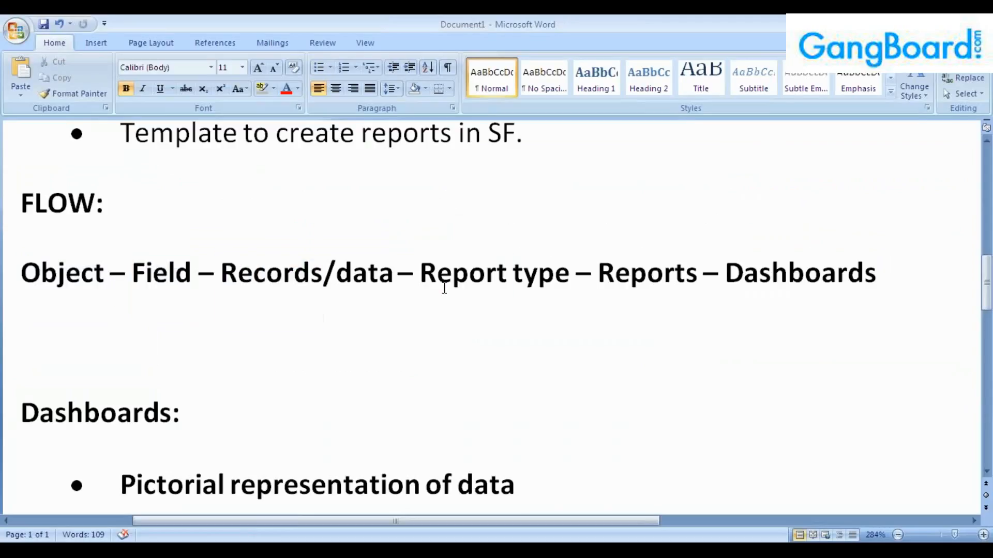
pyautogui.doubleClick(444, 287)
pyautogui.click(616, 284)
pyautogui.doubleClick(616, 284)
pyautogui.click(717, 278)
pyautogui.doubleClick(743, 279)
pyautogui.click(744, 279)
# Trace the FLOW line backwards by highlighting its terms from Dashboards and Reports through Records/data to Object.
pyautogui.click(773, 275)
pyautogui.doubleClick(774, 275)
pyautogui.press('Down')
pyautogui.click(647, 277)
pyautogui.doubleClick(647, 276)
pyautogui.press('Down')
pyautogui.click(647, 276)
pyautogui.doubleClick(647, 277)
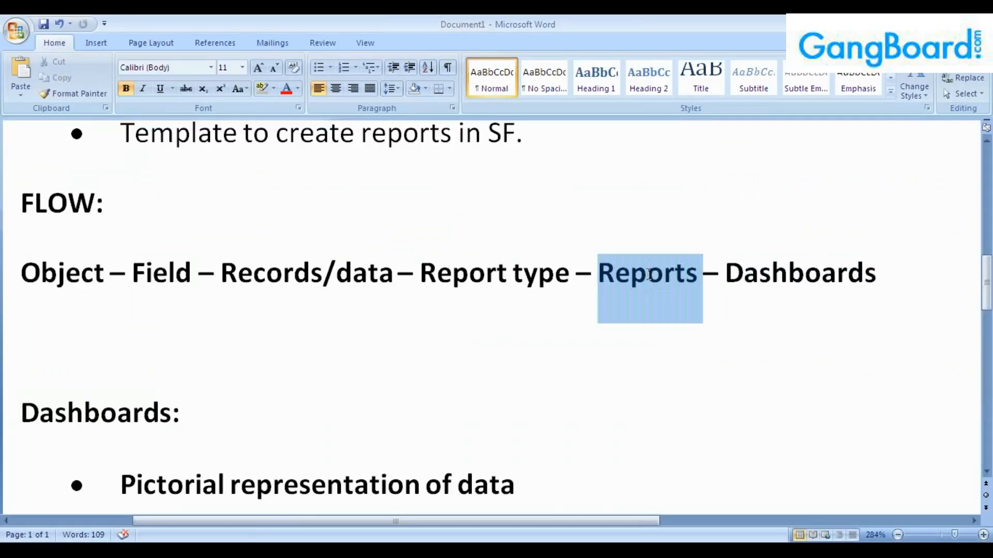
pyautogui.press('Down')
pyautogui.doubleClick(269, 273)
pyautogui.doubleClick(365, 272)
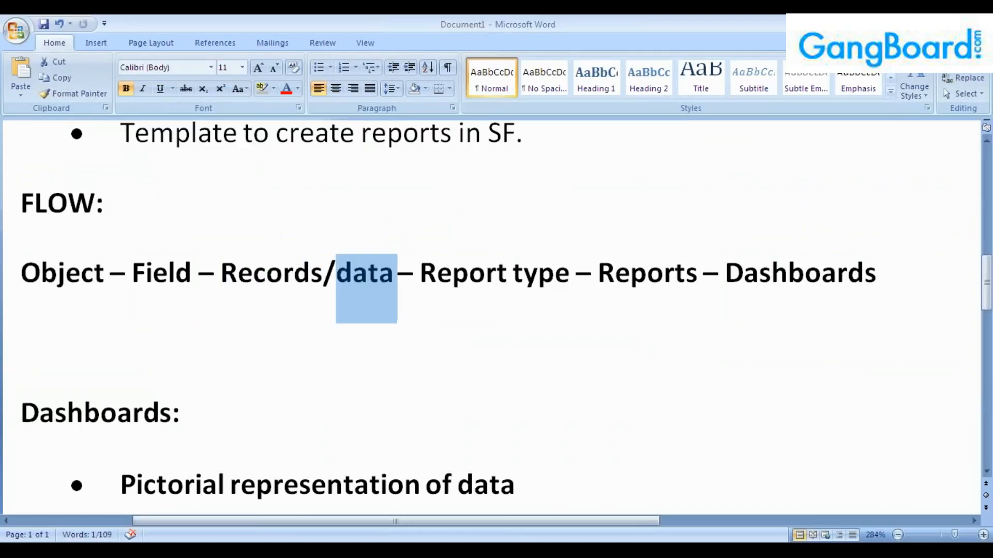
pyautogui.click(156, 272)
pyautogui.click(67, 273)
pyautogui.doubleClick(66, 273)
pyautogui.click(146, 273)
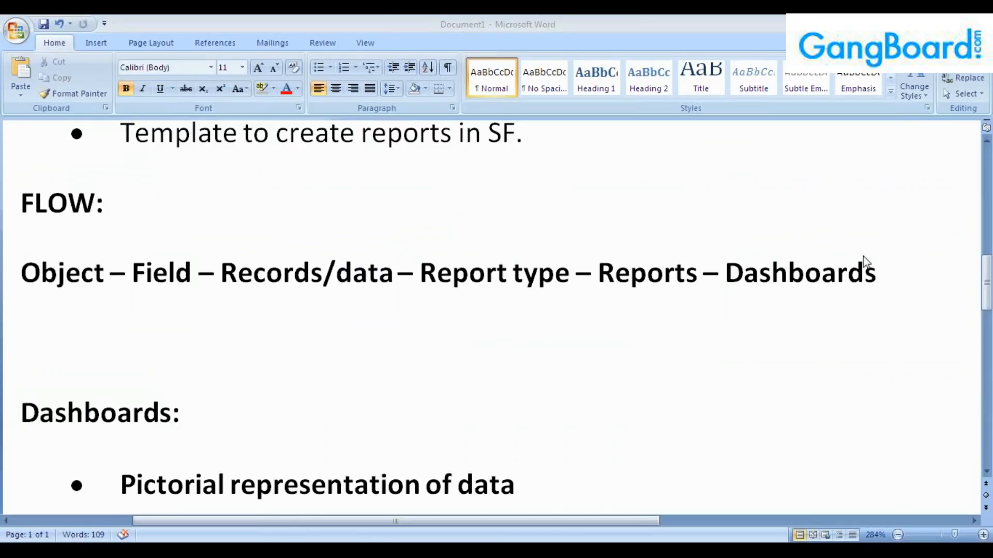
# Switch back to Salesforce in the browser, change the active app from Warehouse to Sales and look over its home page.
pyautogui.hotkey('alt', 'Tab')
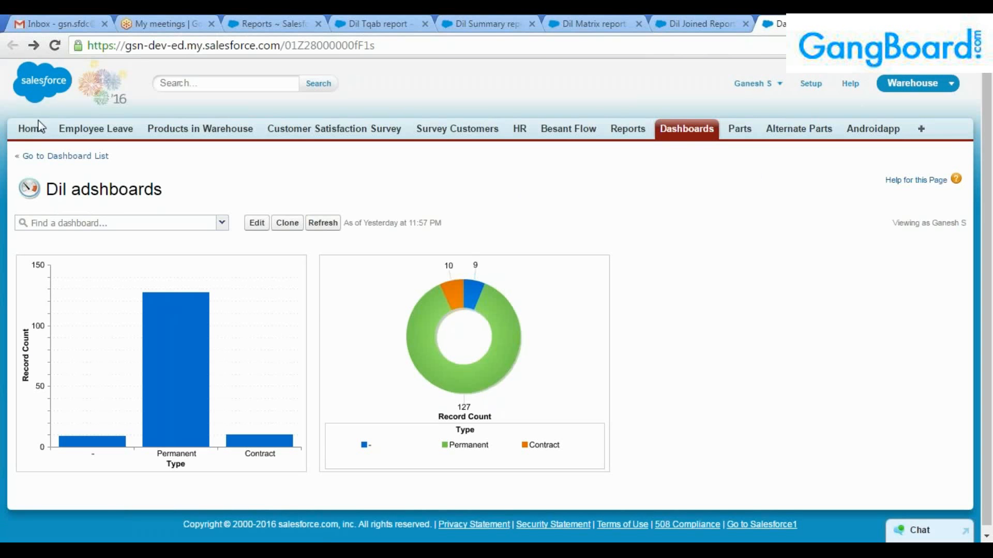
pyautogui.click(906, 84)
pyautogui.click(887, 110)
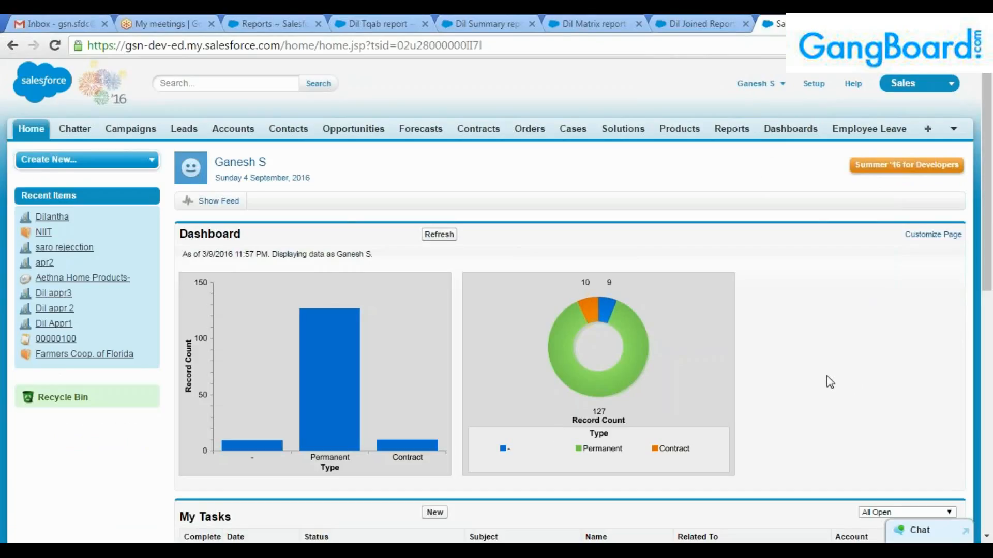
pyautogui.scroll(-10, 829, 379)
pyautogui.scroll(10, 830, 375)
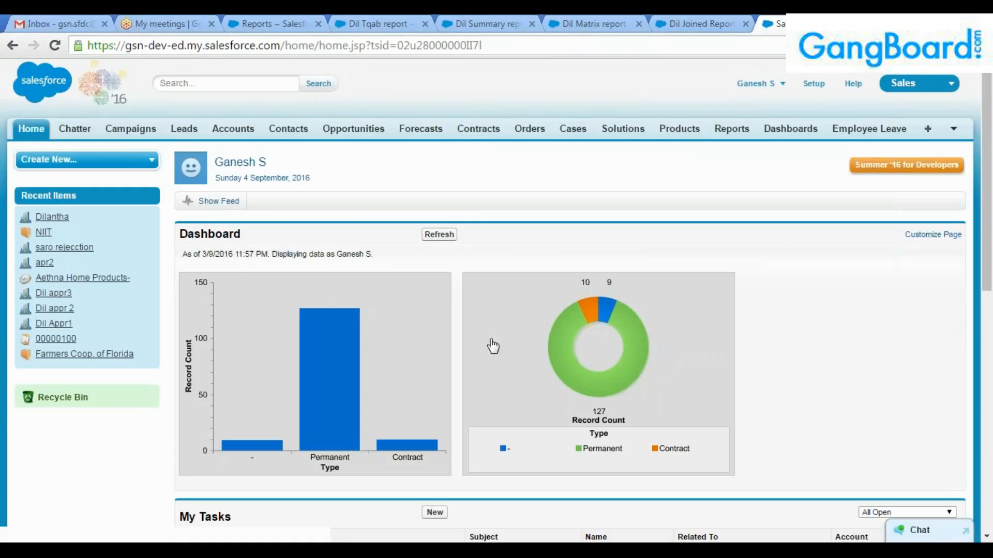
# Drill down from the home page bar chart to the third Permanent employee leave record, view its details and return to the home page.
pyautogui.click(357, 373)
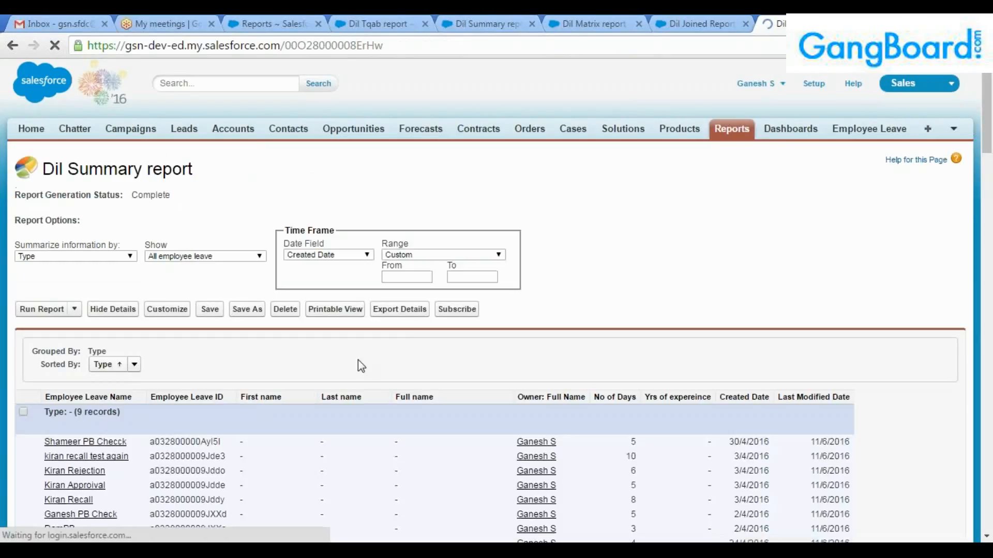
pyautogui.scroll(-5, 383, 371)
pyautogui.scroll(-4, 385, 372)
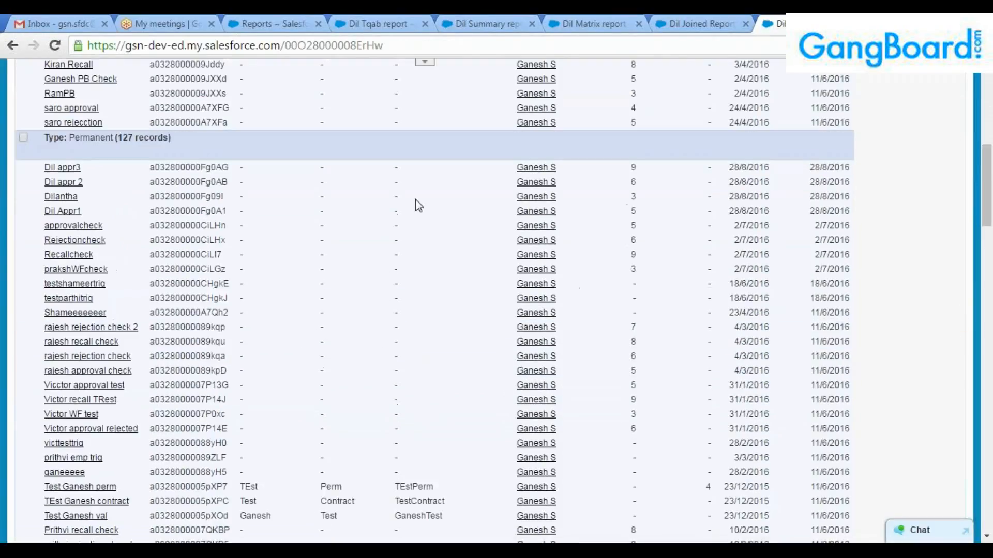
pyautogui.click(70, 200)
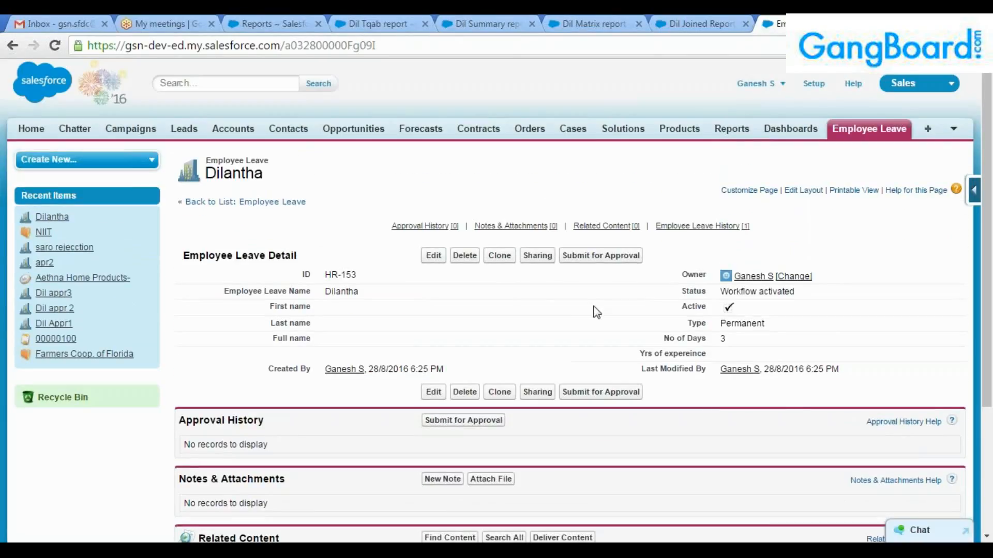
pyautogui.scroll(-3, 597, 313)
pyautogui.scroll(3, 594, 307)
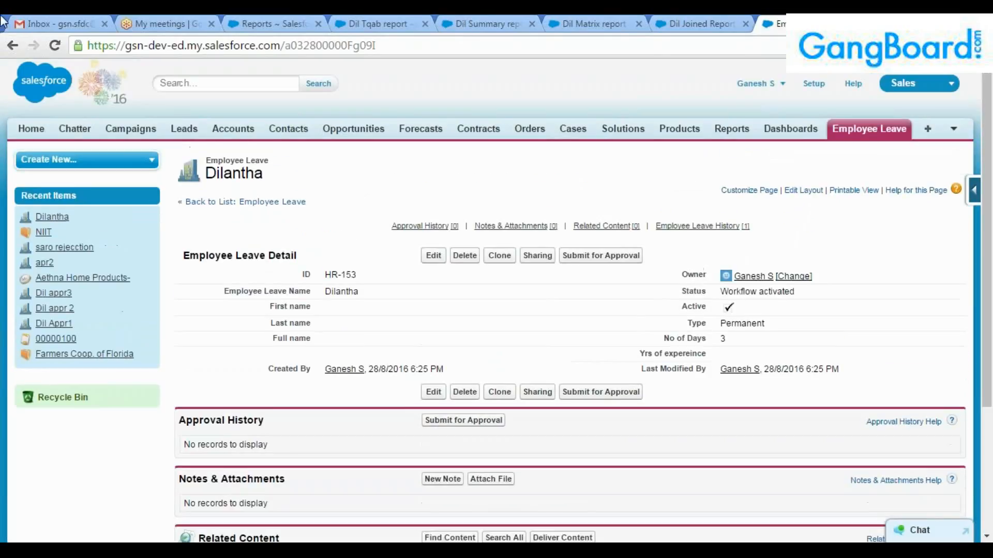
pyautogui.click(6, 52)
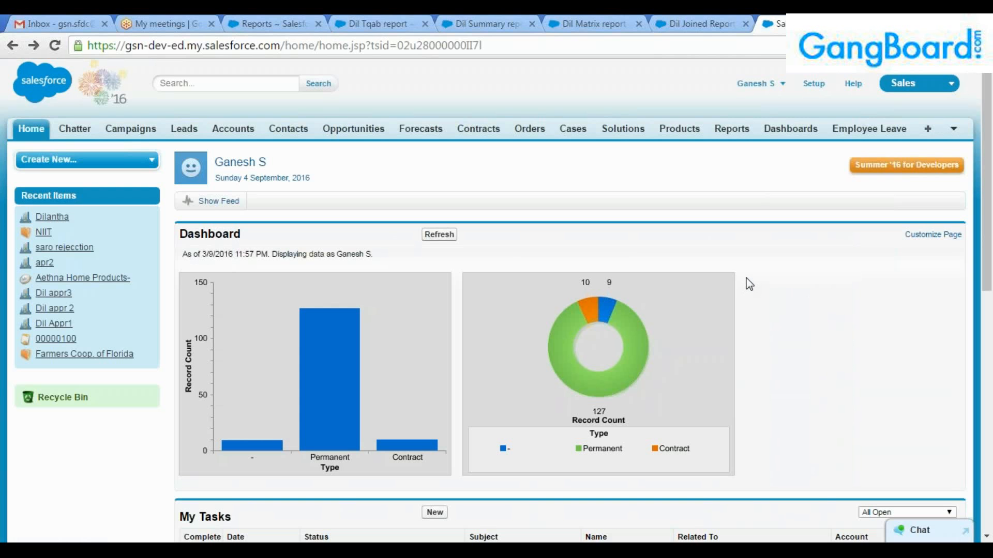
# Review the open Dil Tqab, Summary, Matrix and Joined reports once more and return to the Sales home page.
pyautogui.click(399, 23)
pyautogui.click(463, 16)
pyautogui.click(610, 17)
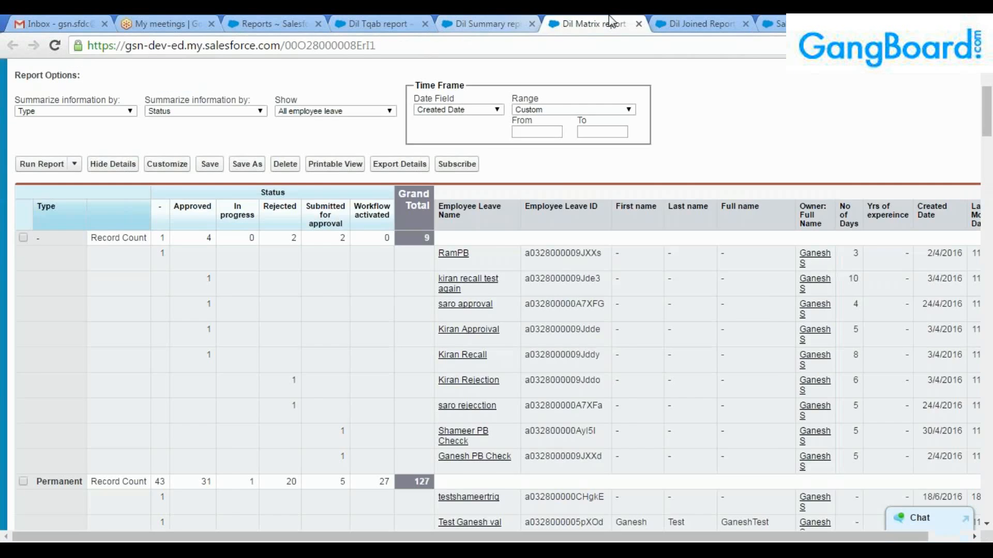
pyautogui.click(686, 17)
pyautogui.click(779, 22)
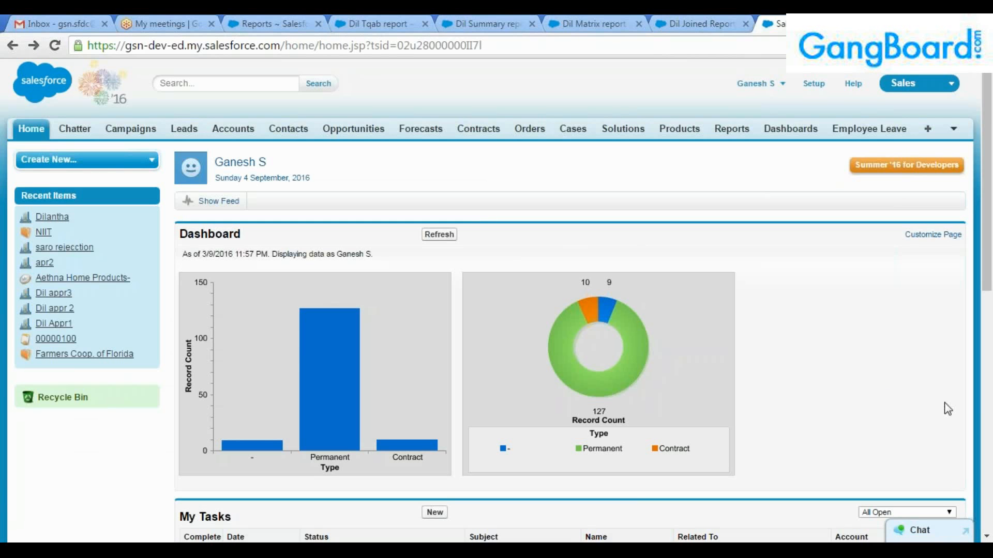